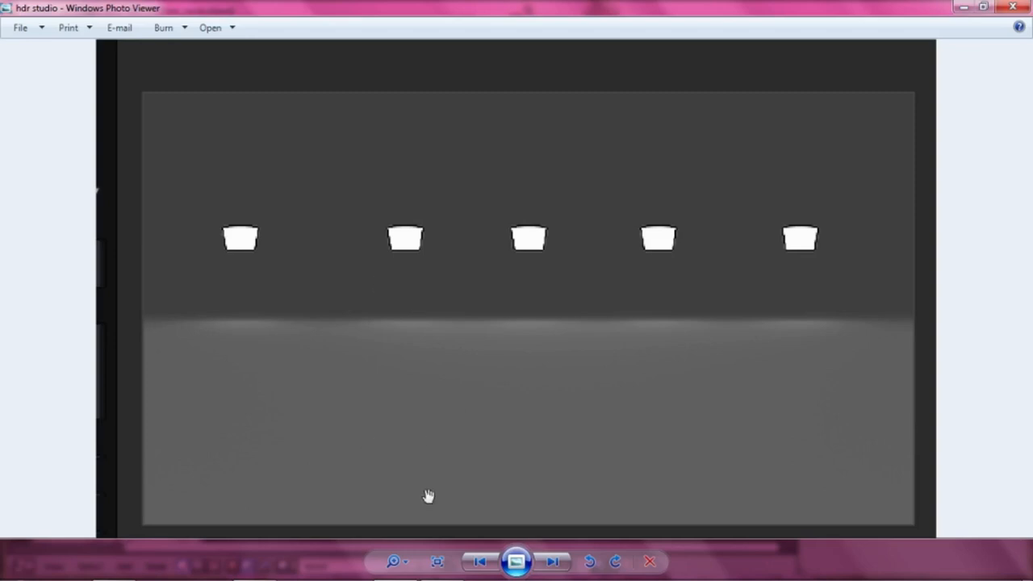
Step: Examine the "hdr day" and "hdr studio" preview images up close in the photo viewer
{"action": "key", "text": "Right"}
{"action": "scroll", "coordinate": [522, 340], "scroll_direction": "up", "scroll_amount": 2}
{"action": "left_click", "coordinate": [522, 336]}
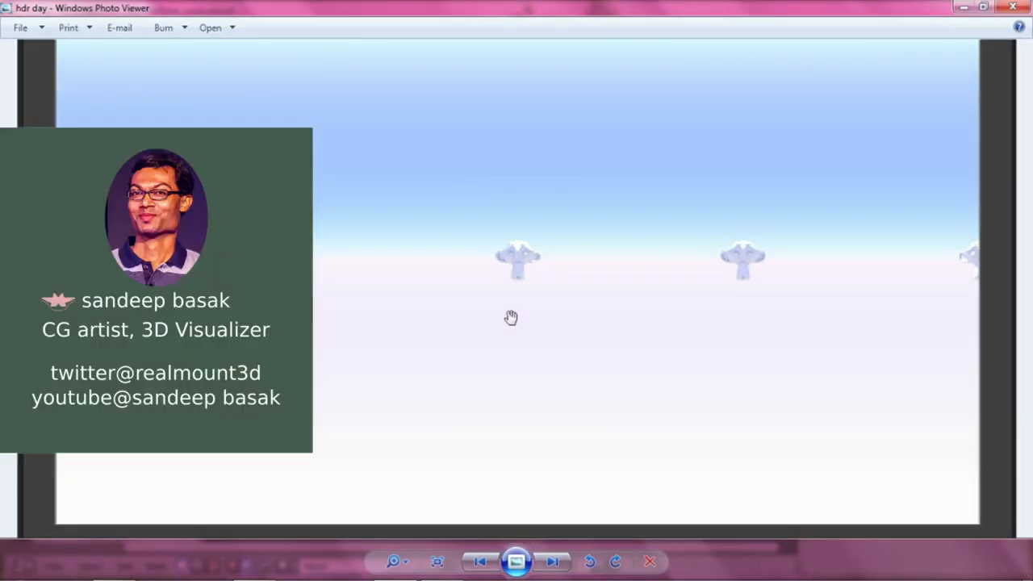
{"action": "key", "text": "Right"}
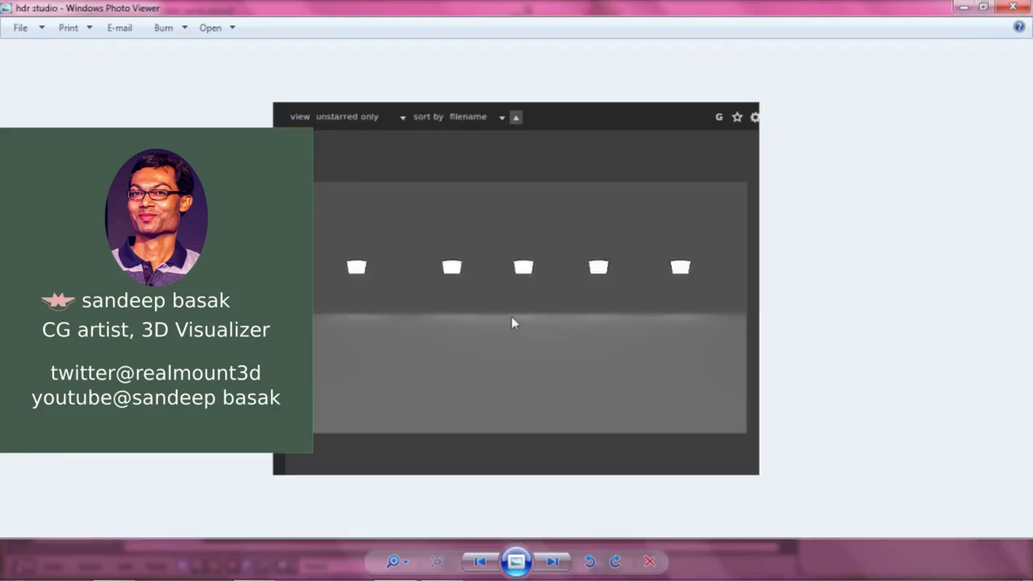
{"action": "scroll", "coordinate": [511, 317], "scroll_direction": "up", "scroll_amount": 1}
{"action": "left_click", "coordinate": [511, 316]}
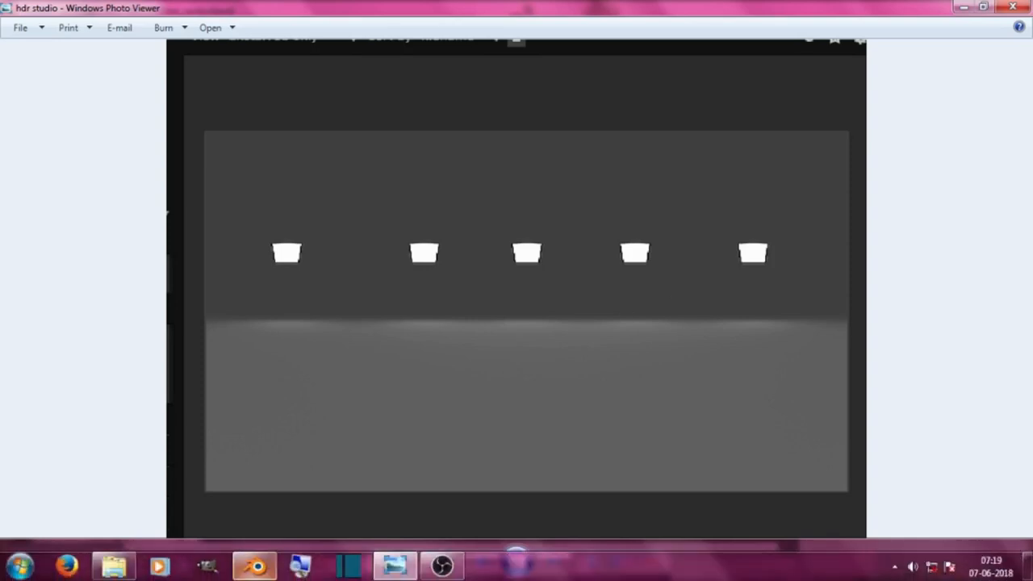
Step: Switch to Blender and enlarge the 3D viewport above the node editor so the whole camera frame fits
{"action": "left_click", "coordinate": [255, 570]}
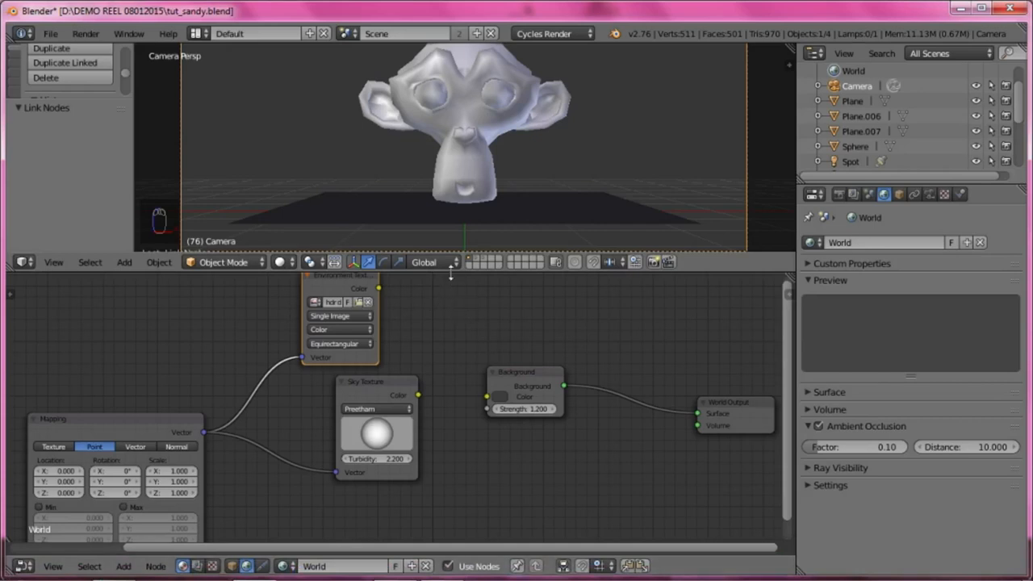
{"action": "left_click_drag", "start_coordinate": [450, 275], "coordinate": [452, 386]}
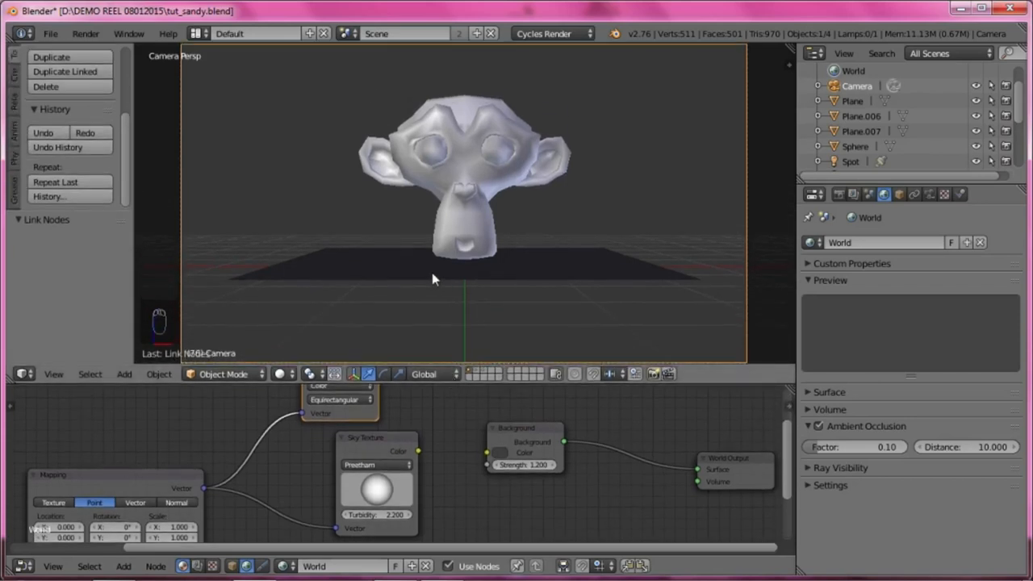
{"action": "scroll", "coordinate": [427, 276], "scroll_direction": "down", "scroll_amount": 1}
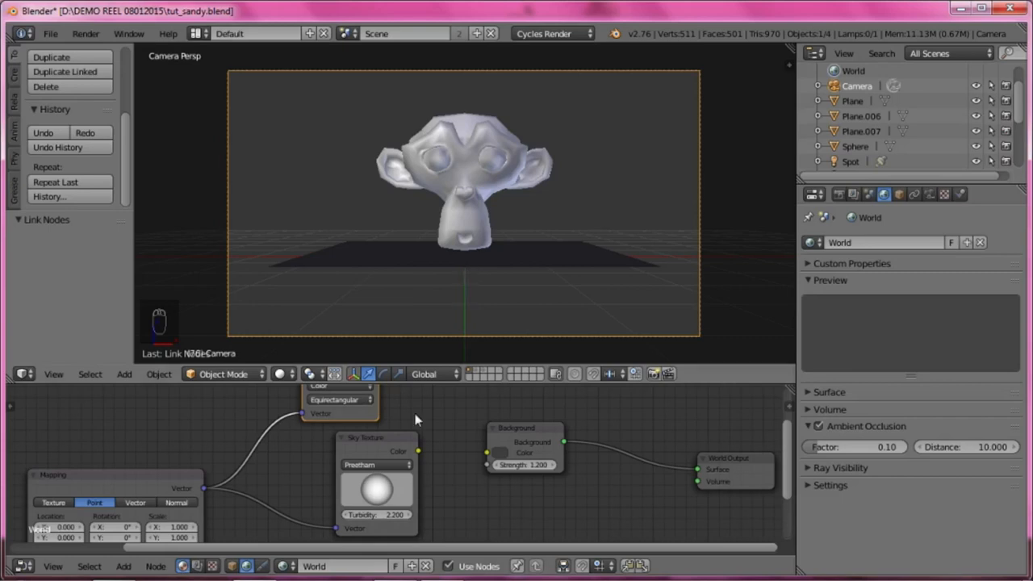
Step: Look through the day-light, studio-light and free HDR/EXR files in the "HDR image" folder, then return to Blender
{"action": "mouse_move", "coordinate": [274, 576]}
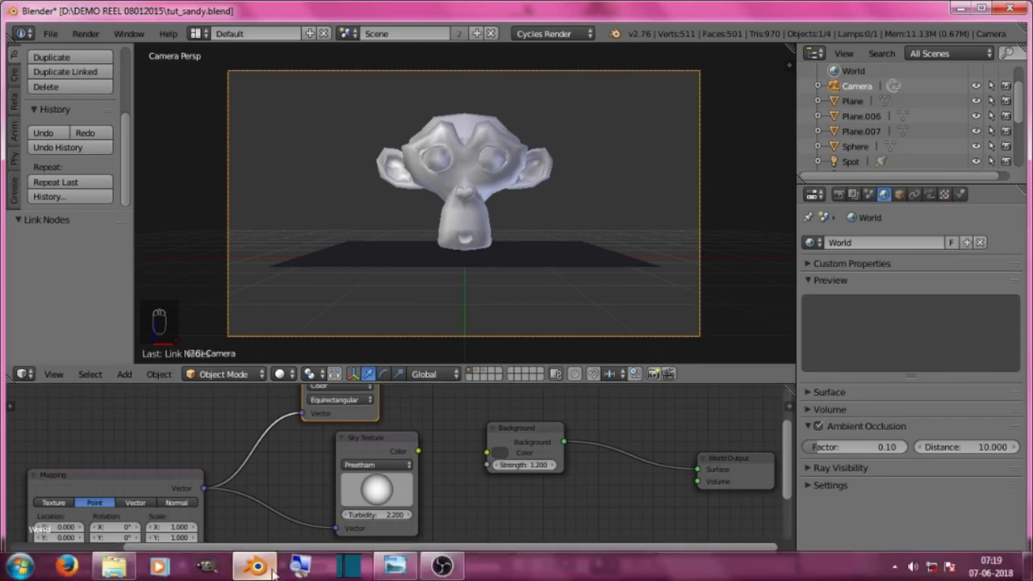
{"action": "left_click", "coordinate": [114, 567]}
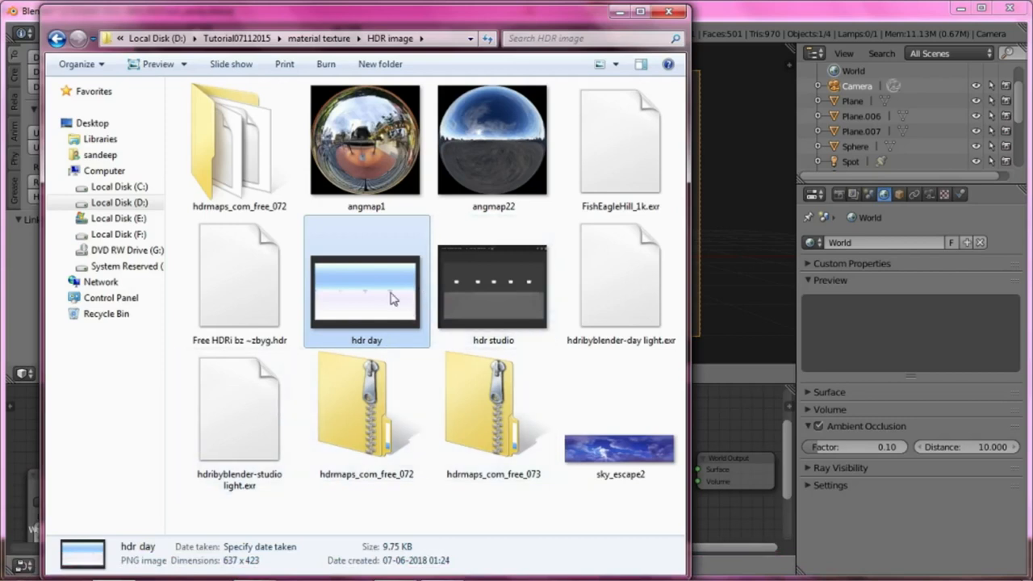
{"action": "left_click", "coordinate": [499, 292]}
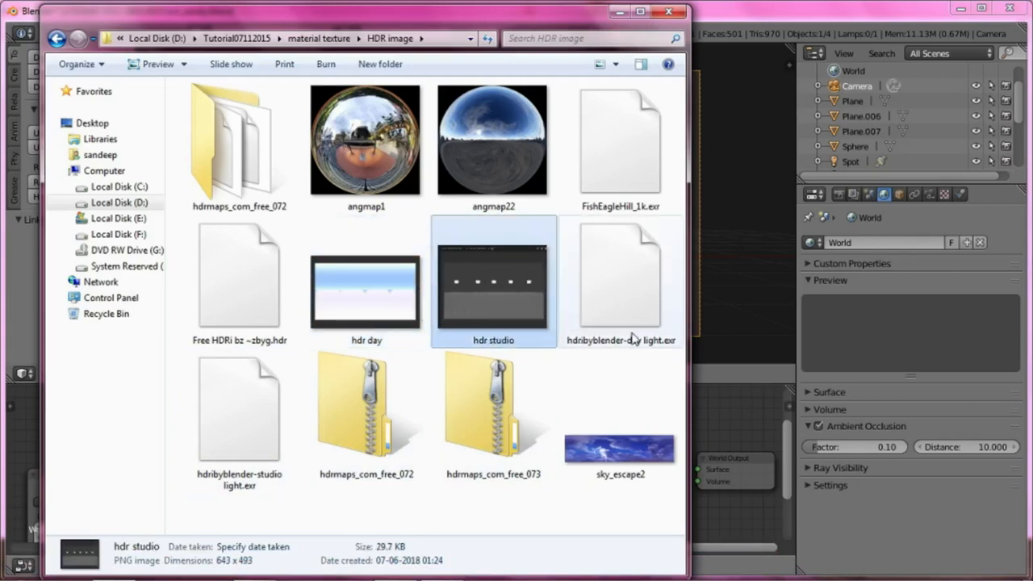
{"action": "left_click", "coordinate": [621, 303]}
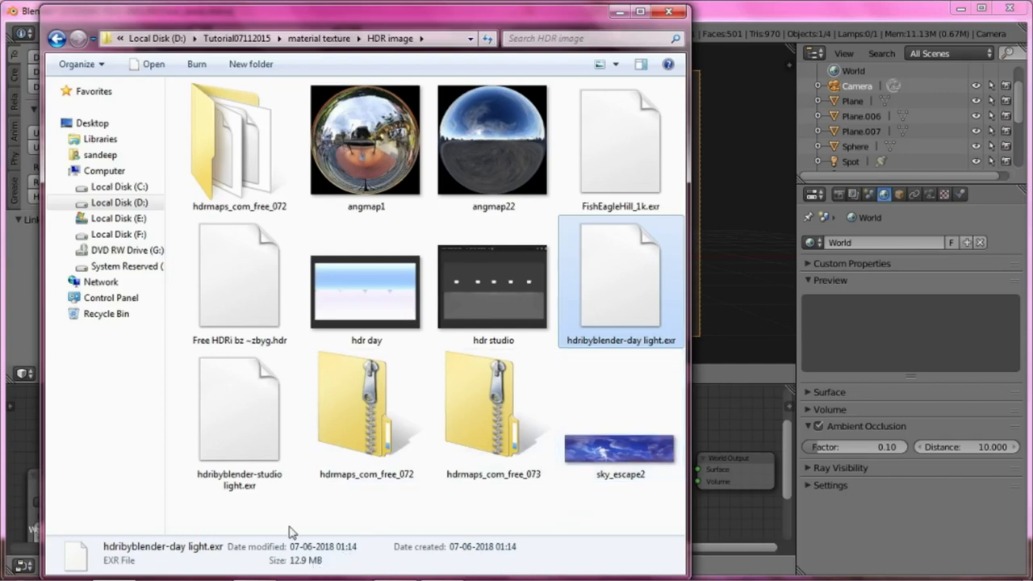
{"action": "left_click", "coordinate": [223, 436]}
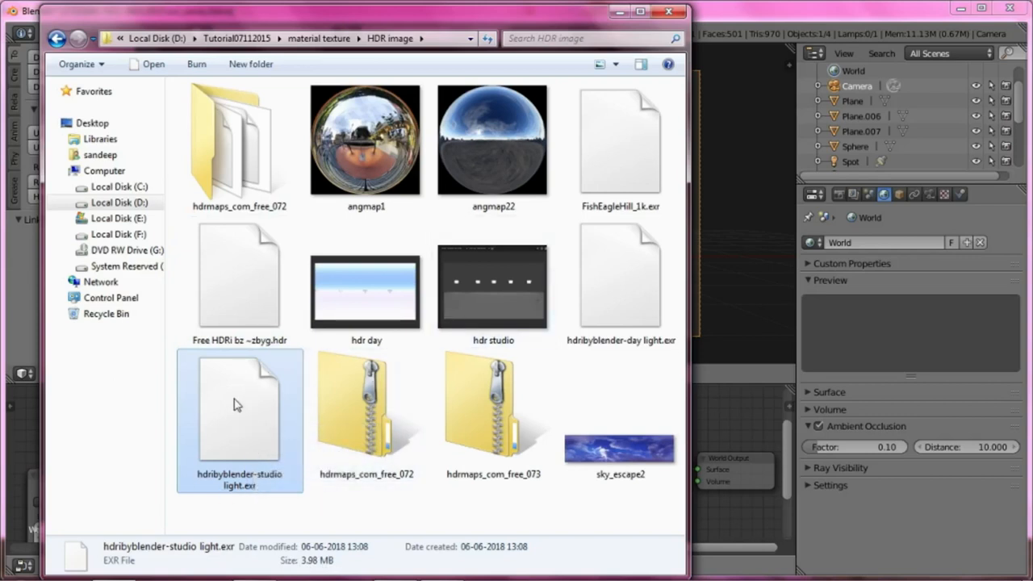
{"action": "left_click", "coordinate": [624, 305]}
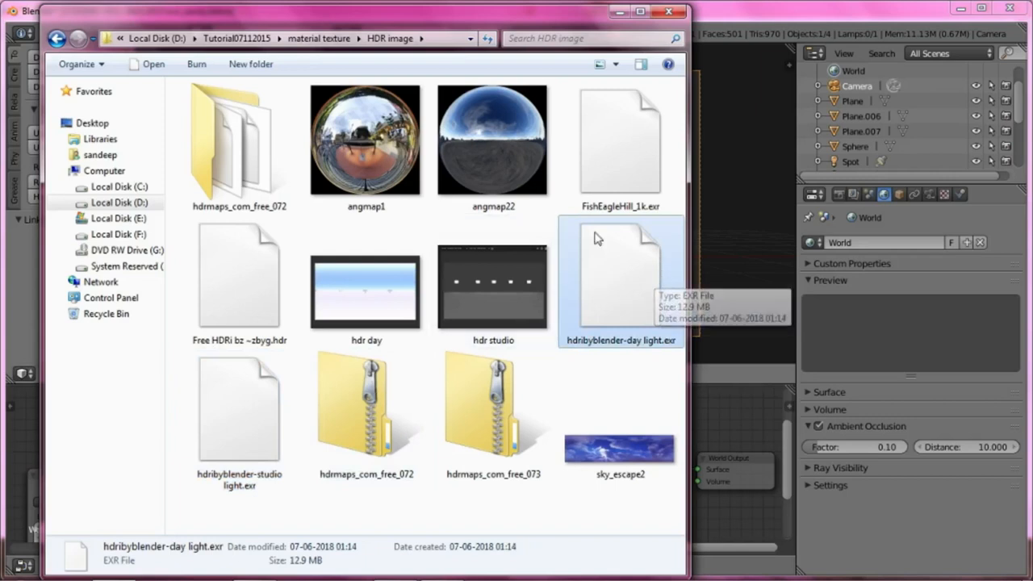
{"action": "left_click", "coordinate": [211, 292]}
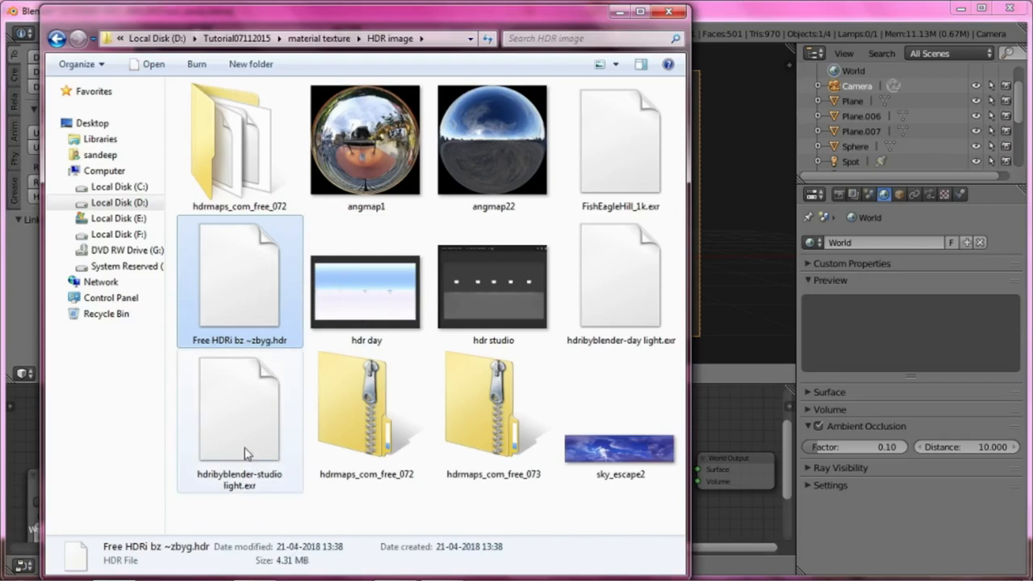
{"action": "left_click", "coordinate": [656, 149]}
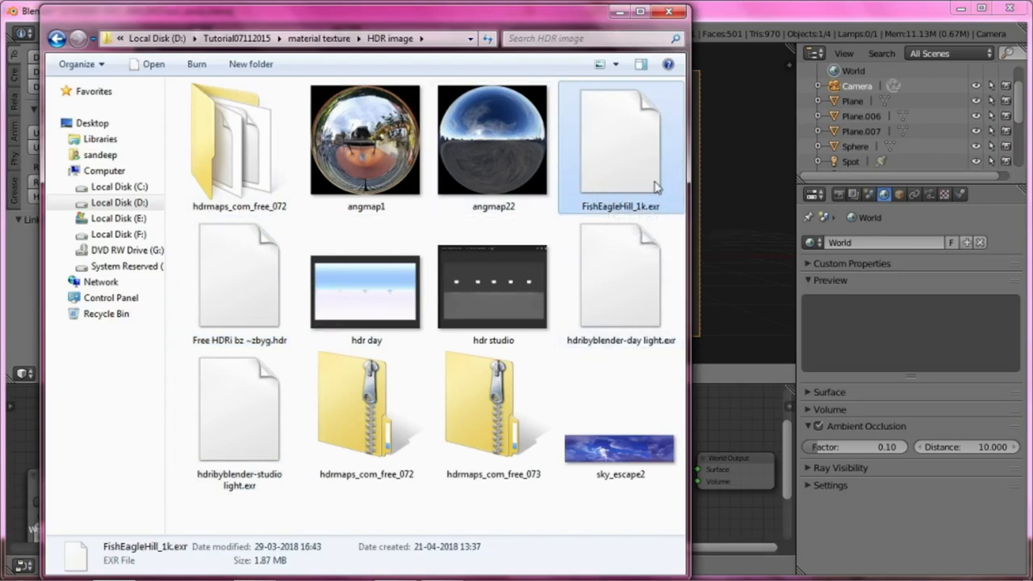
{"action": "left_click", "coordinate": [242, 274]}
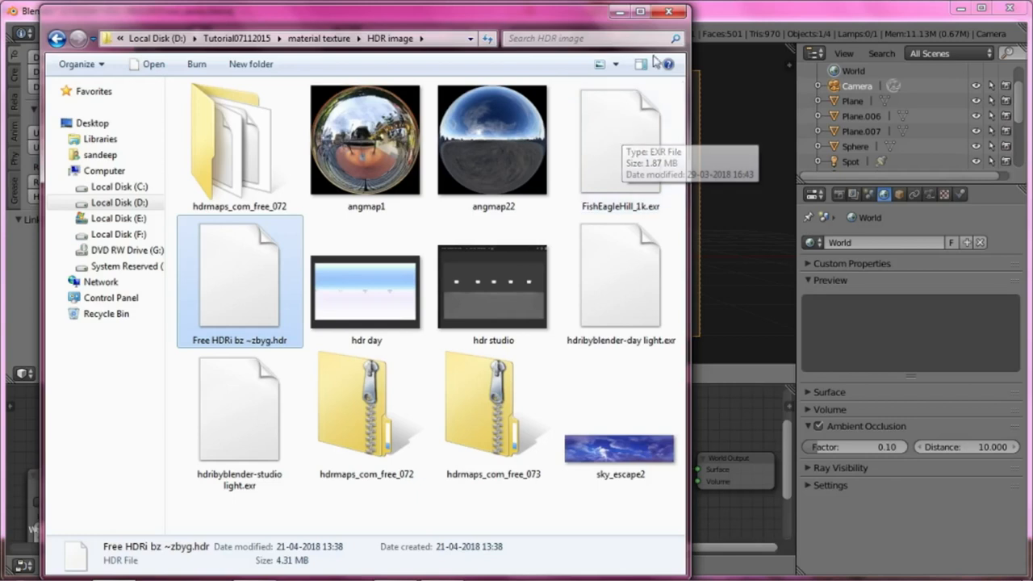
{"action": "left_click", "coordinate": [620, 12]}
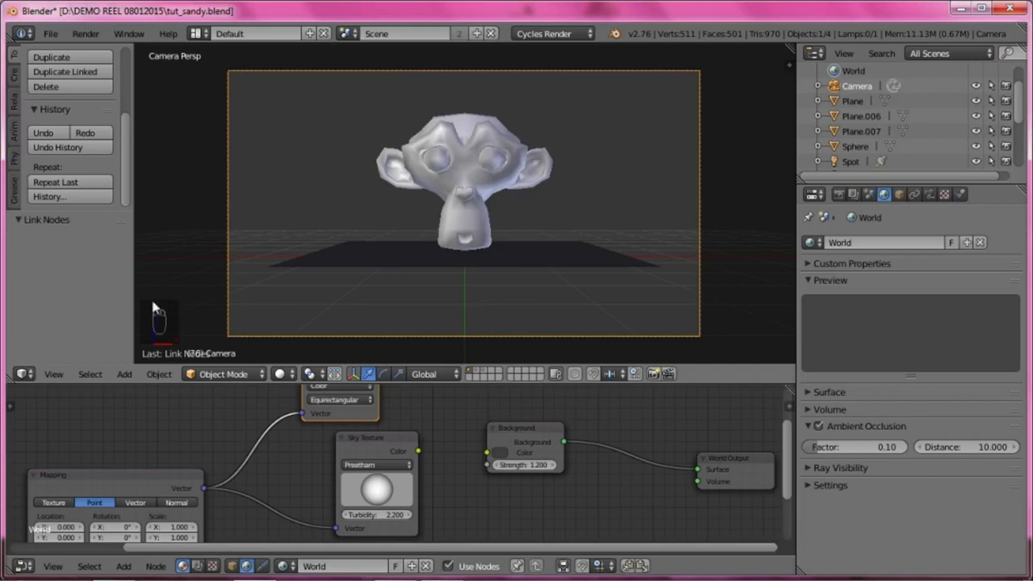
Step: Leave the camera view for an orthographic user view, add a second camera at the 3D cursor and delete it again
{"action": "key", "text": "Home"}
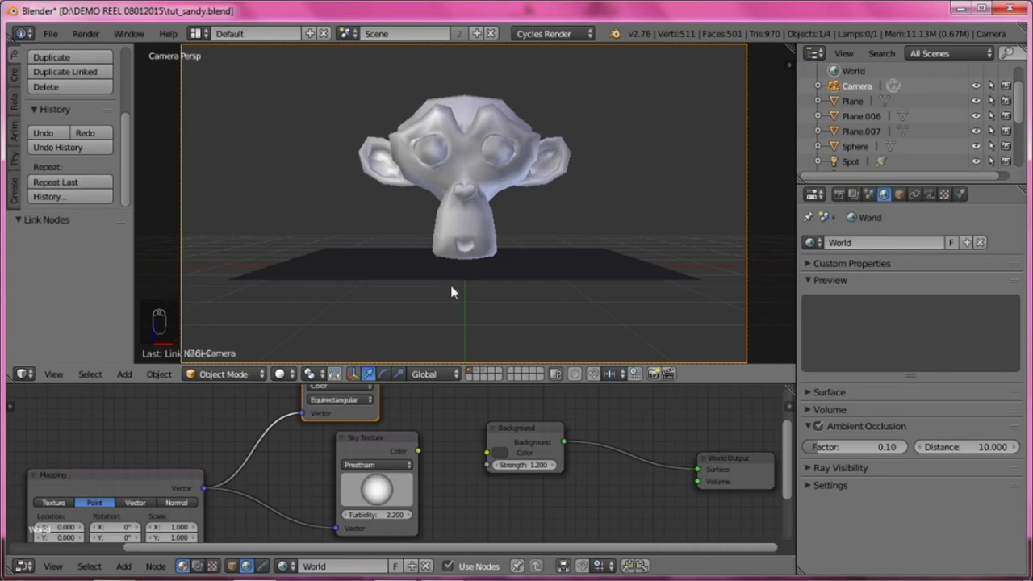
{"action": "scroll", "coordinate": [454, 269], "scroll_direction": "down", "scroll_amount": 1}
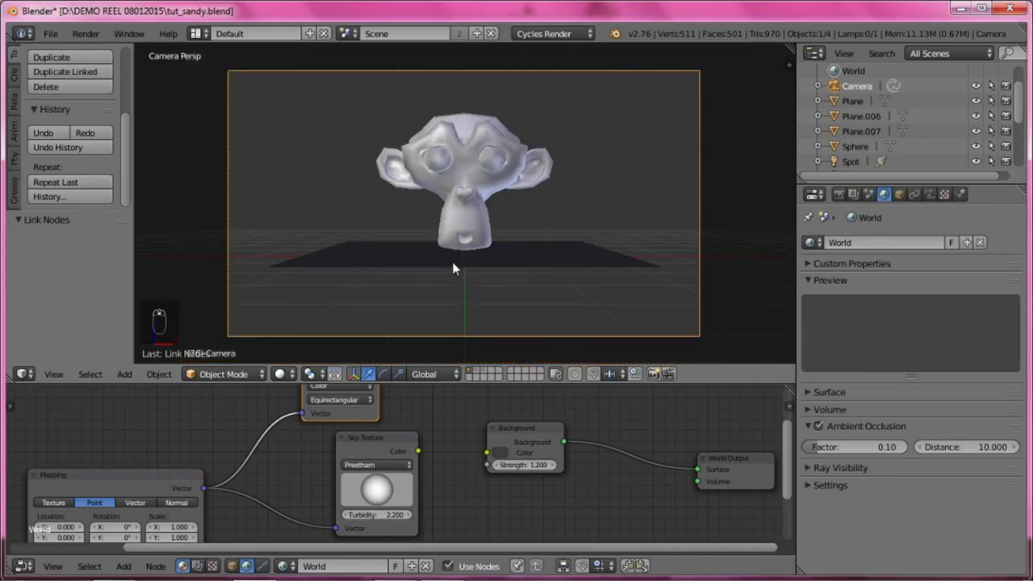
{"action": "scroll", "coordinate": [452, 268], "scroll_direction": "down", "scroll_amount": 1}
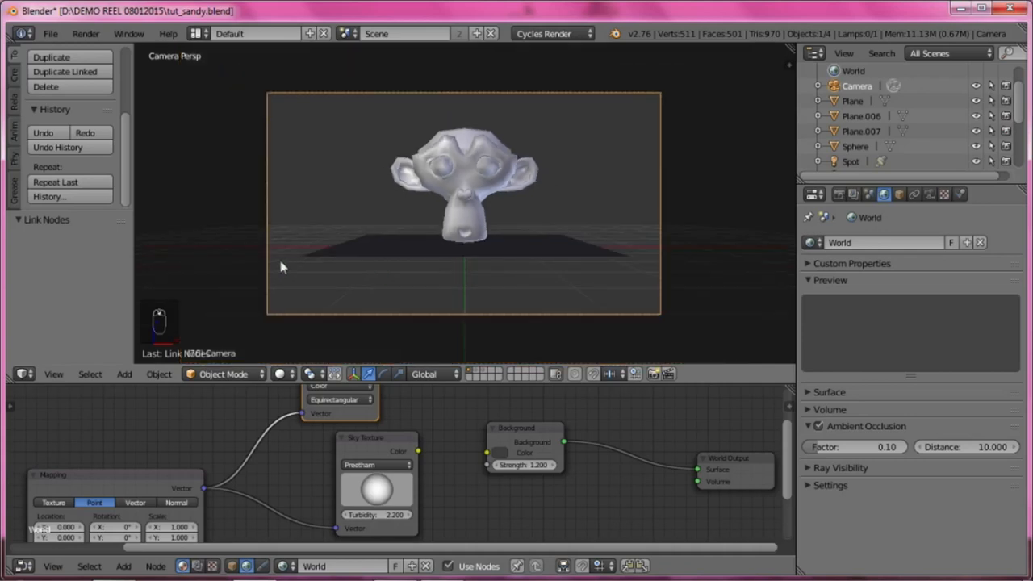
{"action": "middle_click_drag", "start_coordinate": [434, 258], "coordinate": [406, 277]}
{"action": "key", "text": "KP_5"}
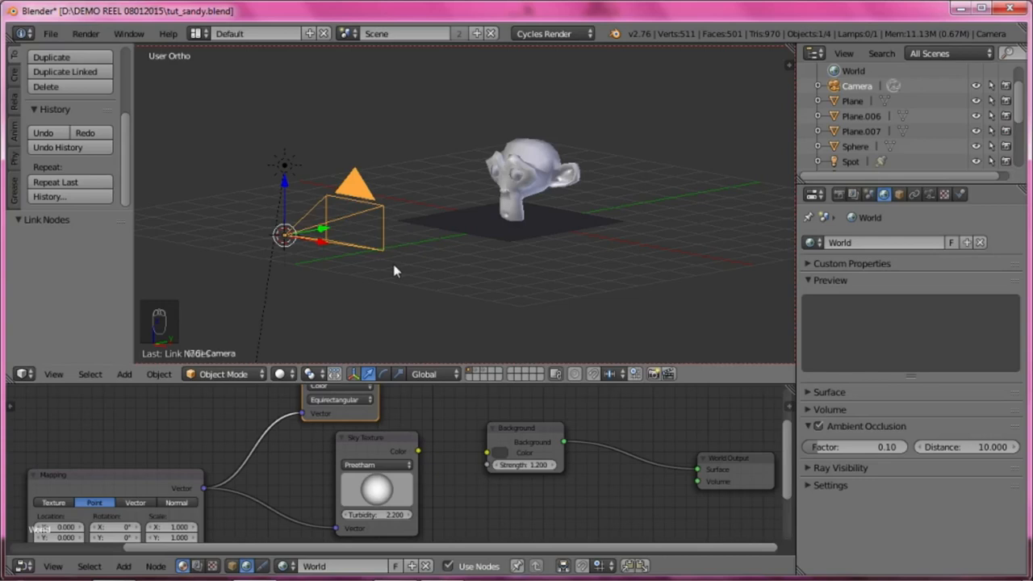
{"action": "key", "text": "shift+a"}
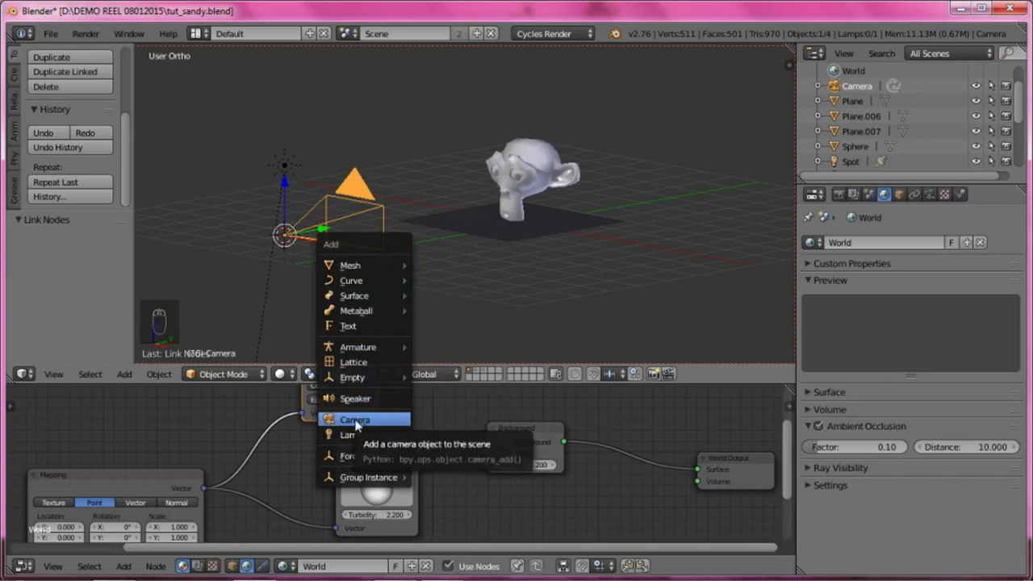
{"action": "left_click", "coordinate": [355, 422]}
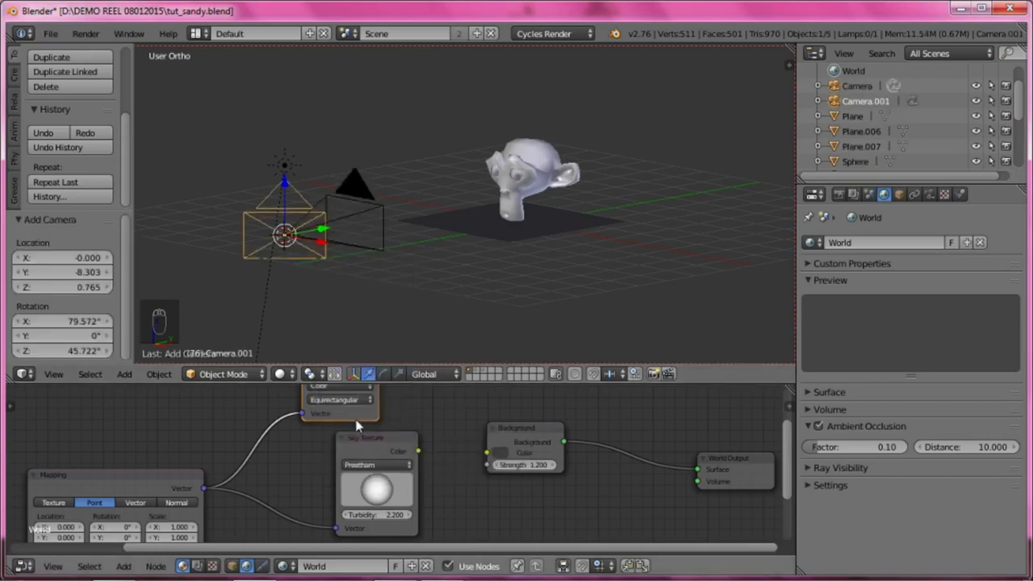
{"action": "key", "text": "x"}
{"action": "left_click", "coordinate": [305, 225]}
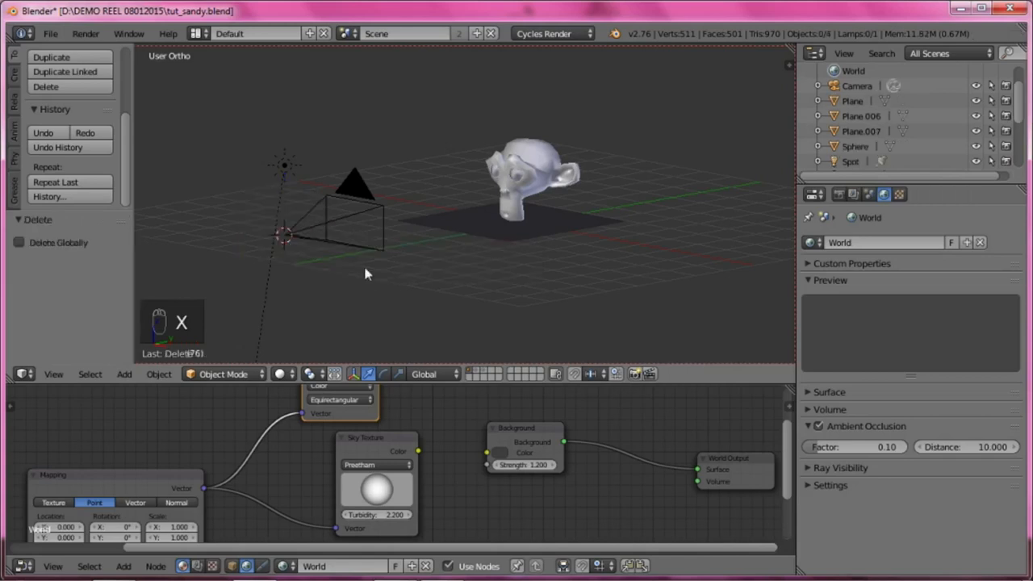
Step: Select the existing camera and sun in turn, then add a second Sun lamp and delete it again
{"action": "right_click", "coordinate": [351, 216]}
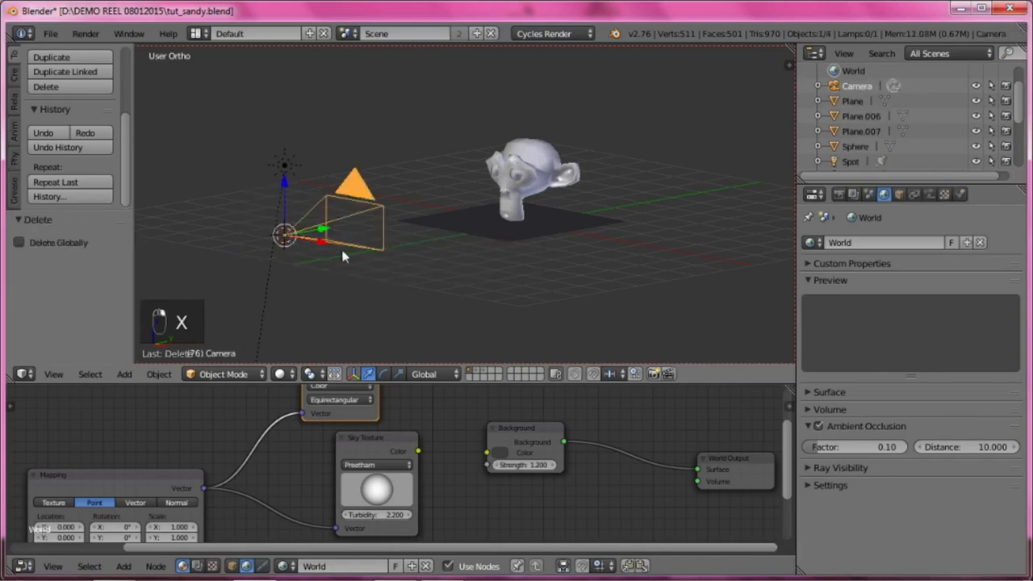
{"action": "right_click", "coordinate": [286, 164]}
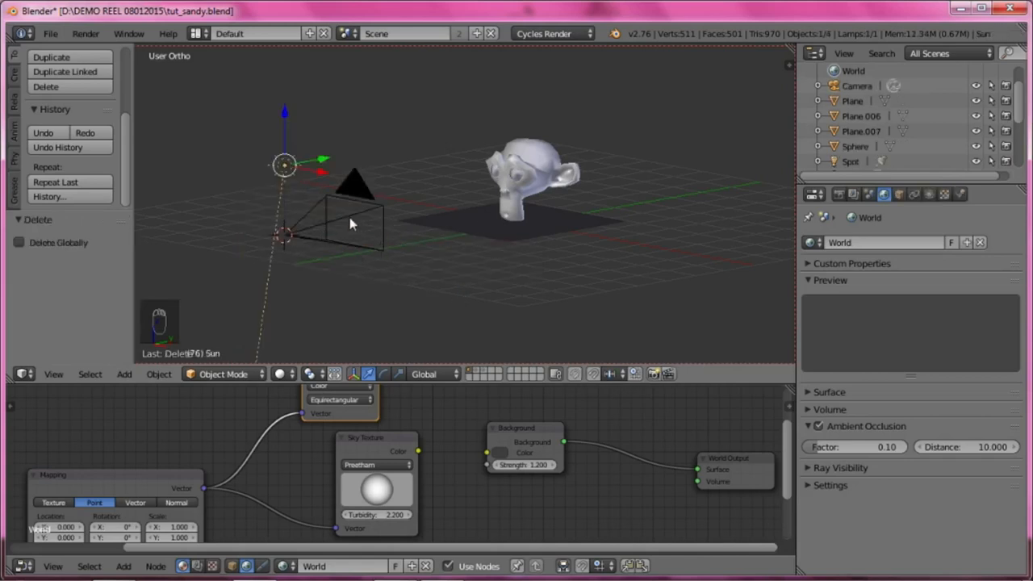
{"action": "key", "text": "shift+a"}
{"action": "mouse_move", "coordinate": [341, 232]}
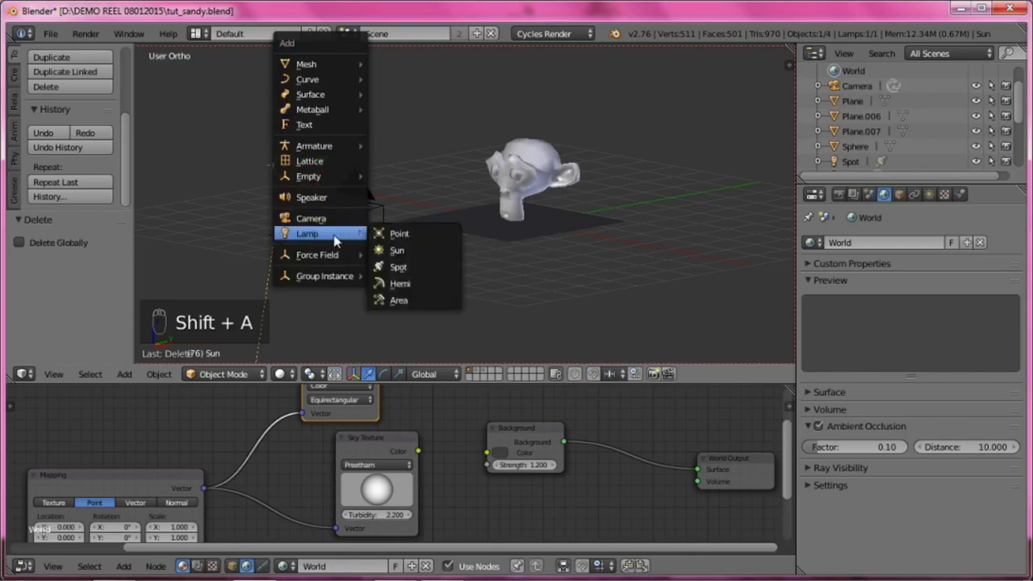
{"action": "left_click", "coordinate": [409, 253]}
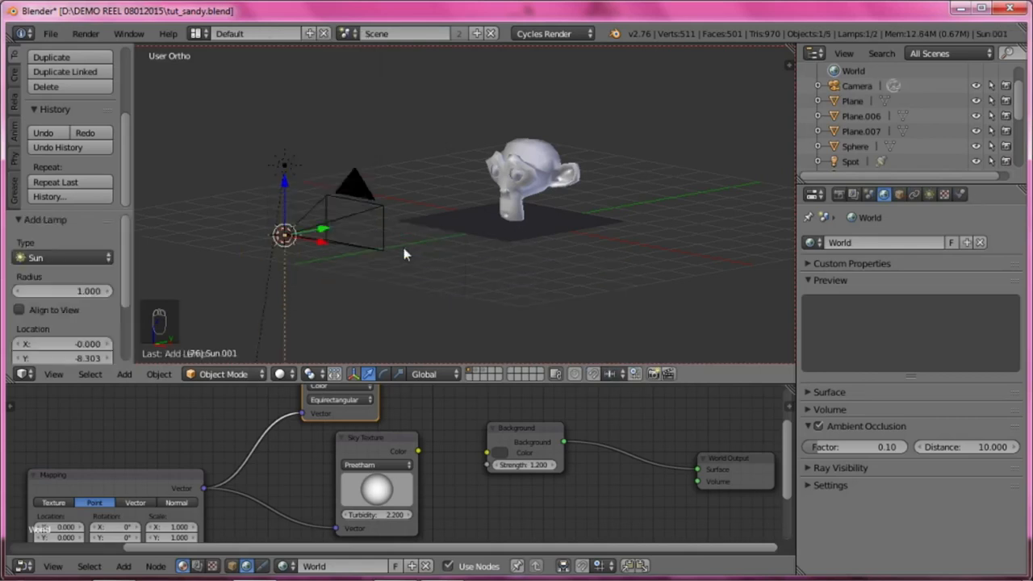
{"action": "key", "text": "x"}
{"action": "left_click", "coordinate": [306, 233]}
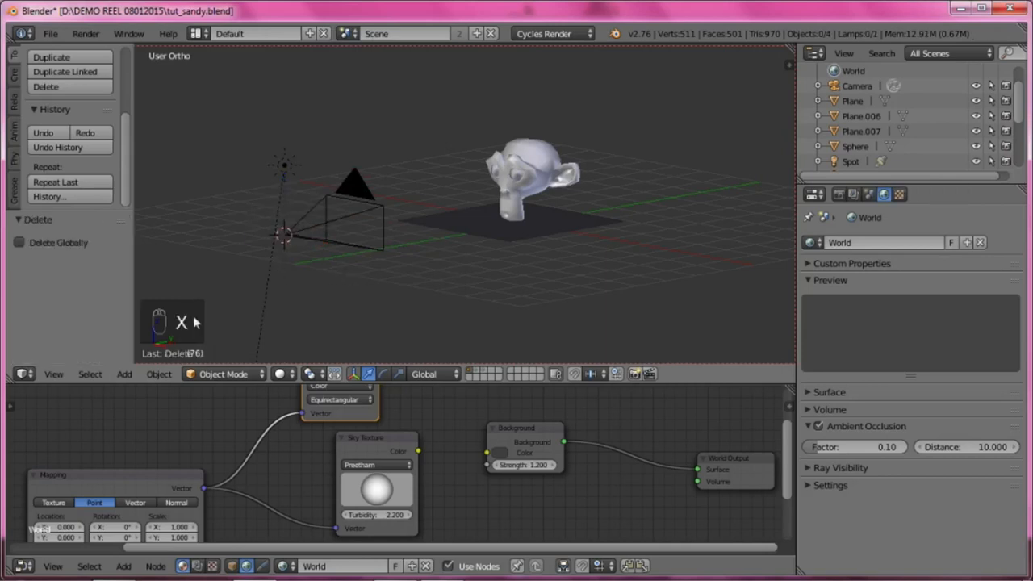
{"action": "left_click", "coordinate": [125, 375]}
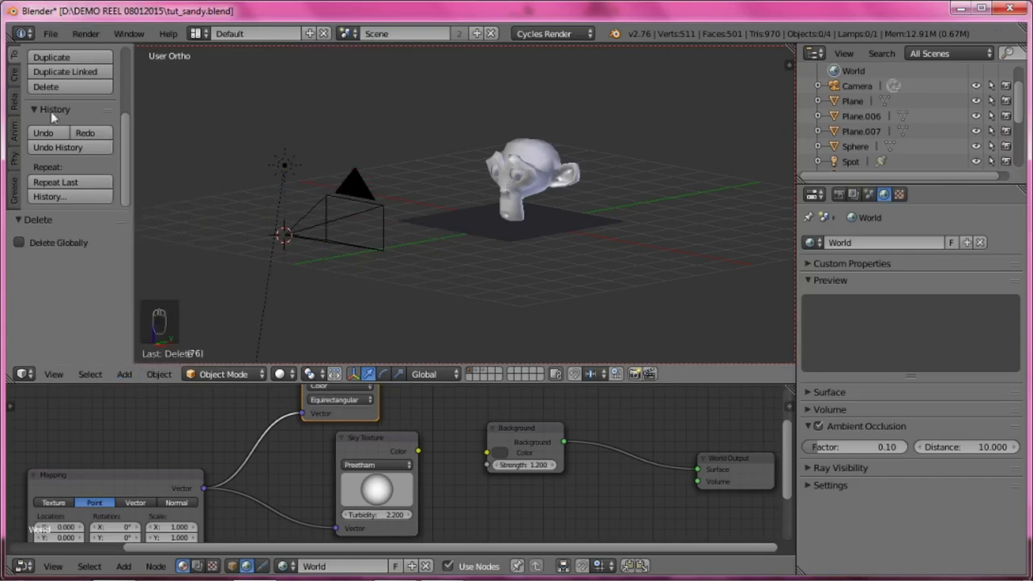
{"action": "key", "text": "t"}
{"action": "key", "text": "t"}
{"action": "key", "text": "t"}
{"action": "key", "text": "t"}
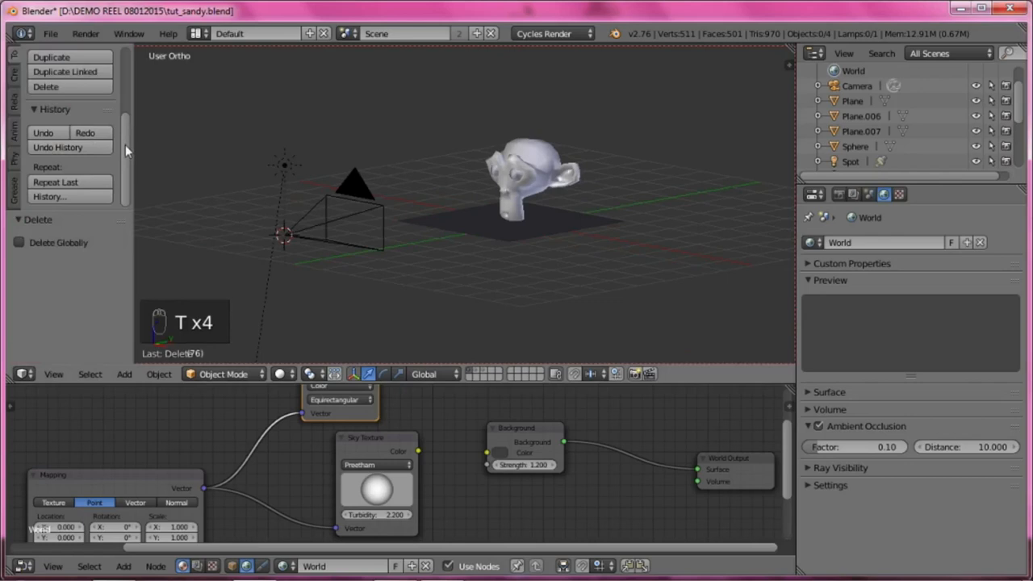
Step: Create another Sun lamp with the primitive creation tools and delete it from the scene again
{"action": "scroll", "coordinate": [125, 144], "scroll_direction": "up", "scroll_amount": 5}
{"action": "left_click", "coordinate": [13, 74]}
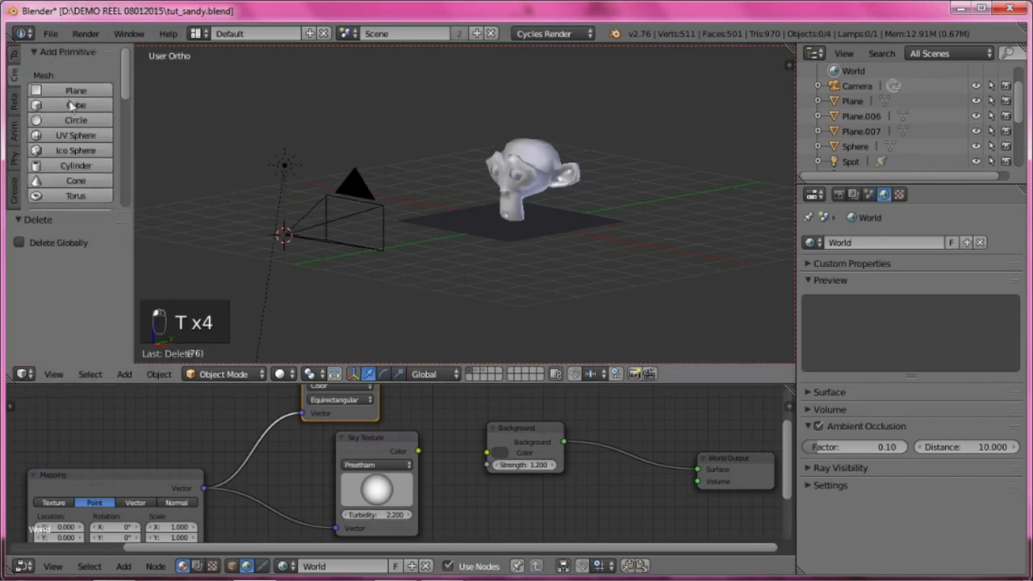
{"action": "scroll", "coordinate": [61, 177], "scroll_direction": "down", "scroll_amount": 6}
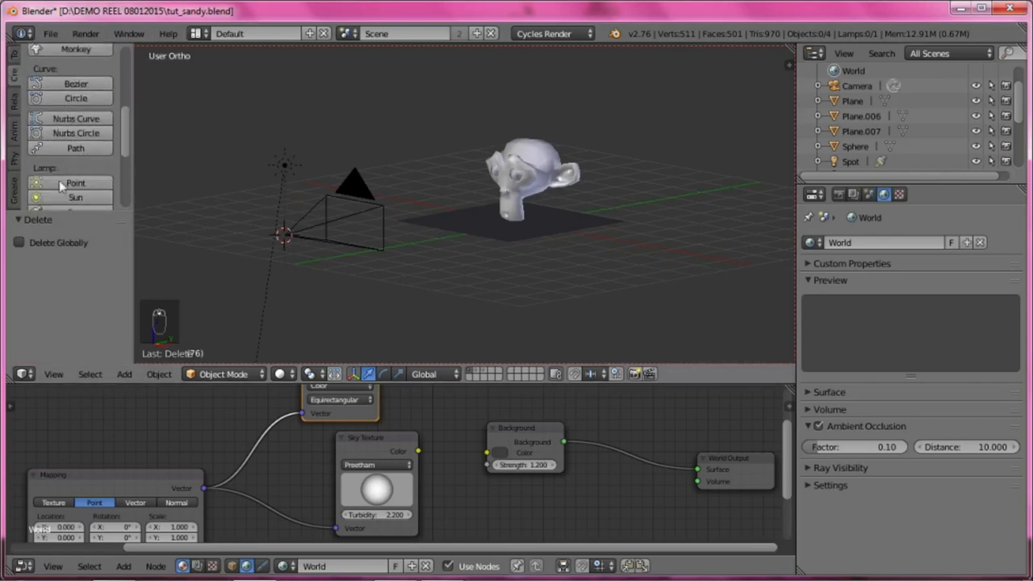
{"action": "left_click", "coordinate": [76, 198]}
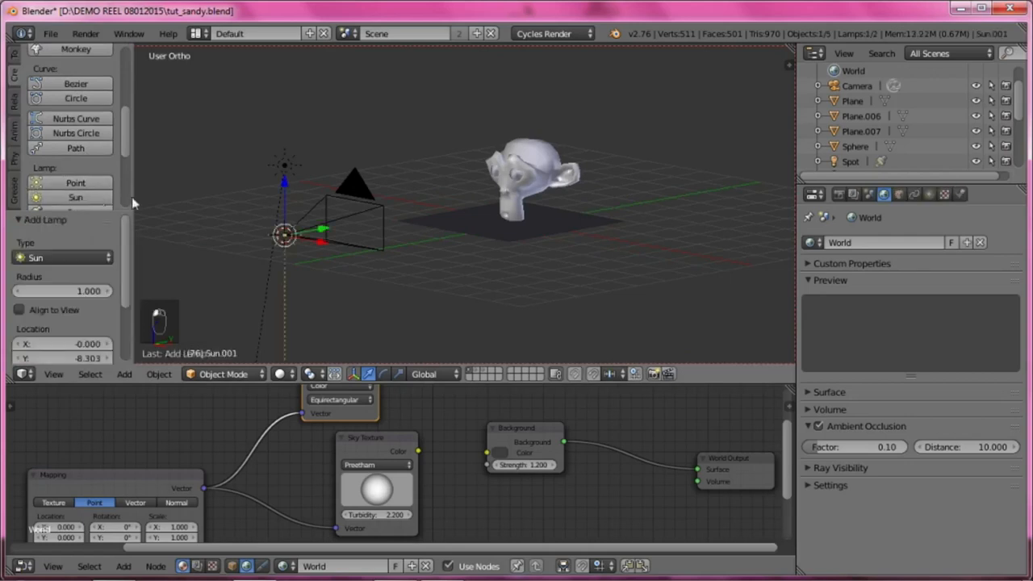
{"action": "key", "text": "c"}
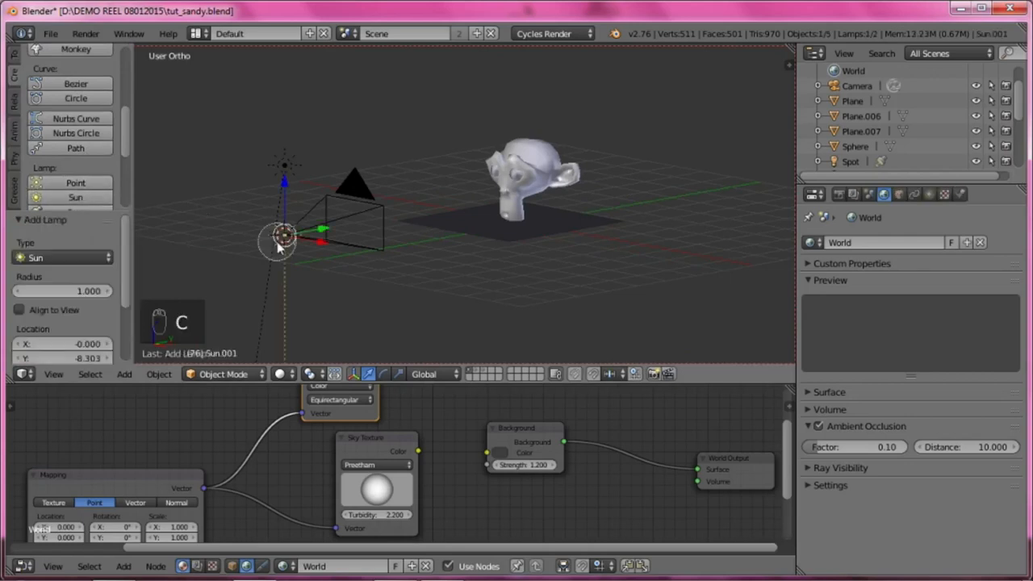
{"action": "key", "text": "x"}
{"action": "left_click", "coordinate": [254, 241]}
{"action": "scroll", "coordinate": [253, 237], "scroll_direction": "up", "scroll_amount": 2}
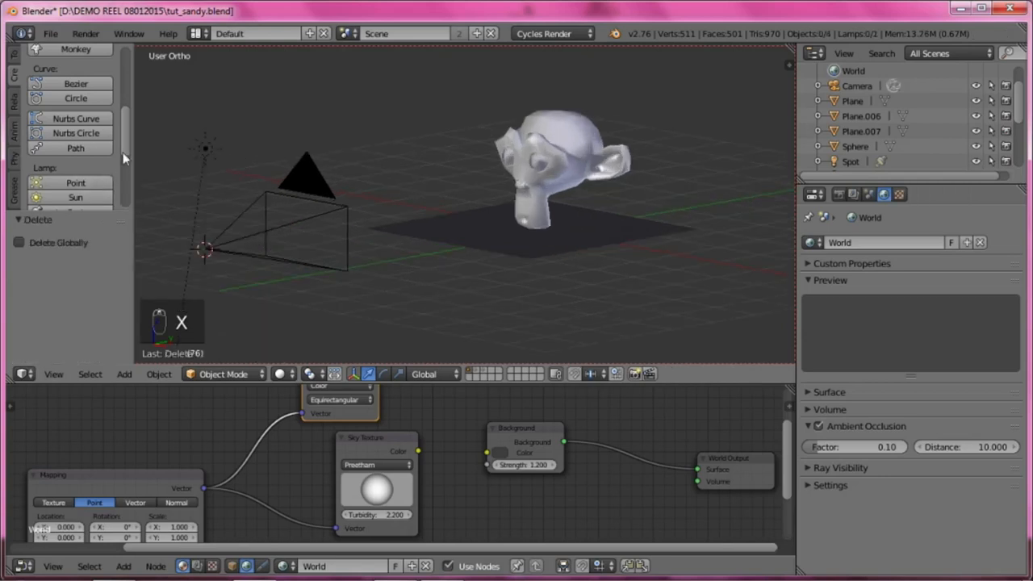
Step: Select the existing monkey head, then add a second Monkey mesh at the 3D cursor
{"action": "left_click_drag", "start_coordinate": [125, 109], "coordinate": [125, 94]}
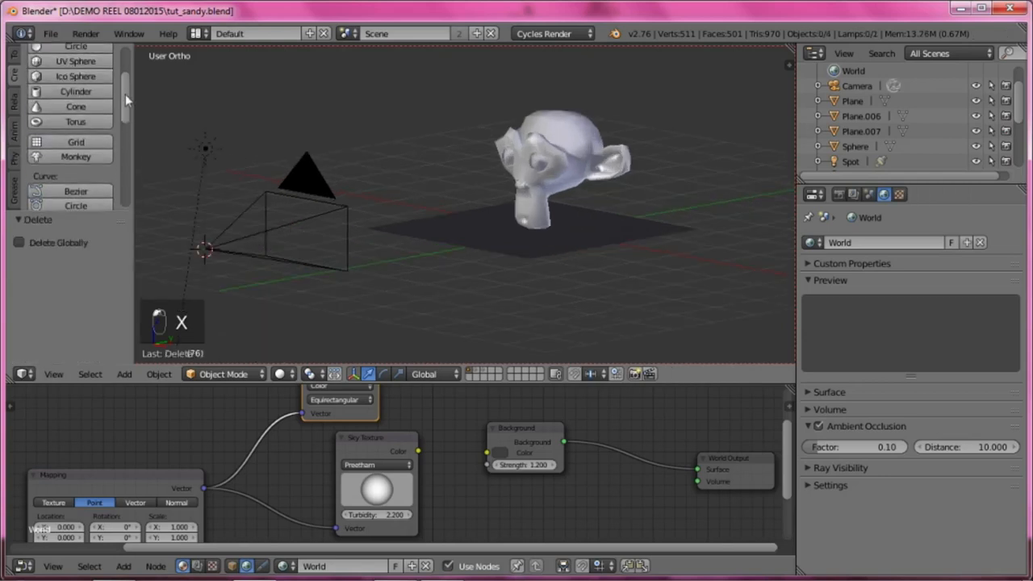
{"action": "right_click", "coordinate": [546, 164]}
{"action": "middle_click_drag", "start_coordinate": [552, 164], "coordinate": [508, 173]}
{"action": "scroll", "coordinate": [518, 185], "scroll_direction": "up", "scroll_amount": 2}
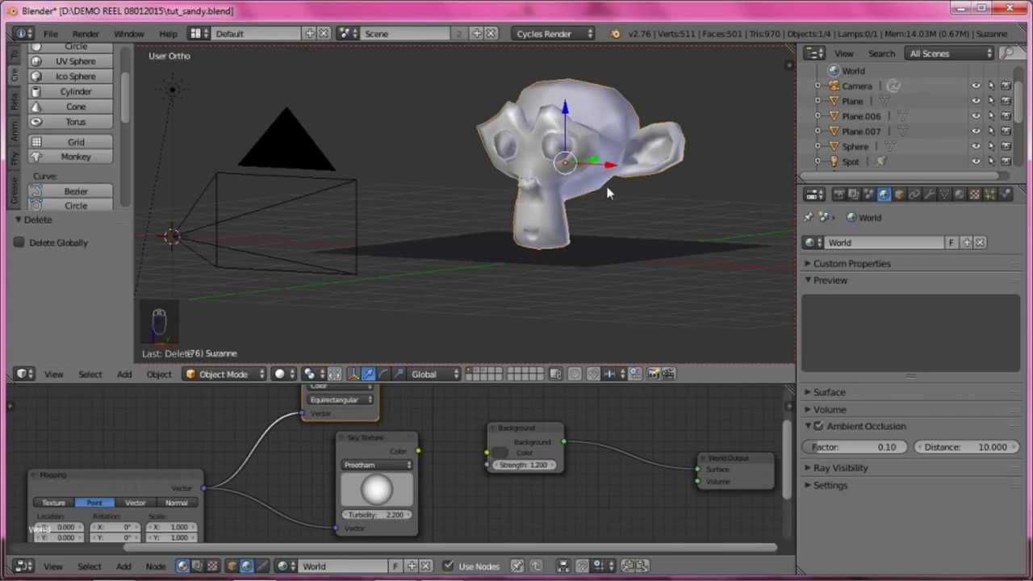
{"action": "scroll", "coordinate": [607, 192], "scroll_direction": "down", "scroll_amount": 1}
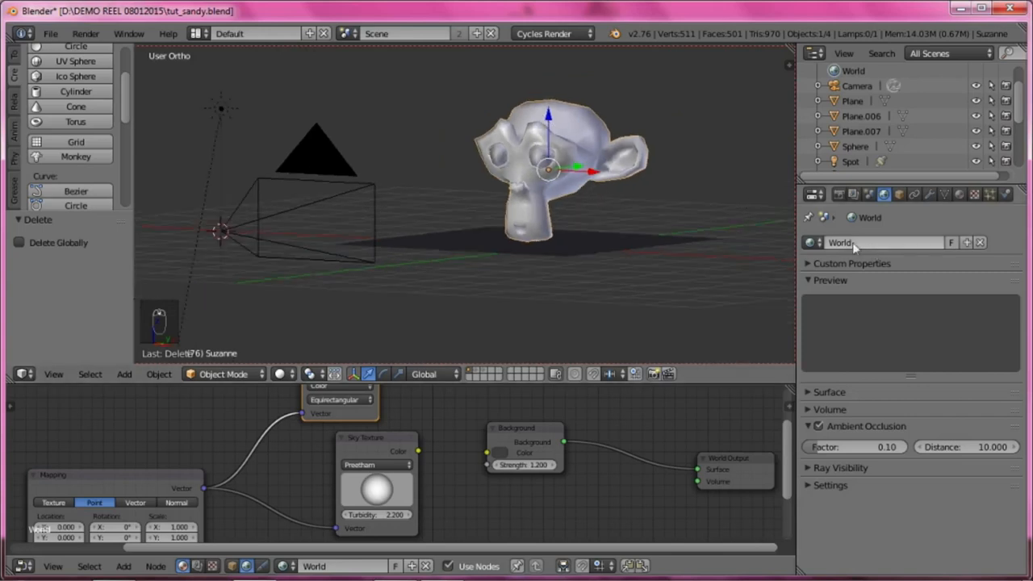
{"action": "scroll", "coordinate": [548, 233], "scroll_direction": "down", "scroll_amount": 1}
{"action": "middle_click_drag", "start_coordinate": [549, 233], "coordinate": [464, 218]}
{"action": "key", "text": "shift+a"}
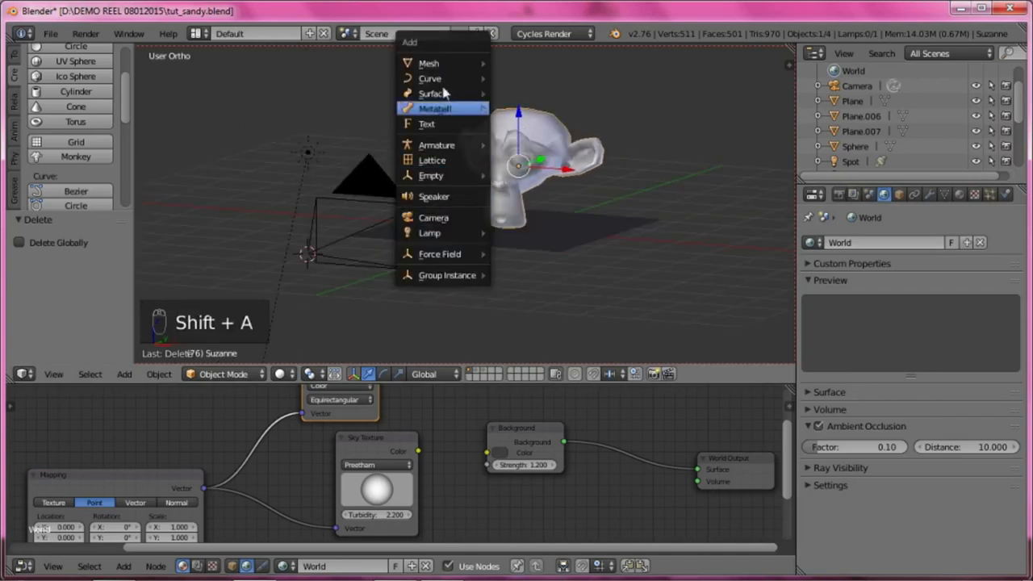
{"action": "mouse_move", "coordinate": [440, 63]}
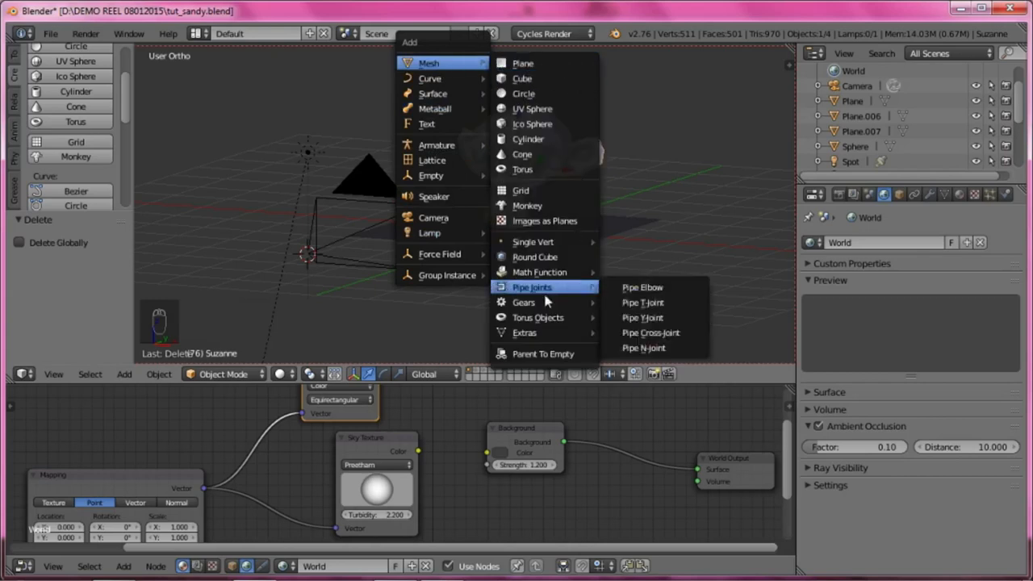
{"action": "mouse_move", "coordinate": [539, 301]}
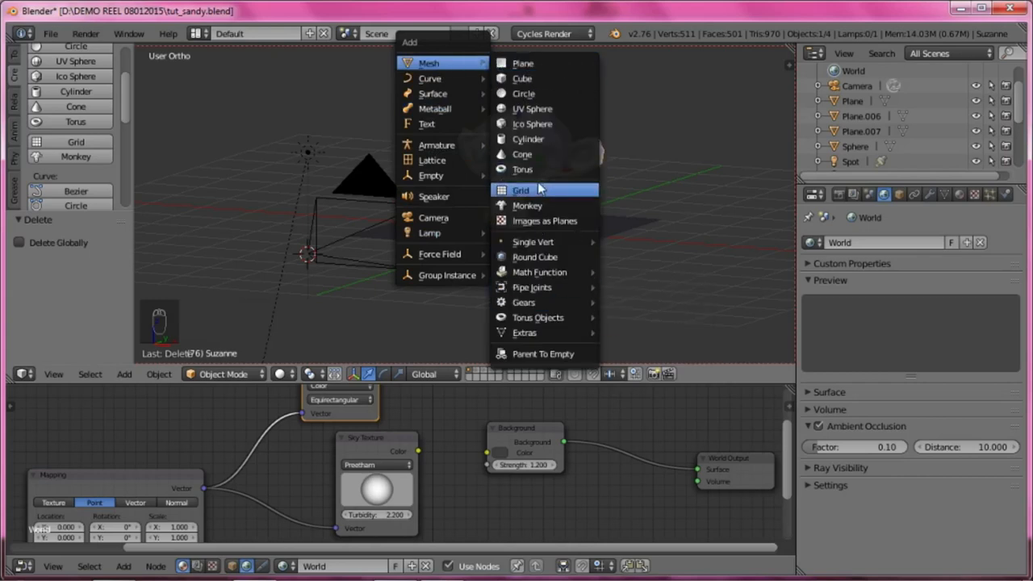
{"action": "left_click", "coordinate": [526, 205]}
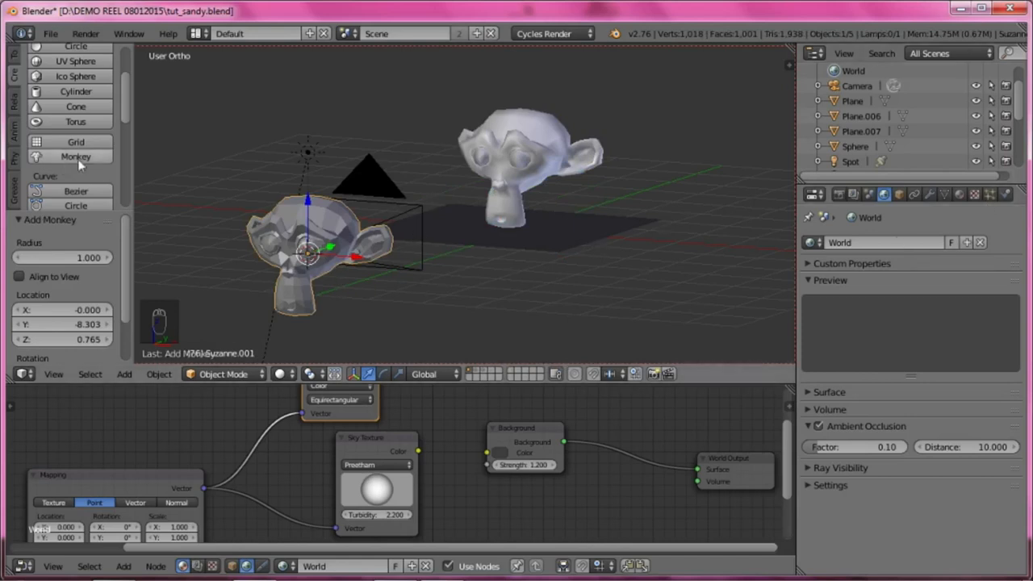
Step: Apply smooth shading to the newly added monkey beside the camera
{"action": "left_click", "coordinate": [14, 57]}
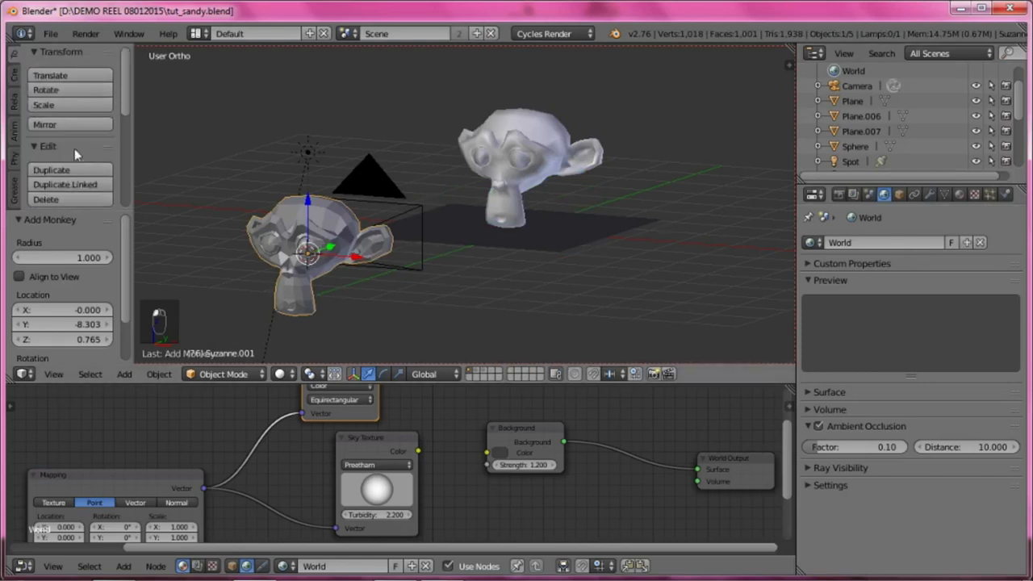
{"action": "scroll", "coordinate": [74, 151], "scroll_direction": "down", "scroll_amount": 3}
{"action": "scroll", "coordinate": [74, 147], "scroll_direction": "down", "scroll_amount": 3}
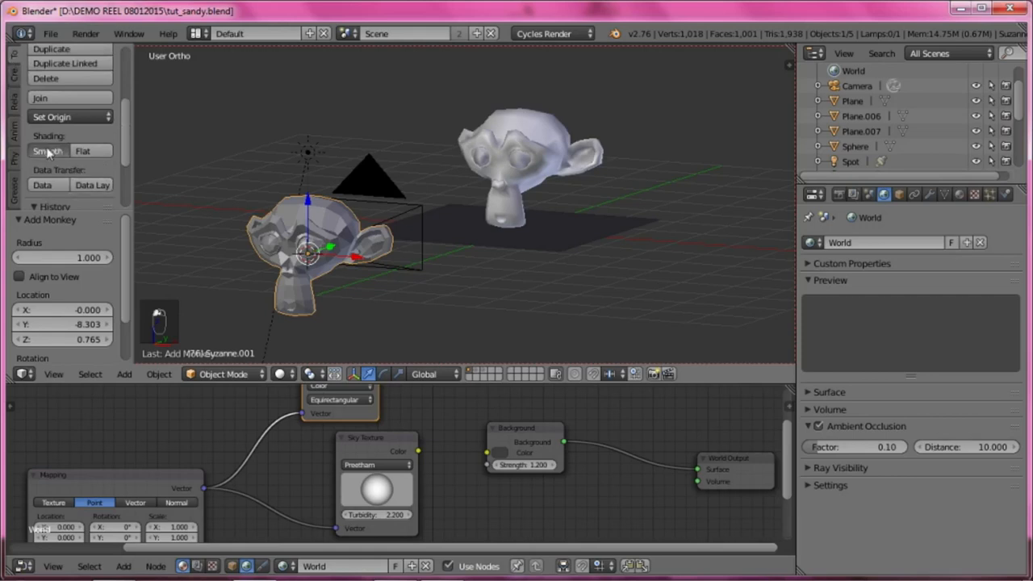
{"action": "left_click", "coordinate": [46, 151]}
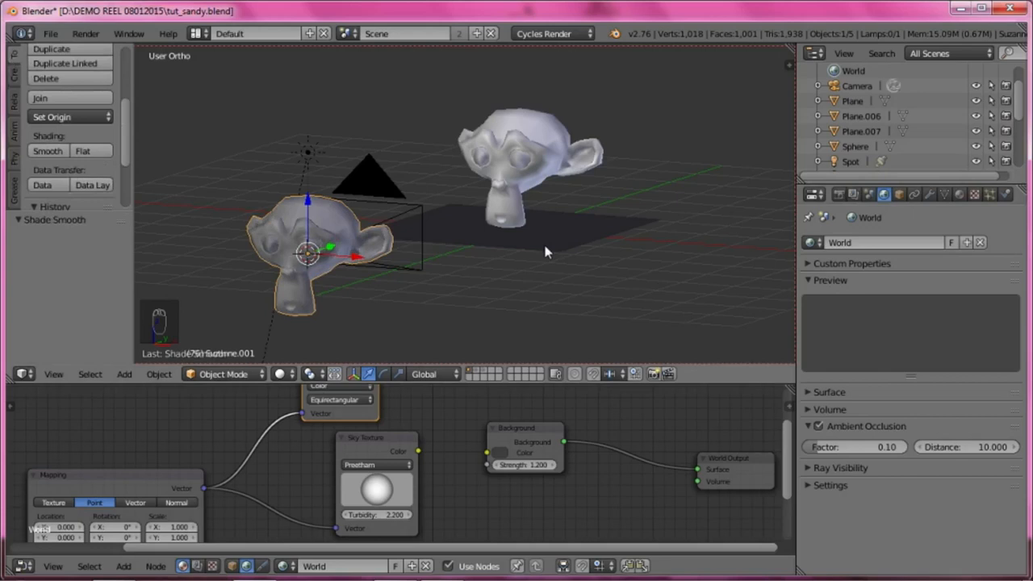
Step: Give the new monkey a level 1 subdivision, then remove its Subsurf modifier again
{"action": "key", "text": "ctrl+1"}
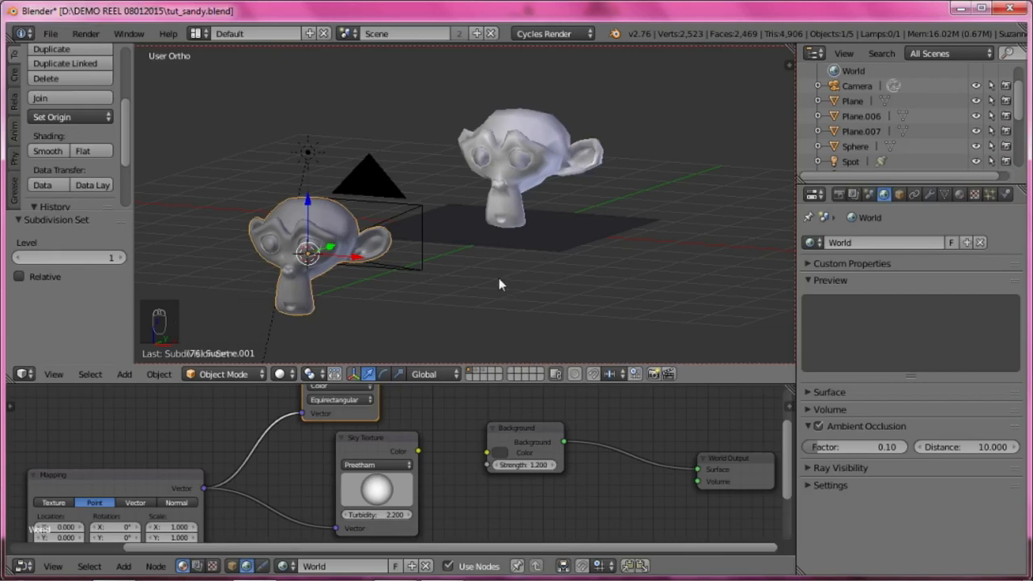
{"action": "left_click", "coordinate": [928, 194]}
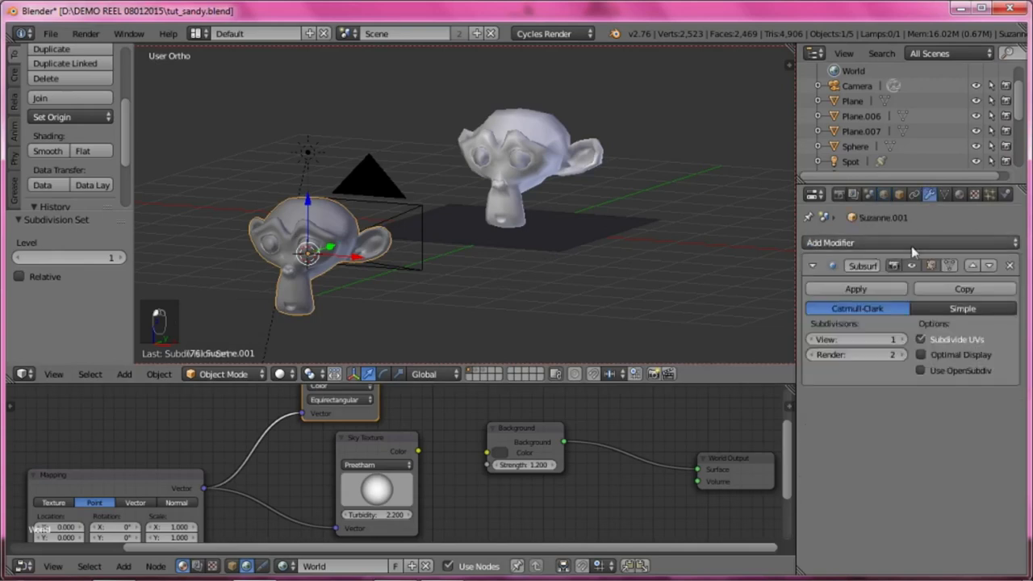
{"action": "left_click", "coordinate": [1009, 265]}
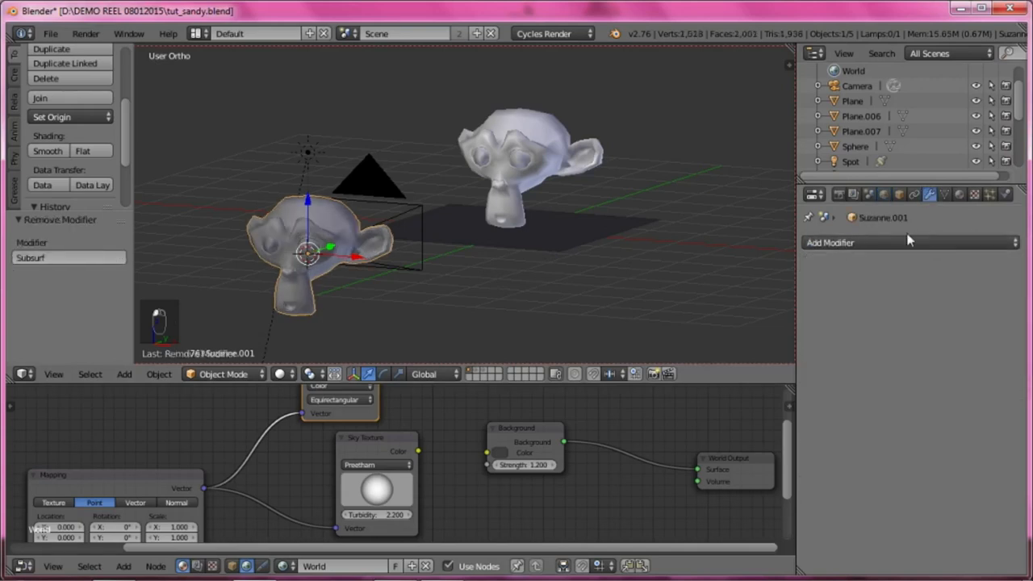
Step: Add a Subdivision Surface modifier to the new monkey with View subdivisions set to 2
{"action": "left_click", "coordinate": [886, 242]}
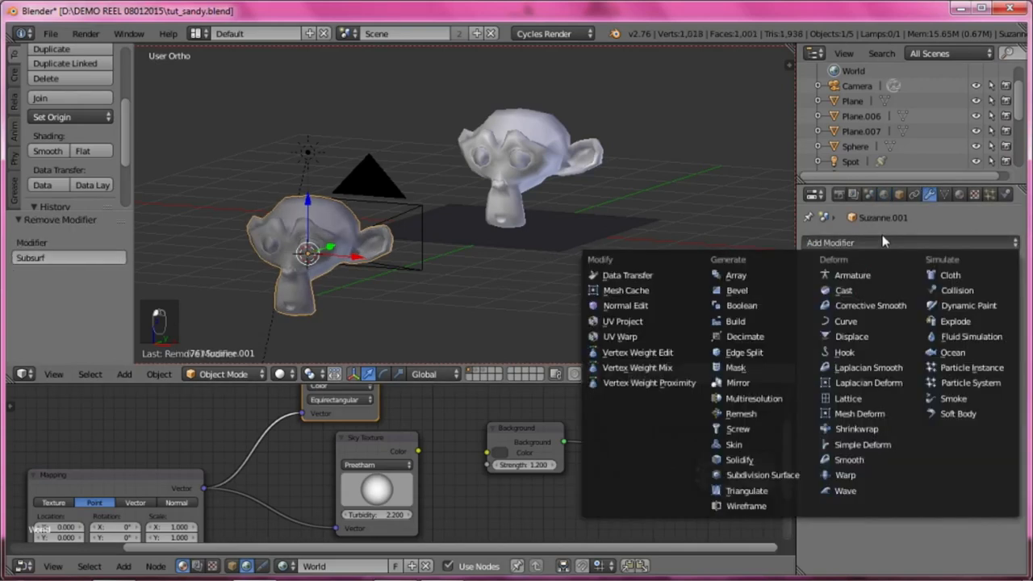
{"action": "left_click", "coordinate": [755, 476]}
{"action": "left_click", "coordinate": [903, 339]}
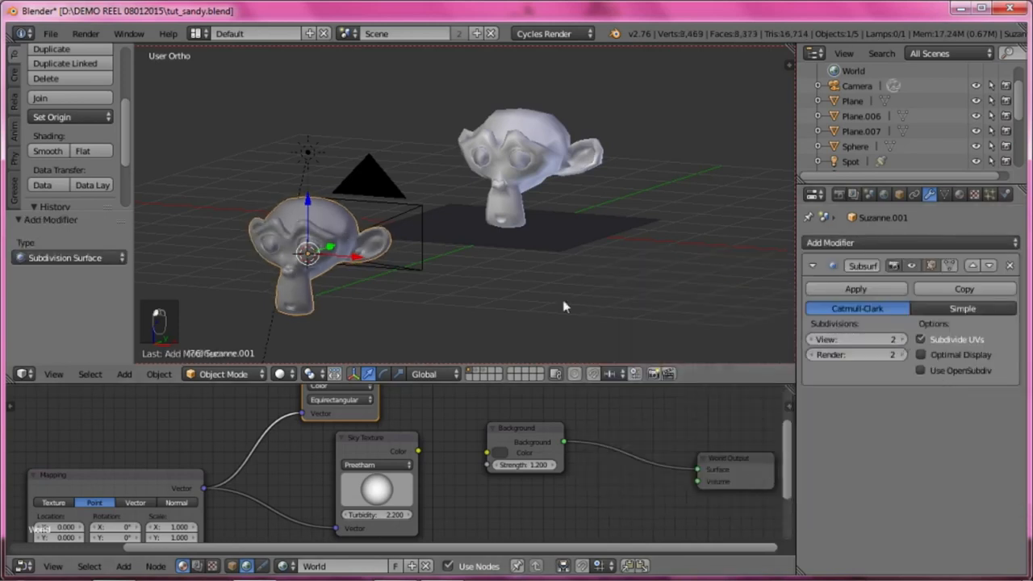
{"action": "scroll", "coordinate": [305, 252], "scroll_direction": "up", "scroll_amount": 2}
{"action": "scroll", "coordinate": [304, 252], "scroll_direction": "down", "scroll_amount": 1}
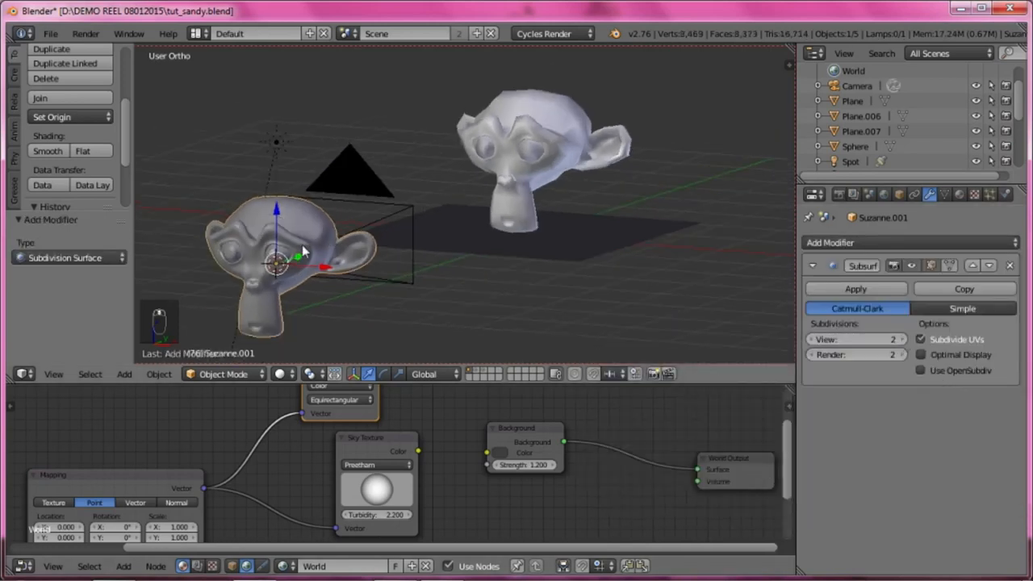
Step: Delete the second monkey from the scene
{"action": "key", "text": "x"}
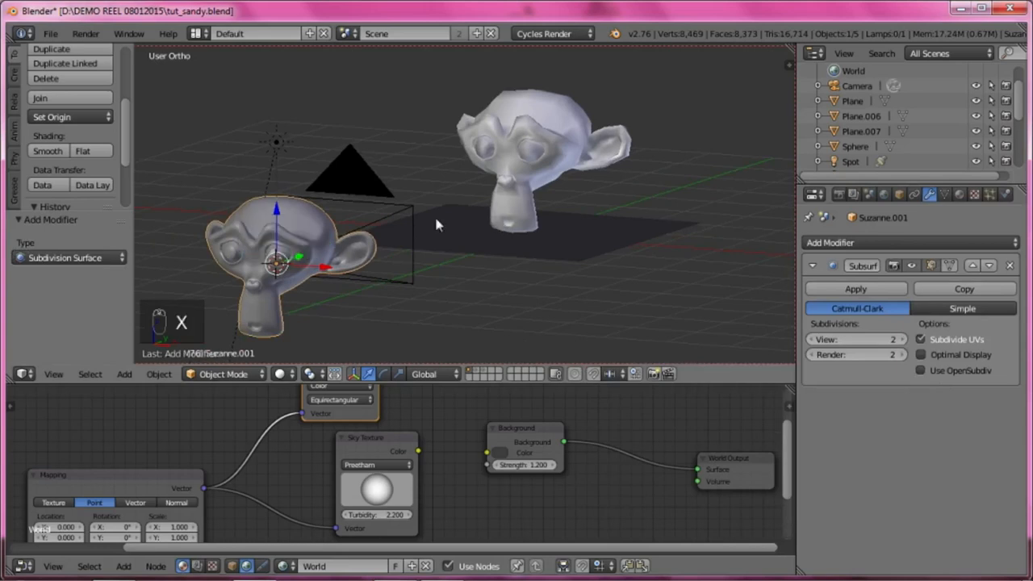
{"action": "key", "text": "x"}
{"action": "left_click", "coordinate": [315, 235]}
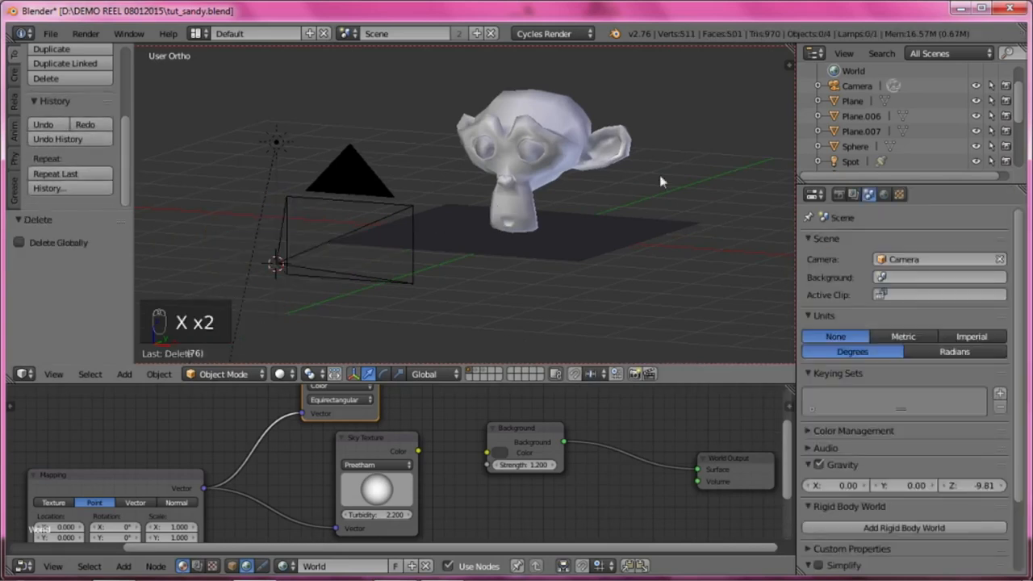
Step: Subdivide the original monkey head at level 1, then raise its Subsurf View subdivisions to 2
{"action": "right_click", "coordinate": [553, 141]}
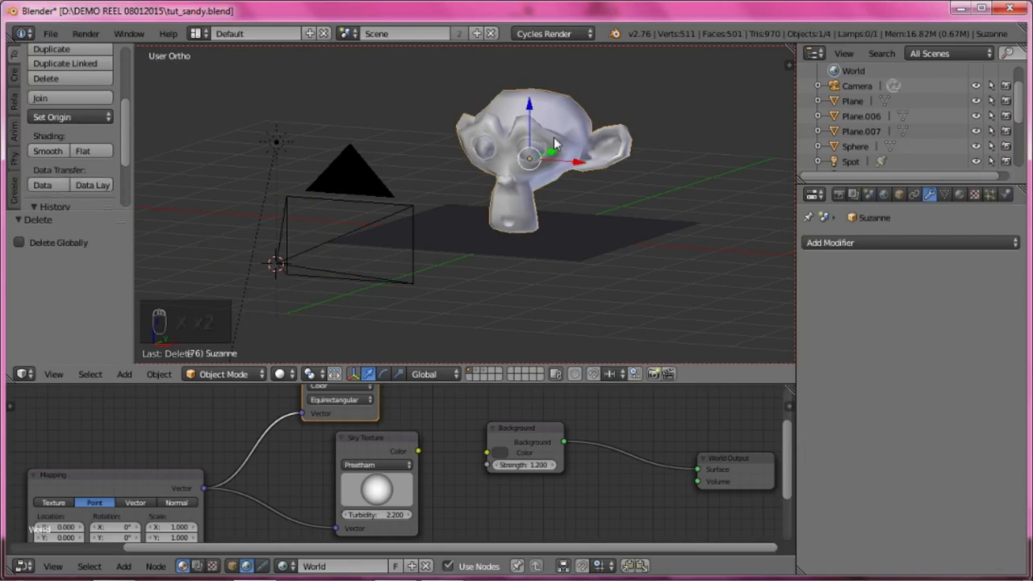
{"action": "key", "text": "ctrl+1"}
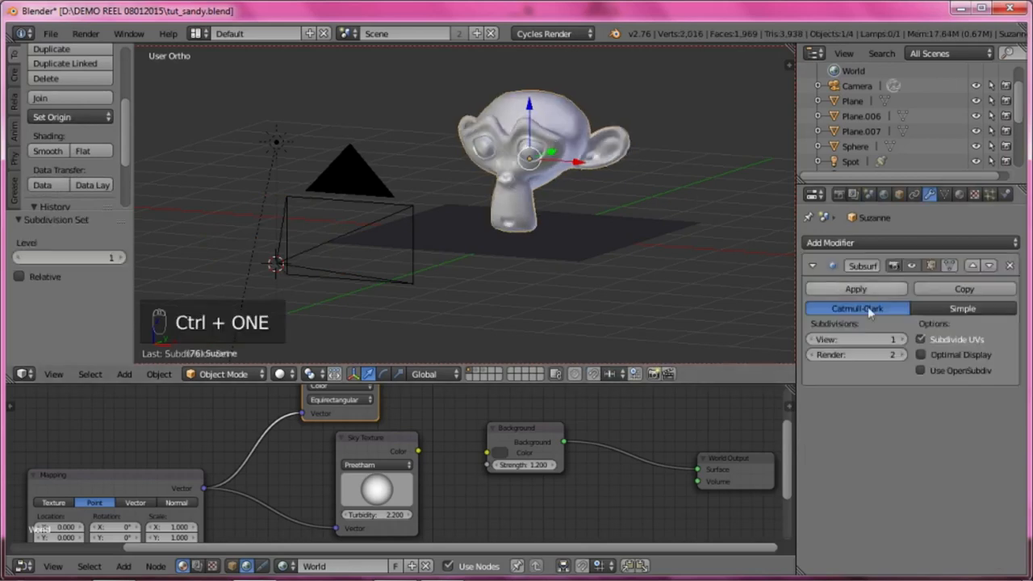
{"action": "left_click", "coordinate": [902, 339]}
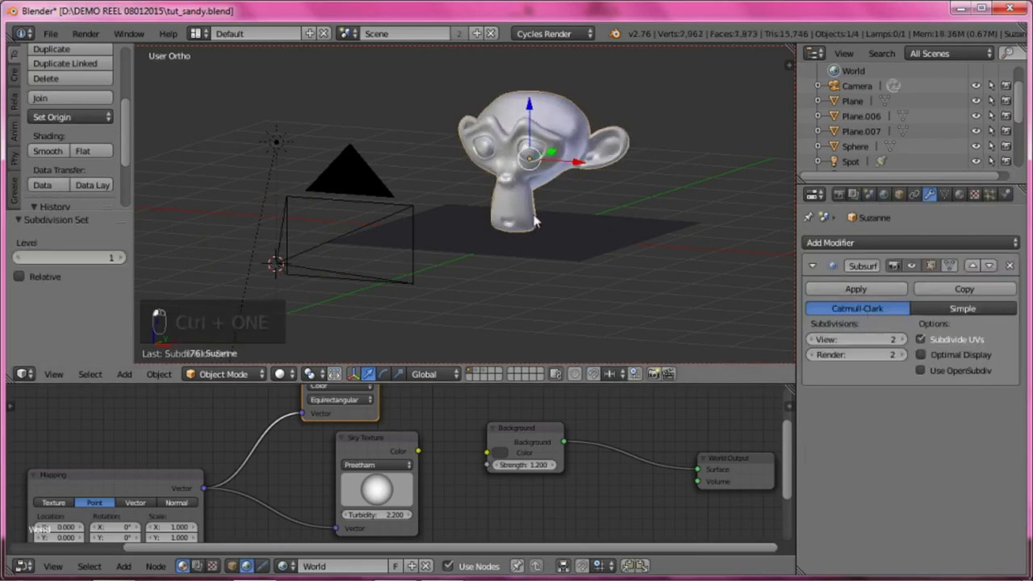
Step: Select the ground plane under the monkey and look through the scene camera
{"action": "middle_click_drag", "start_coordinate": [534, 220], "coordinate": [526, 206]}
{"action": "right_click", "coordinate": [571, 240]}
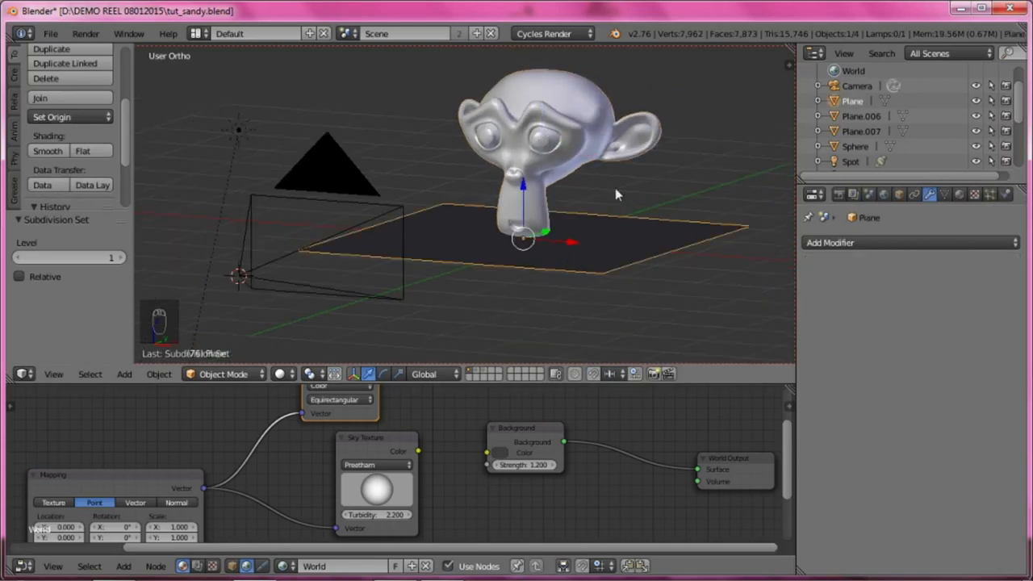
{"action": "scroll", "coordinate": [614, 188], "scroll_direction": "down", "scroll_amount": 2}
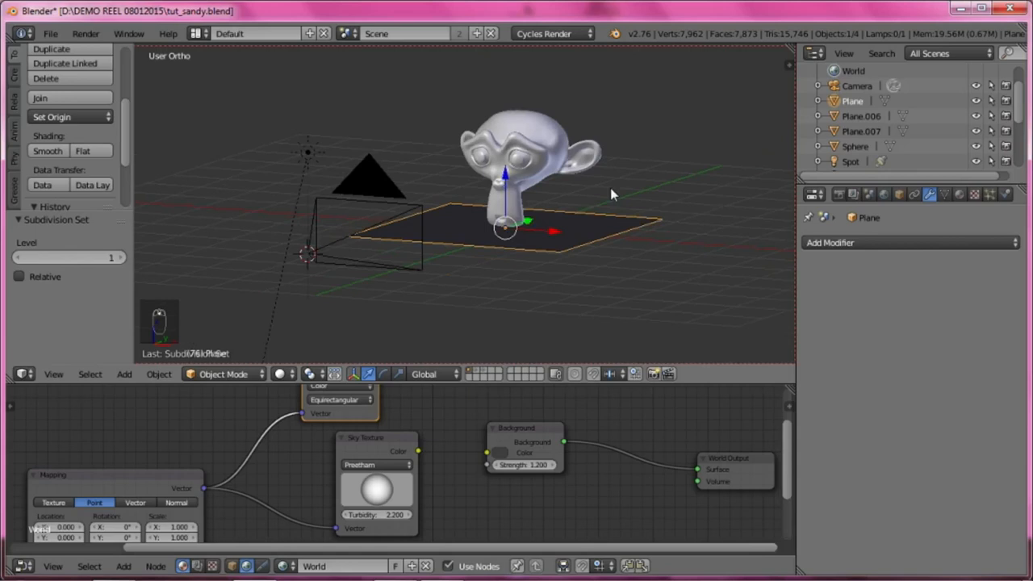
{"action": "key", "text": "KP_0"}
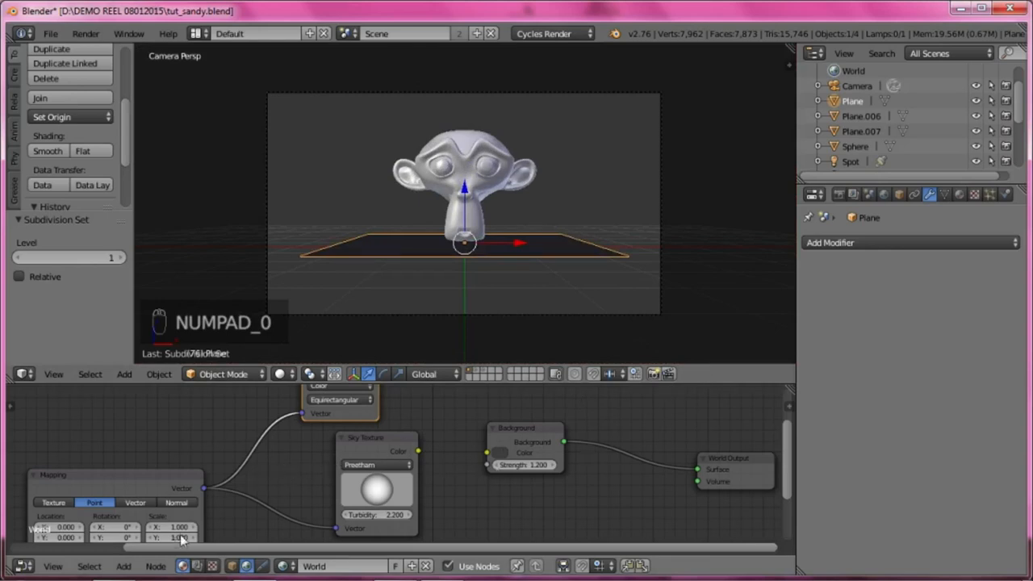
Step: Set the editor type of the area below the 3D view to Node Editor, showing the World nodes
{"action": "scroll", "coordinate": [177, 537], "scroll_direction": "down", "scroll_amount": 1}
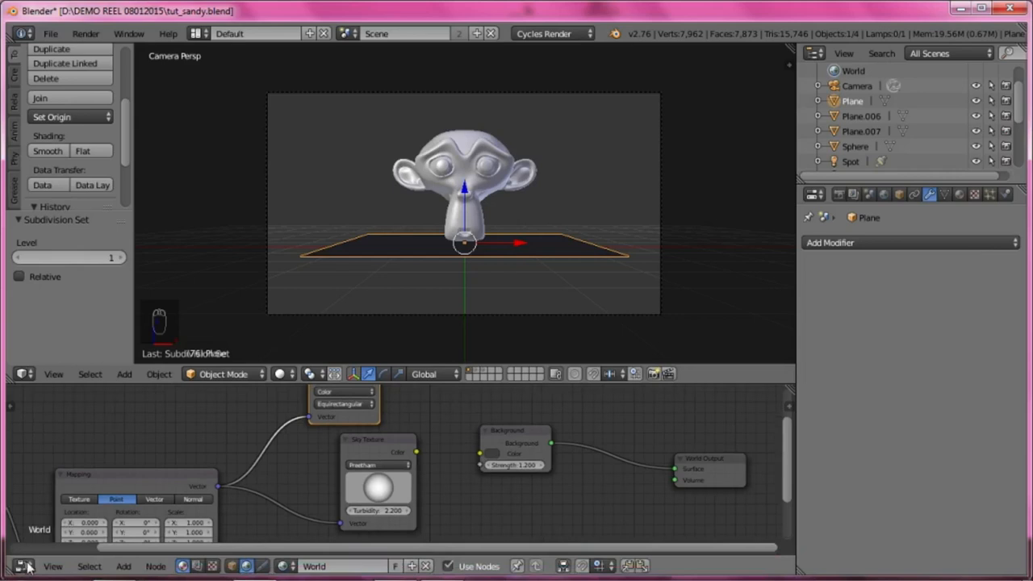
{"action": "scroll", "coordinate": [30, 566], "scroll_direction": "down", "scroll_amount": 1}
{"action": "left_click", "coordinate": [30, 568]}
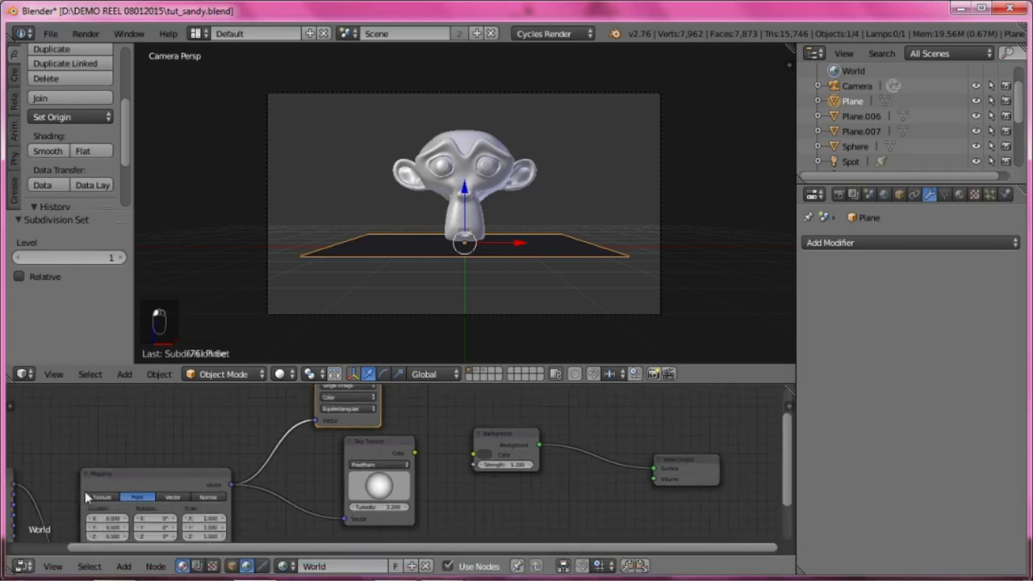
{"action": "left_click", "coordinate": [24, 566]}
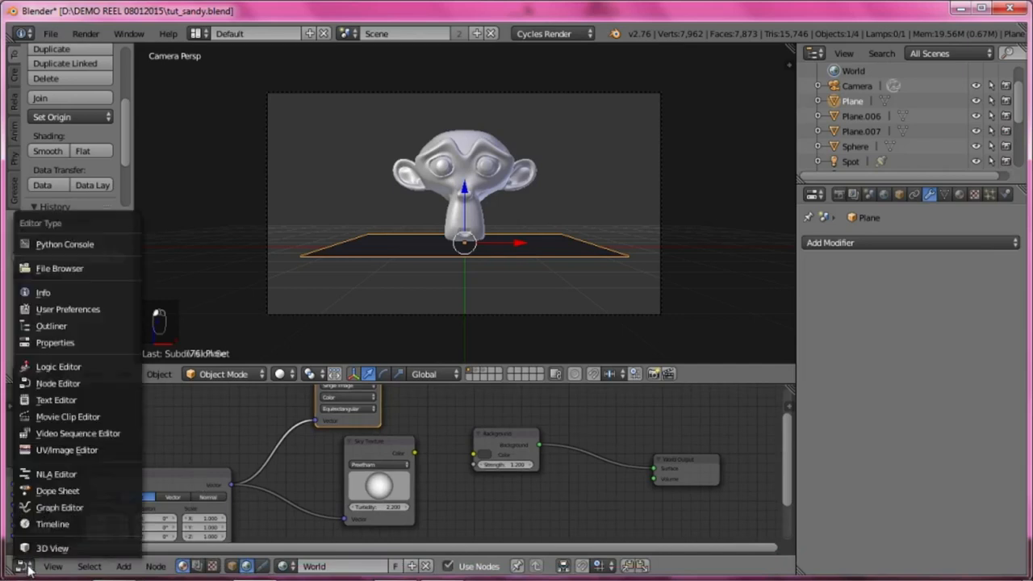
{"action": "left_click", "coordinate": [83, 389]}
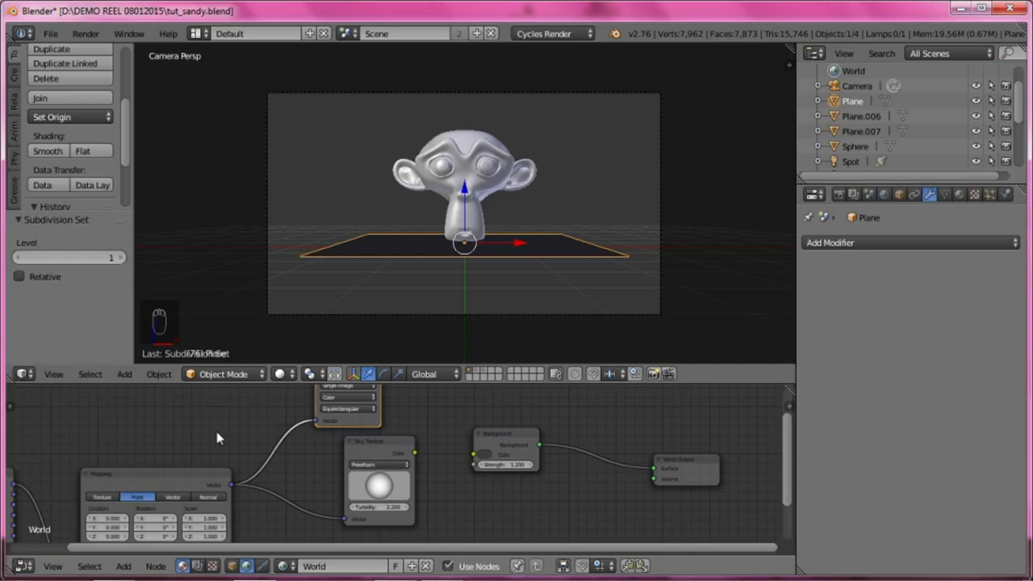
{"action": "key", "text": "shift+F3"}
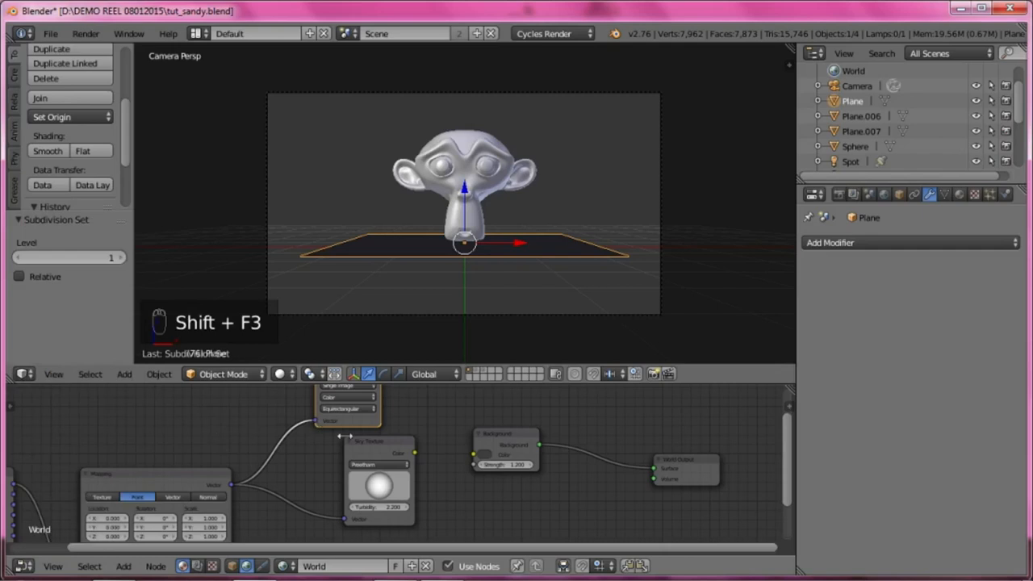
Step: Load hdr studio.png into the Environment Texture node and connect its Color output to the Background node's Color input
{"action": "middle_click_drag", "start_coordinate": [398, 415], "coordinate": [395, 476]}
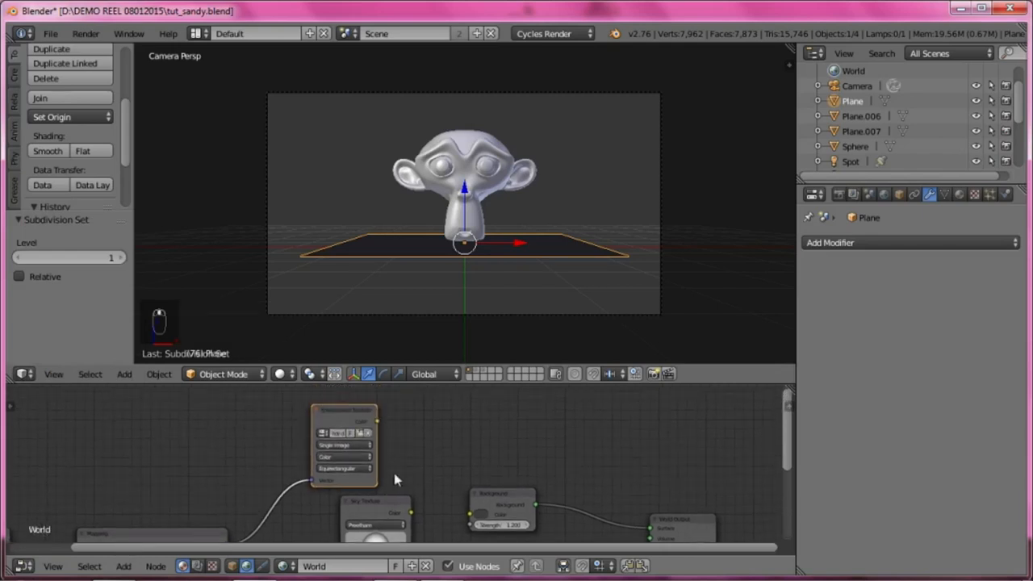
{"action": "left_click", "coordinate": [364, 433]}
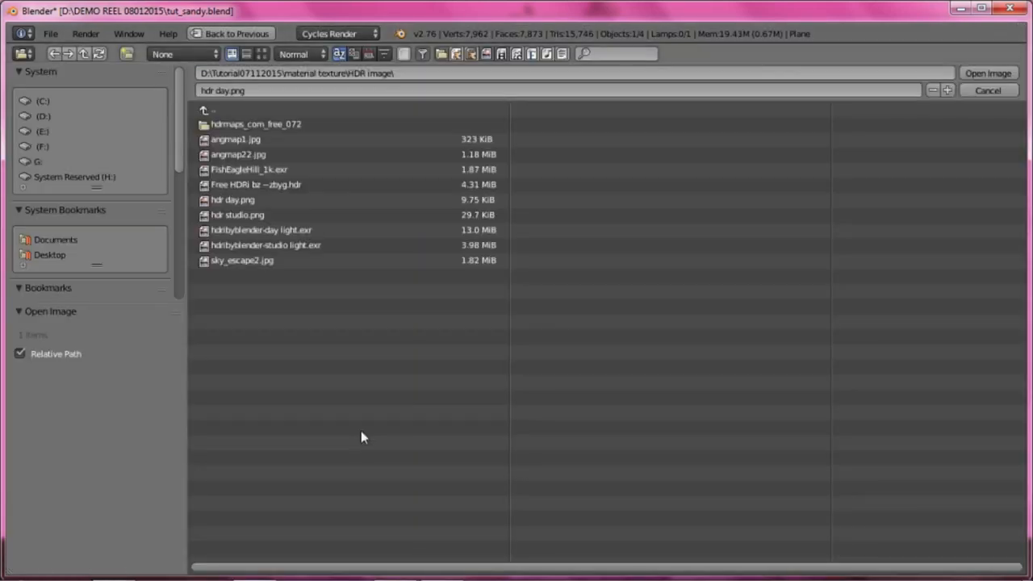
{"action": "left_click", "coordinate": [261, 54]}
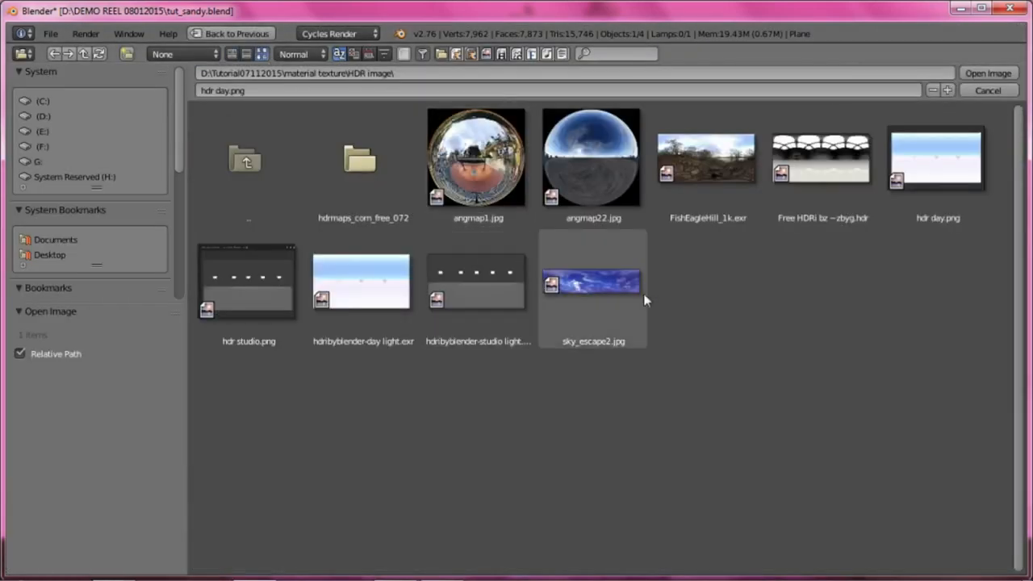
{"action": "left_click", "coordinate": [254, 286]}
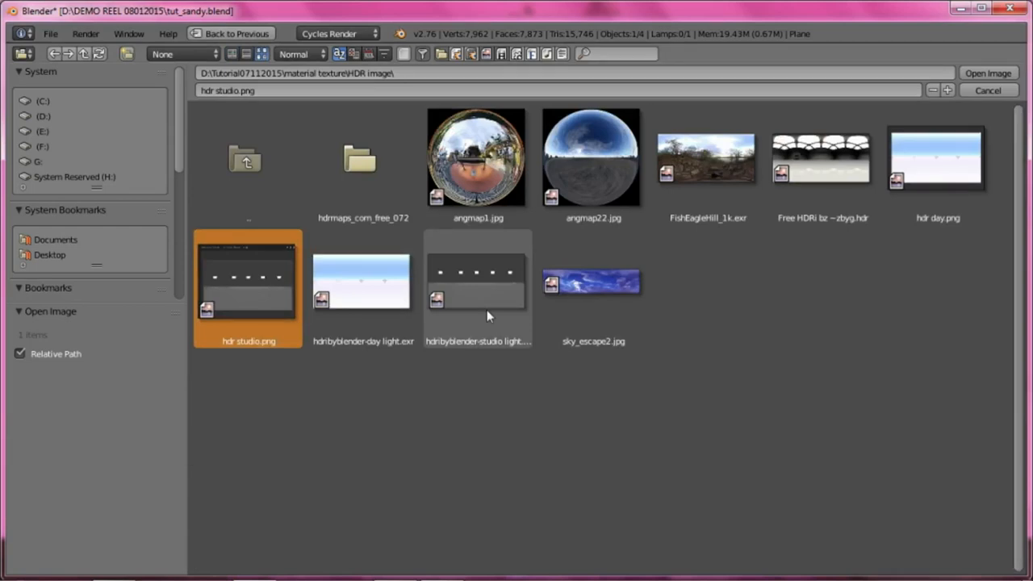
{"action": "key", "text": "KP_Enter"}
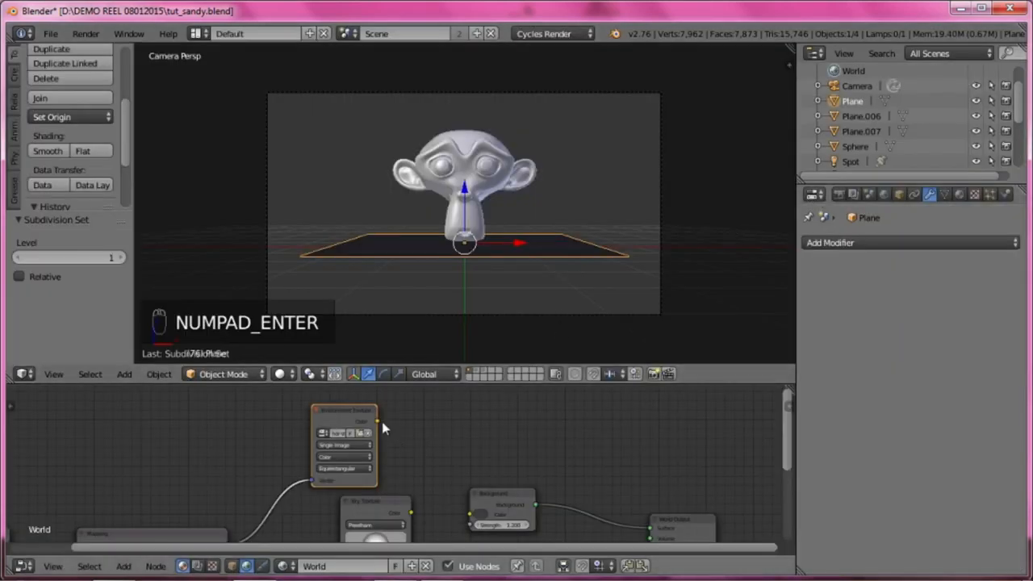
{"action": "left_click_drag", "start_coordinate": [377, 421], "coordinate": [473, 515]}
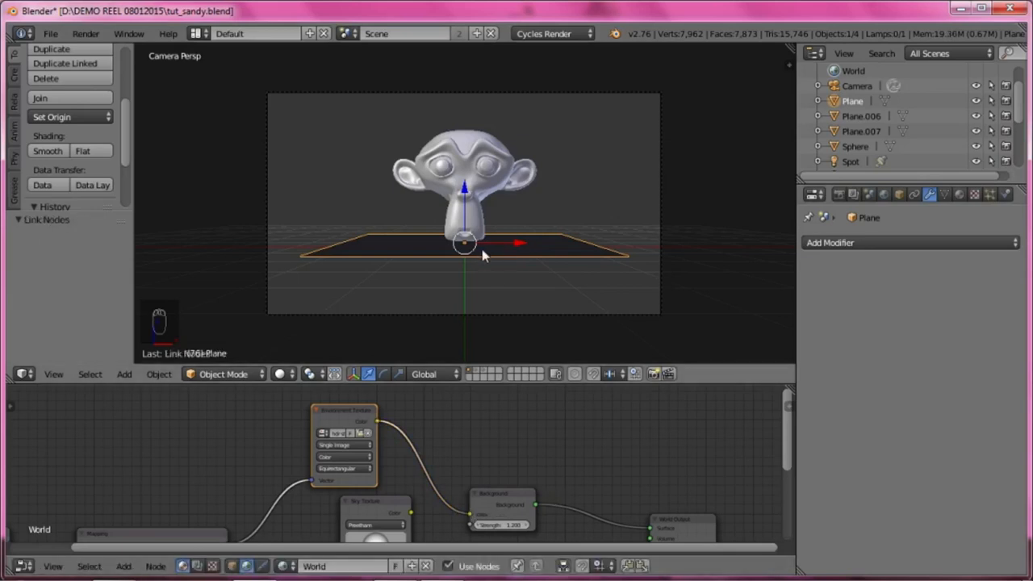
Step: Delete the Sun lamp above the camera from the scene
{"action": "middle_click_drag", "start_coordinate": [505, 229], "coordinate": [380, 234]}
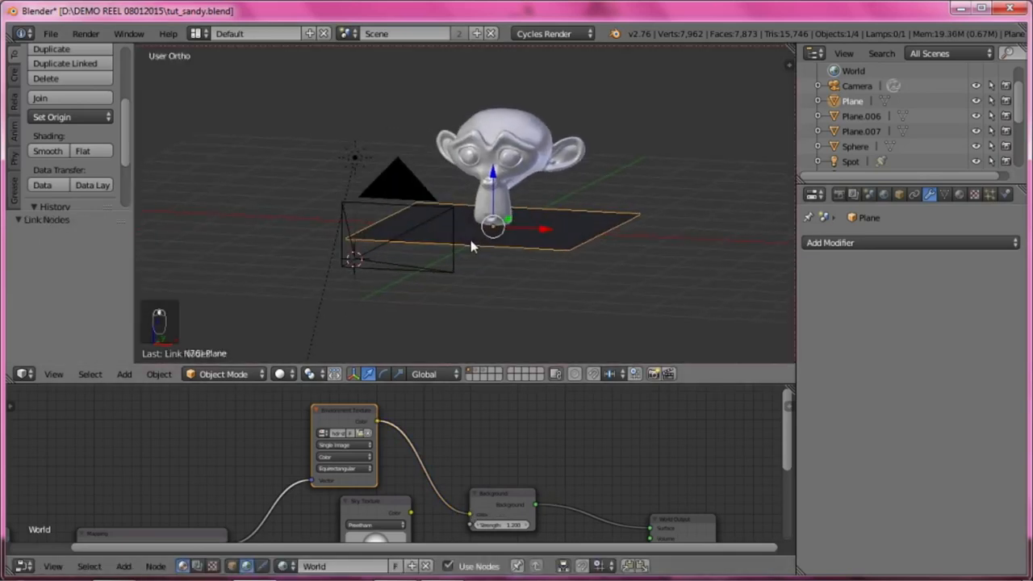
{"action": "right_click", "coordinate": [353, 158]}
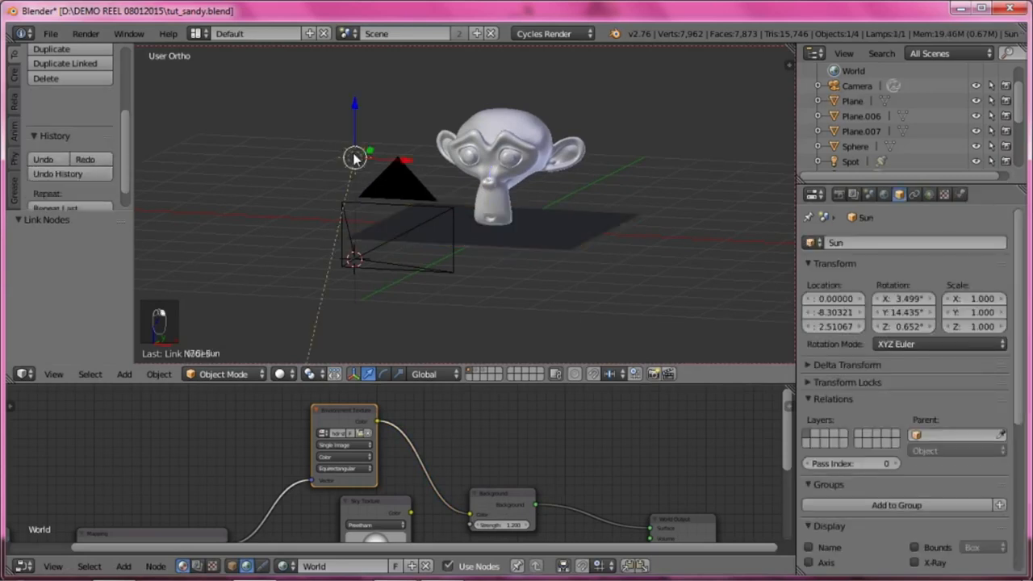
{"action": "key", "text": "x"}
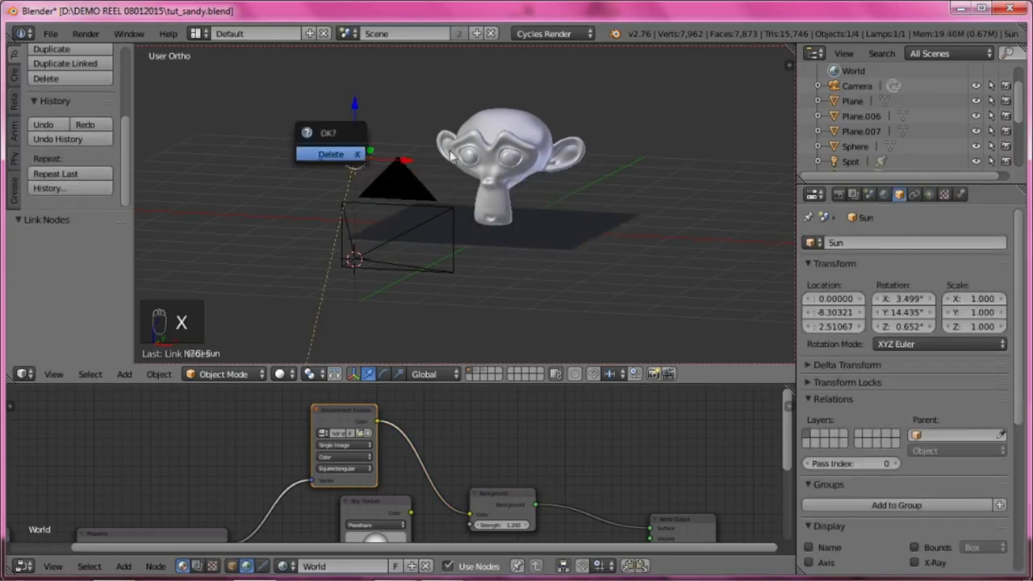
{"action": "left_click", "coordinate": [353, 156]}
Step: Add a mesh plane at the 3D cursor and assign the existing emissiond material to it
{"action": "key", "text": "shift+a"}
{"action": "mouse_move", "coordinate": [380, 203]}
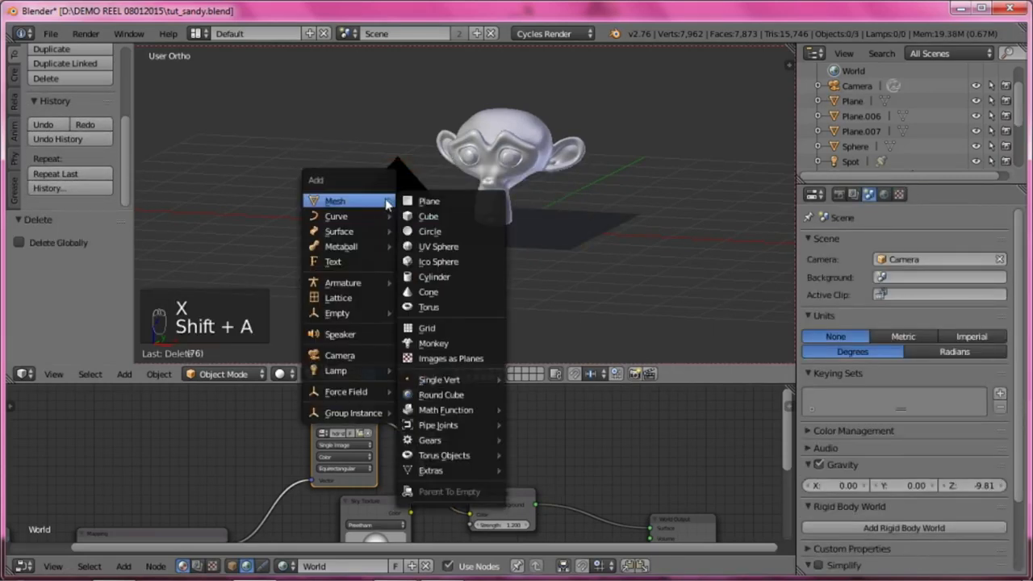
{"action": "left_click", "coordinate": [438, 202]}
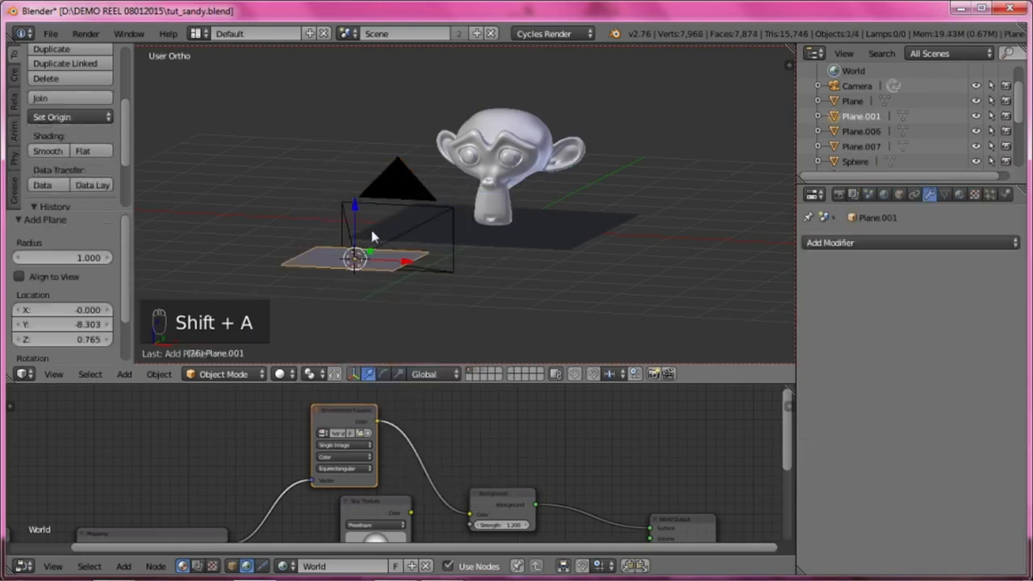
{"action": "left_click", "coordinate": [958, 195]}
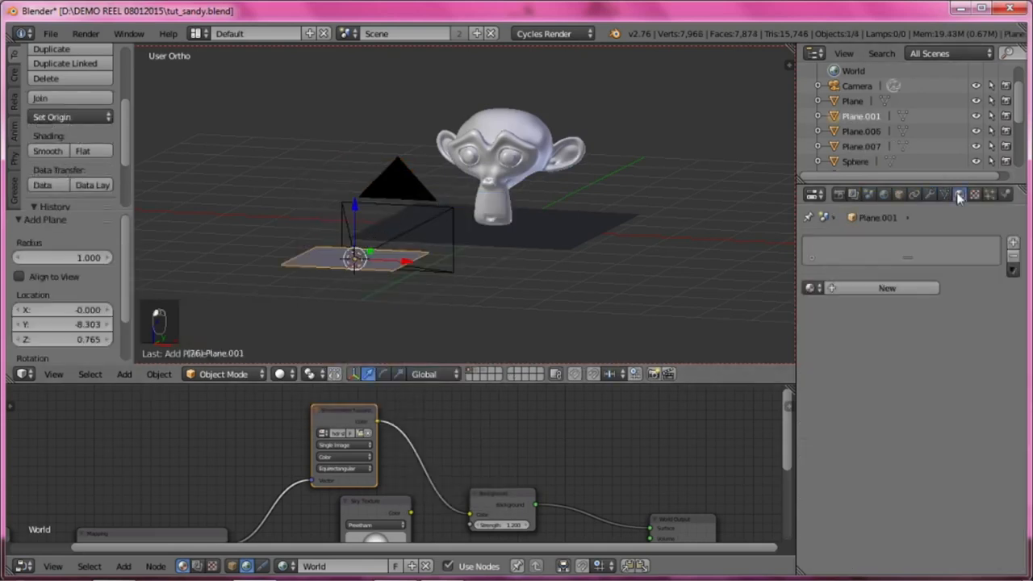
{"action": "left_click", "coordinate": [813, 288]}
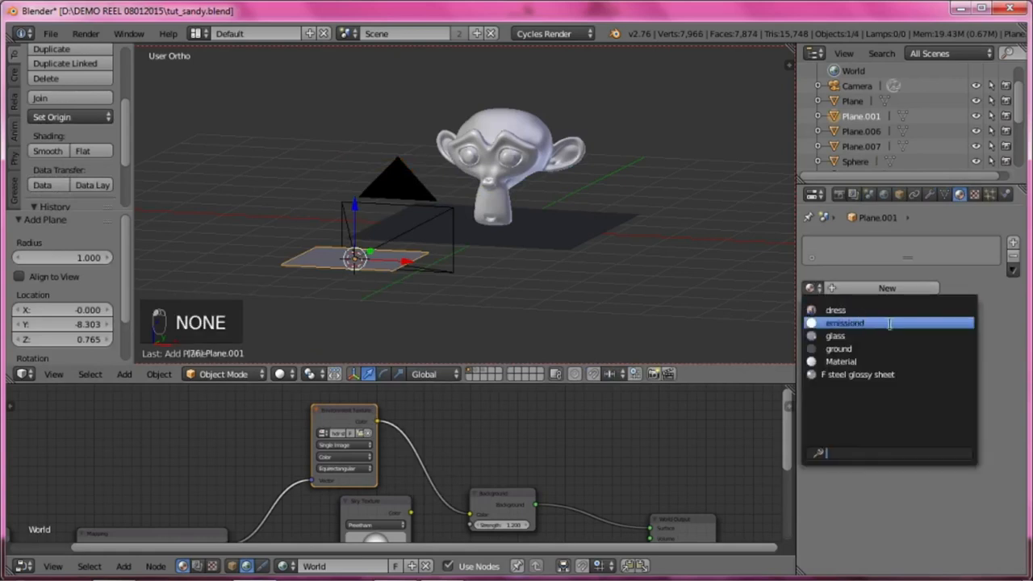
{"action": "left_click", "coordinate": [856, 323]}
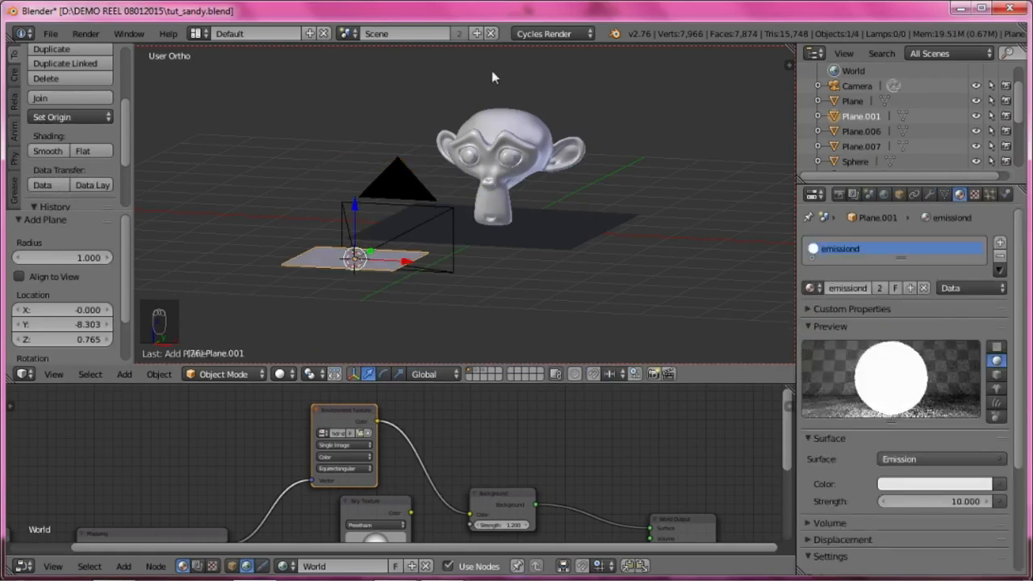
Step: Choose Cycles Render as the render engine
{"action": "left_click", "coordinate": [544, 36]}
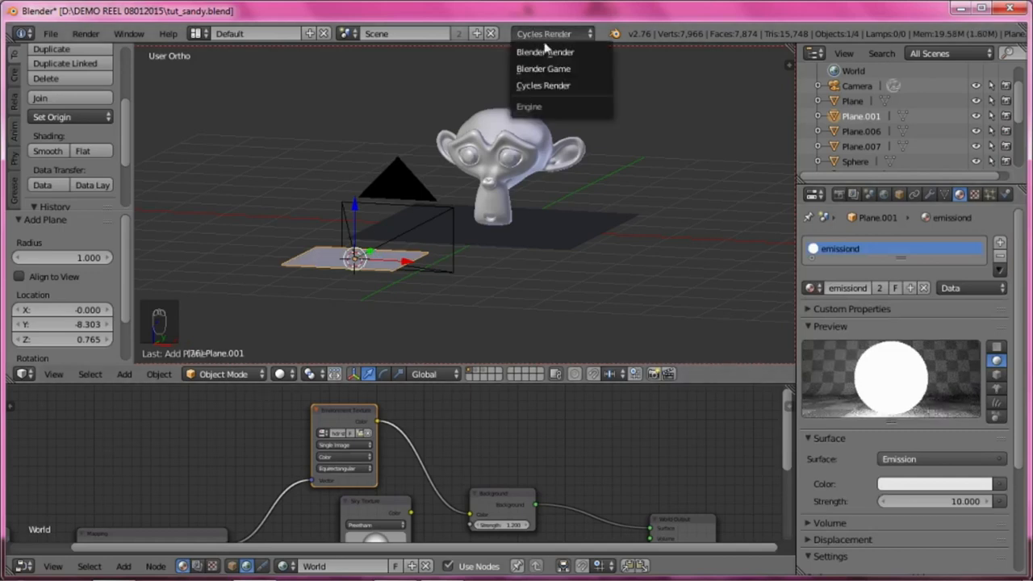
{"action": "left_click", "coordinate": [543, 86]}
{"action": "middle_click_drag", "start_coordinate": [420, 293], "coordinate": [316, 240]}
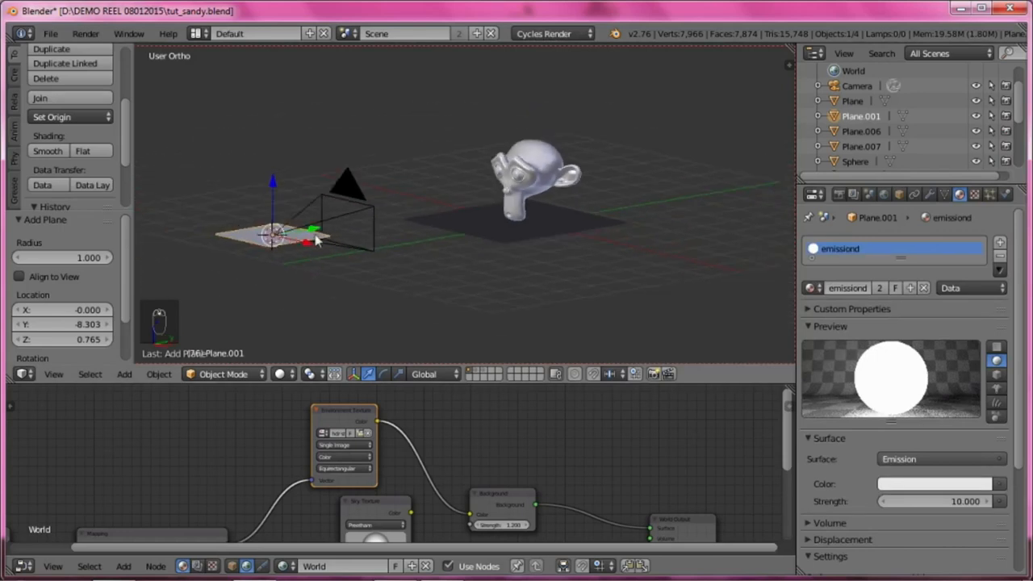
{"action": "left_click", "coordinate": [549, 34]}
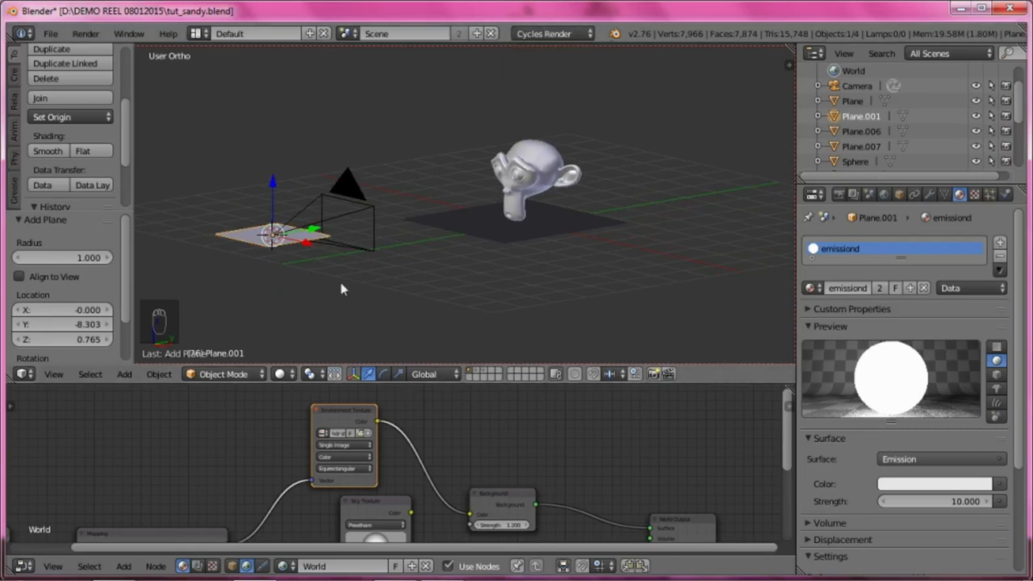
Step: Move the emission plane by about 3.715, 5.377 and 3.226 in X, Y and Z, then raise it about 2.292 along Z
{"action": "middle_click_drag", "start_coordinate": [288, 296], "coordinate": [298, 281]}
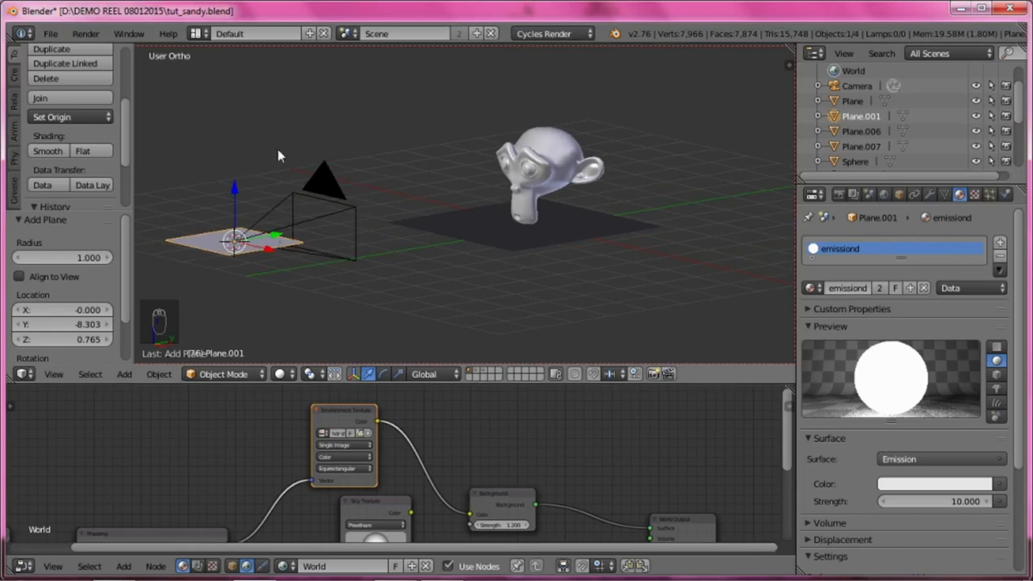
{"action": "middle_click_drag", "start_coordinate": [283, 239], "coordinate": [289, 226]}
{"action": "key", "text": "g"}
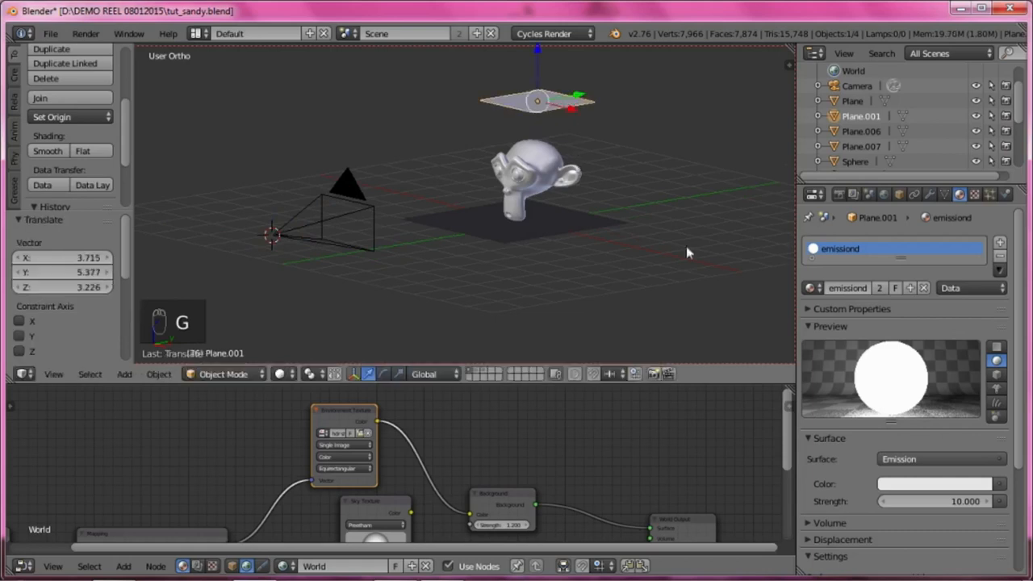
{"action": "scroll", "coordinate": [569, 129], "scroll_direction": "down", "scroll_amount": 2}
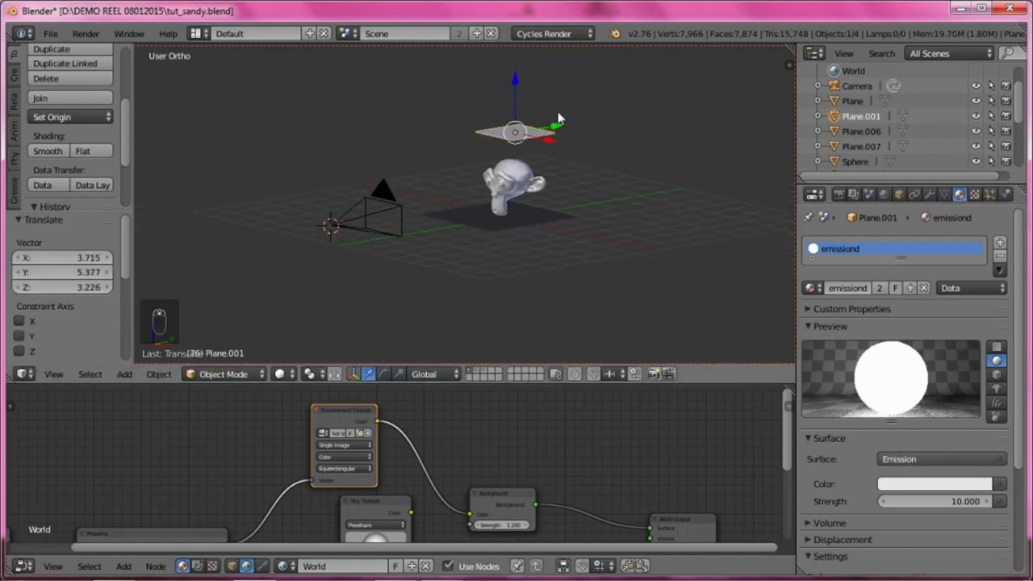
{"action": "scroll", "coordinate": [507, 133], "scroll_direction": "down", "scroll_amount": 1}
{"action": "key", "text": "g"}
{"action": "key", "text": "z"}
{"action": "left_click", "coordinate": [518, 151]}
Step: Set a render border around the monkey in the camera view and display it in Rendered shading
{"action": "key", "text": "KP_0"}
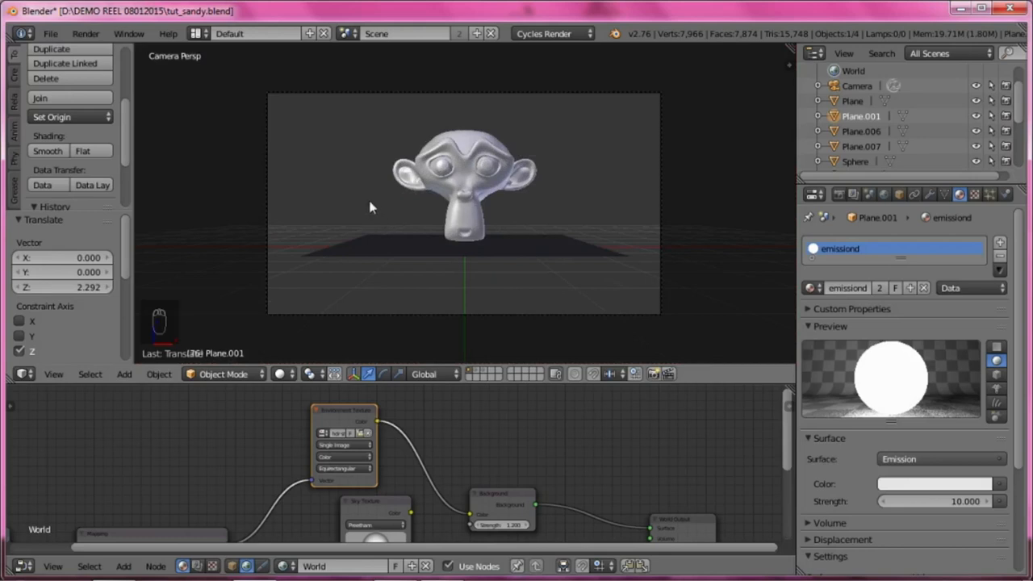
{"action": "key", "text": "ctrl+b"}
{"action": "left_click_drag", "start_coordinate": [288, 89], "coordinate": [638, 305]}
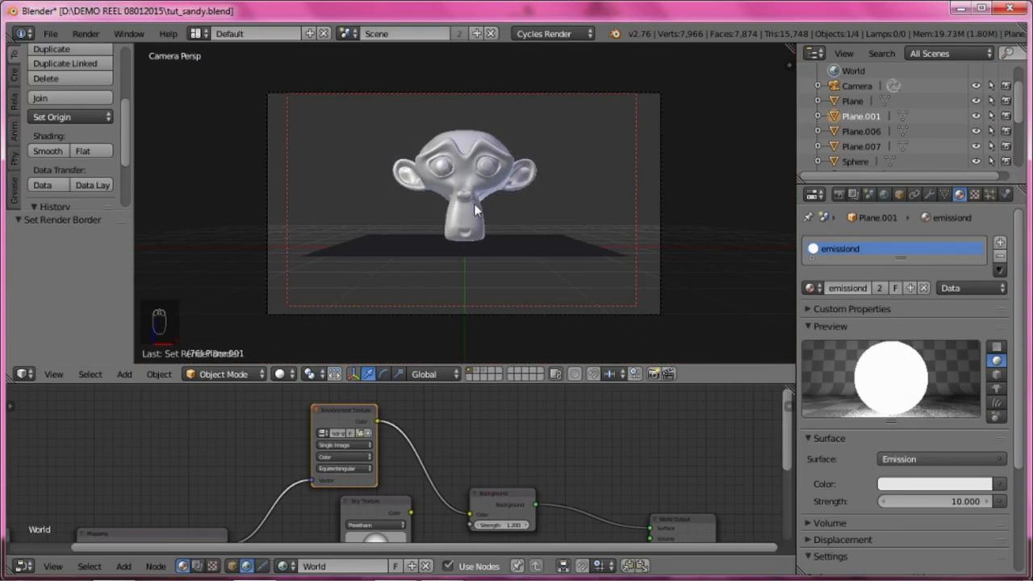
{"action": "left_click", "coordinate": [292, 376]}
{"action": "left_click", "coordinate": [307, 276]}
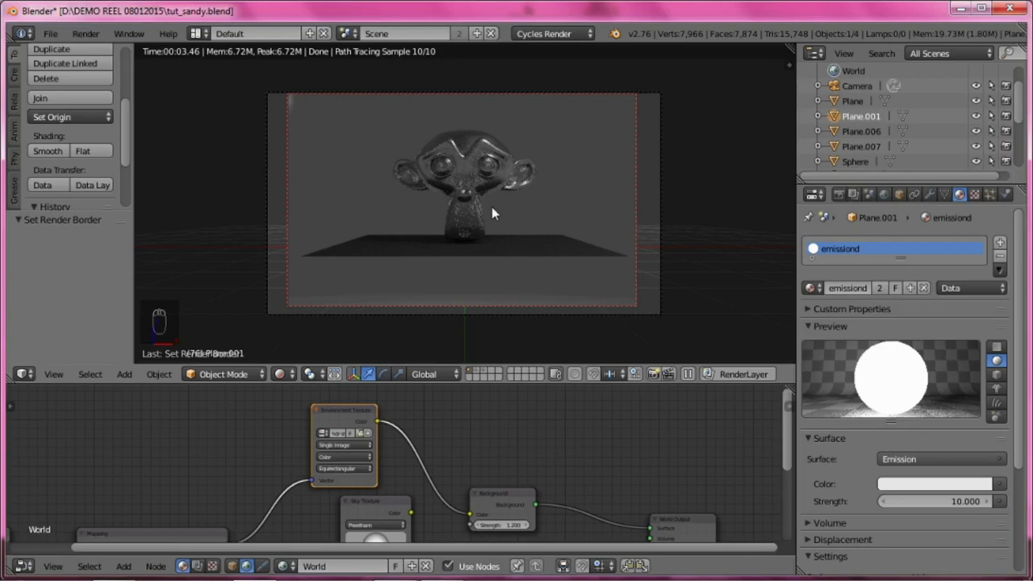
Step: Examine the emission plane's rendered lighting on the monkey from a free perspective view
{"action": "key", "text": "shift+z"}
{"action": "middle_click_drag", "start_coordinate": [491, 208], "coordinate": [411, 253]}
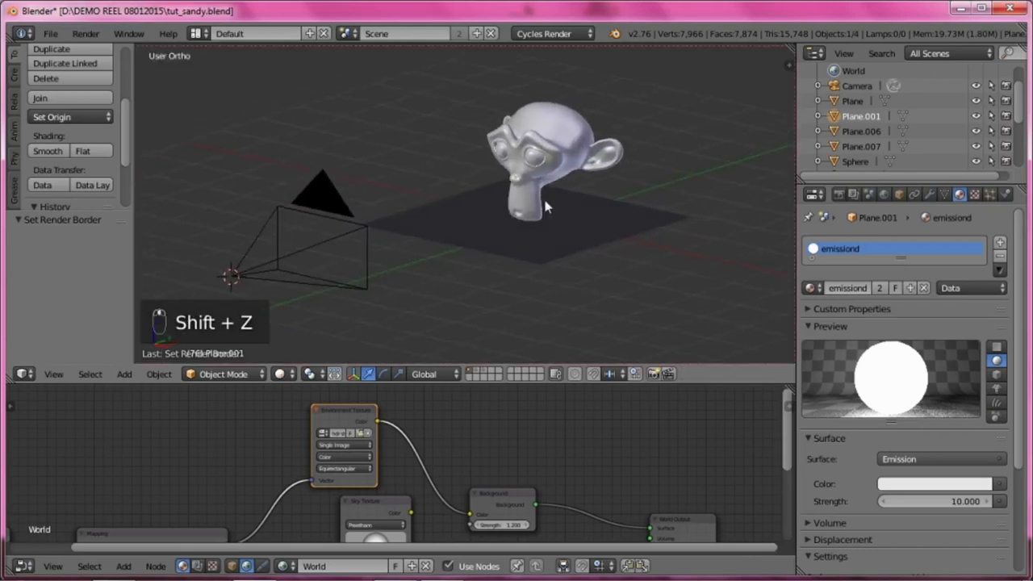
{"action": "key", "text": "KP_5"}
{"action": "mouse_move", "coordinate": [542, 209]}
{"action": "middle_mouse_down"}
{"action": "mouse_move", "coordinate": [540, 157]}
{"action": "mouse_move", "coordinate": [538, 196]}
{"action": "middle_mouse_up"}
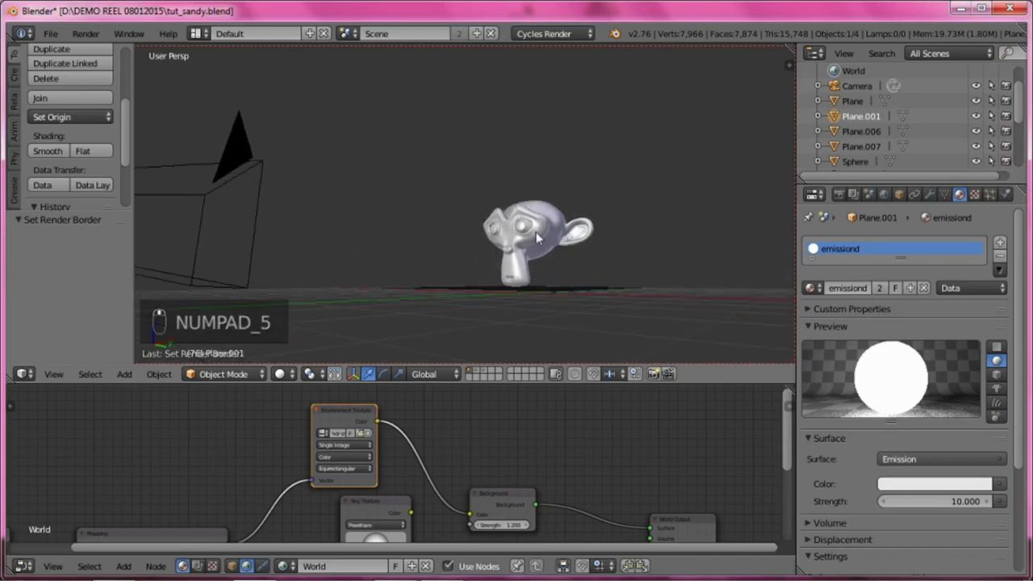
{"action": "key", "text": "shift+z"}
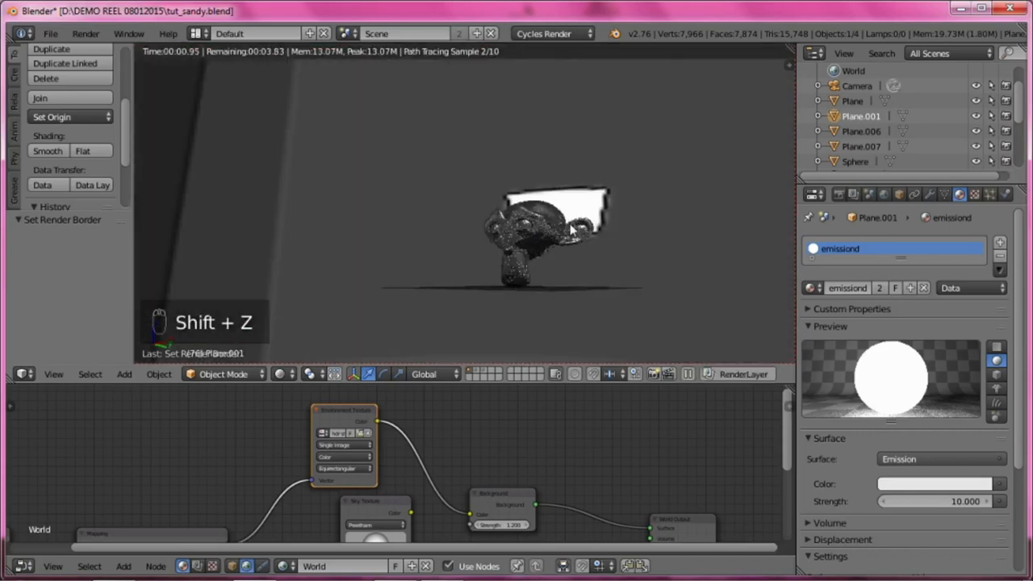
{"action": "middle_click_drag", "start_coordinate": [545, 232], "coordinate": [548, 262]}
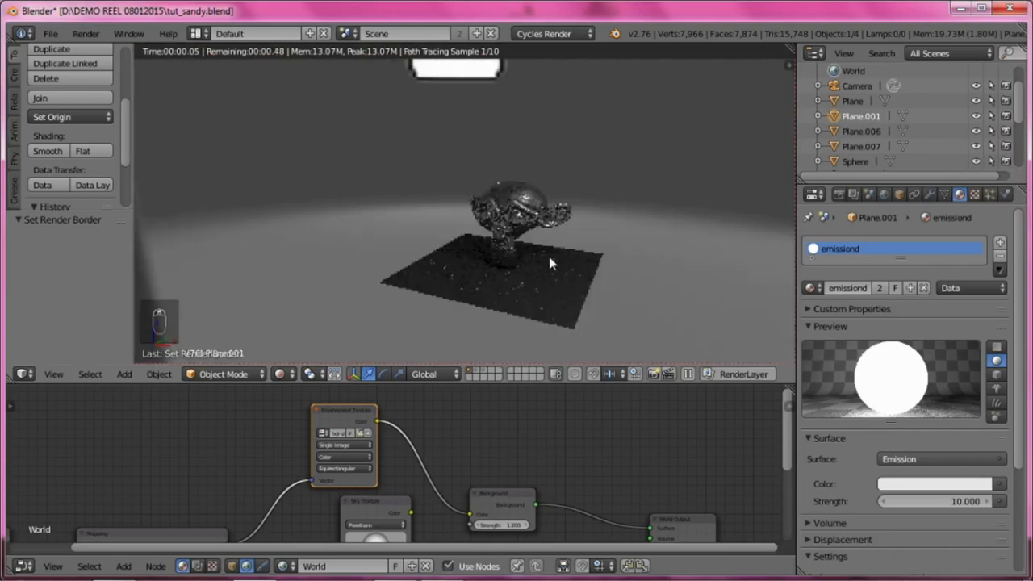
{"action": "scroll", "coordinate": [547, 253], "scroll_direction": "up", "scroll_amount": 3}
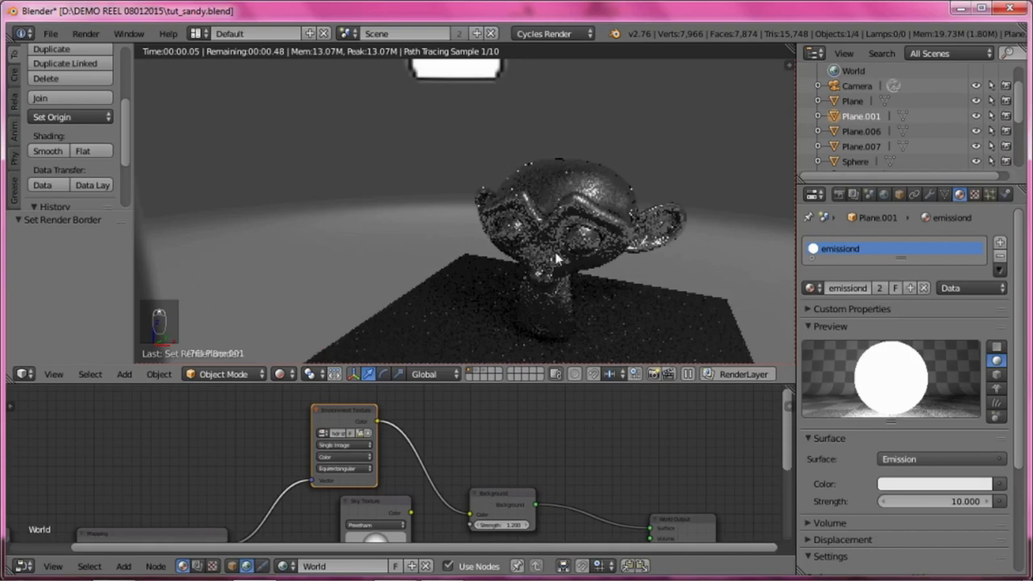
{"action": "key", "text": "shift+z"}
Step: Move the emission plane over the monkey in the orthographic top view, by about -3.629 in X and 3.757 in Y
{"action": "scroll", "coordinate": [516, 141], "scroll_direction": "down", "scroll_amount": 5}
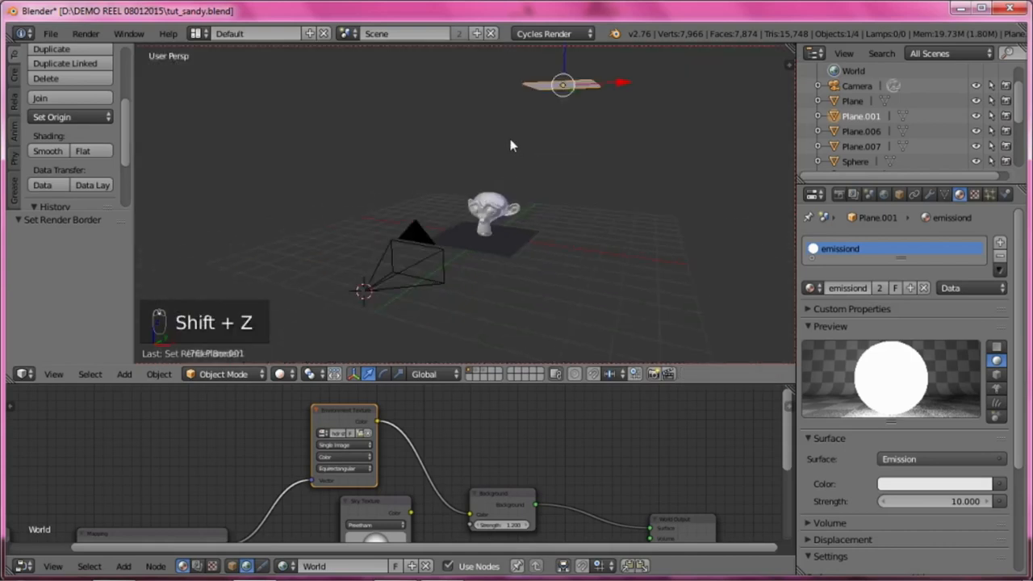
{"action": "middle_click_drag", "start_coordinate": [548, 110], "coordinate": [507, 193]}
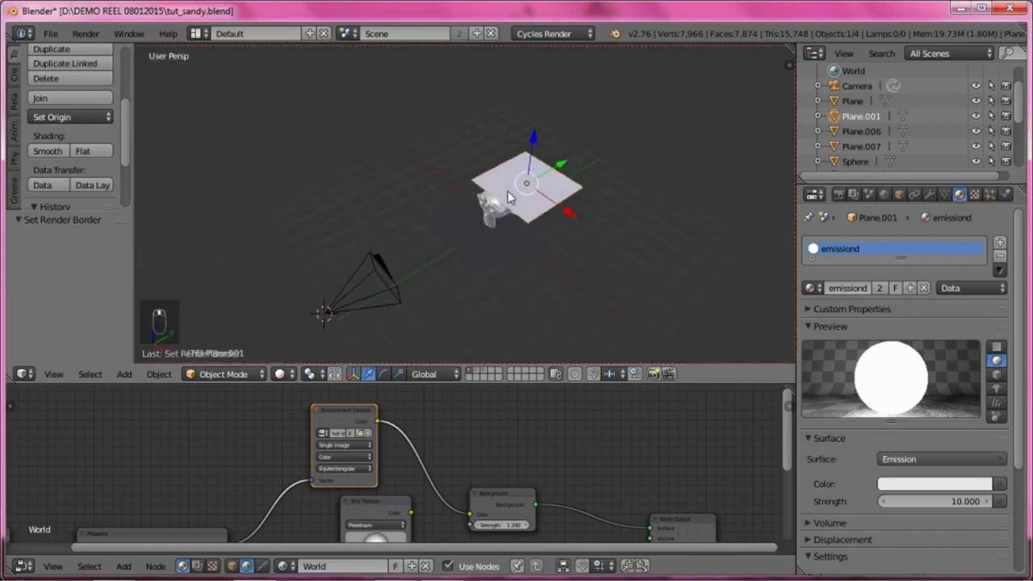
{"action": "key", "text": "KP_7"}
{"action": "key", "text": "KP_5"}
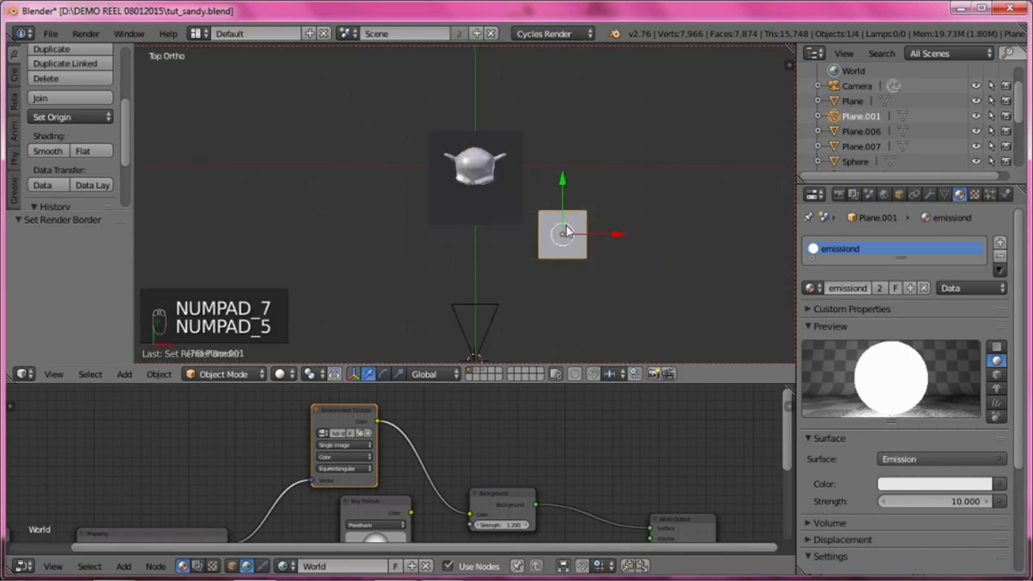
{"action": "key", "text": "g"}
{"action": "left_click", "coordinate": [480, 144]}
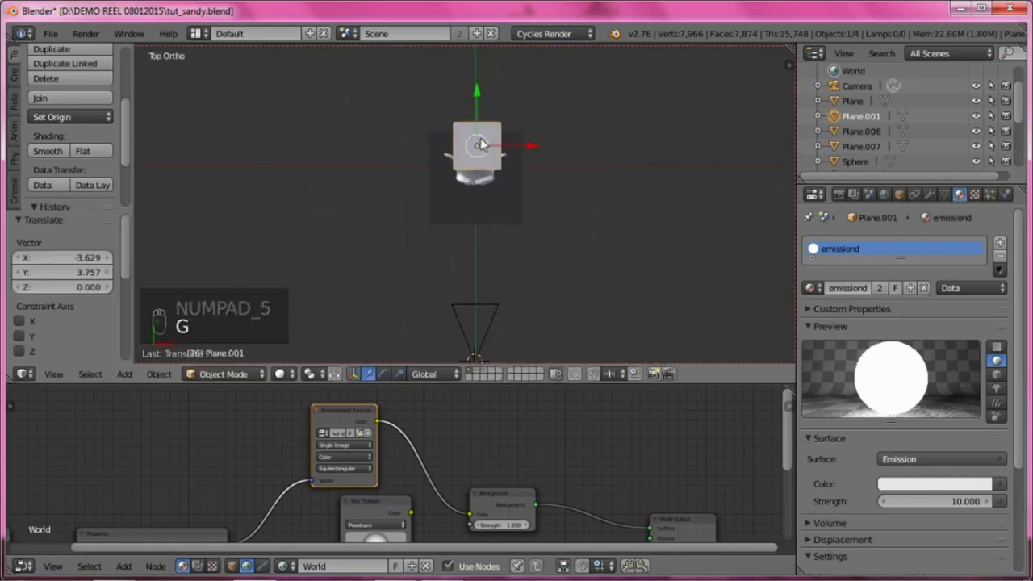
Step: Scale the emission plane up by about 2.066 and preview the rendered lighting through the scene camera
{"action": "key", "text": "KP_1"}
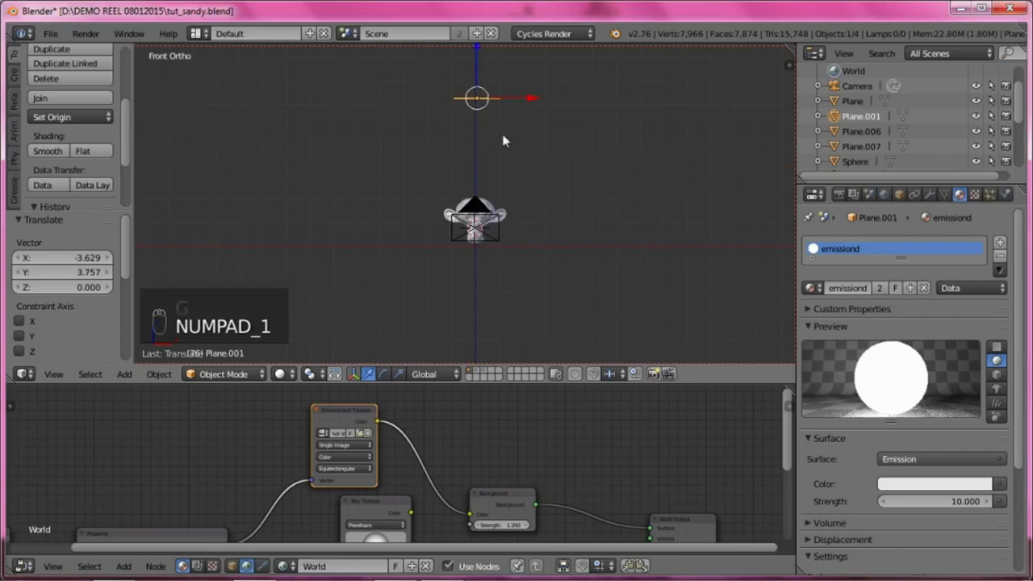
{"action": "key", "text": "s"}
{"action": "left_click", "coordinate": [551, 156]}
{"action": "middle_click_drag", "start_coordinate": [517, 219], "coordinate": [437, 238]}
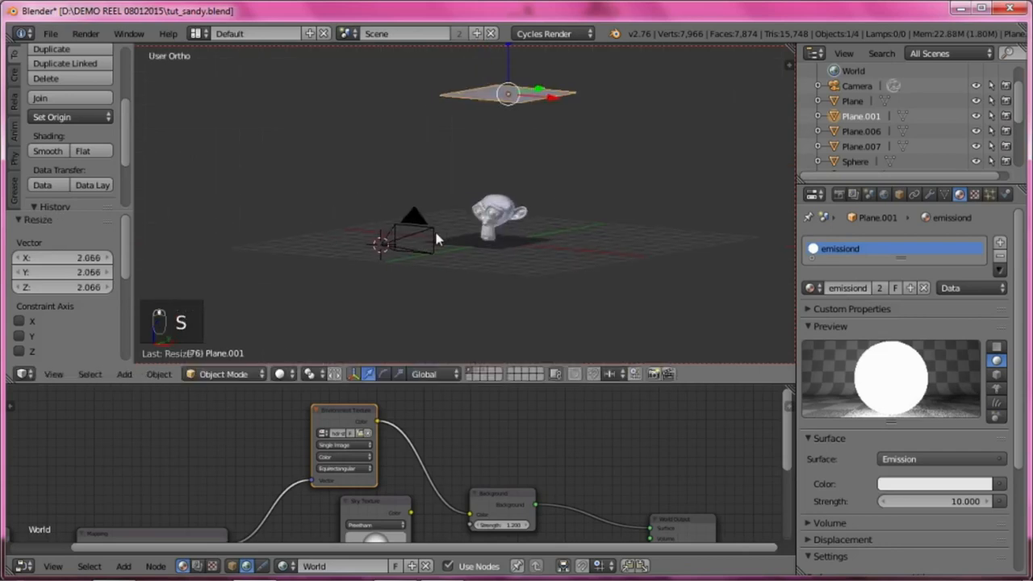
{"action": "key", "text": "KP_0"}
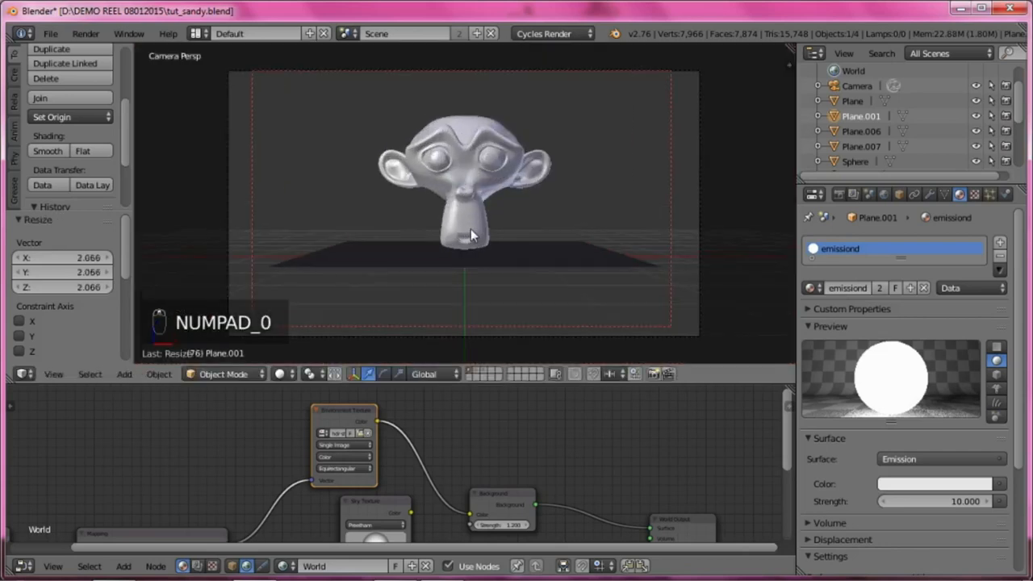
{"action": "key", "text": "shift+z"}
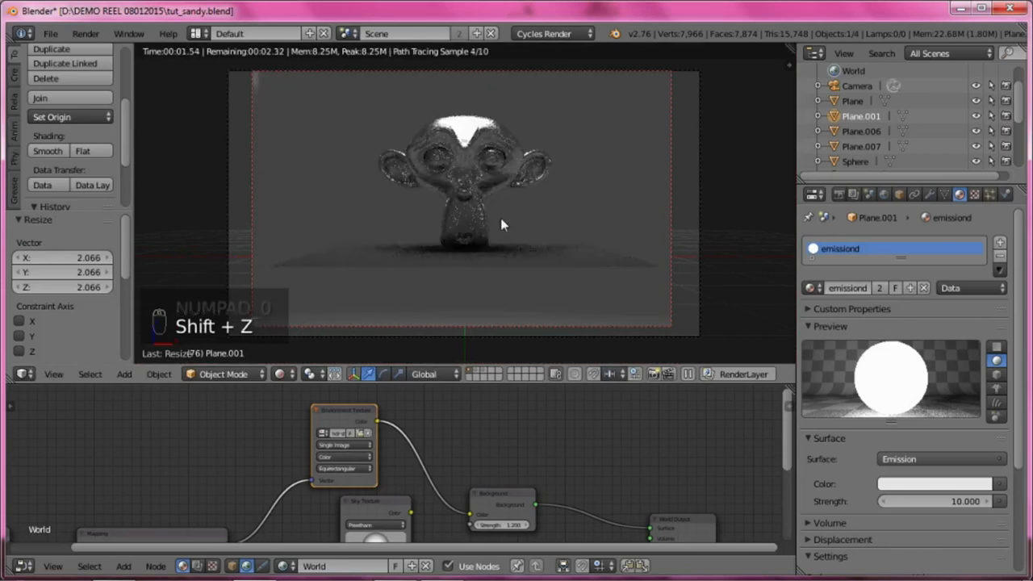
{"action": "key", "text": "shift+z"}
Step: Delete the emission plane above the monkey
{"action": "middle_click_drag", "start_coordinate": [502, 218], "coordinate": [477, 227]}
{"action": "scroll", "coordinate": [478, 230], "scroll_direction": "down", "scroll_amount": 4}
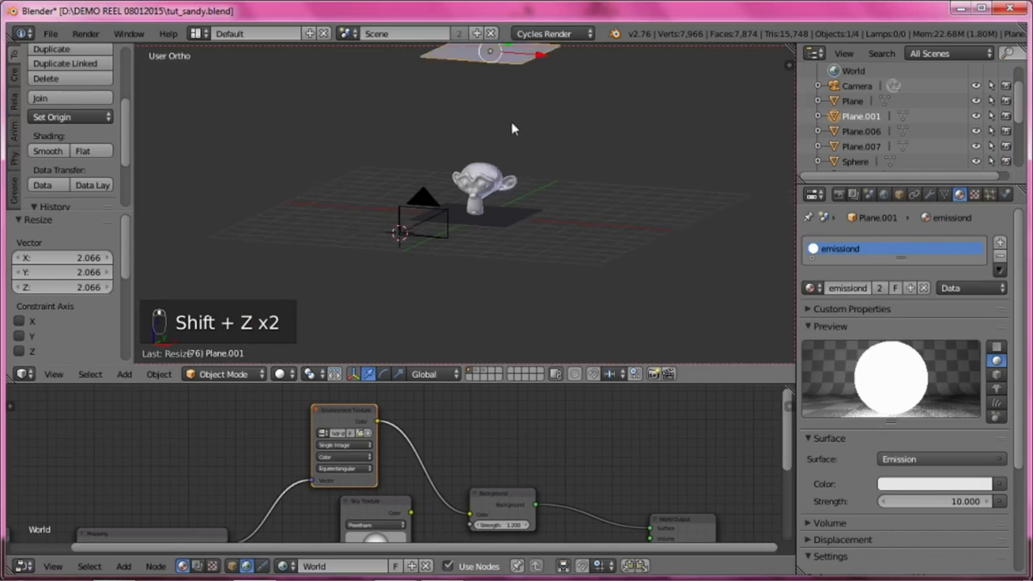
{"action": "key", "text": "x"}
{"action": "left_click", "coordinate": [480, 127]}
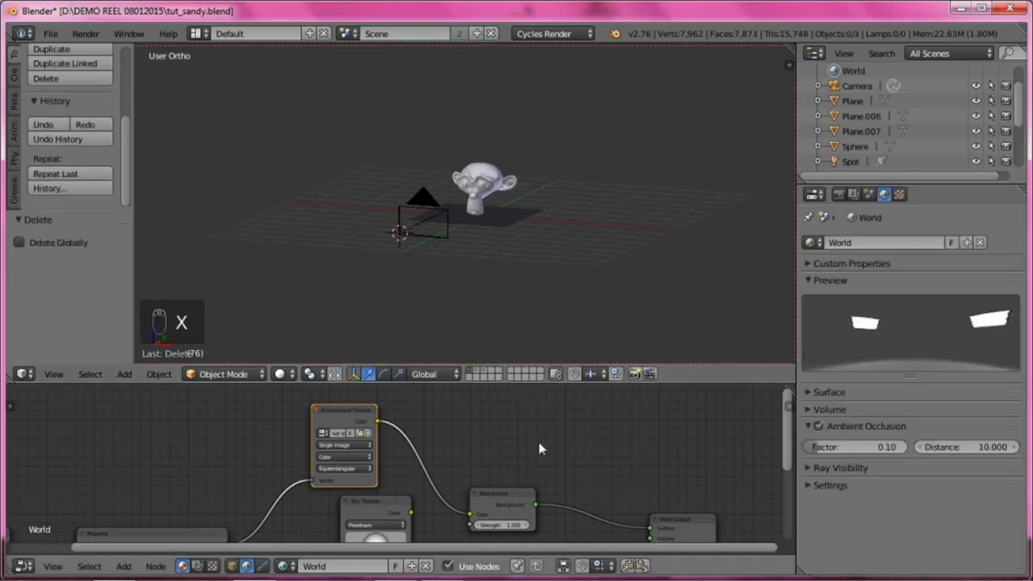
Step: Set the World Background node's Strength to 3 and preview the rendered scene through the camera
{"action": "left_click", "coordinate": [507, 525]}
{"action": "type", "text": "0"}
{"action": "key", "text": "Return"}
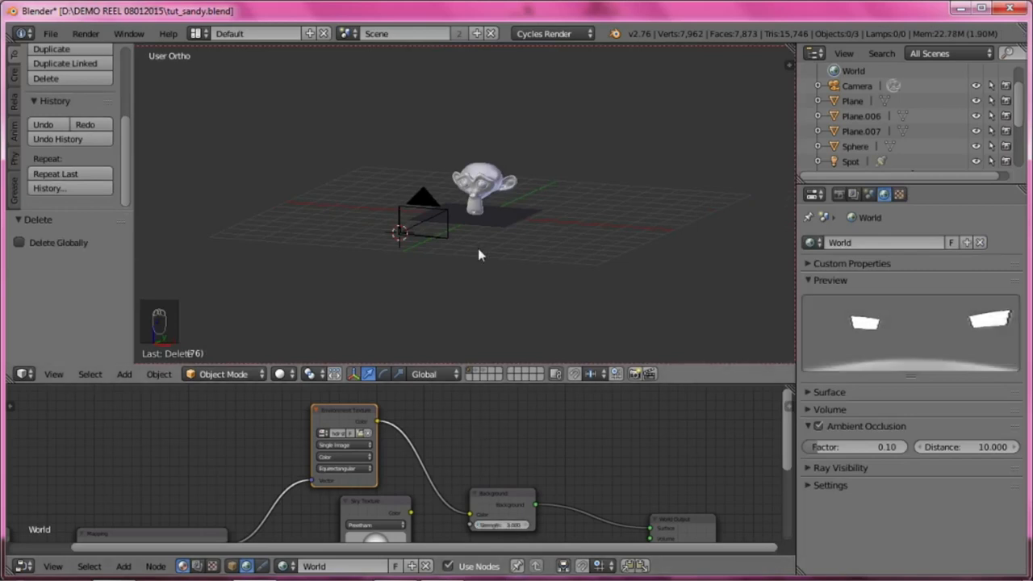
{"action": "key", "text": "KP_0"}
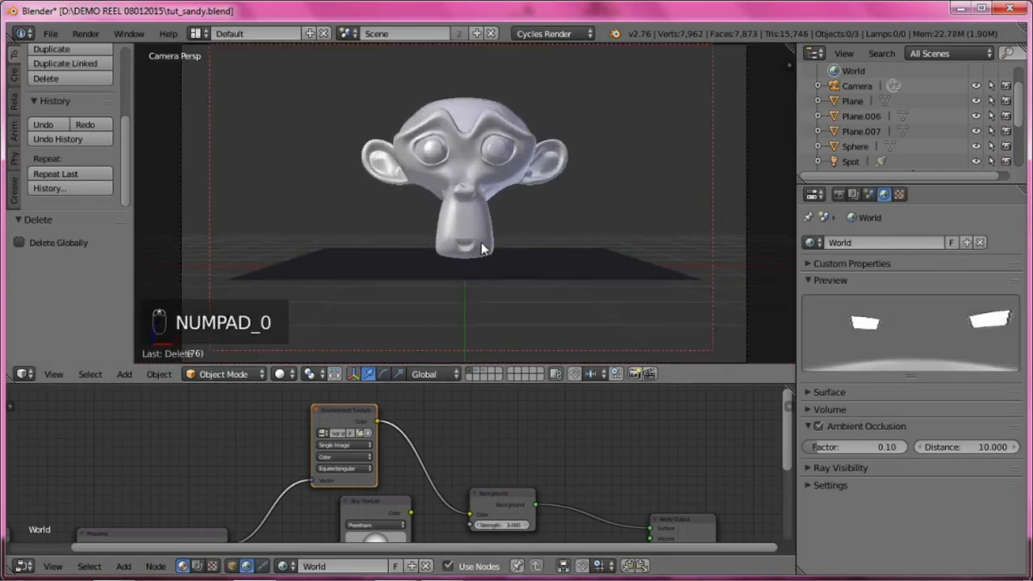
{"action": "key", "text": "shift+z"}
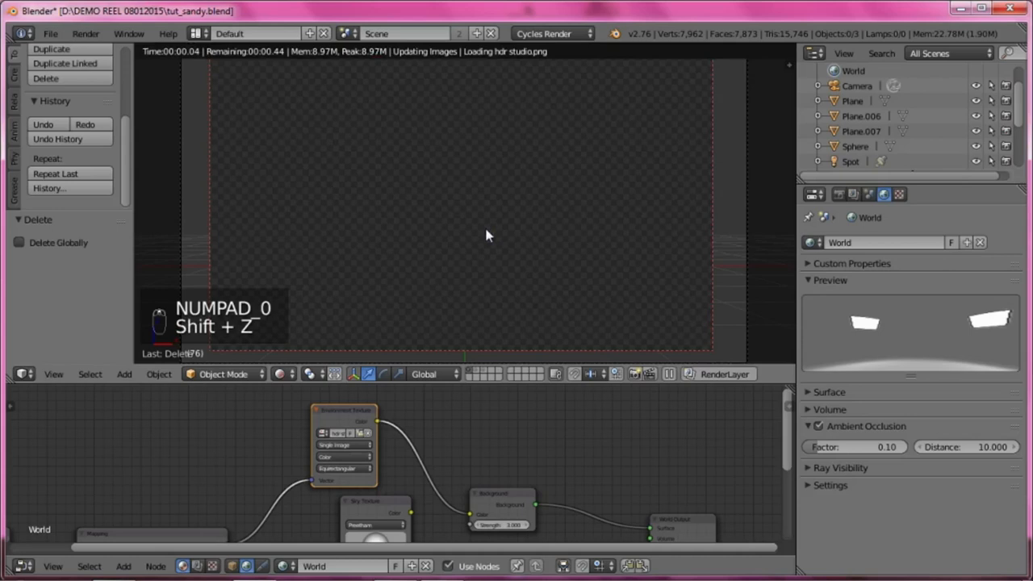
Step: Preview the rendered monkey and its studio HDR surroundings from an angled perspective view outside the camera
{"action": "key", "text": "shift+z"}
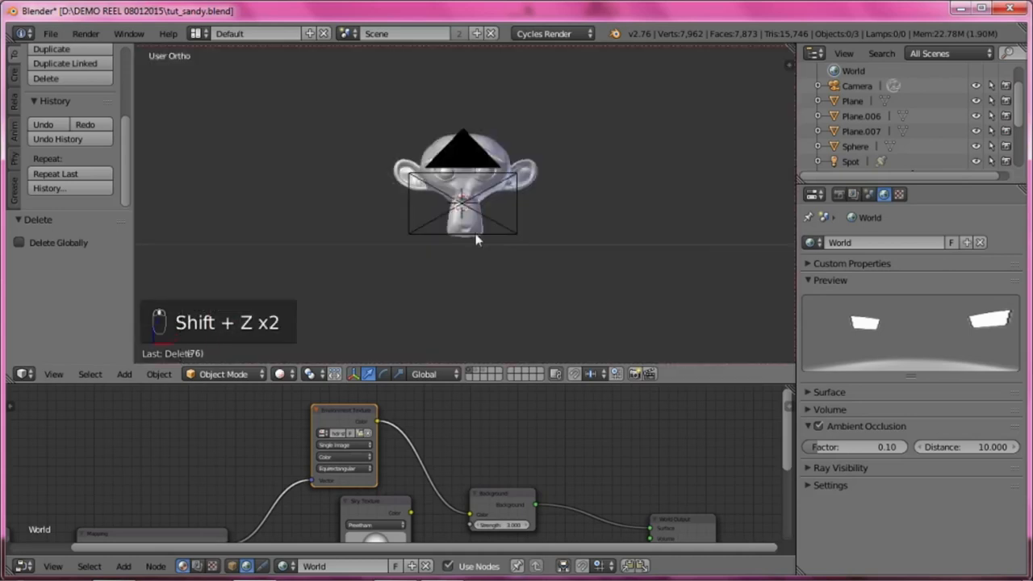
{"action": "key", "text": "KP_5"}
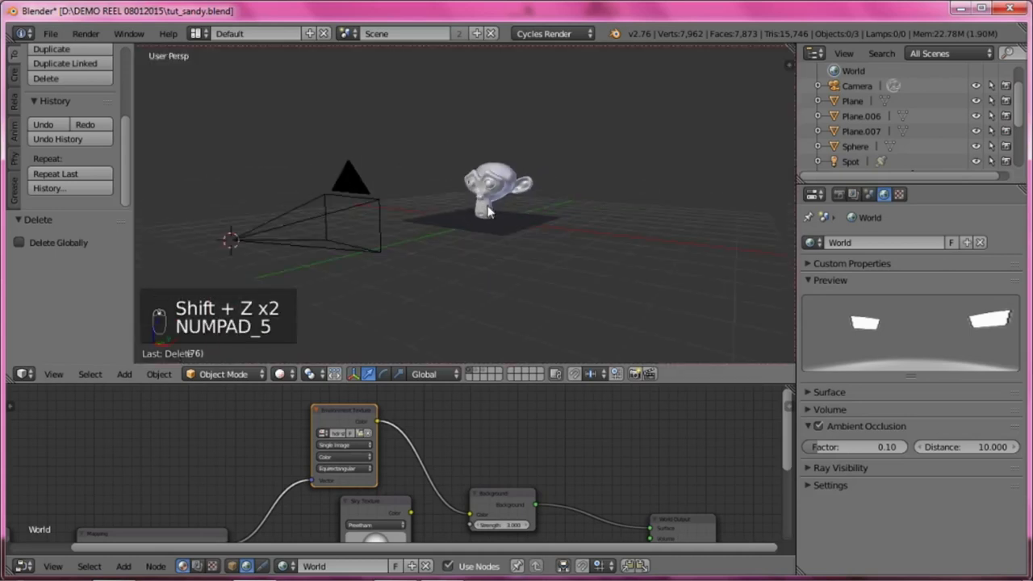
{"action": "key", "text": "shift+z"}
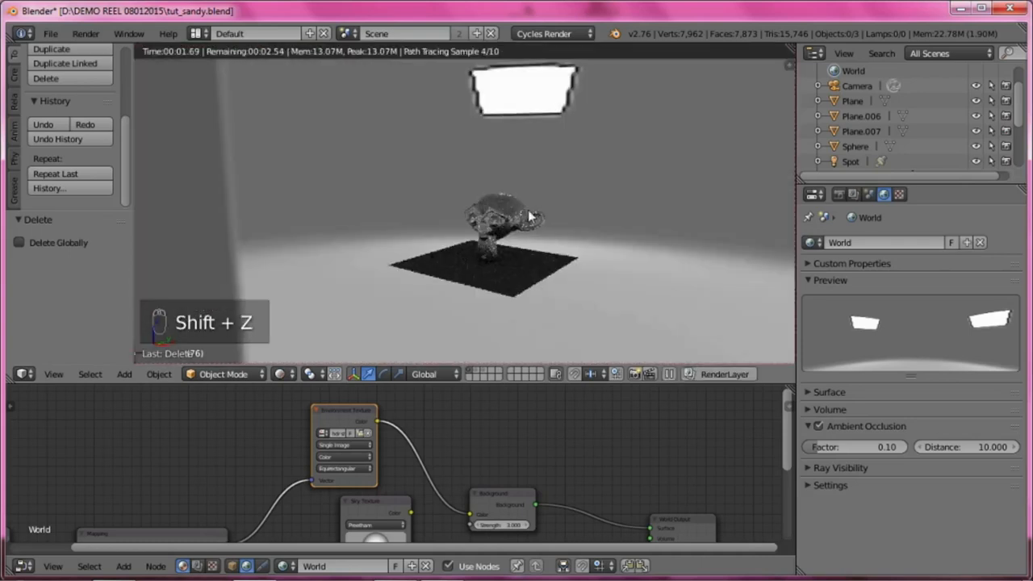
{"action": "key", "text": "shift+z"}
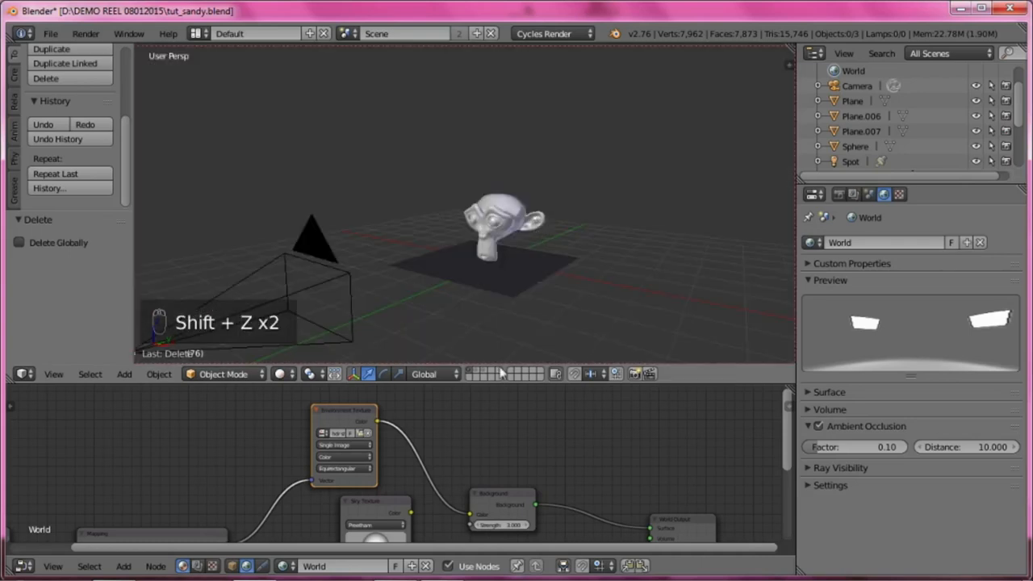
Step: Load "hdribyblender-day light.exr" into the World's Environment Texture node, browsing the HDR images as thumbnails
{"action": "left_click", "coordinate": [360, 434]}
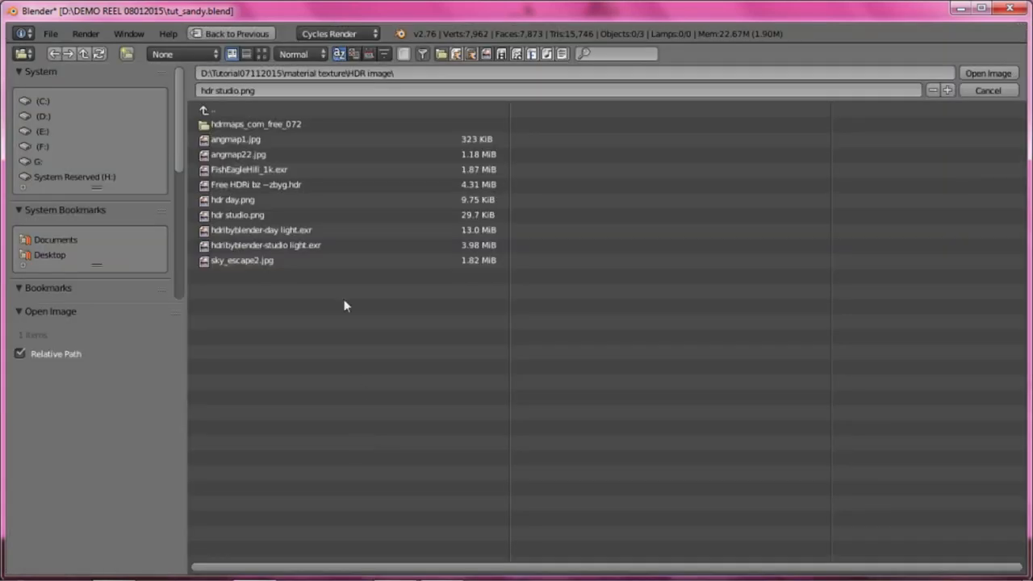
{"action": "left_click", "coordinate": [262, 53]}
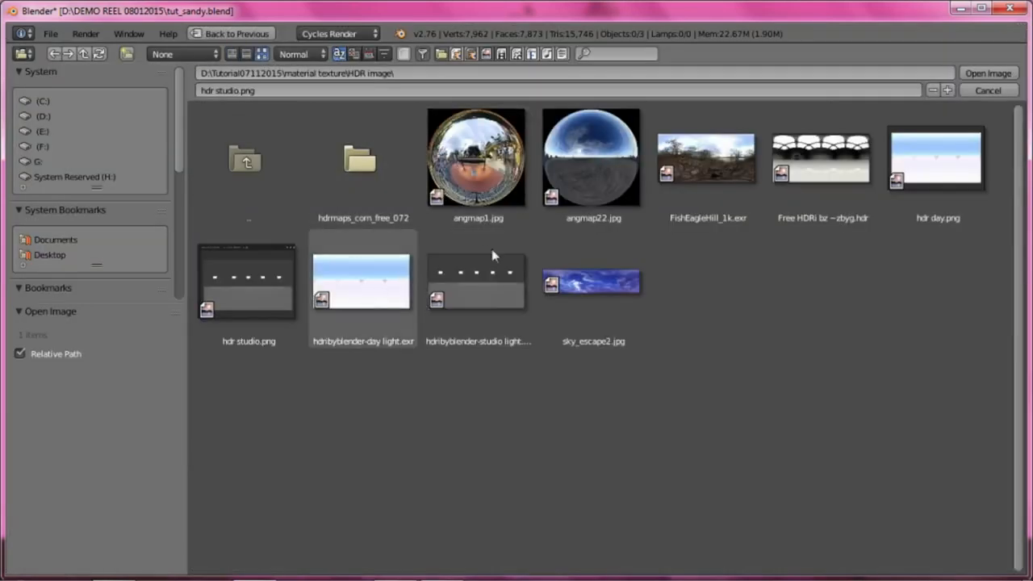
{"action": "left_click", "coordinate": [361, 288]}
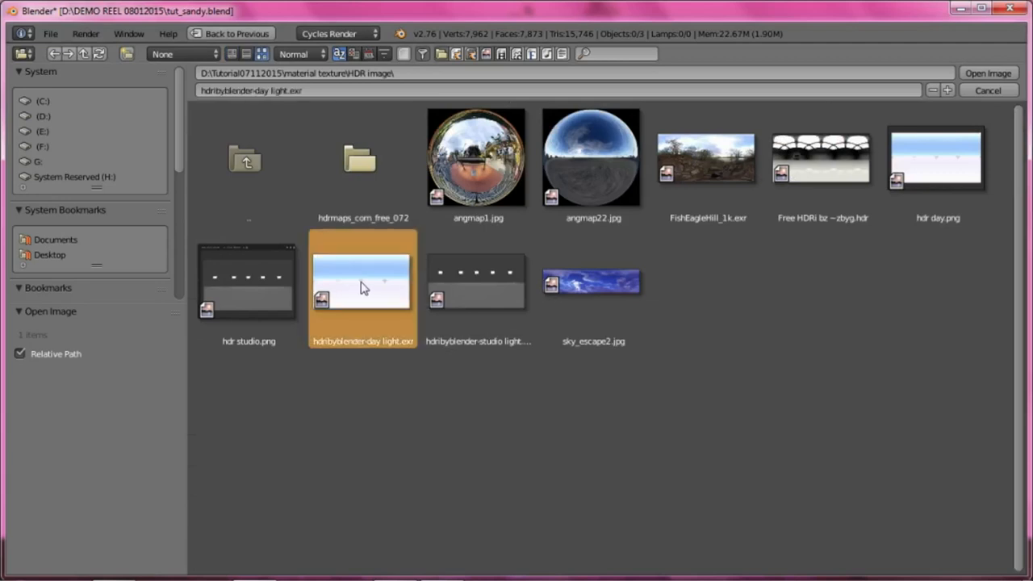
{"action": "key", "text": "KP_Enter"}
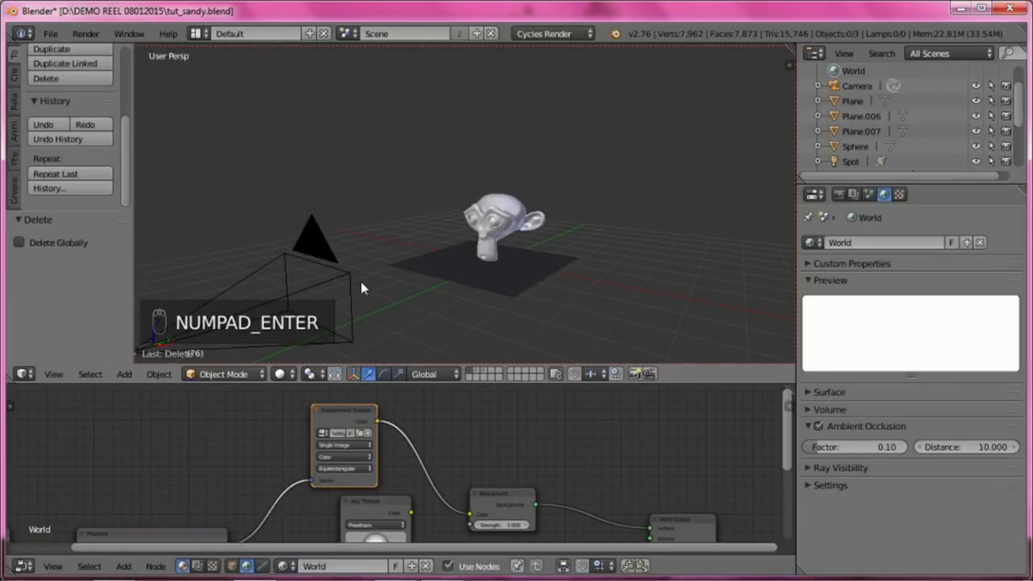
Step: Set the World Background node's Strength to 1.2 and preview the rendered scene through the camera
{"action": "left_click", "coordinate": [500, 524]}
{"action": "type", "text": "1.2"}
{"action": "key", "text": "KP_Enter"}
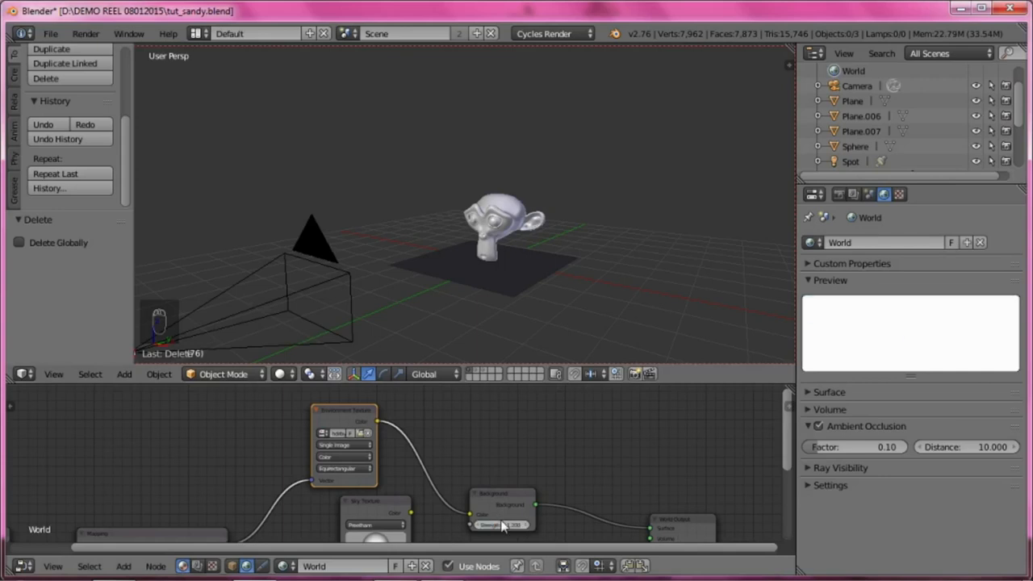
{"action": "scroll", "coordinate": [536, 251], "scroll_direction": "up", "scroll_amount": 1}
{"action": "scroll", "coordinate": [535, 252], "scroll_direction": "up", "scroll_amount": 3}
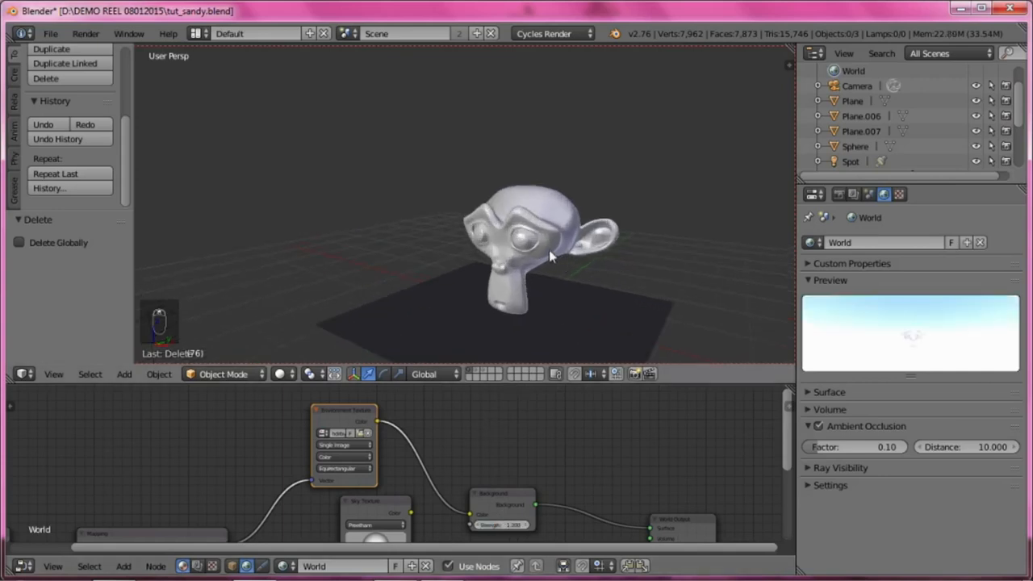
{"action": "key", "text": "KP_0"}
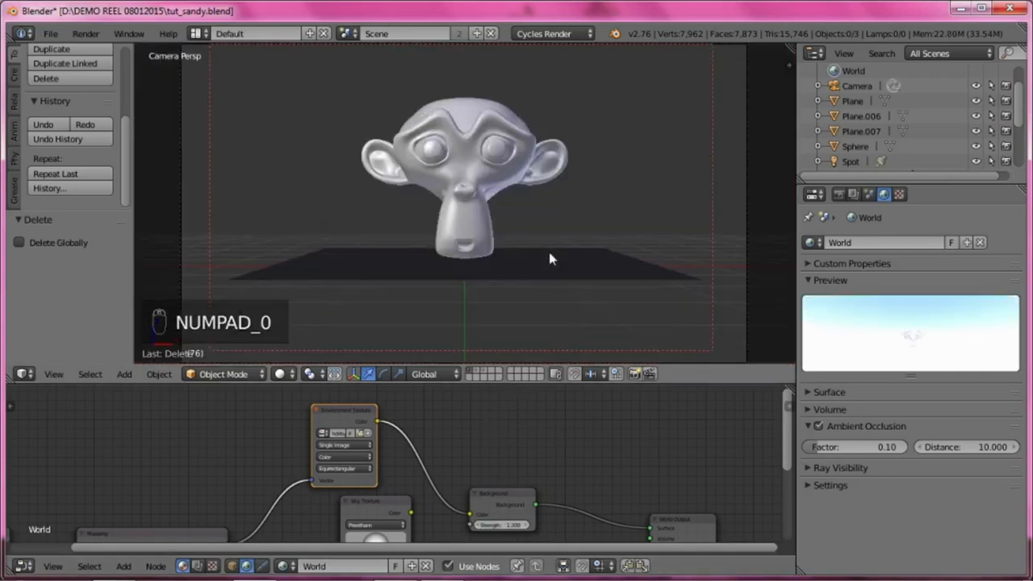
{"action": "key", "text": "shift+z"}
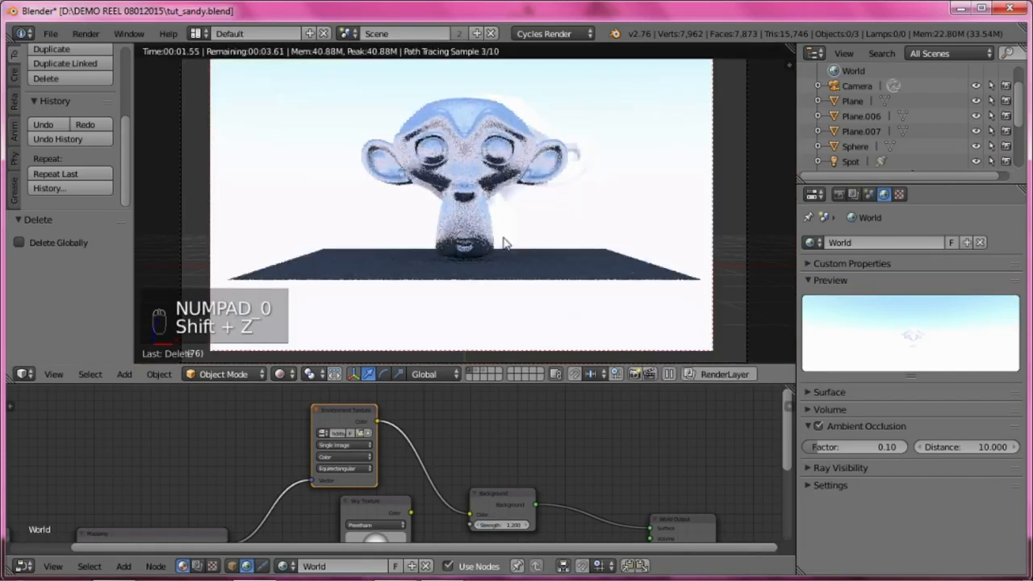
Step: Examine the rendered daylight HDR lighting on the monkey from a closer, angled perspective view
{"action": "key", "text": "shift+z"}
{"action": "middle_click_drag", "start_coordinate": [527, 242], "coordinate": [432, 269]}
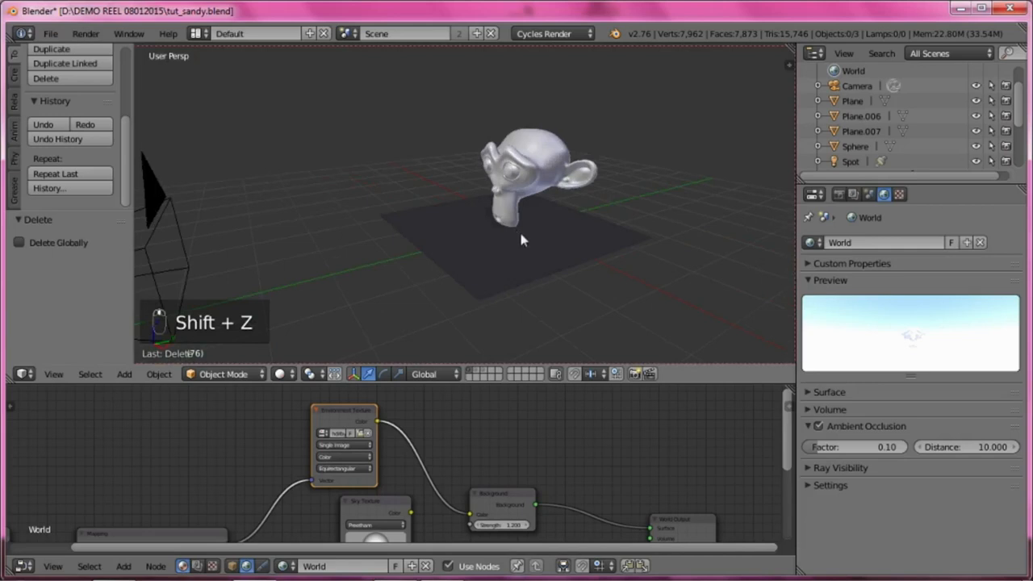
{"action": "middle_click_drag", "start_coordinate": [557, 236], "coordinate": [512, 243]}
{"action": "middle_click_drag", "start_coordinate": [452, 223], "coordinate": [481, 213]}
{"action": "scroll", "coordinate": [410, 233], "scroll_direction": "up", "scroll_amount": 3}
{"action": "middle_click_drag", "start_coordinate": [409, 233], "coordinate": [466, 242]}
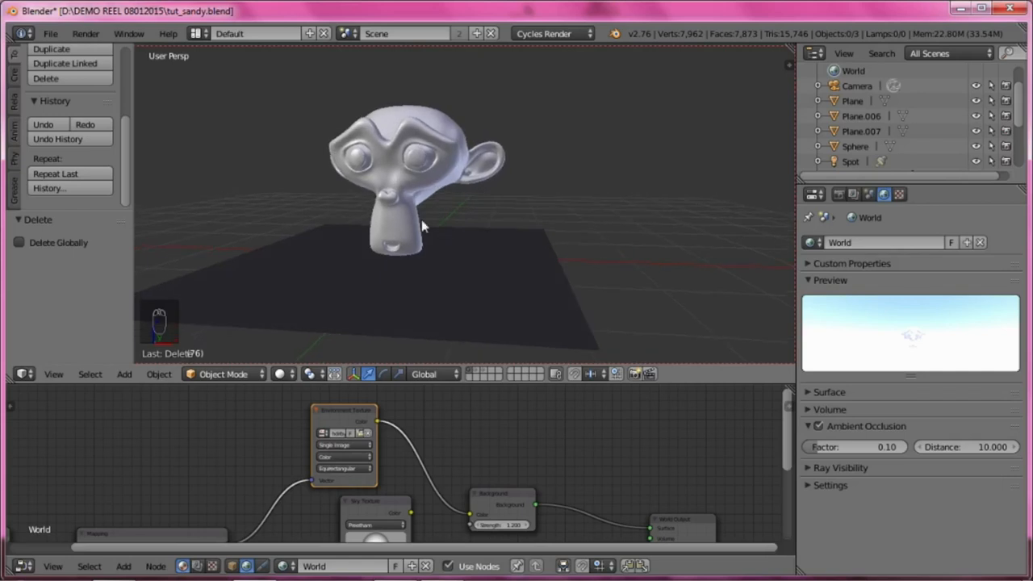
{"action": "key", "text": "shift+z"}
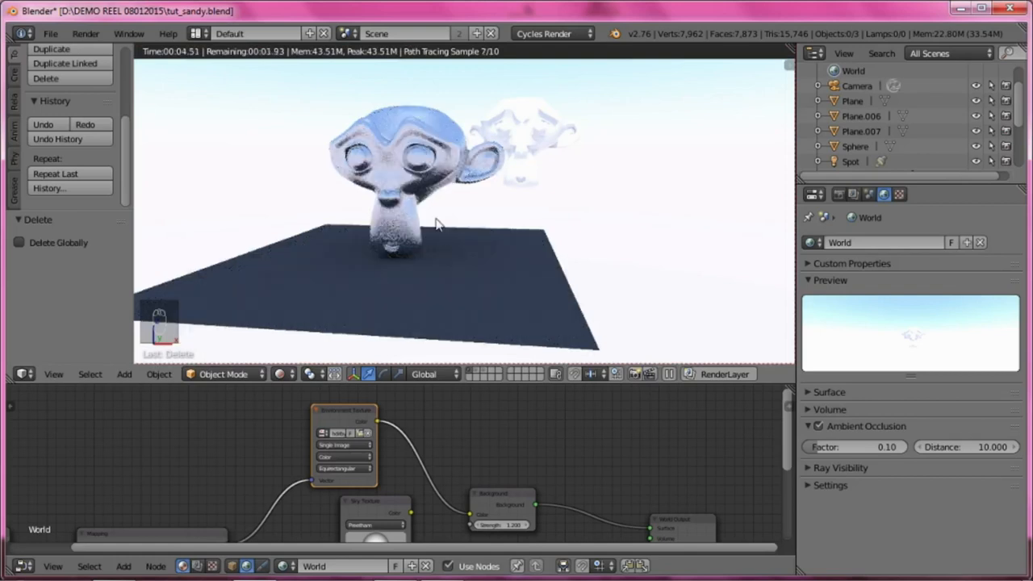
{"action": "key", "text": "shift+z"}
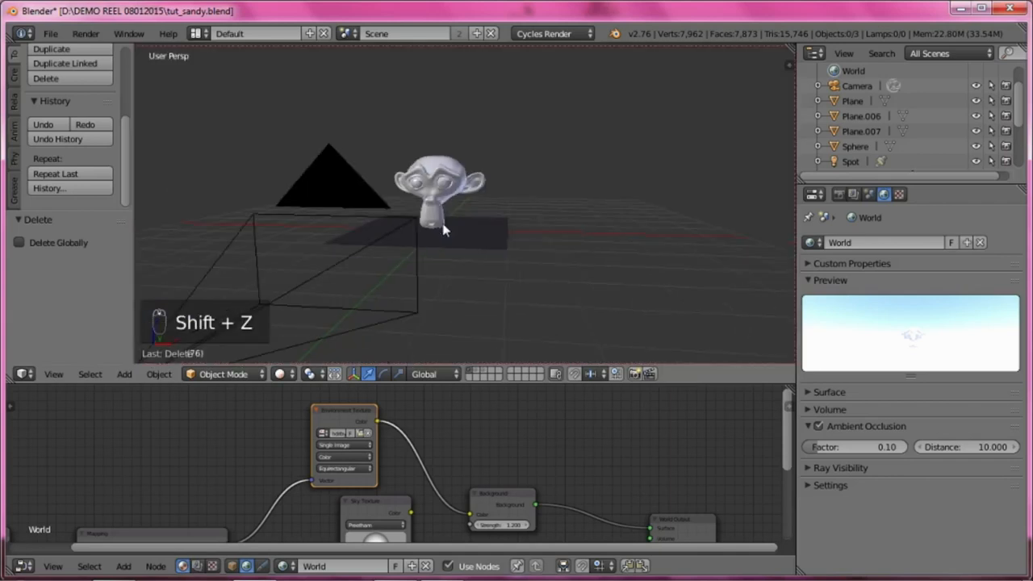
Step: Add a Sun lamp and rotate it about 56° in the orthographic front view and about -2.4° in the right view
{"action": "key", "text": "shift+a"}
{"action": "mouse_move", "coordinate": [426, 396]}
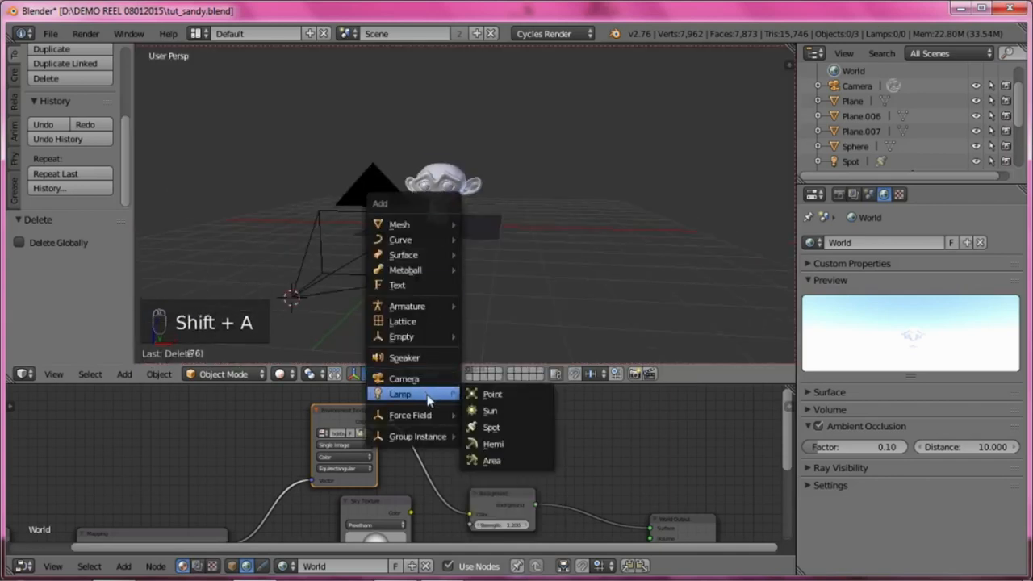
{"action": "left_click", "coordinate": [490, 411]}
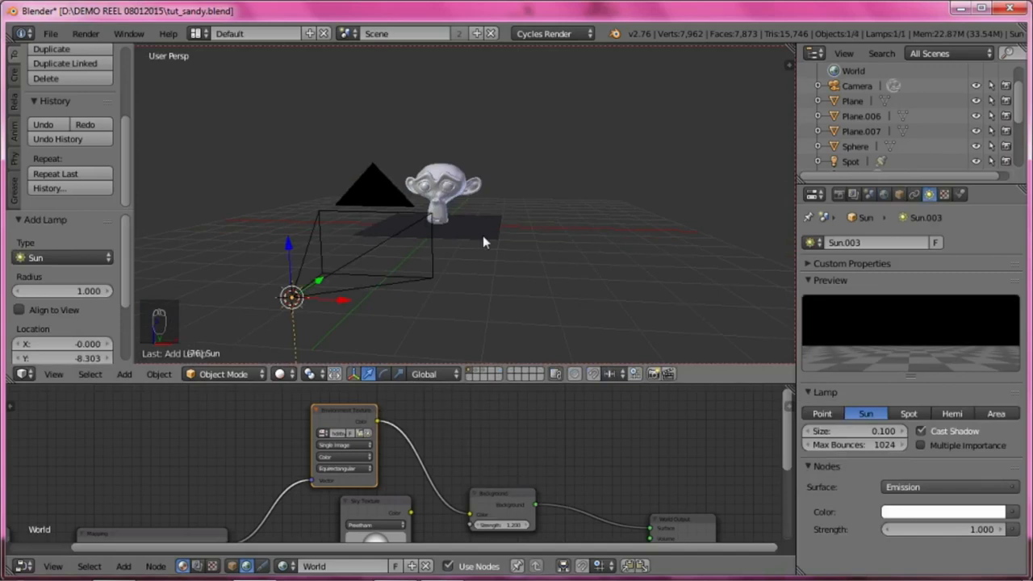
{"action": "key", "text": "KP_1"}
{"action": "key", "text": "KP_5"}
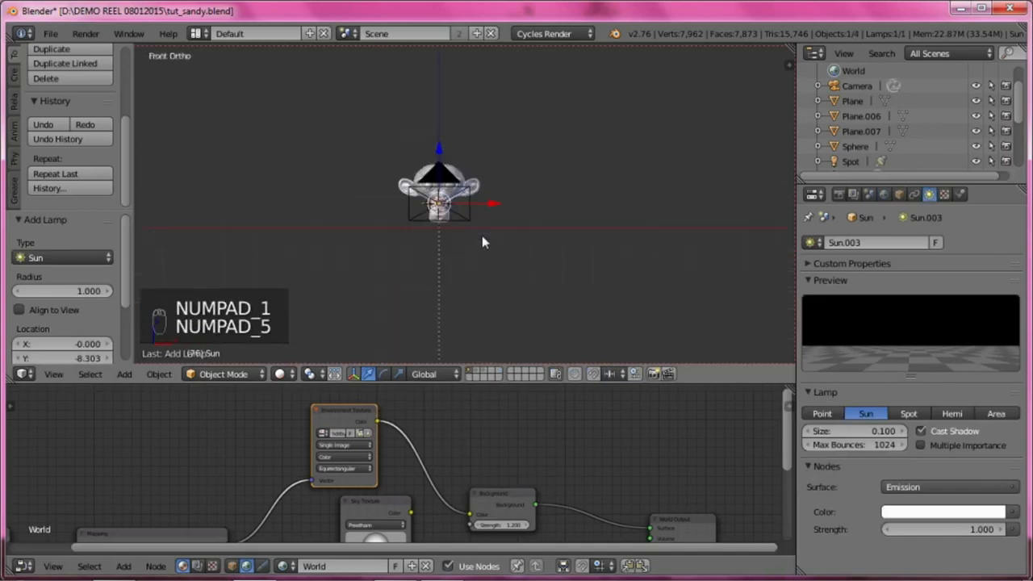
{"action": "key", "text": "r"}
{"action": "left_click", "coordinate": [401, 275]}
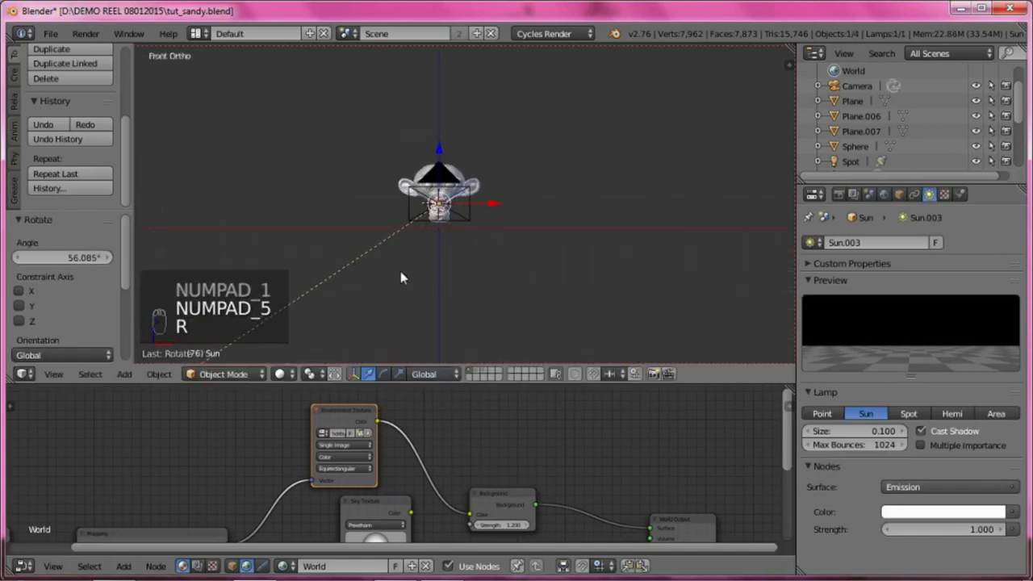
{"action": "key", "text": "KP_3"}
{"action": "key", "text": "r"}
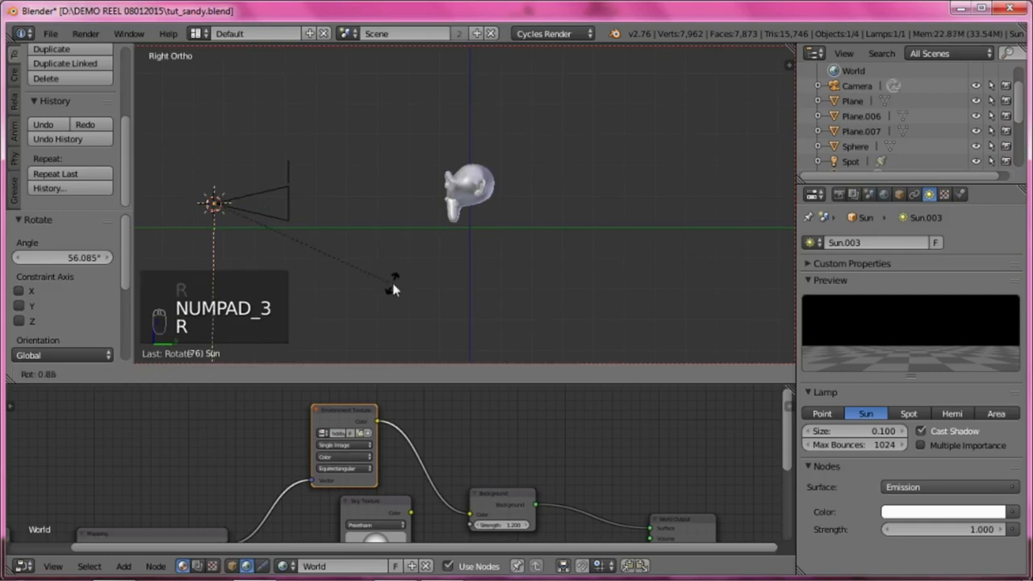
{"action": "left_click", "coordinate": [423, 284]}
Step: Set the Sun lamp's Strength to 2 and preview the rendered monkey in a perspective view
{"action": "left_click", "coordinate": [911, 530]}
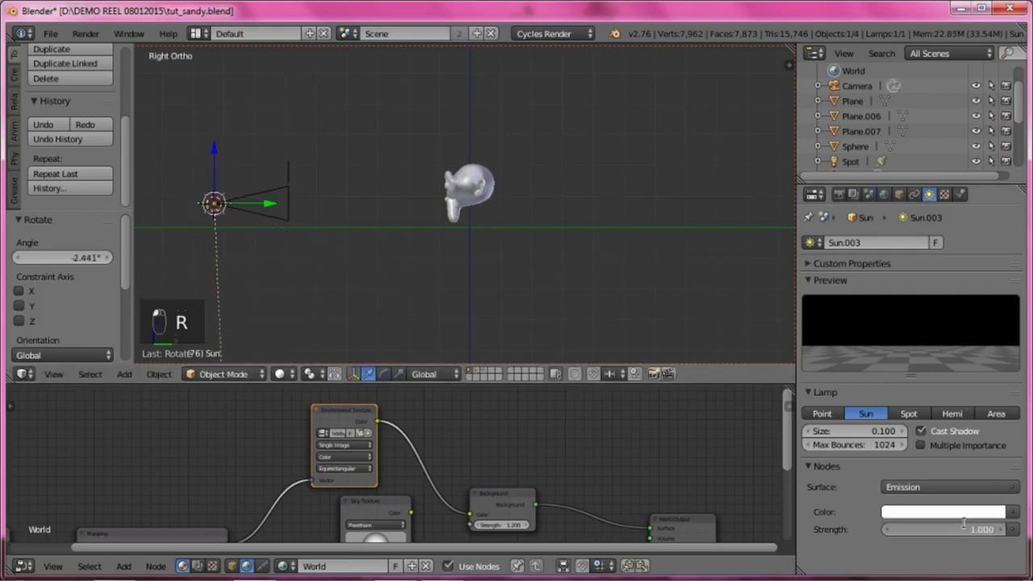
{"action": "type", "text": "2"}
{"action": "key", "text": "Return"}
{"action": "middle_click_drag", "start_coordinate": [483, 251], "coordinate": [393, 247]}
{"action": "key", "text": "KP_5"}
{"action": "scroll", "coordinate": [457, 248], "scroll_direction": "up", "scroll_amount": 3}
{"action": "scroll", "coordinate": [398, 251], "scroll_direction": "down", "scroll_amount": 2}
{"action": "key", "text": "shift+z"}
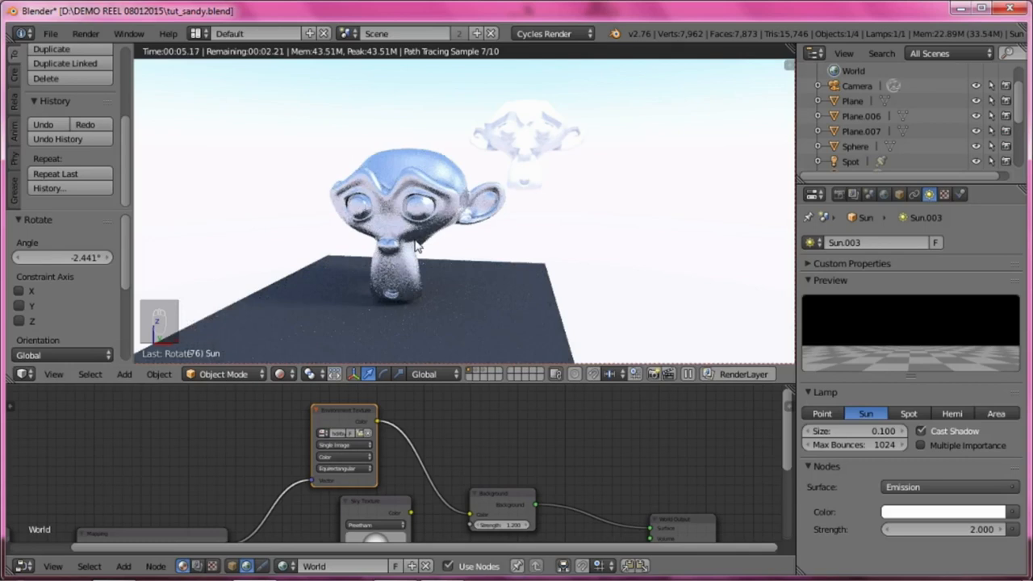
{"action": "key", "text": "shift+z"}
Step: Disconnect the Environment Texture node from the Background node's Color input in the World nodes
{"action": "scroll", "coordinate": [417, 237], "scroll_direction": "down", "scroll_amount": 1}
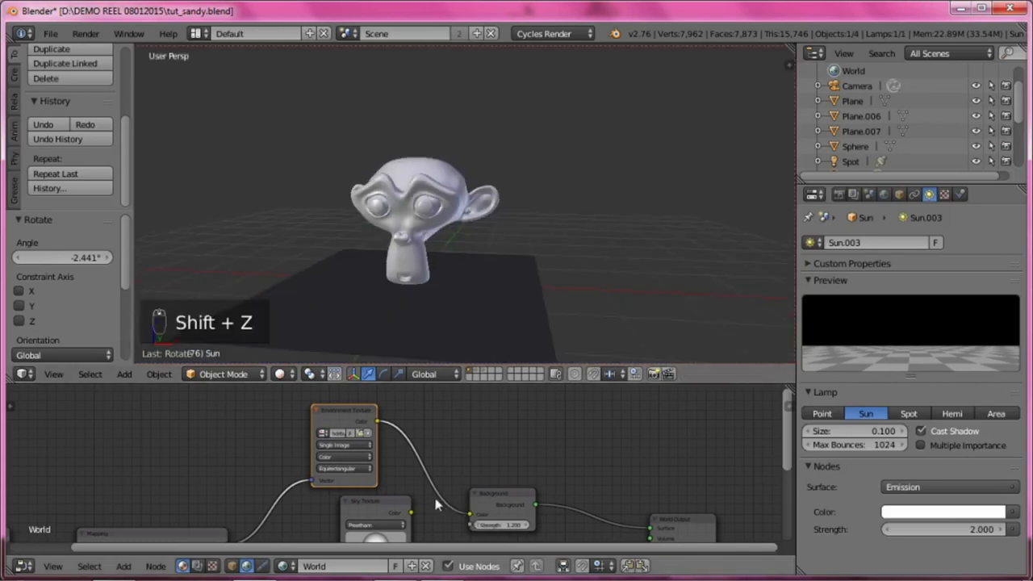
{"action": "scroll", "coordinate": [470, 517], "scroll_direction": "down", "scroll_amount": 1}
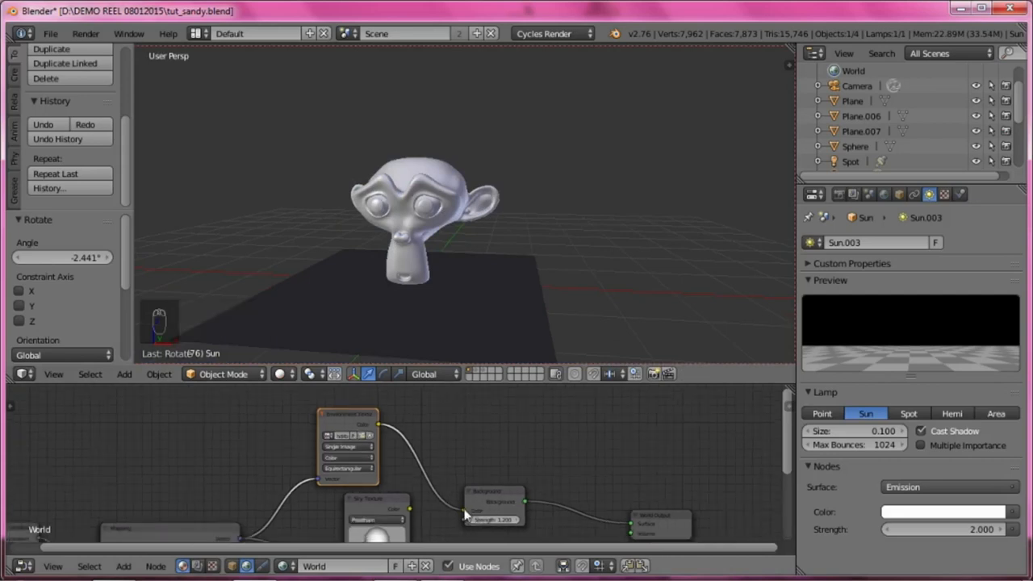
{"action": "scroll", "coordinate": [467, 521], "scroll_direction": "down", "scroll_amount": 1}
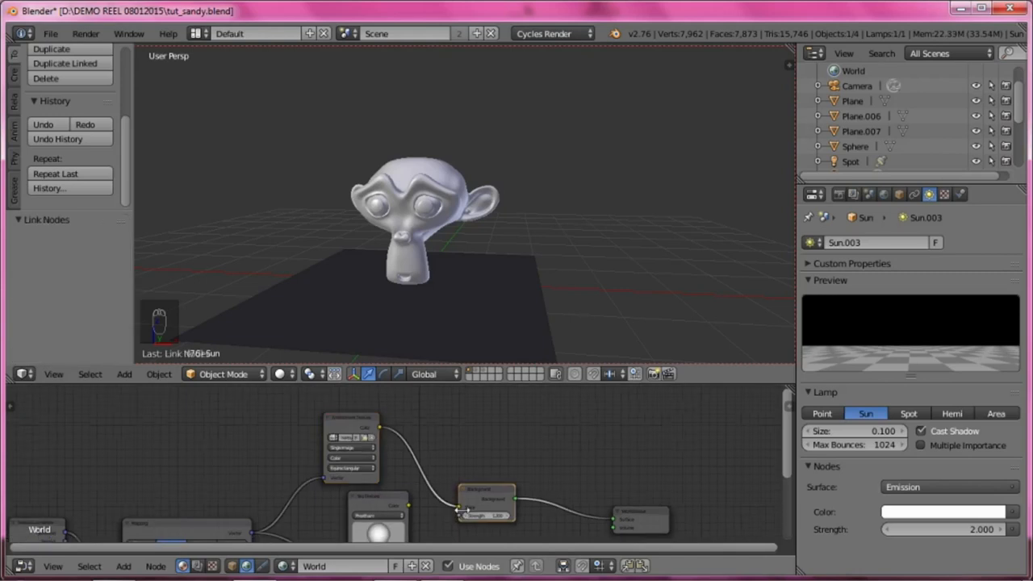
{"action": "left_click", "coordinate": [462, 509]}
{"action": "left_click_drag", "start_coordinate": [462, 509], "coordinate": [432, 448]}
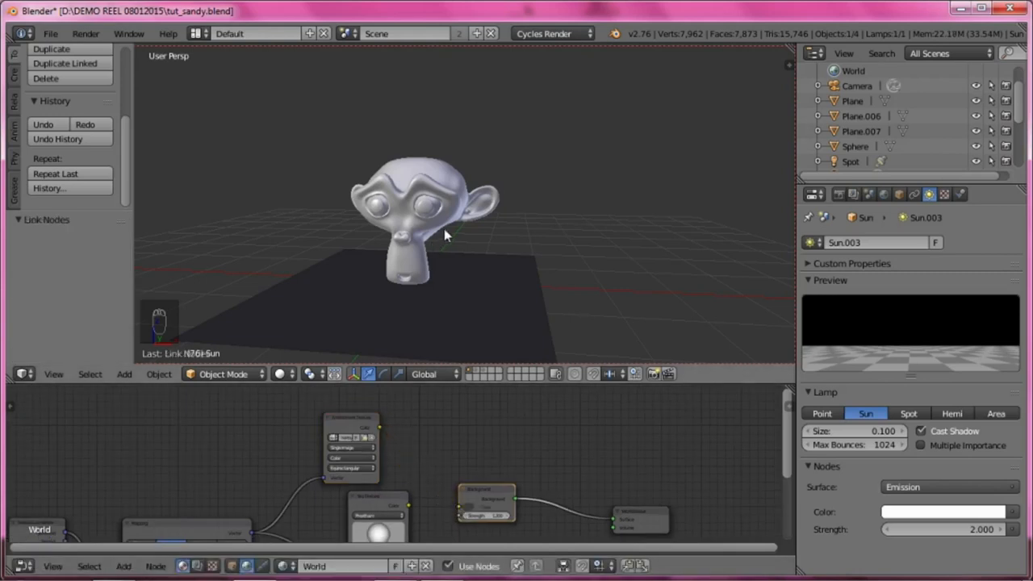
Step: Move the Sun lamp about 4.105 along the Y axis toward the monkey and delete the lamp
{"action": "scroll", "coordinate": [444, 234], "scroll_direction": "down", "scroll_amount": 3}
{"action": "scroll", "coordinate": [359, 232], "scroll_direction": "down", "scroll_amount": 2}
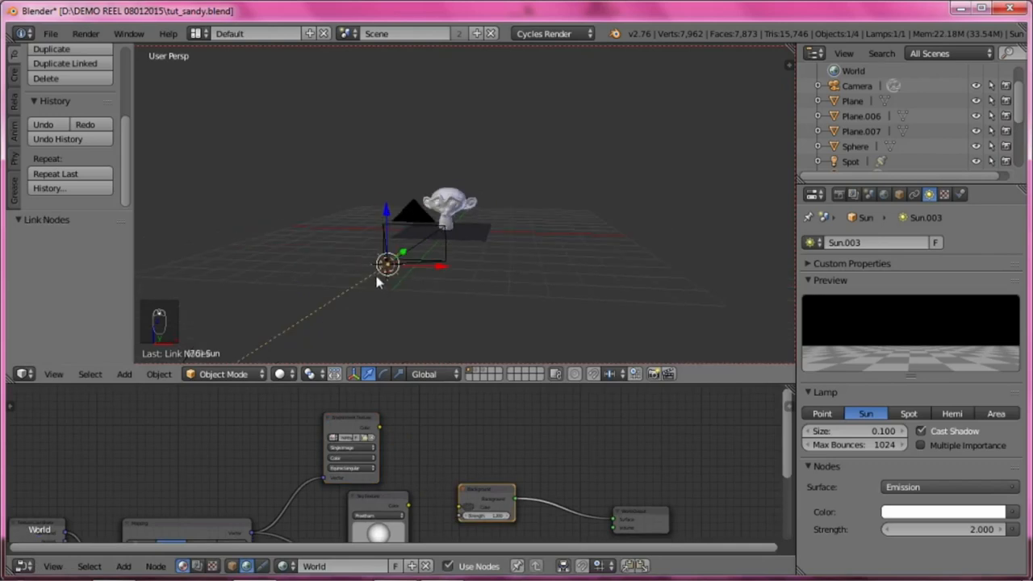
{"action": "middle_click_drag", "start_coordinate": [405, 241], "coordinate": [334, 298]}
{"action": "key", "text": "g"}
{"action": "key", "text": "y"}
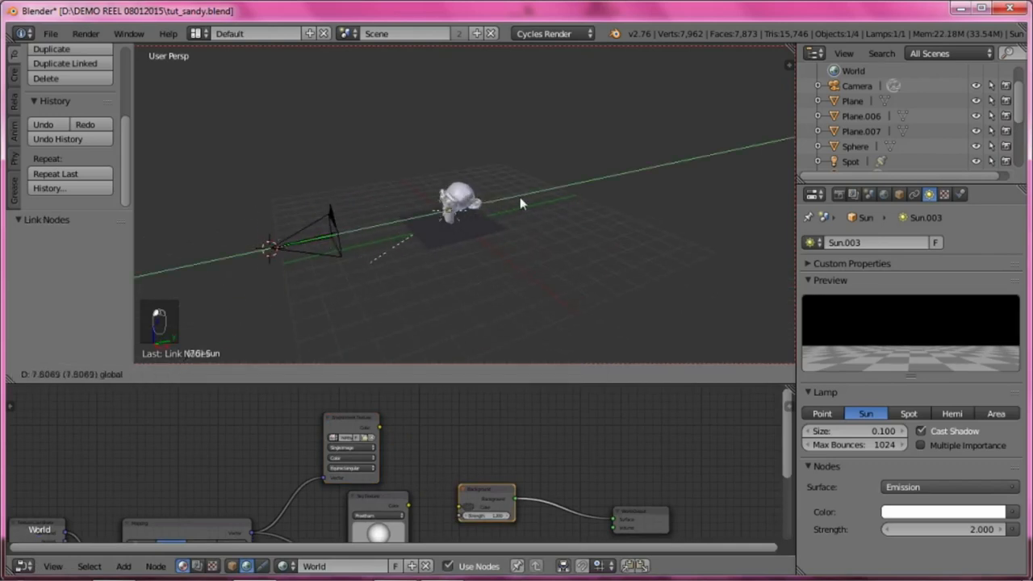
{"action": "left_click", "coordinate": [433, 237]}
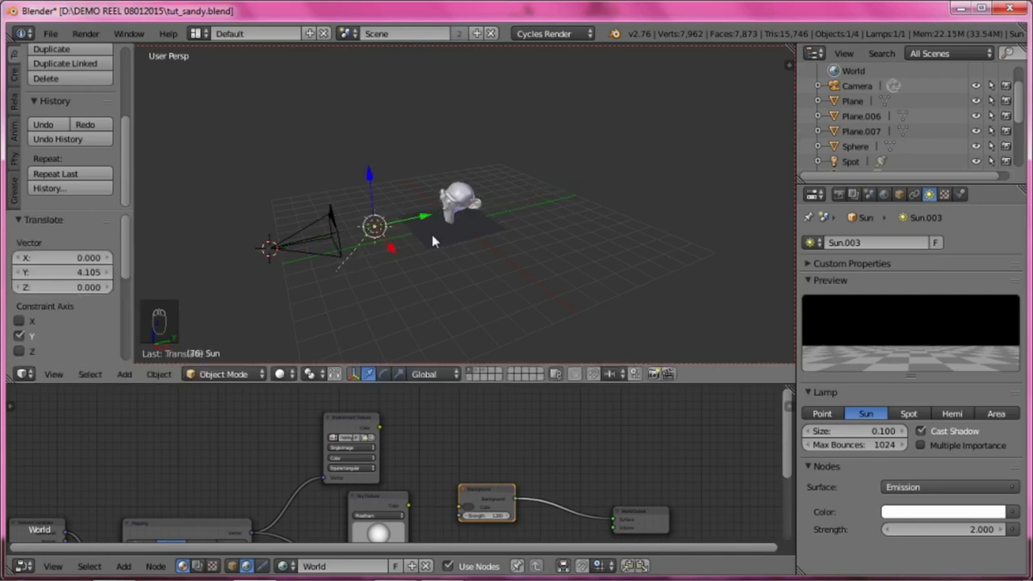
{"action": "key", "text": "x"}
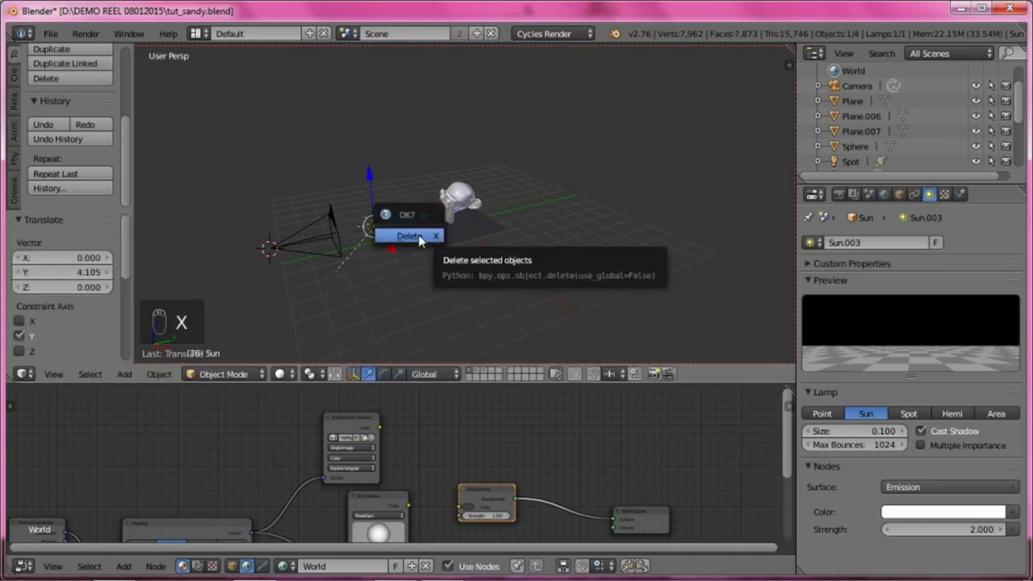
{"action": "left_click", "coordinate": [430, 238]}
Step: Snap the 3D cursor to the scene center in the orthographic top view
{"action": "mouse_move", "coordinate": [436, 230]}
{"action": "middle_mouse_down"}
{"action": "mouse_move", "coordinate": [445, 253]}
{"action": "mouse_move", "coordinate": [508, 260]}
{"action": "mouse_move", "coordinate": [521, 245]}
{"action": "mouse_move", "coordinate": [528, 258]}
{"action": "mouse_move", "coordinate": [449, 220]}
{"action": "middle_mouse_up"}
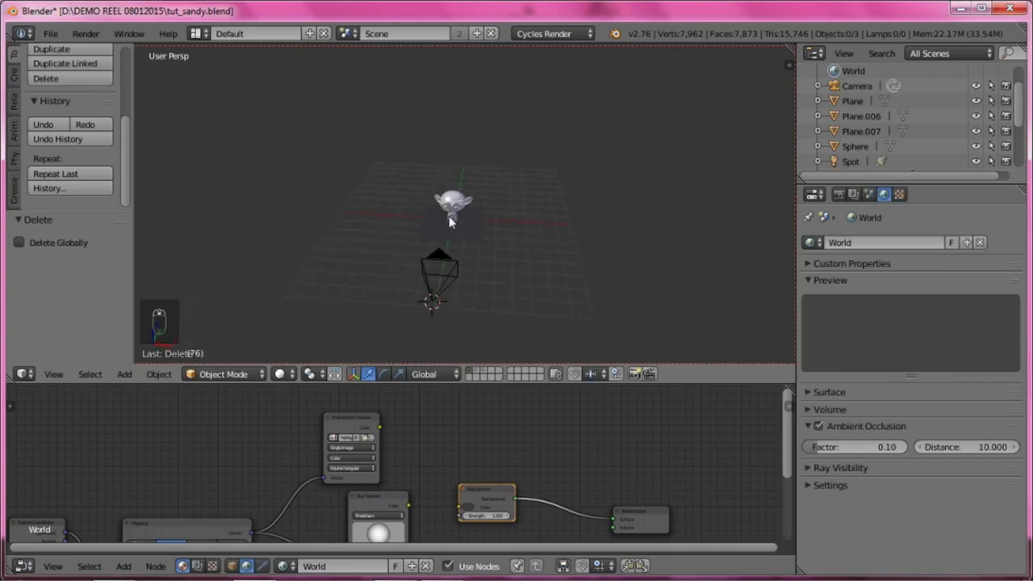
{"action": "key", "text": "KP_7"}
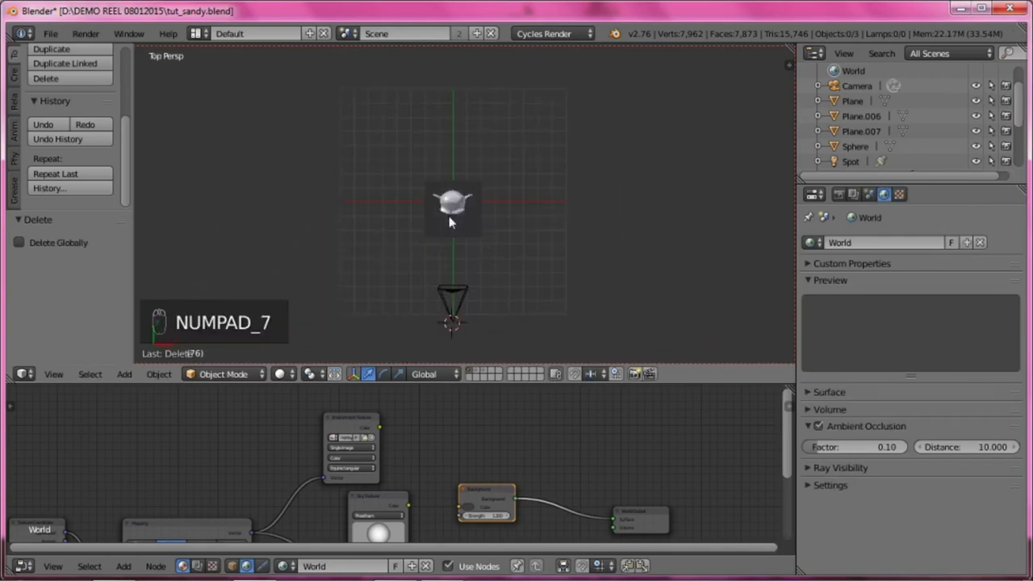
{"action": "key", "text": "KP_5"}
{"action": "scroll", "coordinate": [464, 216], "scroll_direction": "up", "scroll_amount": 4}
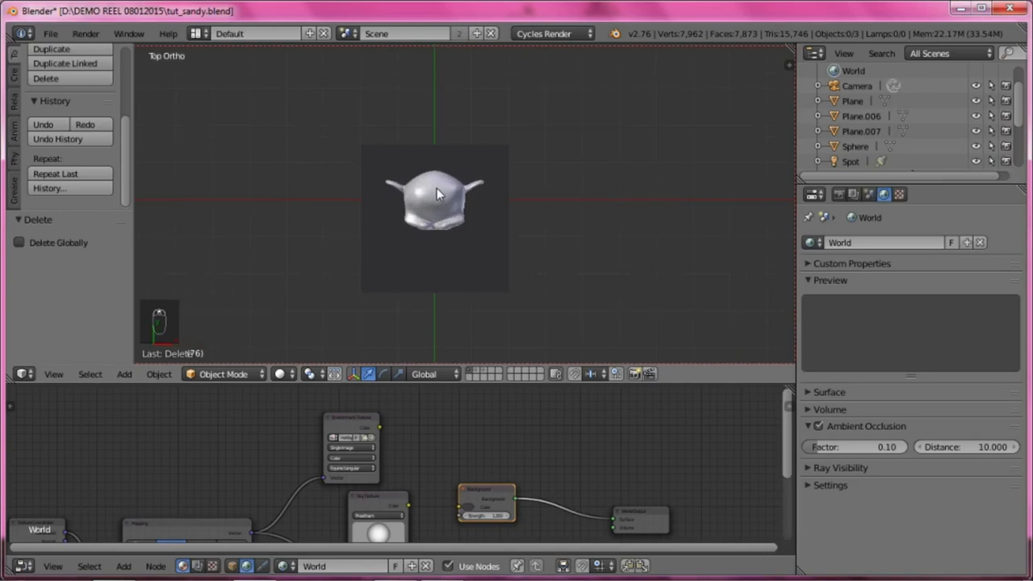
{"action": "key", "text": "shift+s"}
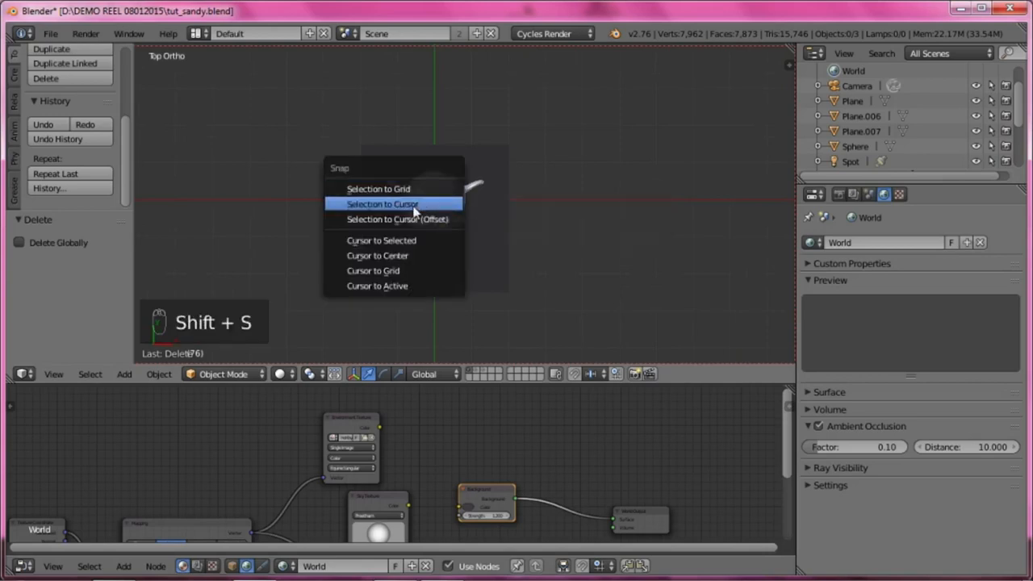
{"action": "left_click", "coordinate": [394, 256]}
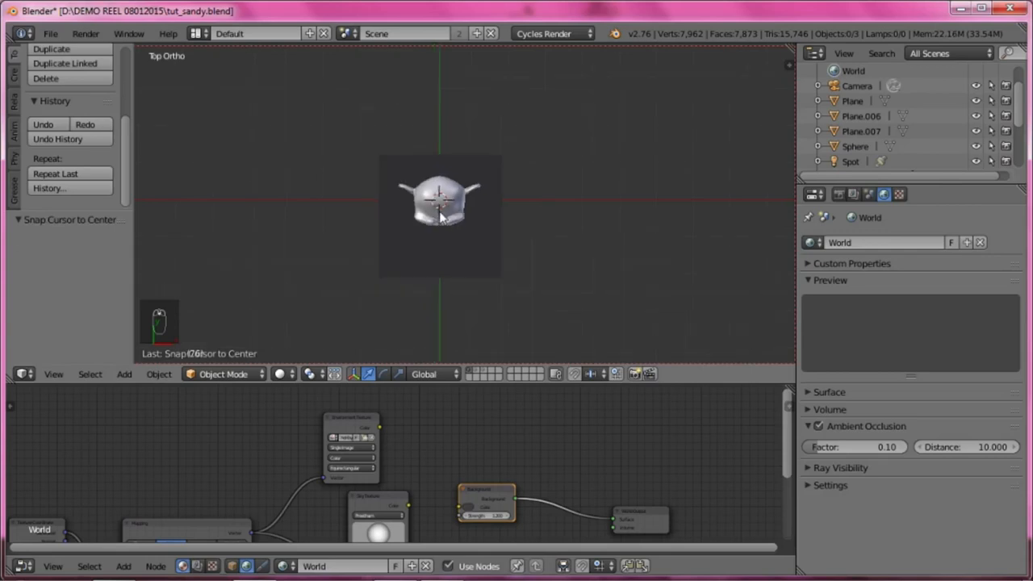
Step: Add a mesh plane at the scene center and raise it about 3.338 along Z above the monkey
{"action": "key", "text": "shift+a"}
{"action": "mouse_move", "coordinate": [412, 71]}
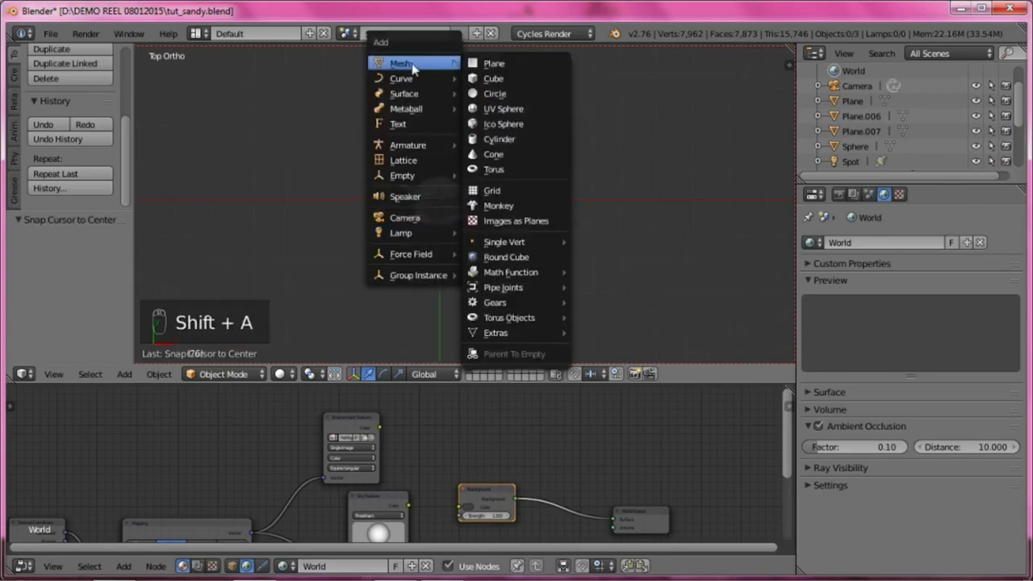
{"action": "left_click", "coordinate": [514, 65]}
{"action": "key", "text": "KP_1"}
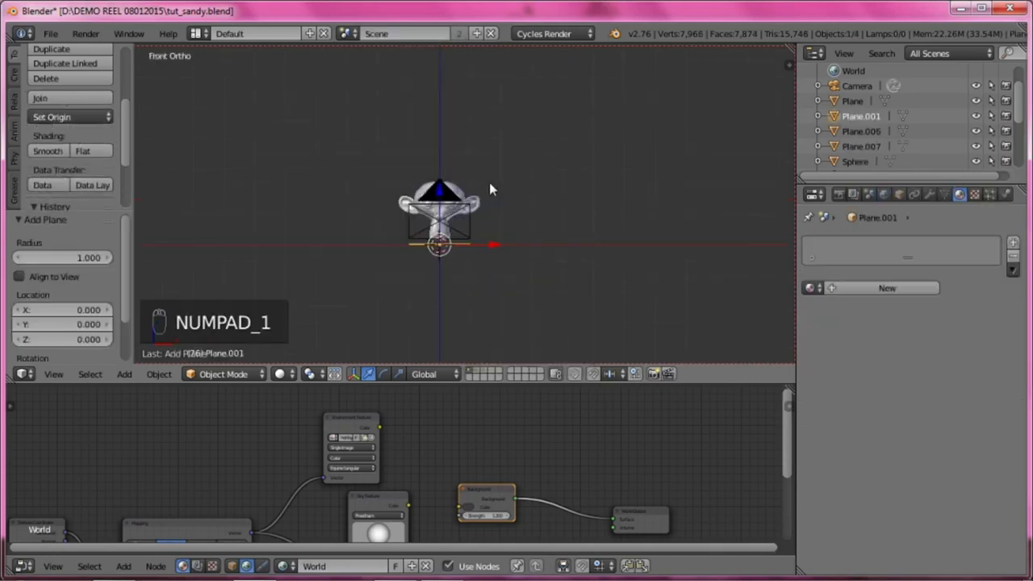
{"action": "left_click_drag", "start_coordinate": [440, 187], "coordinate": [440, 88]}
{"action": "key", "text": "KP_7"}
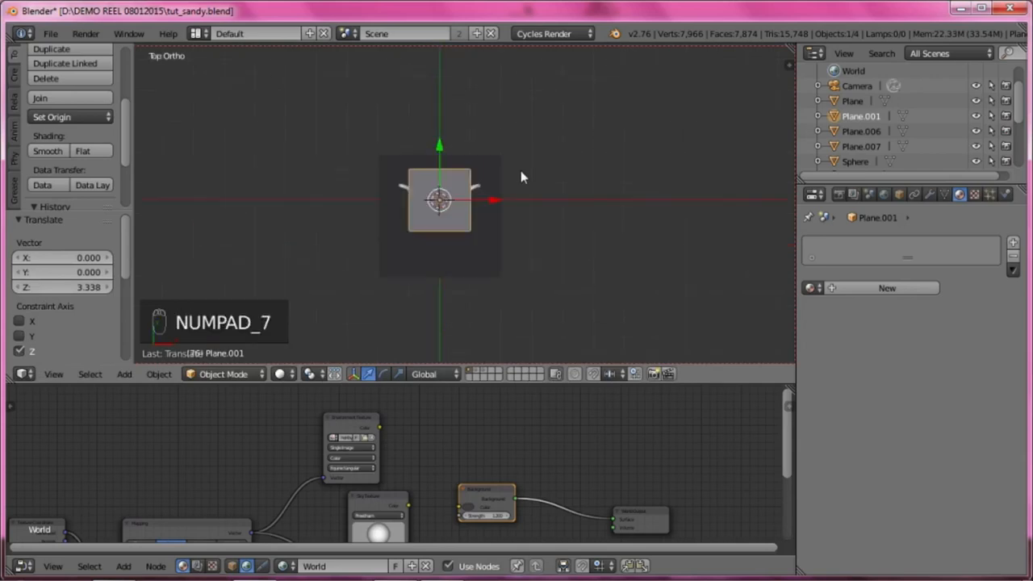
Step: Assign the existing emissiond material to the new plane and set its emission Strength to 60
{"action": "scroll", "coordinate": [489, 201], "scroll_direction": "up", "scroll_amount": 2}
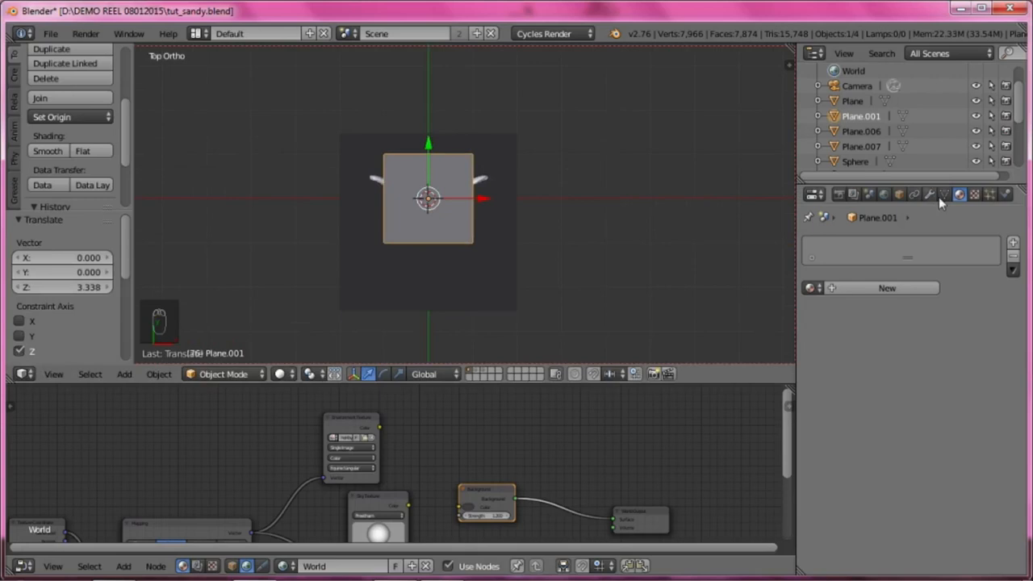
{"action": "left_click", "coordinate": [839, 288]}
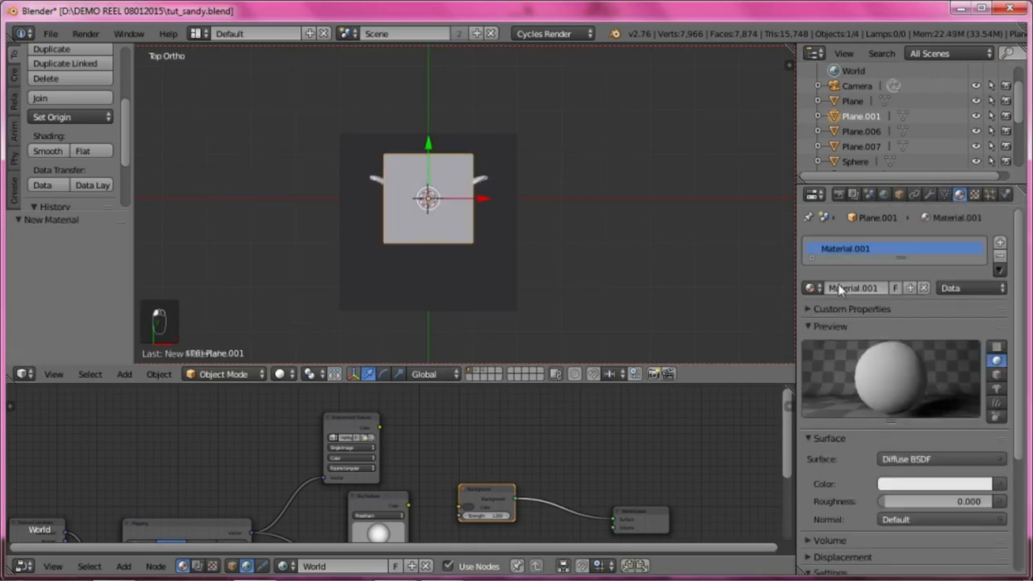
{"action": "left_click", "coordinate": [924, 288]}
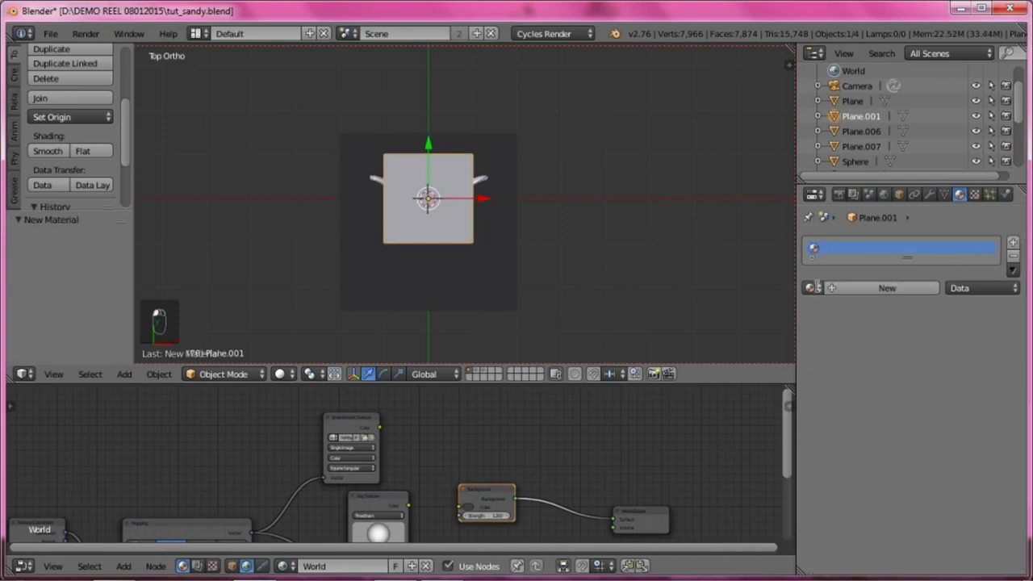
{"action": "left_click", "coordinate": [811, 288]}
{"action": "left_click", "coordinate": [859, 323]}
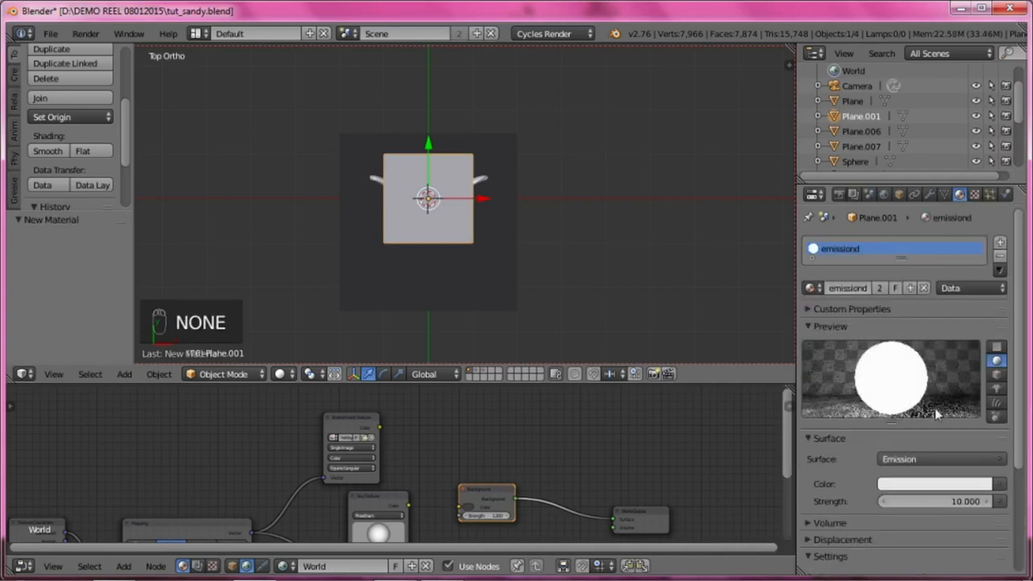
{"action": "left_click", "coordinate": [953, 502]}
{"action": "type", "text": "6"}
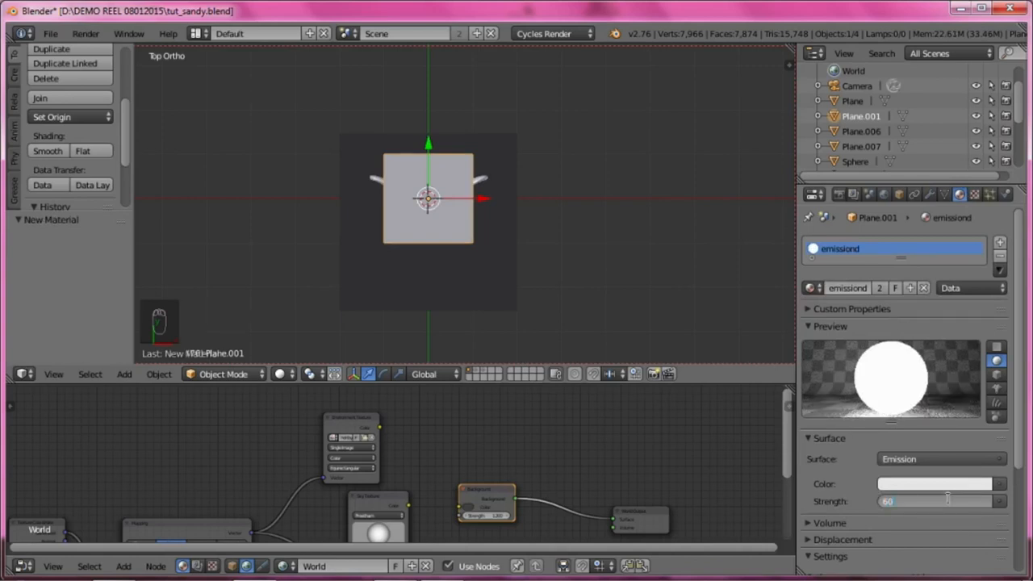
{"action": "type", "text": "0"}
{"action": "key", "text": "Return"}
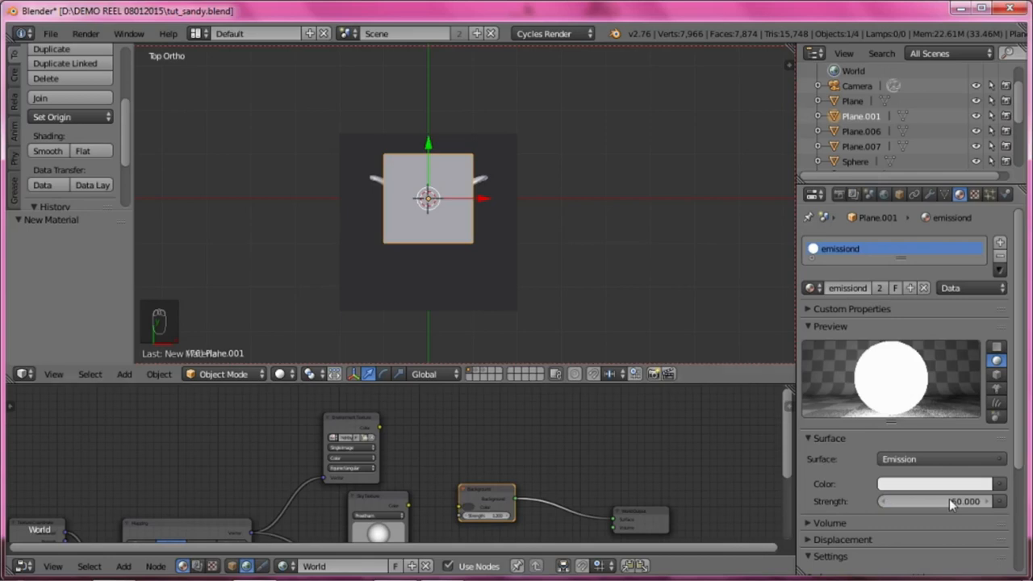
Step: Snap the 3D cursor to the camera and set the pivot point to 3D Cursor
{"action": "scroll", "coordinate": [499, 253], "scroll_direction": "down", "scroll_amount": 7}
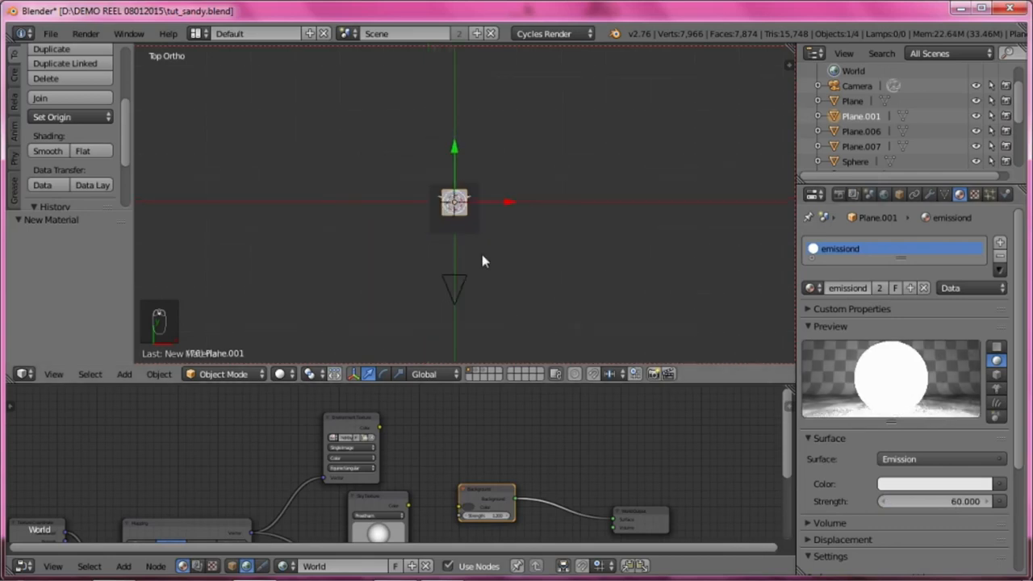
{"action": "right_click", "coordinate": [466, 279]}
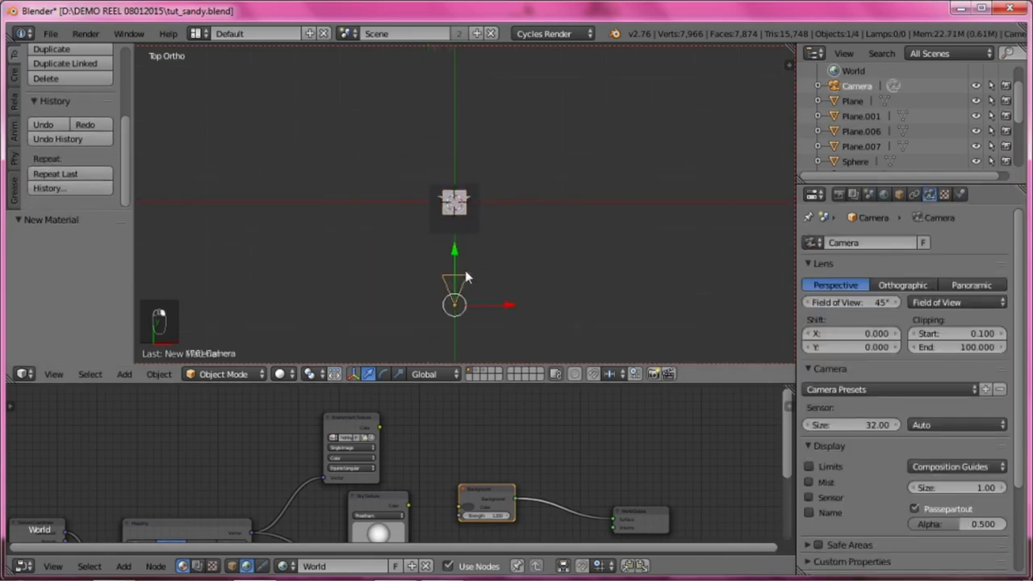
{"action": "key", "text": "shift+s"}
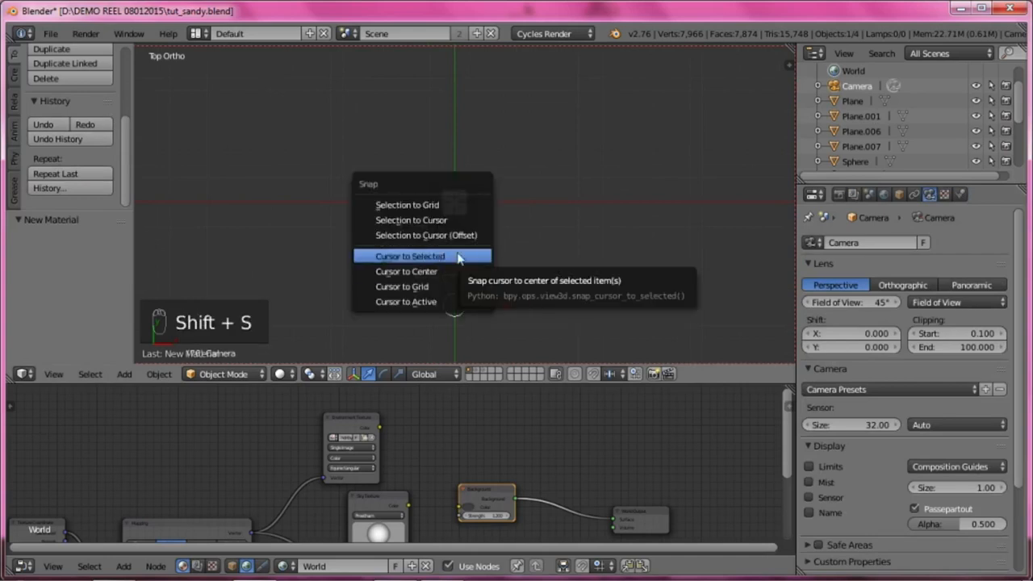
{"action": "left_click", "coordinate": [458, 257]}
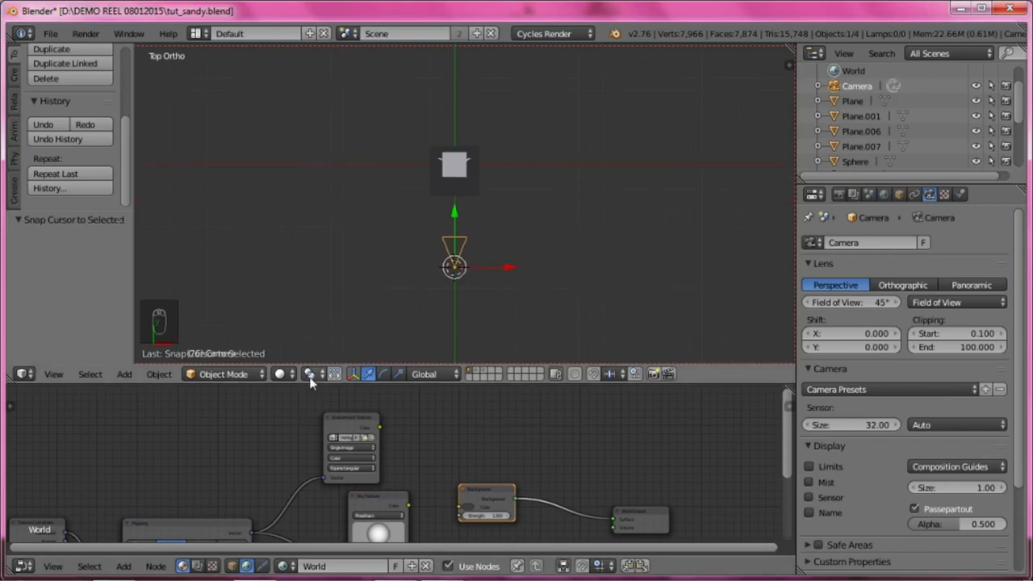
{"action": "left_click", "coordinate": [282, 374]}
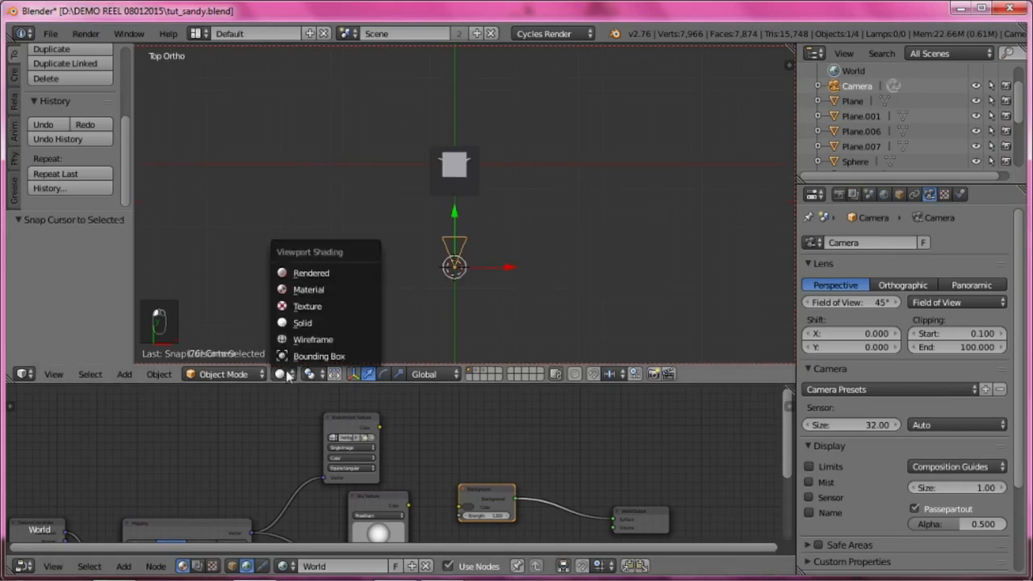
{"action": "left_click", "coordinate": [313, 373]}
{"action": "left_click", "coordinate": [313, 373]}
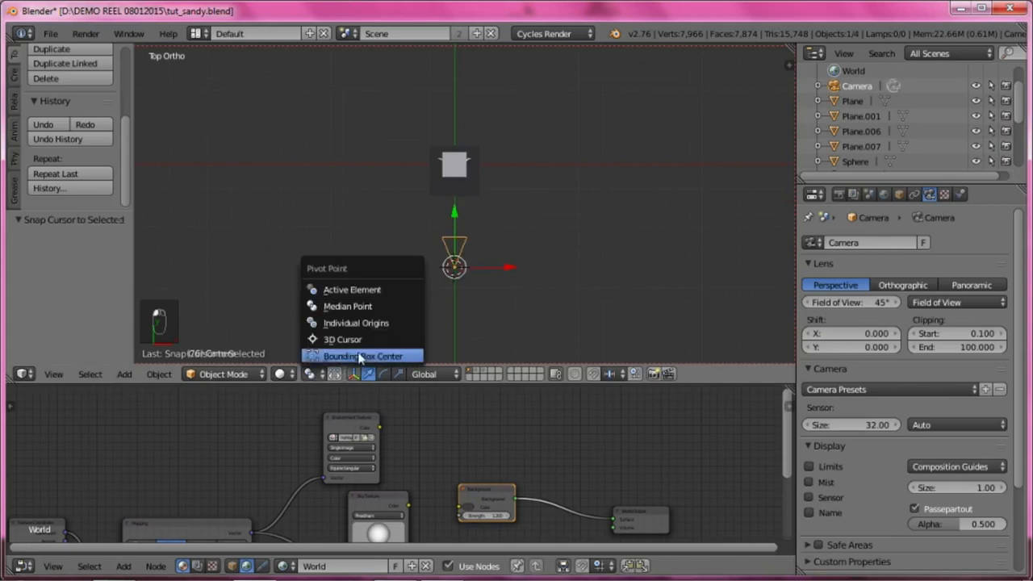
{"action": "left_click", "coordinate": [357, 341]}
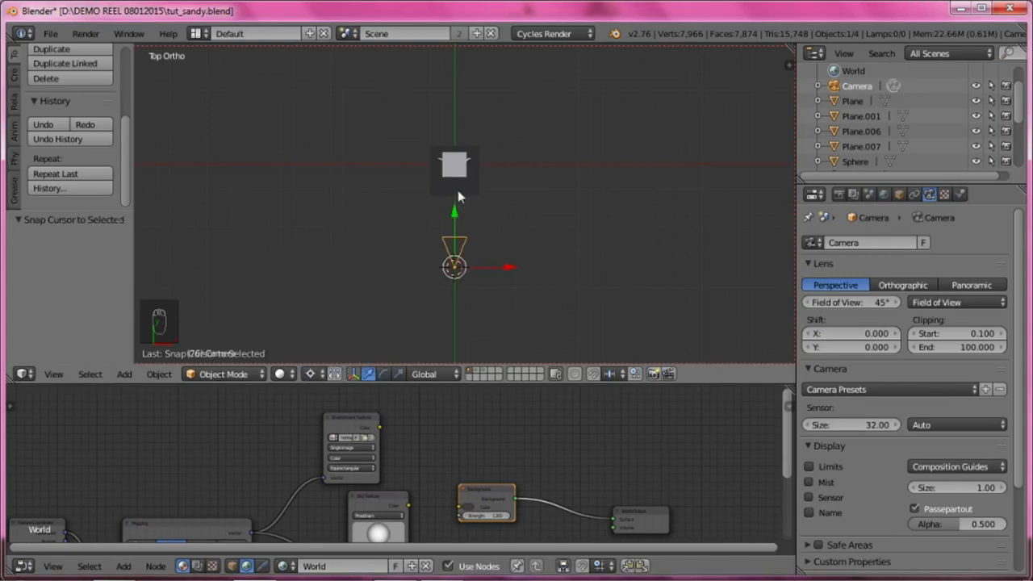
Step: Scale the emission plane by about 1.416 around the 3D cursor in the top view
{"action": "right_click", "coordinate": [450, 165]}
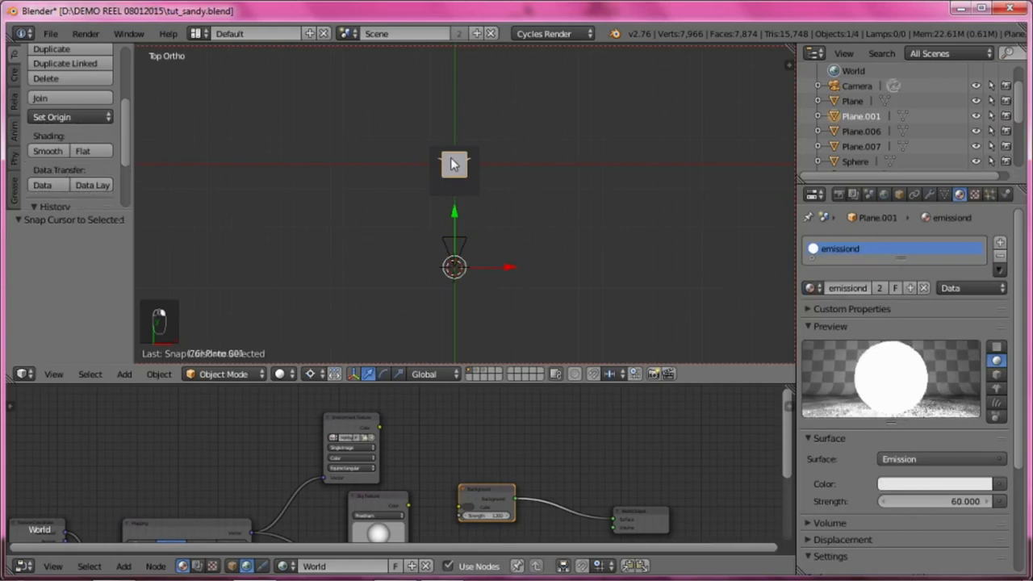
{"action": "key", "text": "z"}
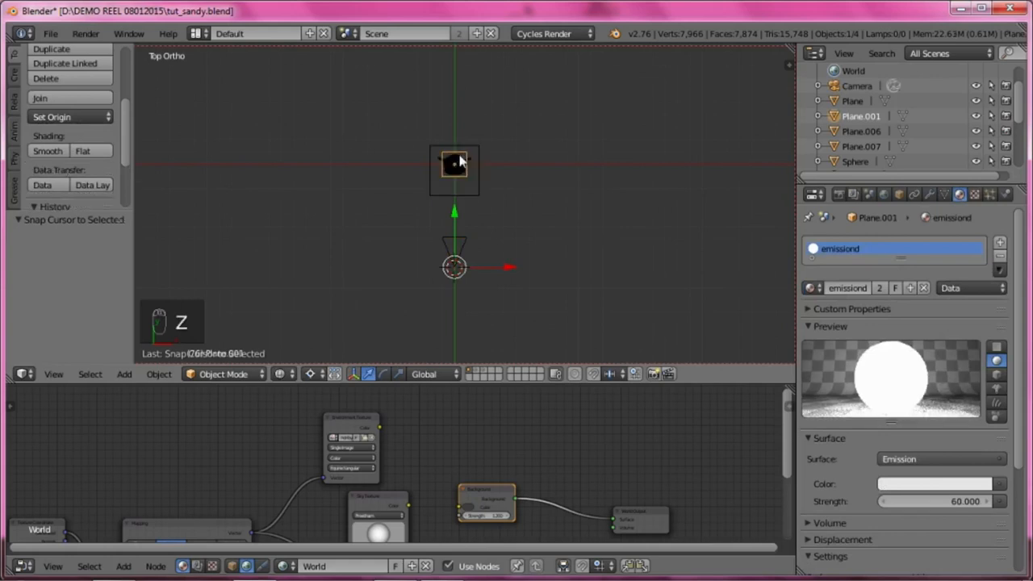
{"action": "key", "text": "z"}
{"action": "key", "text": "s"}
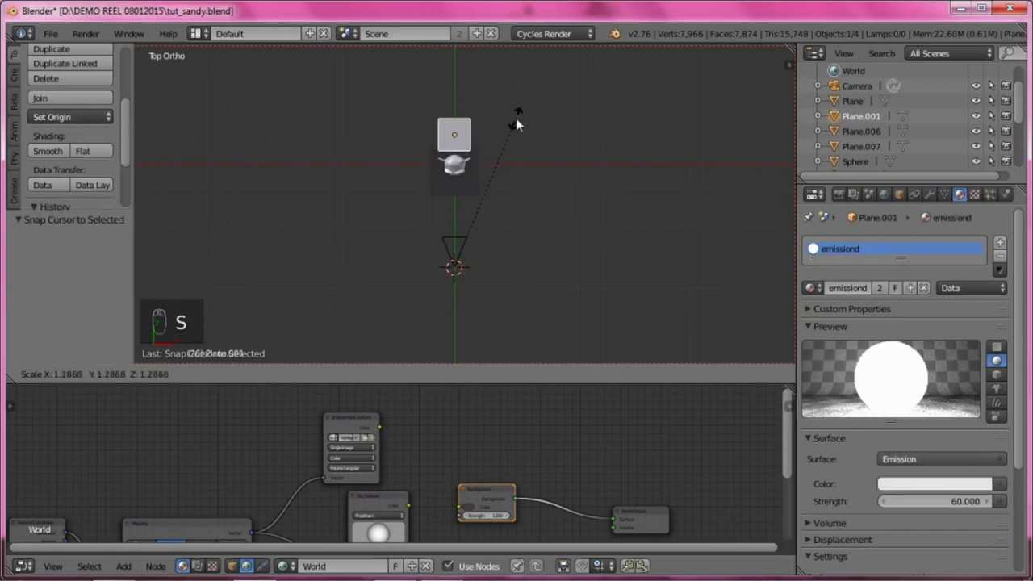
{"action": "left_click", "coordinate": [533, 105]}
Step: Duplicate the emission plane in place and rotate the copy about -75.8° around the 3D cursor
{"action": "scroll", "coordinate": [490, 130], "scroll_direction": "down", "scroll_amount": 3}
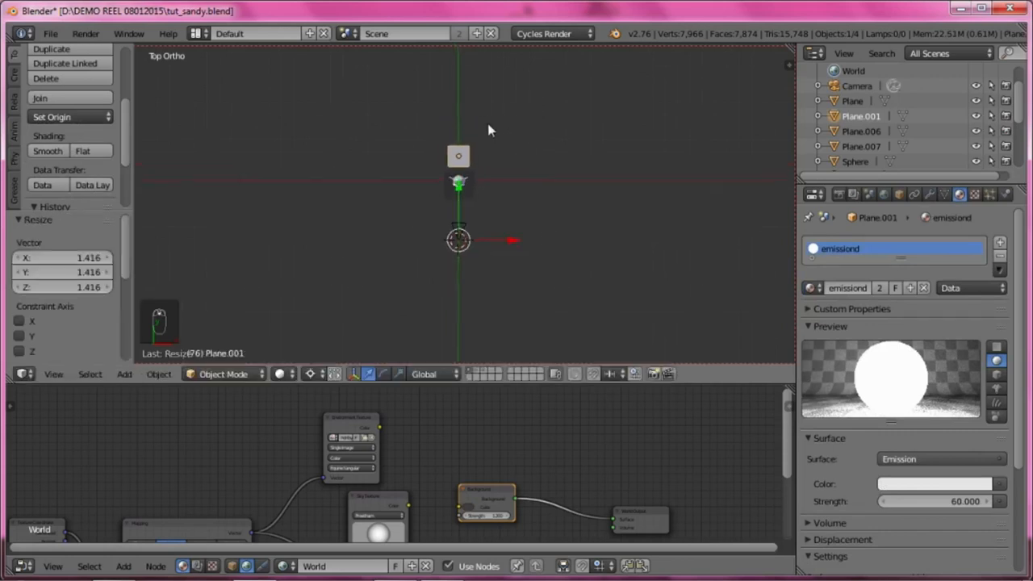
{"action": "key", "text": "shift+d"}
{"action": "right_click", "coordinate": [487, 130]}
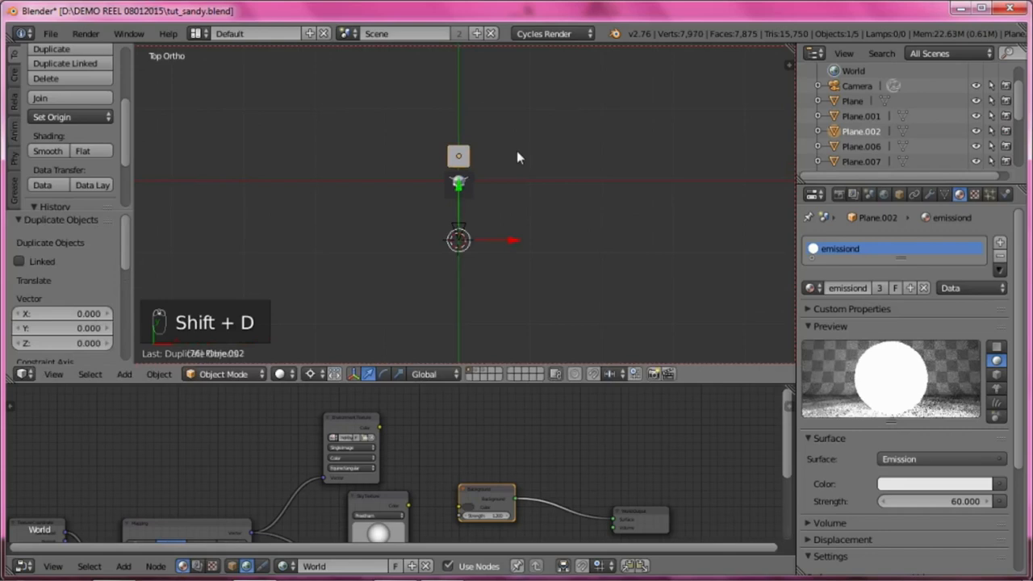
{"action": "key", "text": "r"}
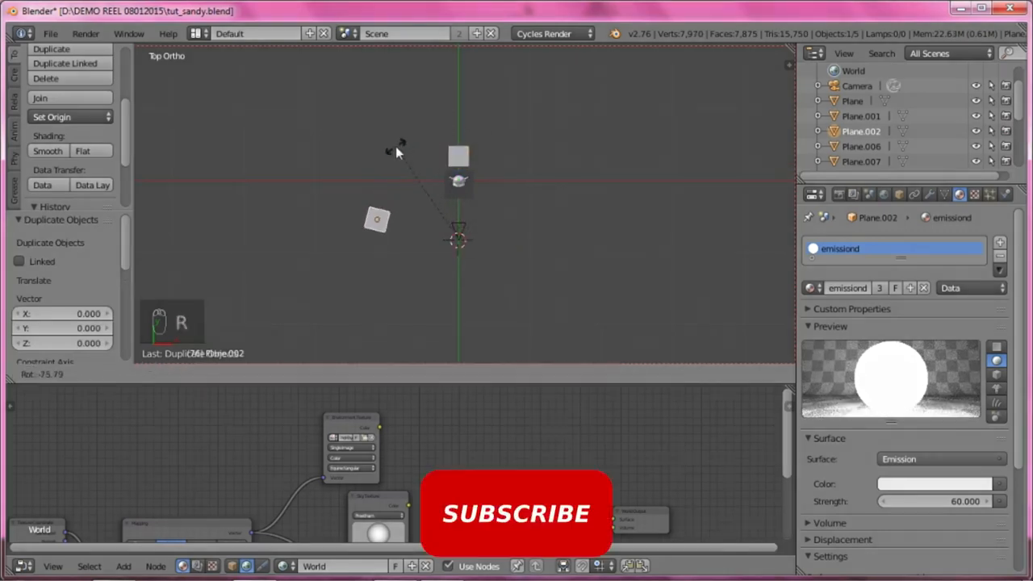
{"action": "left_click", "coordinate": [395, 146]}
Step: Duplicate the rotated emission plane and rotate the new copy about -96.6° around the camera
{"action": "key", "text": "shift+d"}
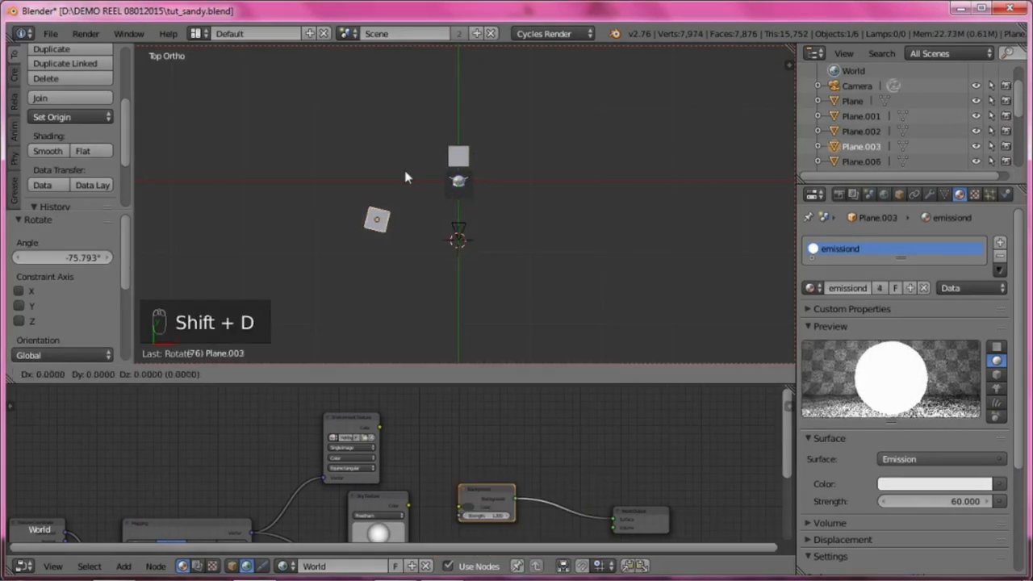
{"action": "right_click", "coordinate": [386, 208]}
{"action": "key", "text": "r"}
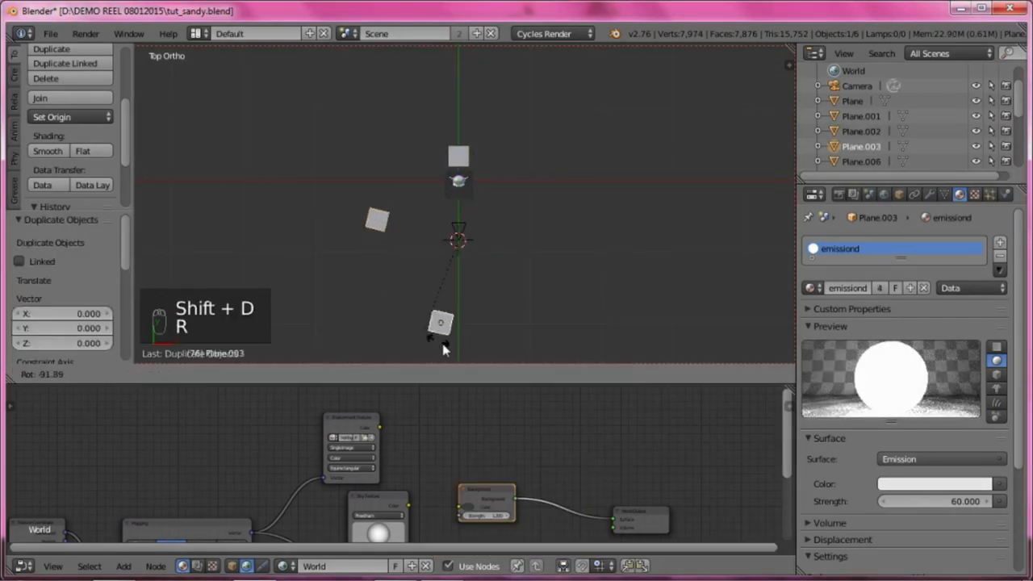
{"action": "left_click", "coordinate": [429, 340]}
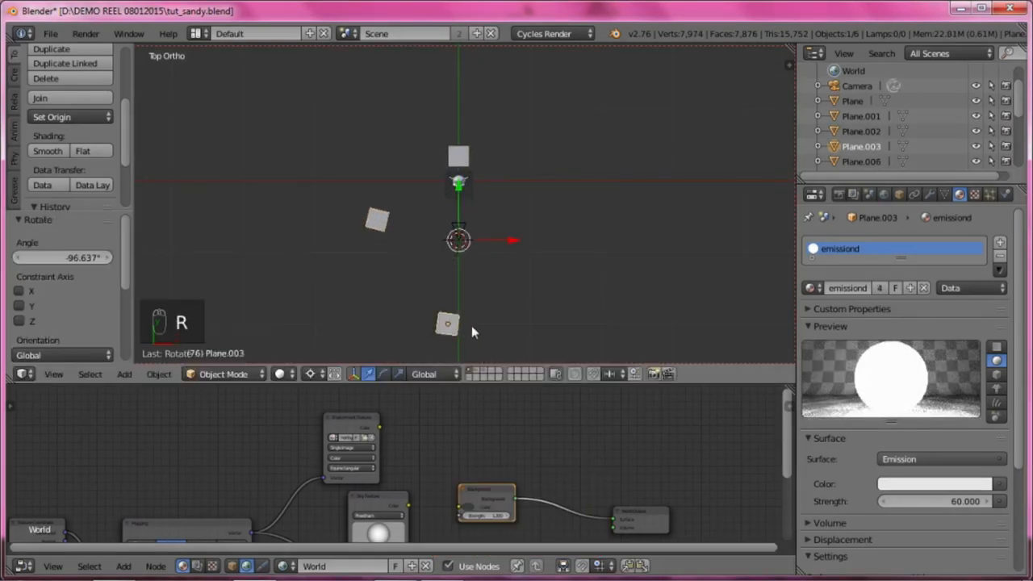
Step: Create one more copy of the emission plane behind the camera and rotate it about -94.6° around the 3D cursor
{"action": "key", "text": "shift+d"}
{"action": "right_click", "coordinate": [468, 326]}
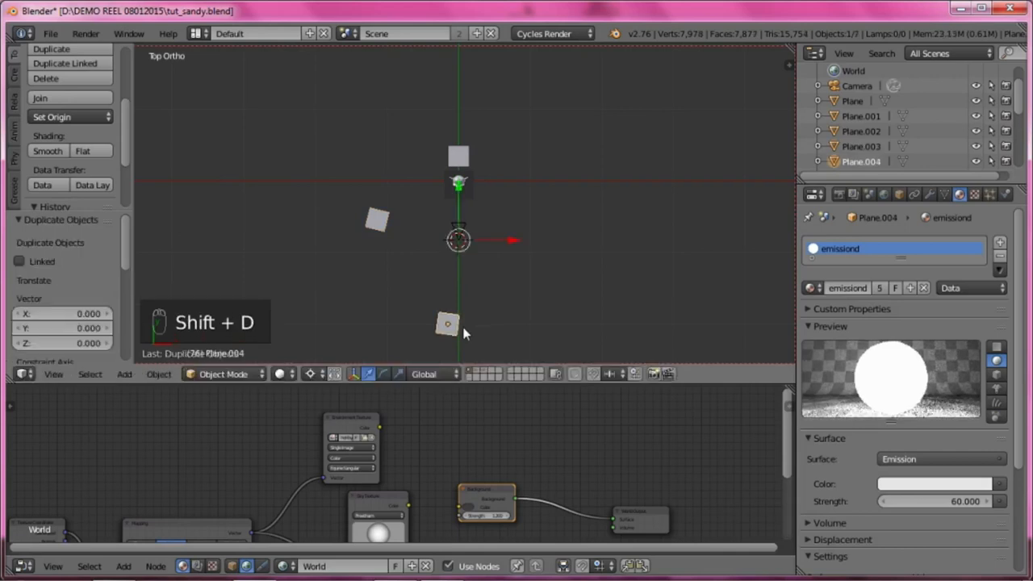
{"action": "key", "text": "r"}
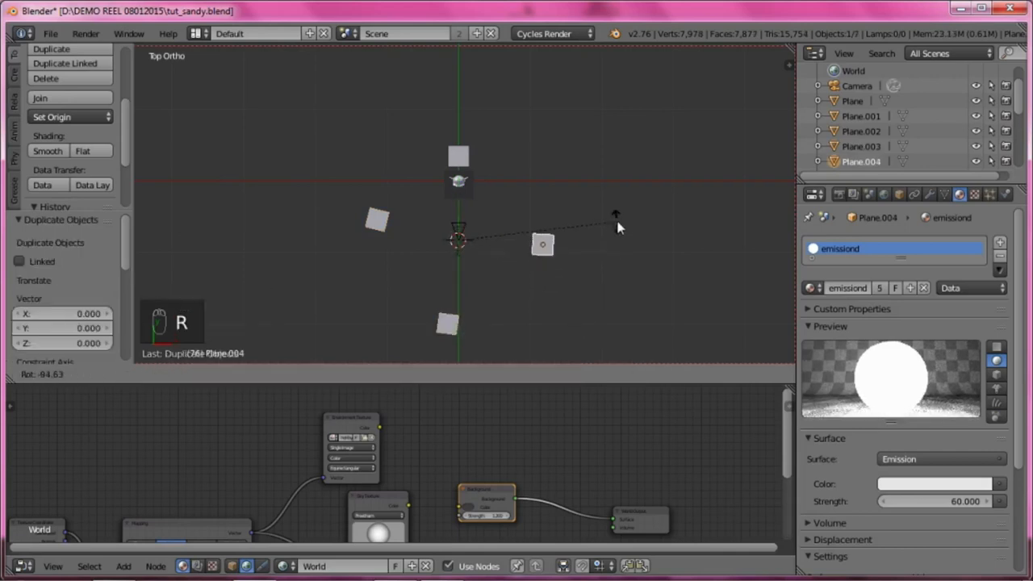
{"action": "left_click", "coordinate": [616, 217]}
Step: Move the monkey to layer 11 and select the ground plane beneath it
{"action": "scroll", "coordinate": [469, 182], "scroll_direction": "up", "scroll_amount": 3}
{"action": "right_click", "coordinate": [456, 168]}
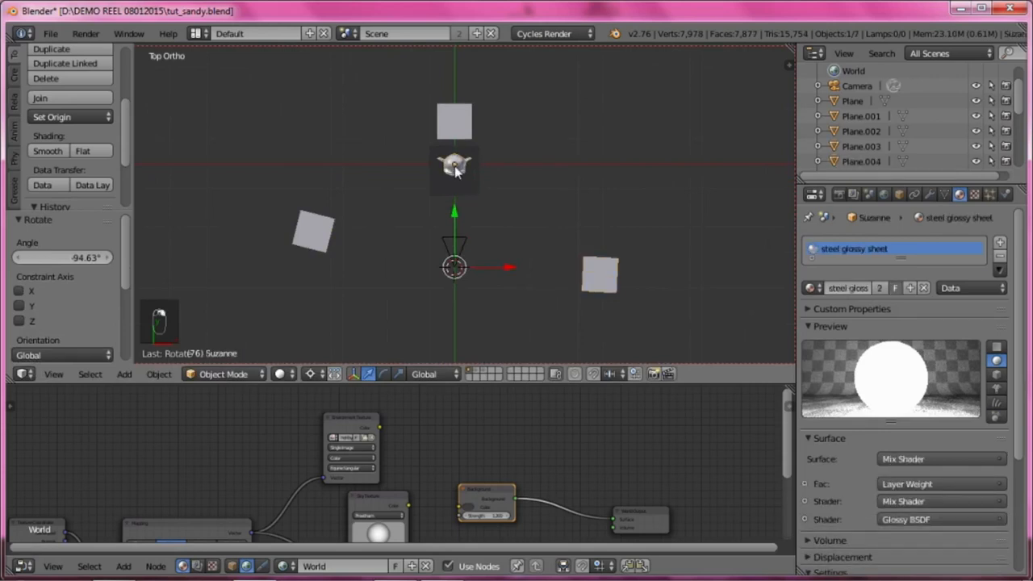
{"action": "key", "text": "m"}
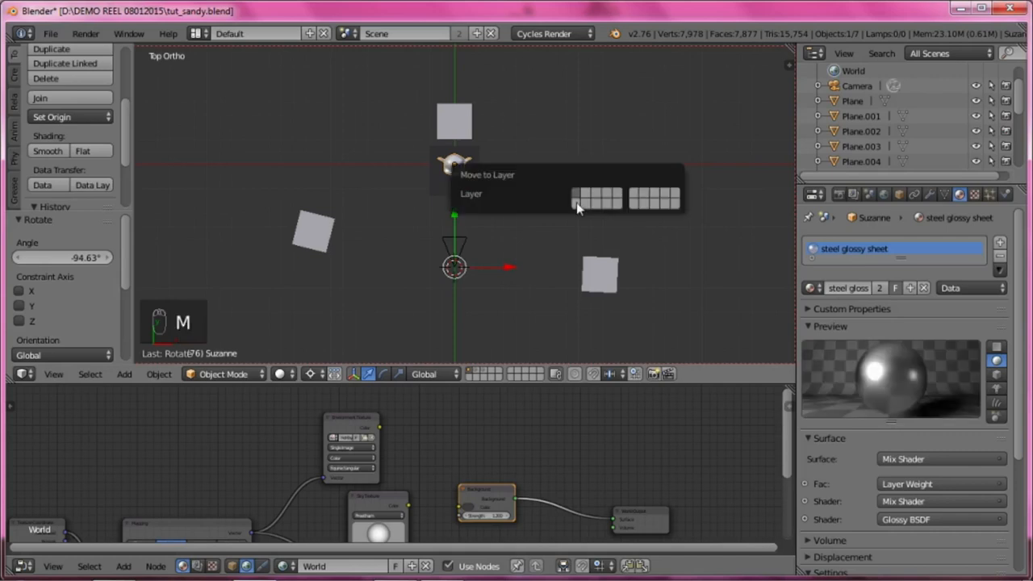
{"action": "left_click", "coordinate": [576, 202]}
{"action": "right_click", "coordinate": [469, 186]}
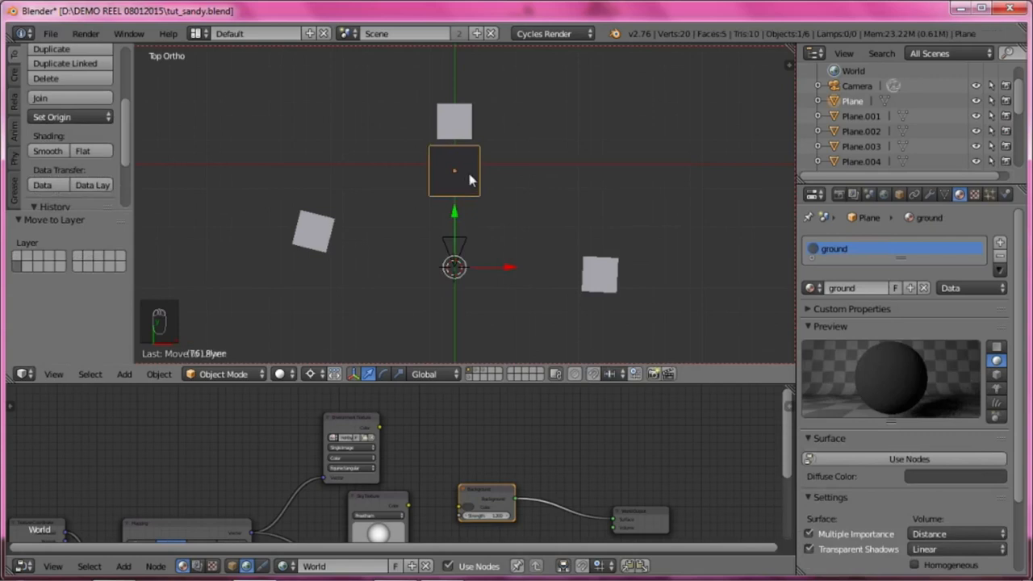
Step: Set the pivot point to Median Point and scale the ground plane up evenly around its own centre
{"action": "key", "text": "s"}
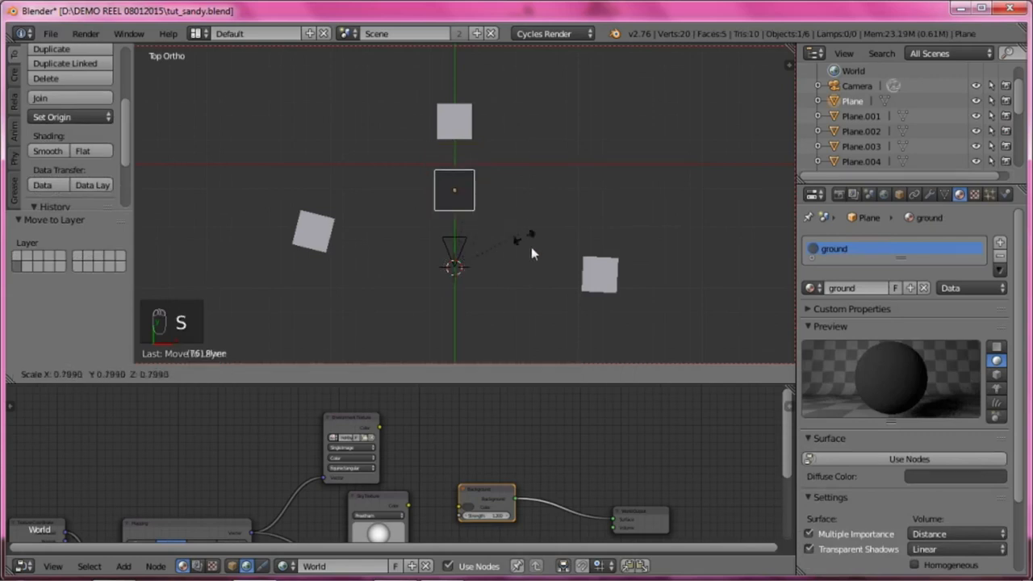
{"action": "right_click", "coordinate": [501, 227]}
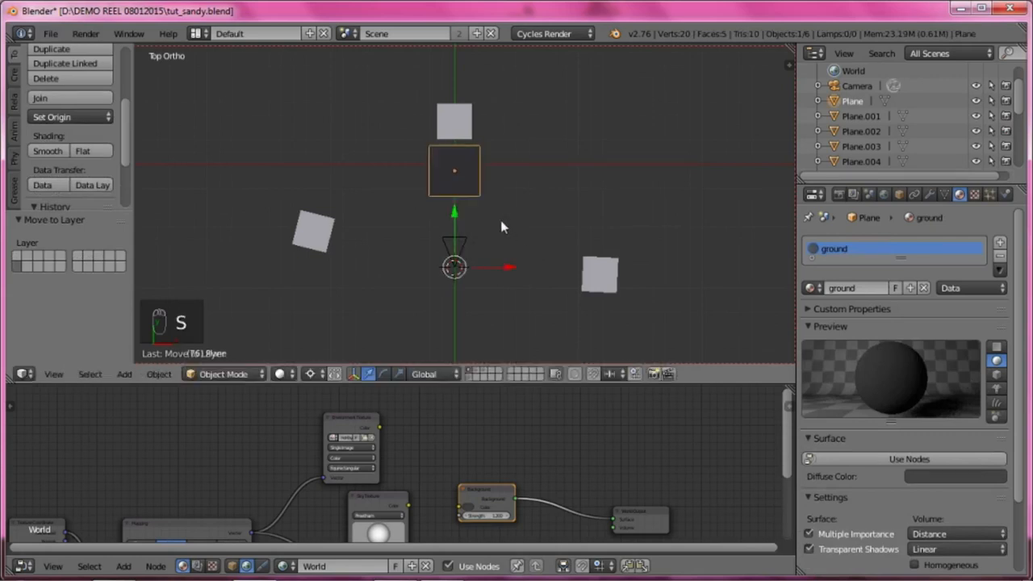
{"action": "left_click", "coordinate": [313, 374]}
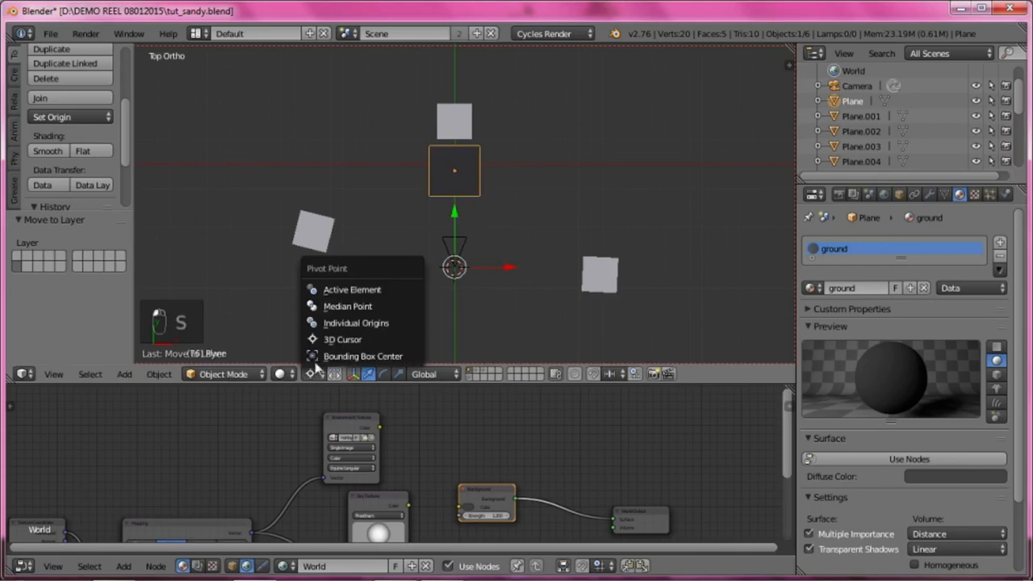
{"action": "left_click", "coordinate": [336, 306]}
{"action": "key", "text": "s"}
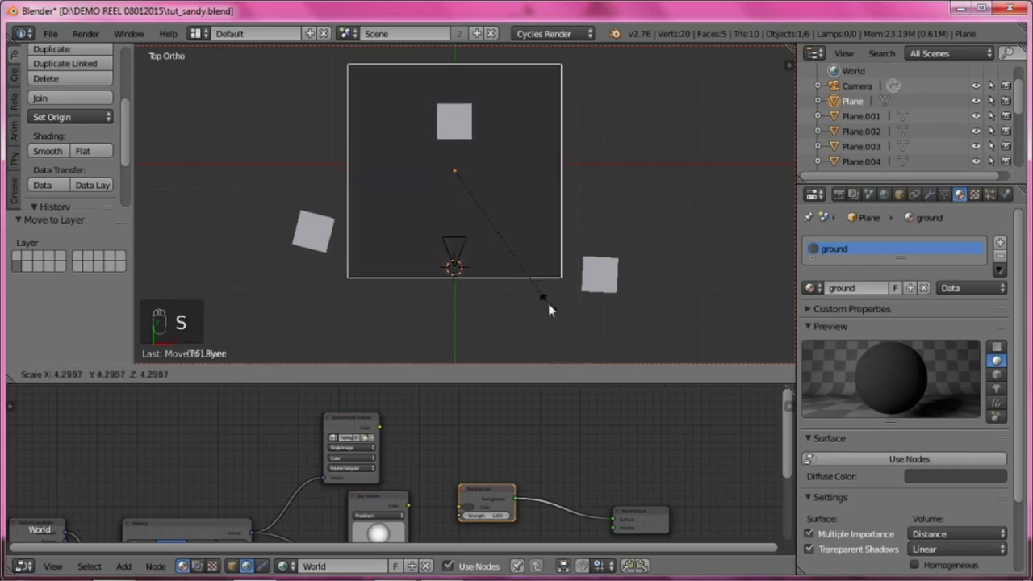
{"action": "left_click", "coordinate": [544, 295]}
{"action": "key", "text": "s"}
{"action": "left_click", "coordinate": [528, 249]}
Step: Move the ground plane about -5.986 along Y toward the camera and scale it by about 1.957
{"action": "left_click_drag", "start_coordinate": [451, 123], "coordinate": [477, 209]}
{"action": "scroll", "coordinate": [476, 210], "scroll_direction": "down", "scroll_amount": 3}
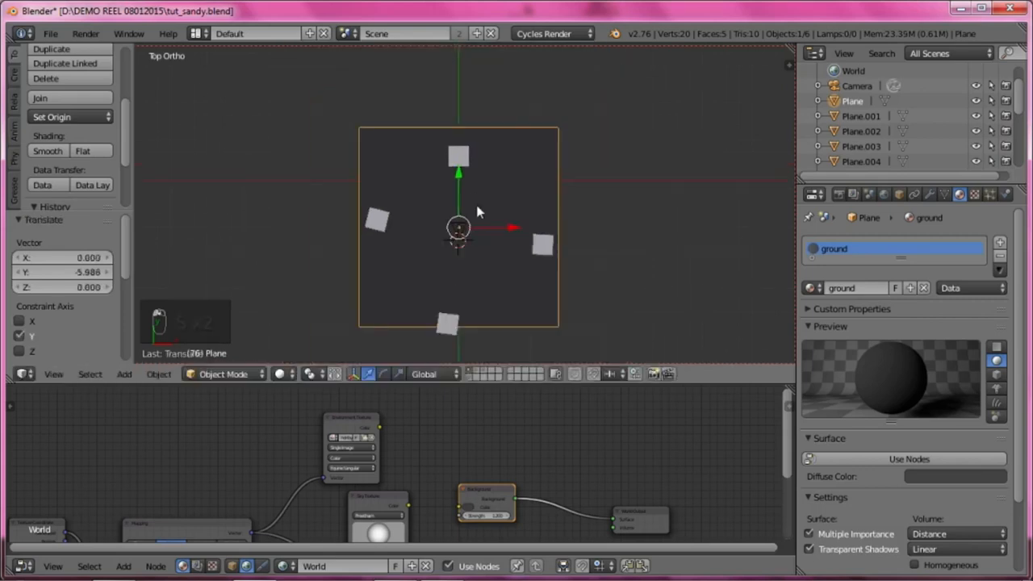
{"action": "key", "text": "s"}
{"action": "left_click", "coordinate": [513, 200]}
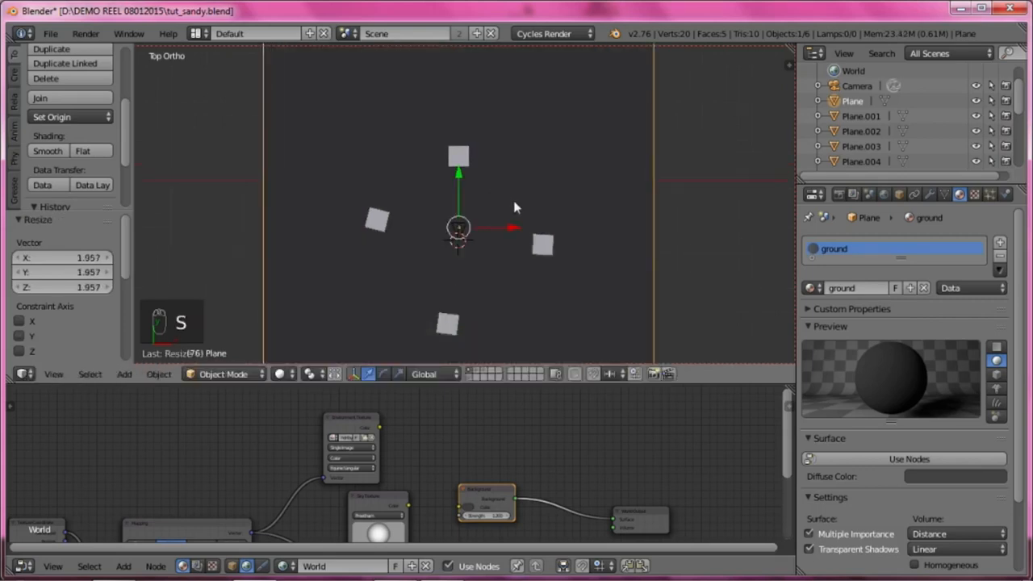
Step: Select the camera, look through it, and set a render border just inside the camera frame
{"action": "scroll", "coordinate": [473, 275], "scroll_direction": "up", "scroll_amount": 3}
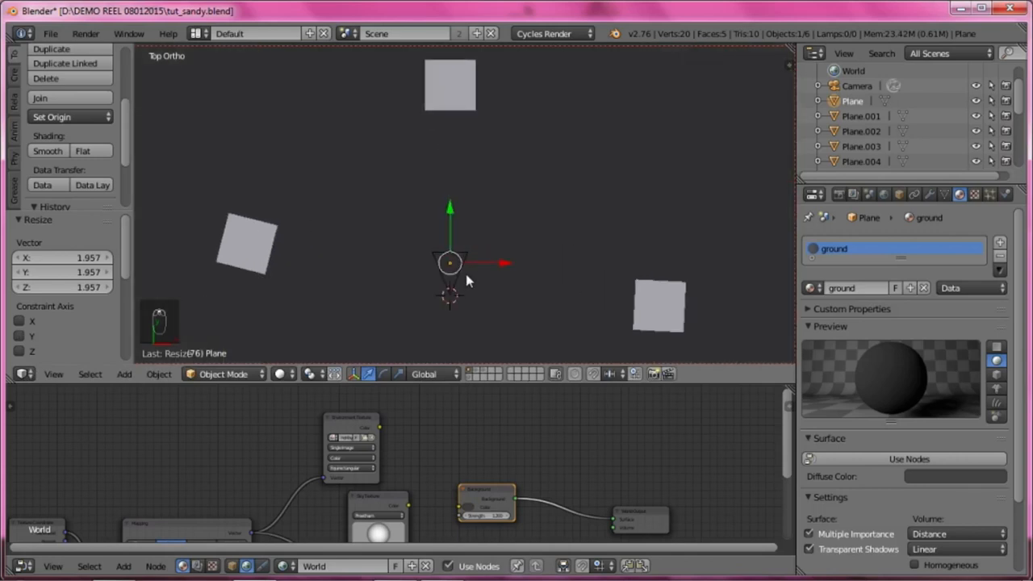
{"action": "right_click", "coordinate": [472, 251]}
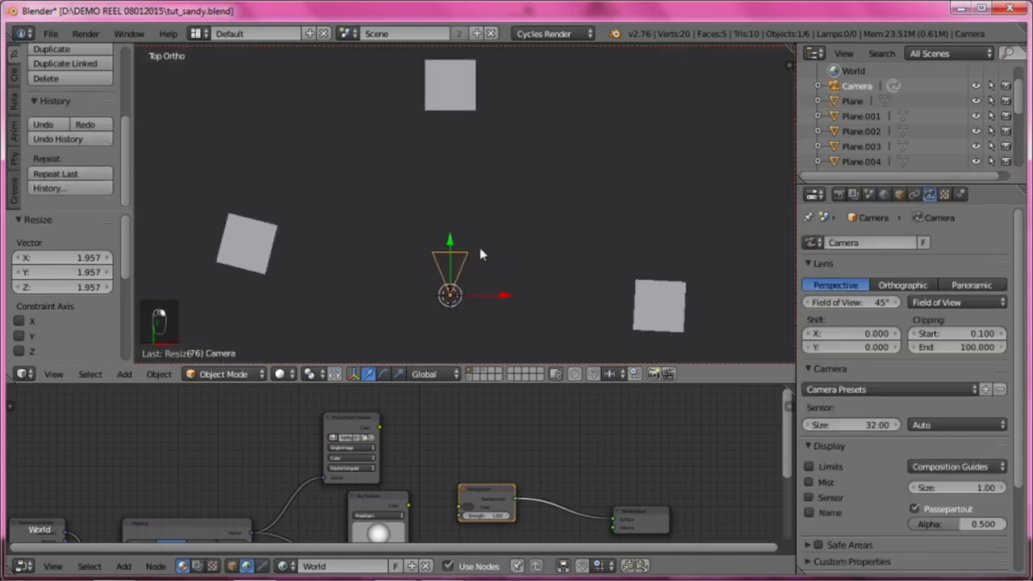
{"action": "key", "text": "KP_0"}
{"action": "scroll", "coordinate": [479, 255], "scroll_direction": "down", "scroll_amount": 3}
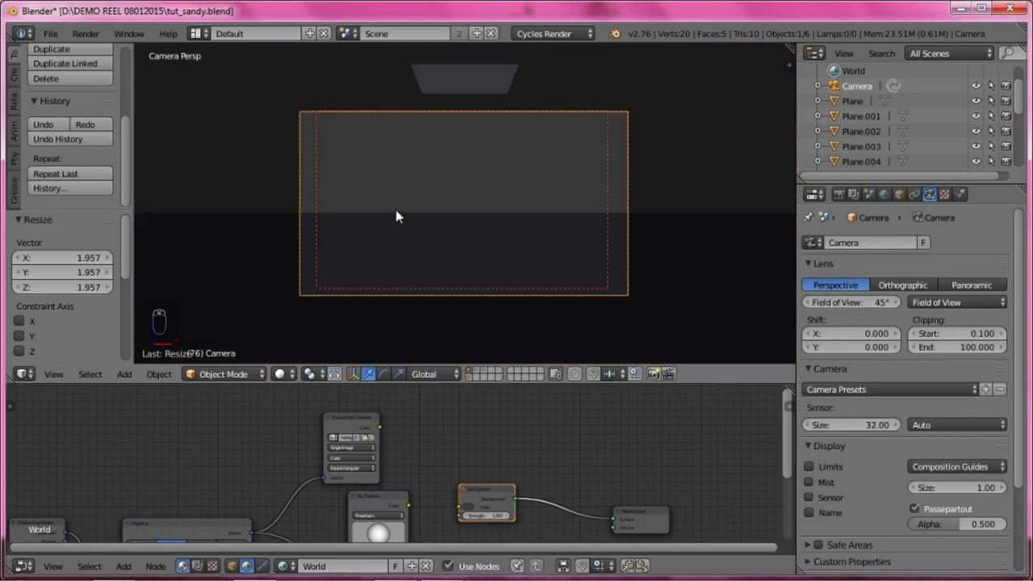
{"action": "key", "text": "ctrl+b"}
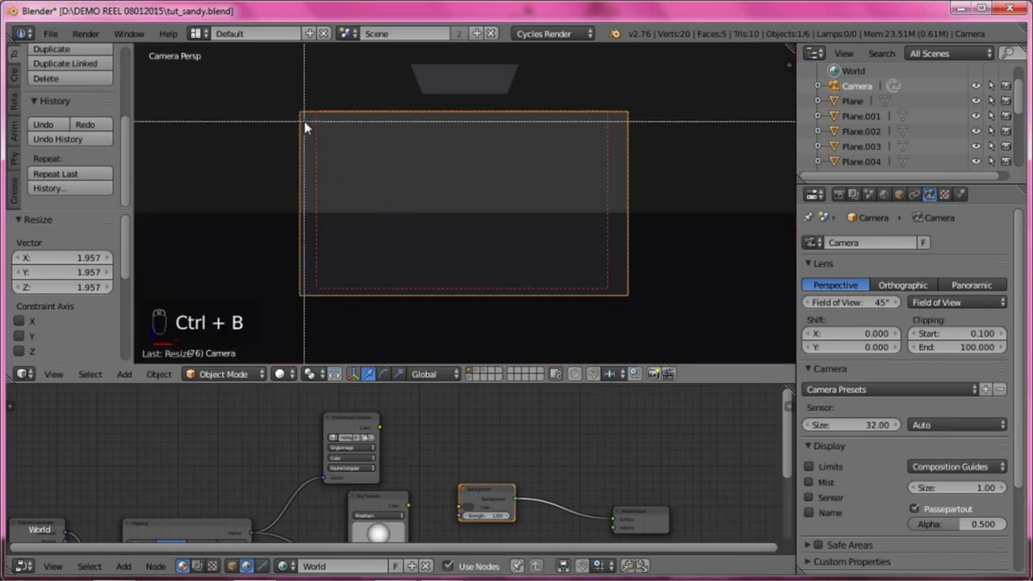
{"action": "left_click_drag", "start_coordinate": [294, 107], "coordinate": [634, 302]}
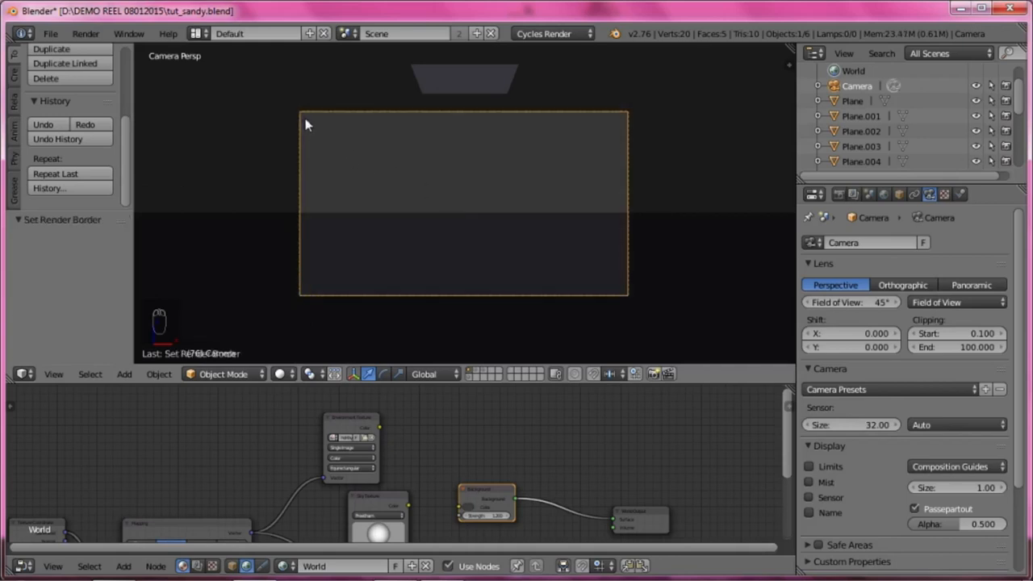
{"action": "key", "text": "ctrl+b"}
{"action": "left_click_drag", "start_coordinate": [305, 116], "coordinate": [627, 288]}
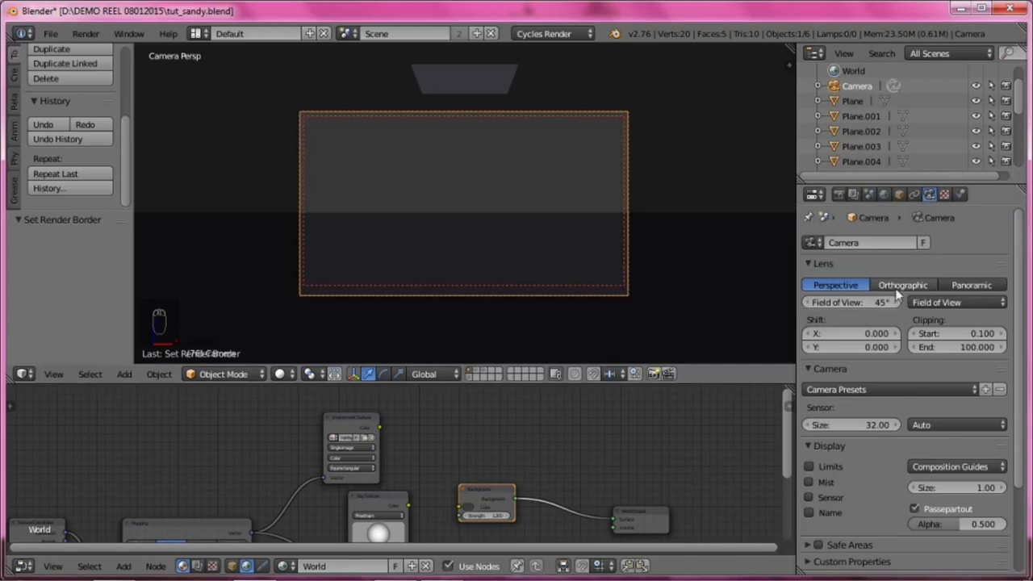
Step: Set the camera's field of view to 90° and switch its lens to Panoramic with the Equirectangular type
{"action": "left_click", "coordinate": [868, 304]}
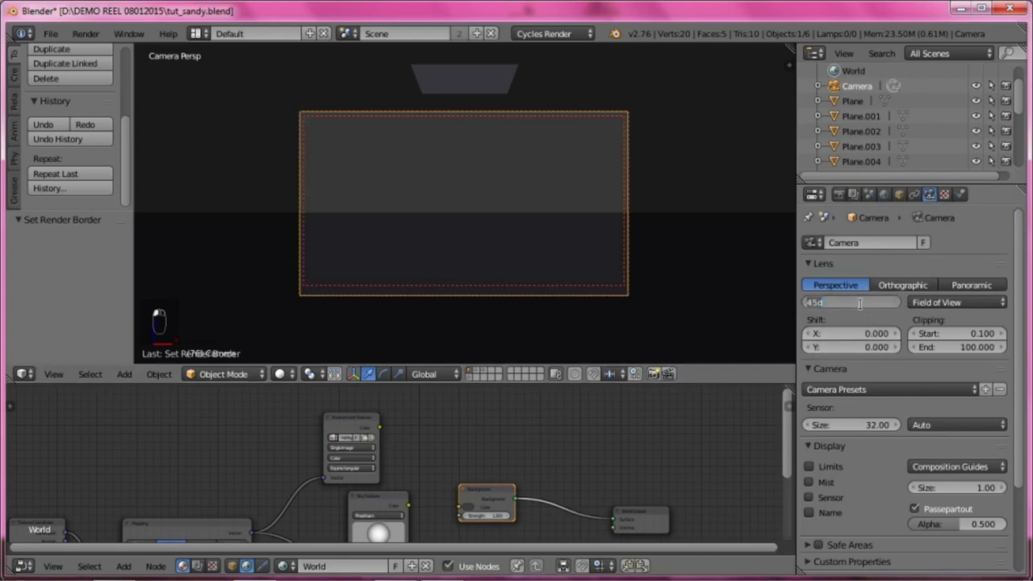
{"action": "type", "text": "90"}
{"action": "key", "text": "Return"}
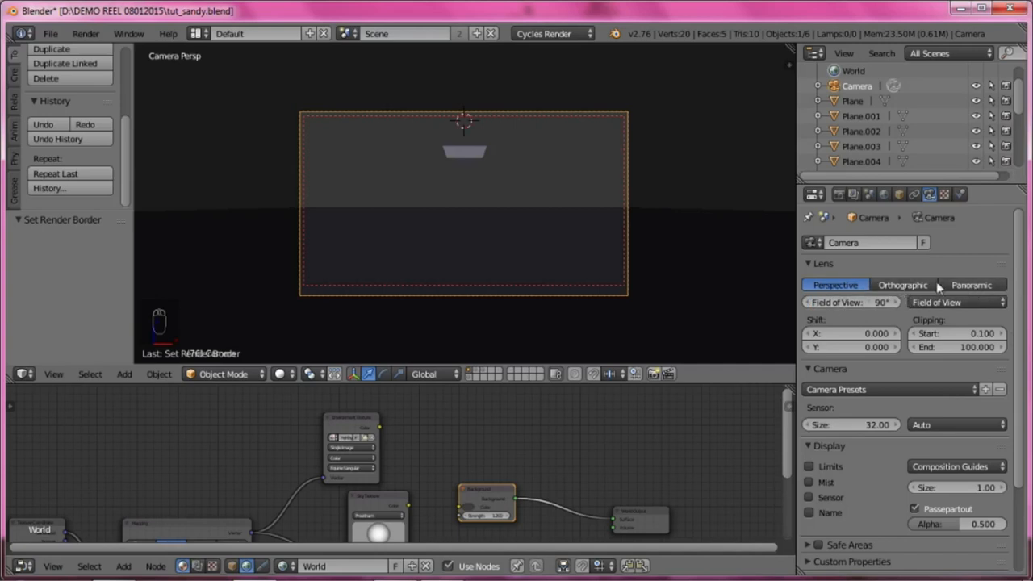
{"action": "left_click", "coordinate": [978, 284]}
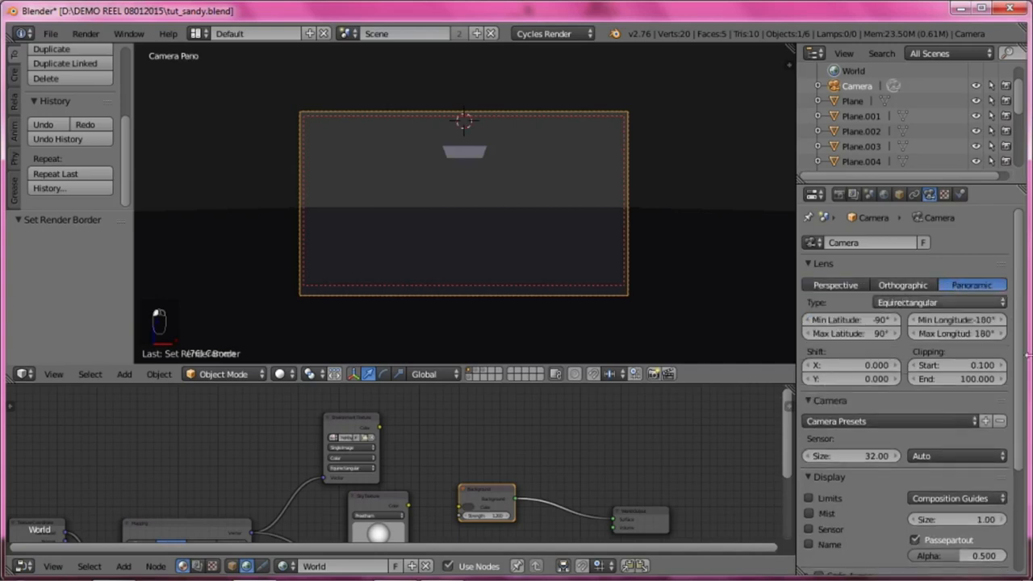
{"action": "left_click", "coordinate": [943, 300]}
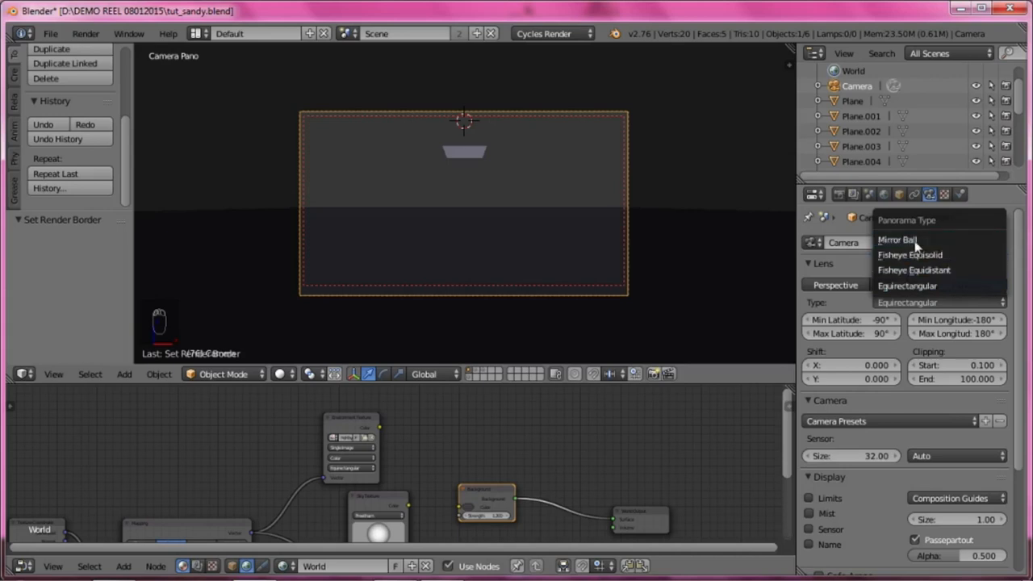
{"action": "left_click", "coordinate": [901, 287]}
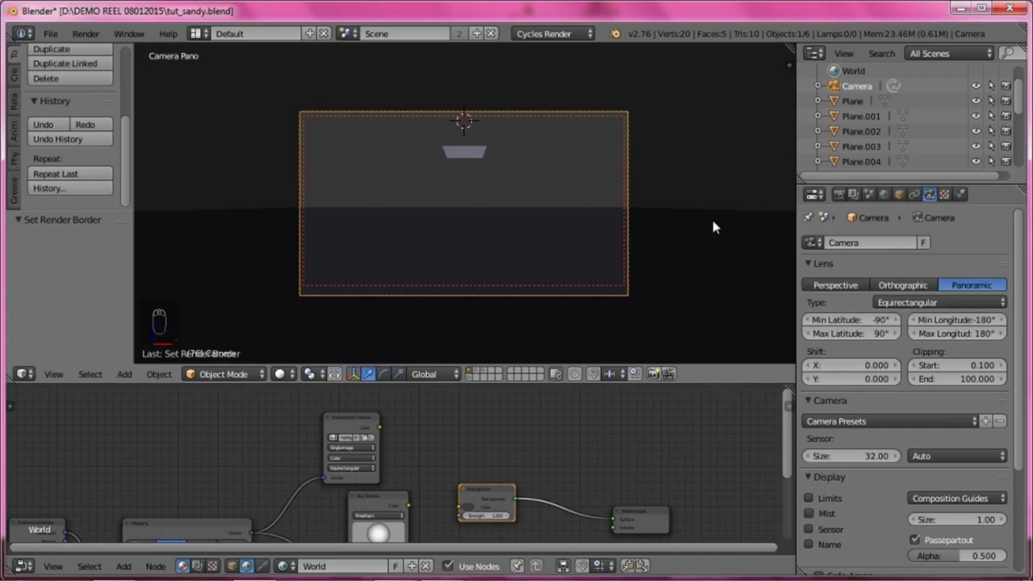
Step: Examine the 3D viewport's view, clipping, 3D cursor and item properties
{"action": "key", "text": "n"}
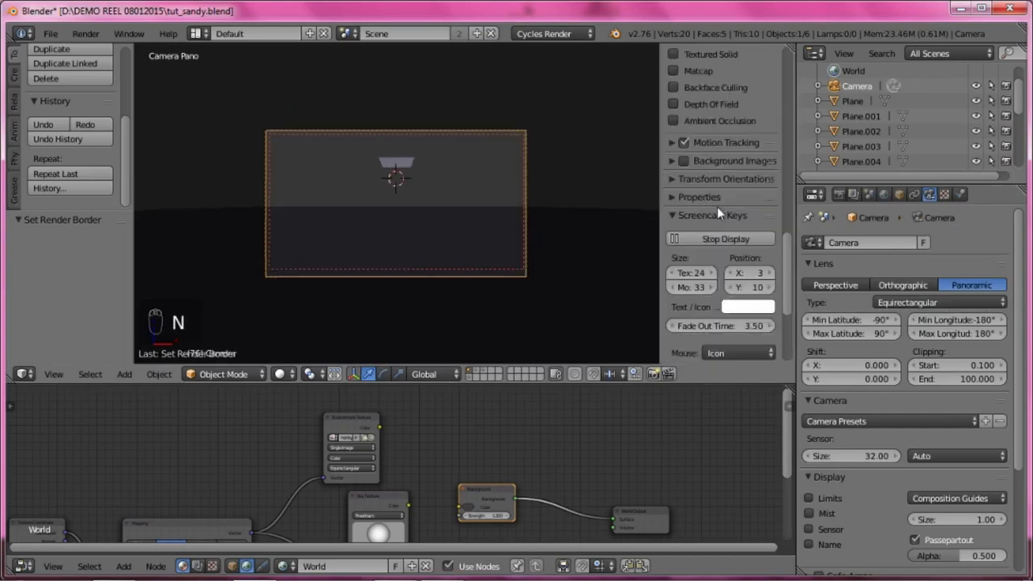
{"action": "left_click", "coordinate": [671, 215]}
{"action": "scroll", "coordinate": [710, 179], "scroll_direction": "up", "scroll_amount": 5}
{"action": "scroll", "coordinate": [710, 180], "scroll_direction": "up", "scroll_amount": 3}
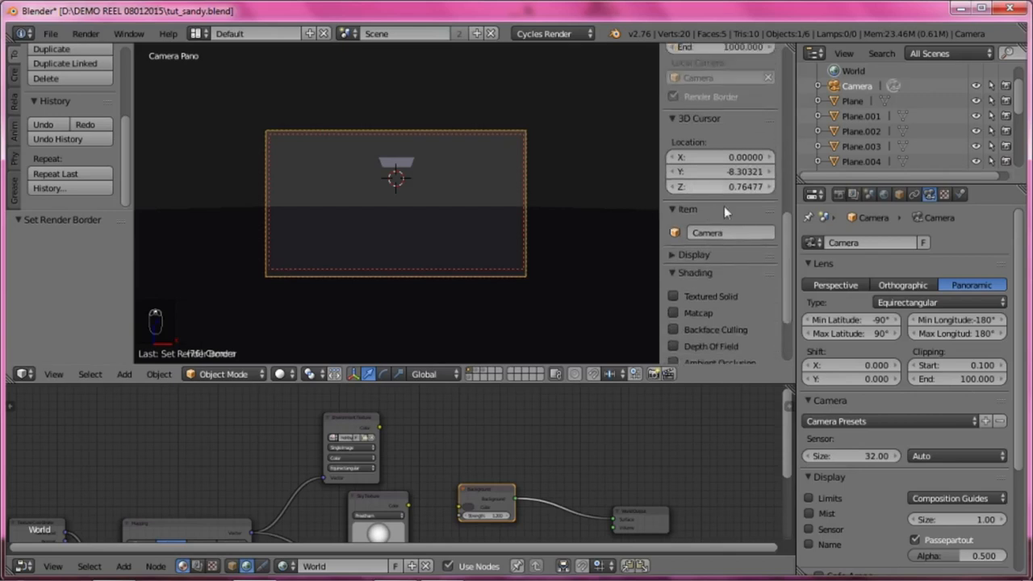
{"action": "scroll", "coordinate": [701, 178], "scroll_direction": "up", "scroll_amount": 3}
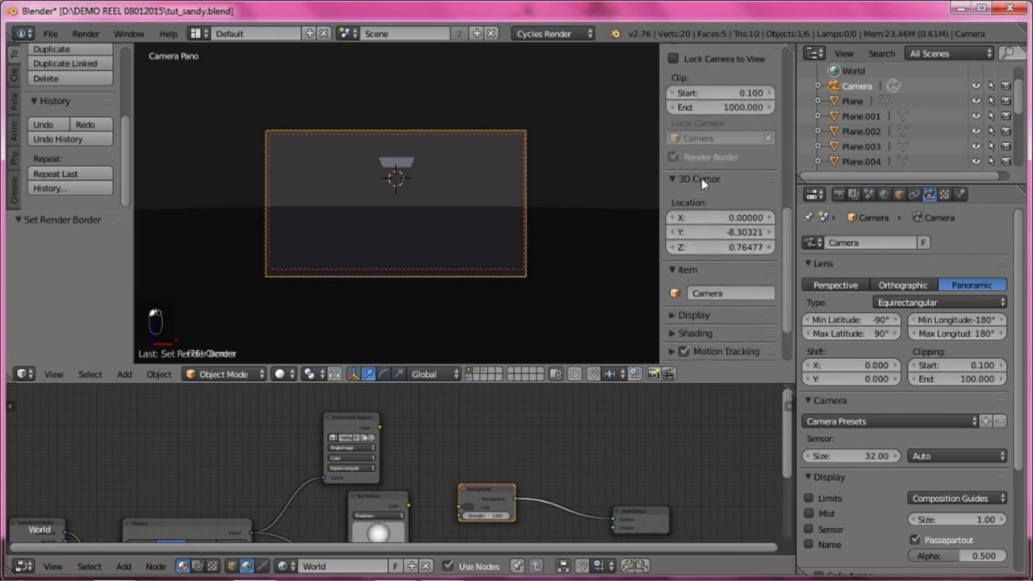
{"action": "scroll", "coordinate": [702, 177], "scroll_direction": "up", "scroll_amount": 3}
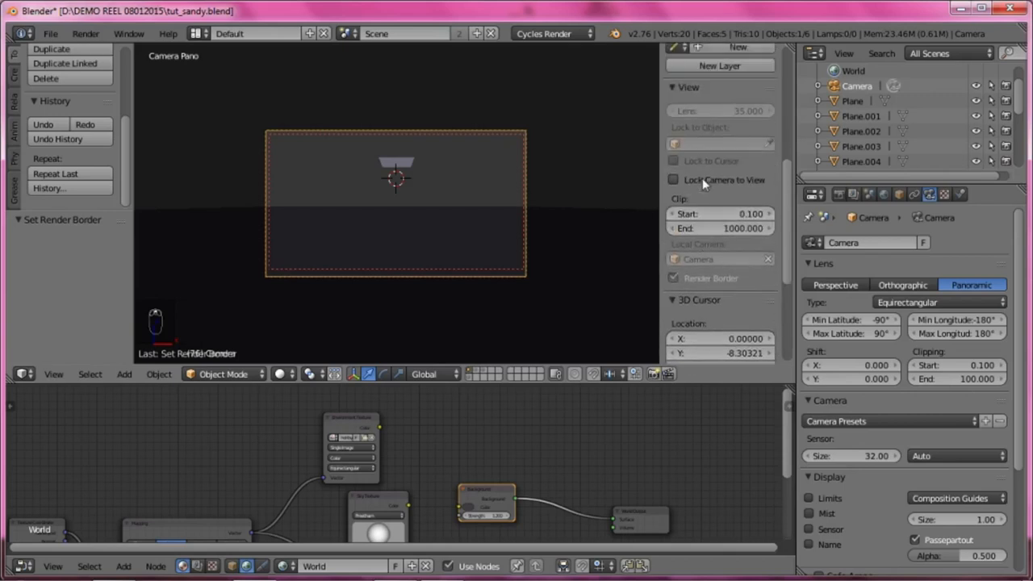
{"action": "scroll", "coordinate": [702, 178], "scroll_direction": "down", "scroll_amount": 6}
{"action": "scroll", "coordinate": [702, 181], "scroll_direction": "down", "scroll_amount": 1}
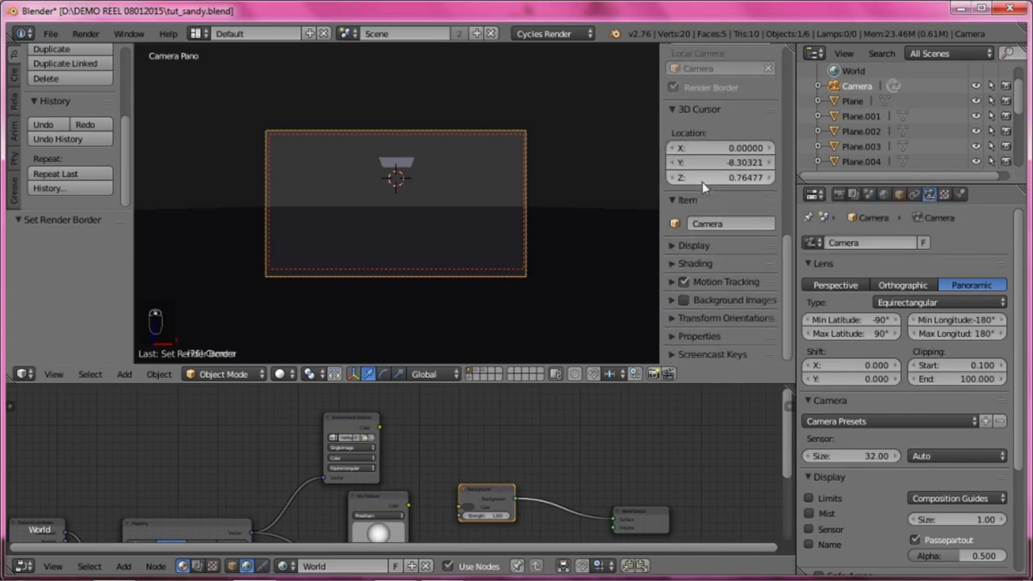
{"action": "key", "text": "n"}
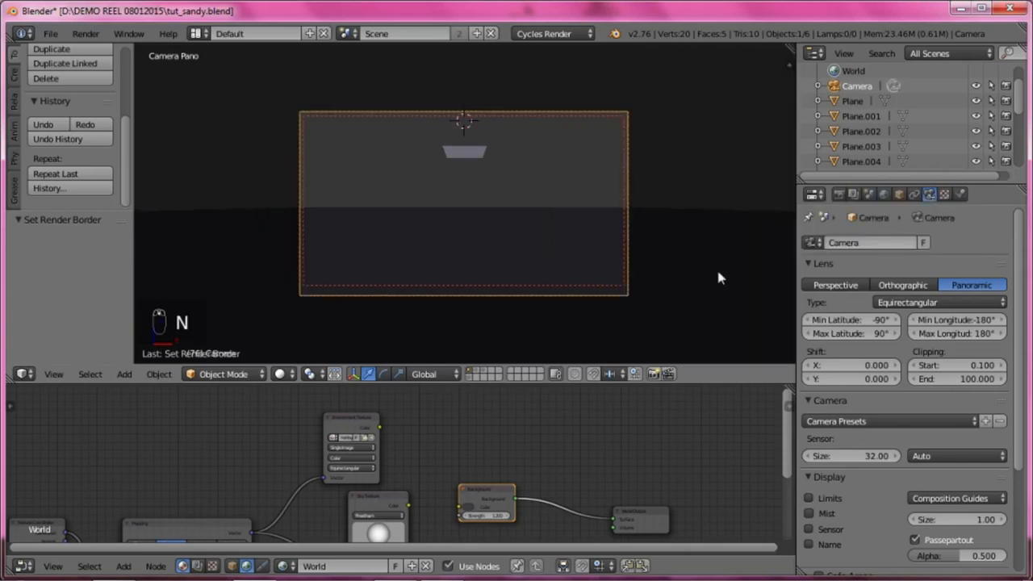
Step: Check the render layer and render settings, and preview the panoramic camera view in rendered shading
{"action": "left_click", "coordinate": [853, 195]}
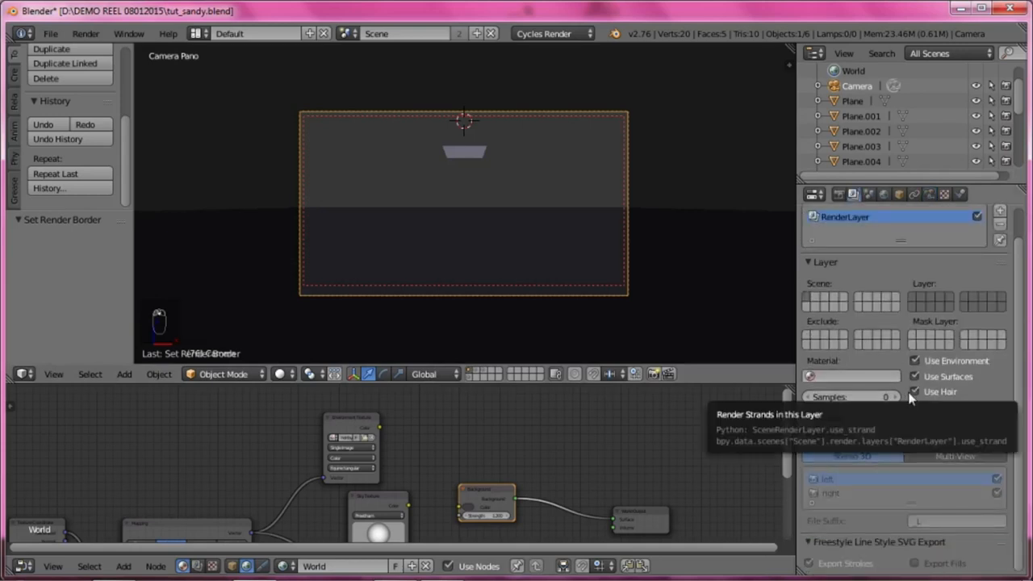
{"action": "left_click", "coordinate": [839, 195]}
{"action": "scroll", "coordinate": [861, 416], "scroll_direction": "down", "scroll_amount": 1}
{"action": "scroll", "coordinate": [861, 416], "scroll_direction": "up", "scroll_amount": 1}
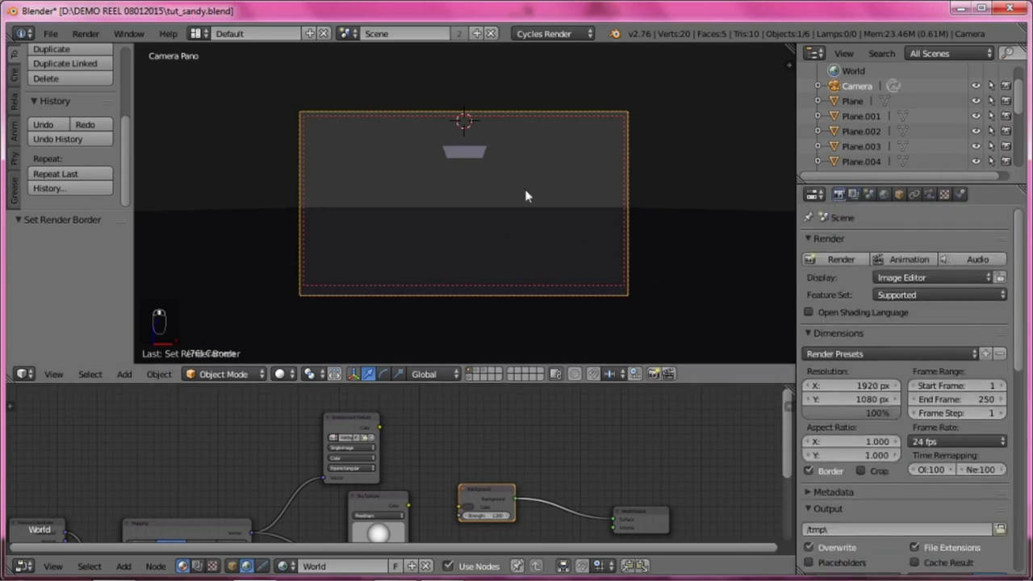
{"action": "scroll", "coordinate": [484, 219], "scroll_direction": "up", "scroll_amount": 2}
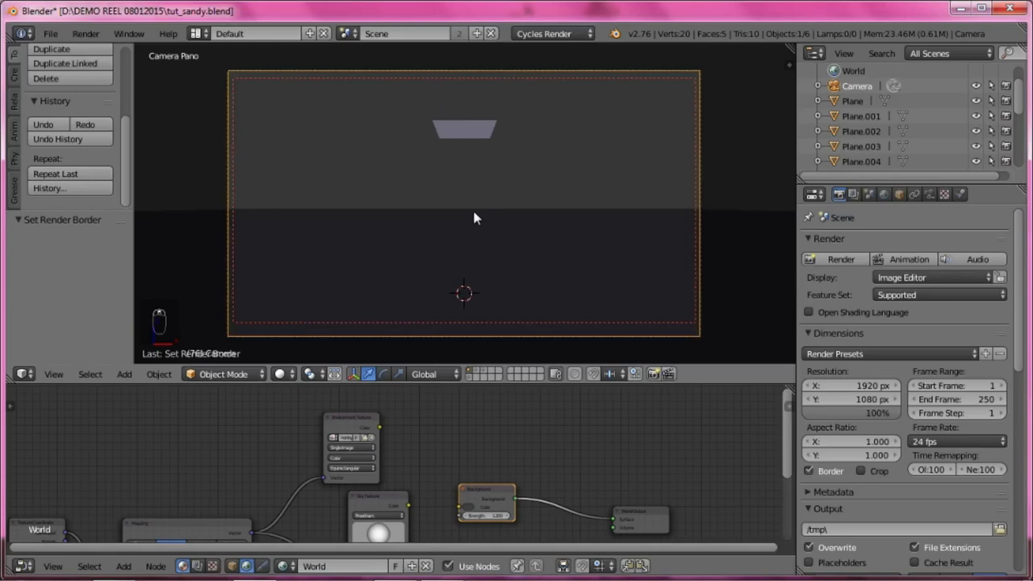
{"action": "key", "text": "shift+z"}
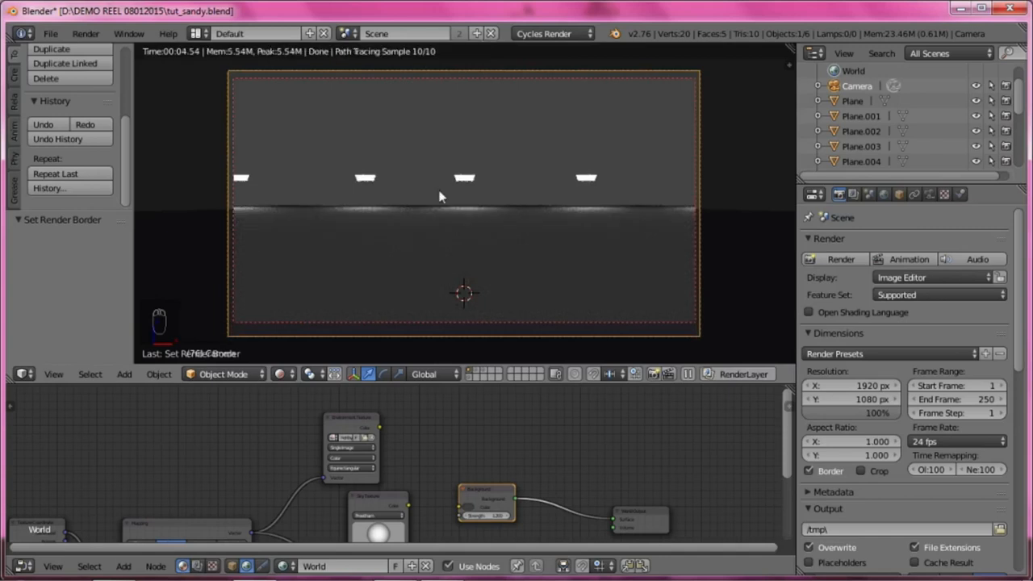
Step: Compare the preview with the hdr studio reference image in Windows Photo Viewer, and return the Blender viewport to solid shading
{"action": "mouse_move", "coordinate": [453, 578]}
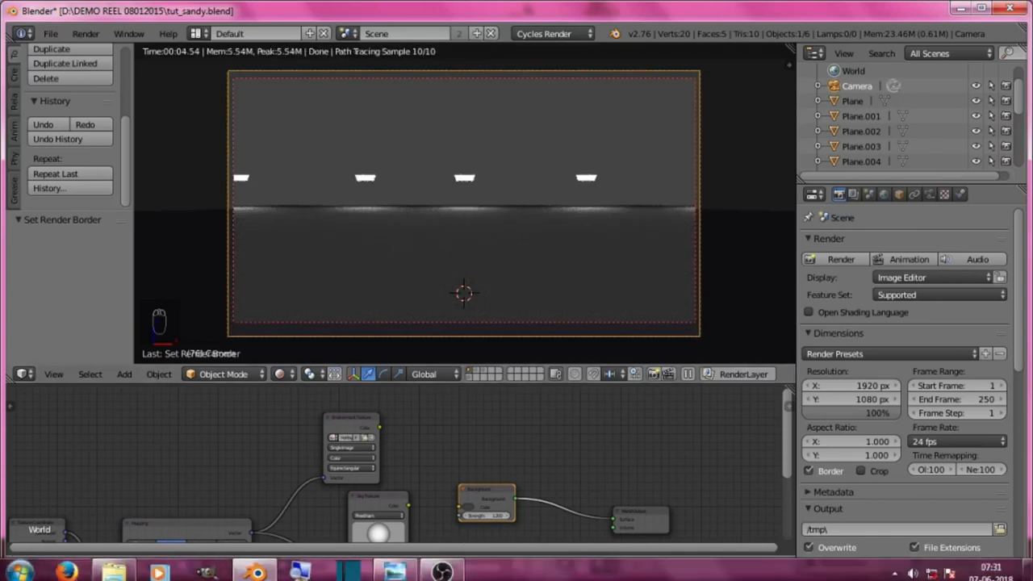
{"action": "left_click", "coordinate": [397, 564]}
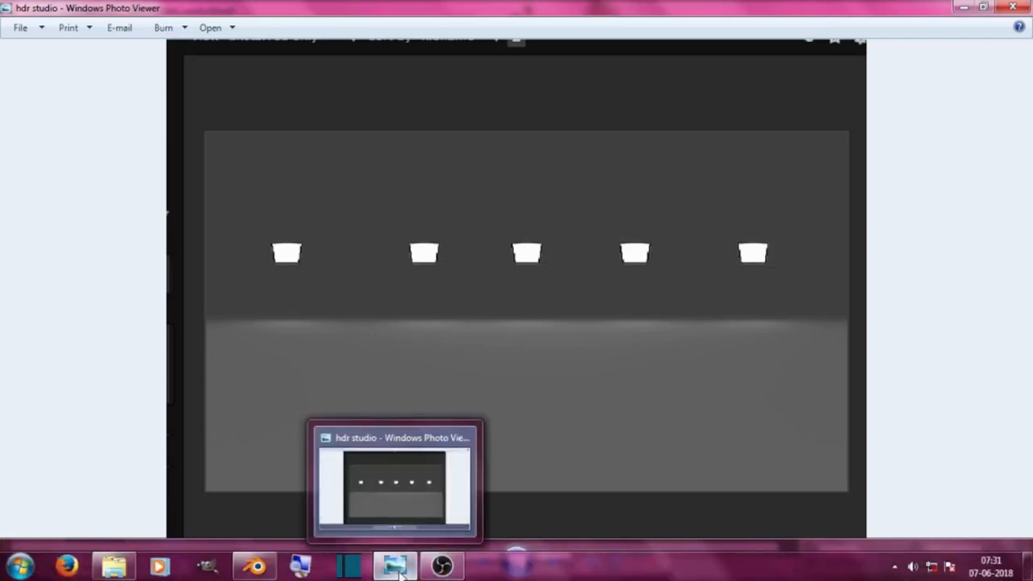
{"action": "left_click", "coordinate": [400, 571]}
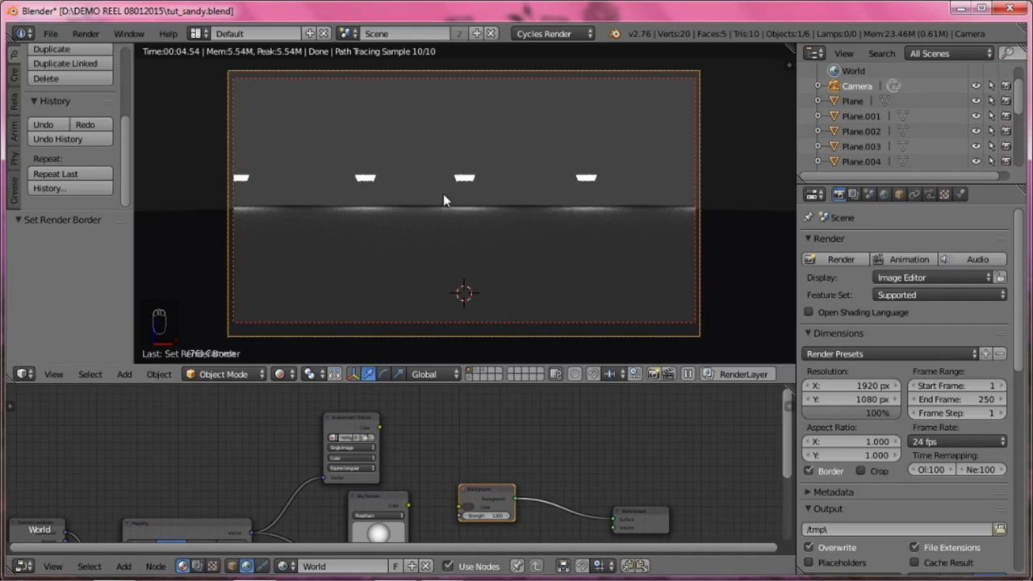
{"action": "key", "text": "shift+z"}
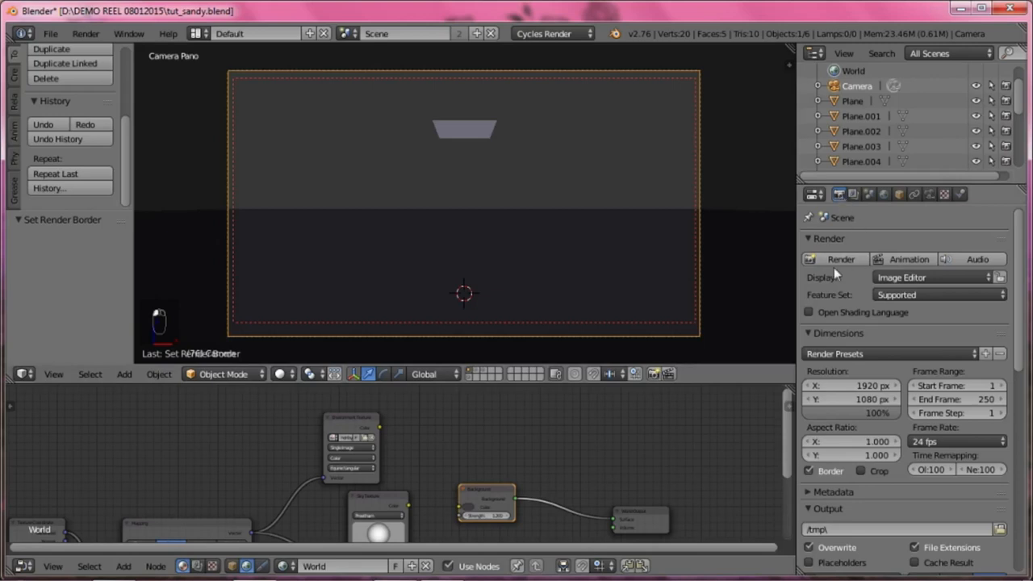
Step: Set the render output file format to PNG
{"action": "scroll", "coordinate": [880, 324], "scroll_direction": "down", "scroll_amount": 5}
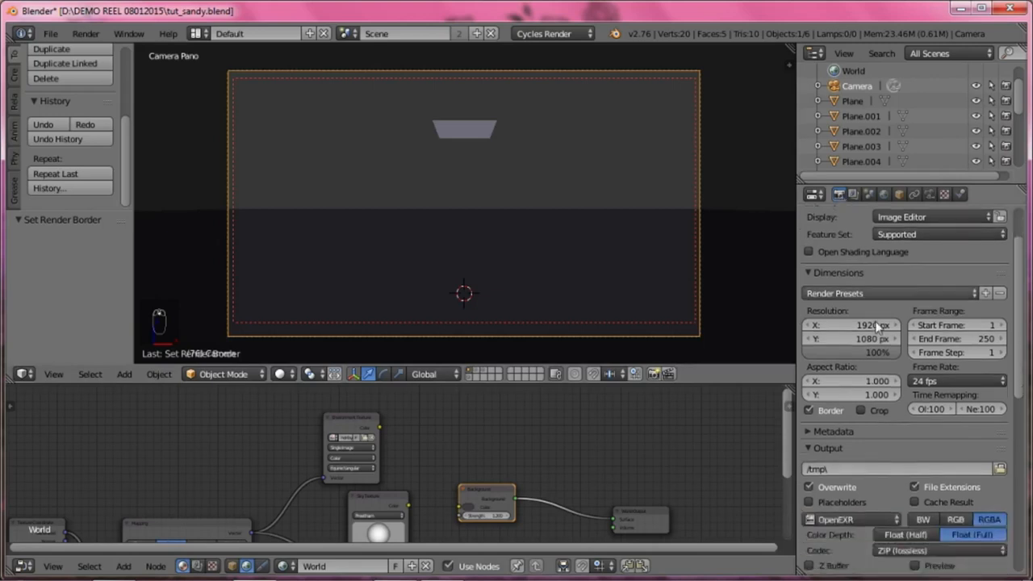
{"action": "scroll", "coordinate": [891, 339], "scroll_direction": "down", "scroll_amount": 1}
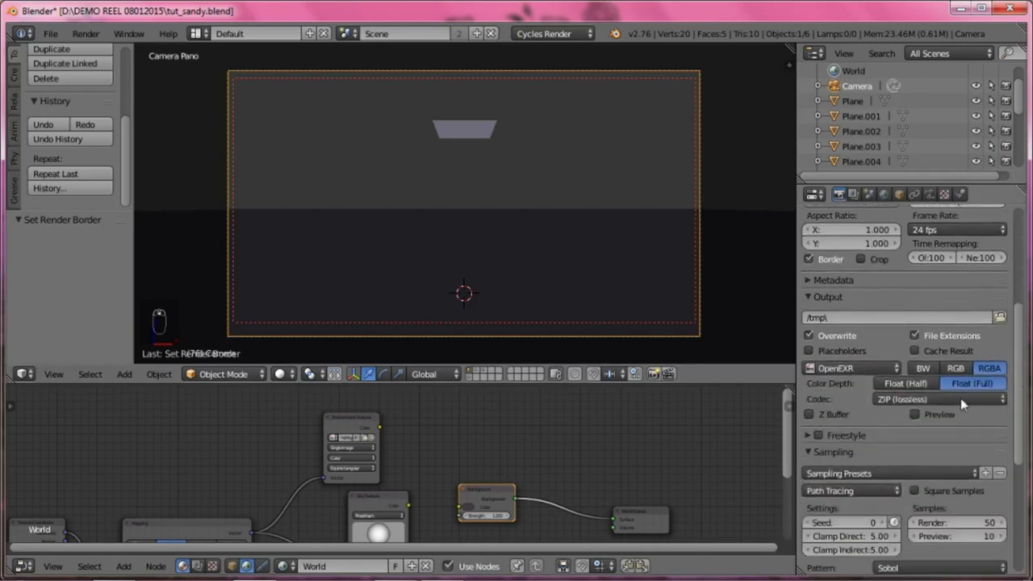
{"action": "left_click", "coordinate": [838, 368]}
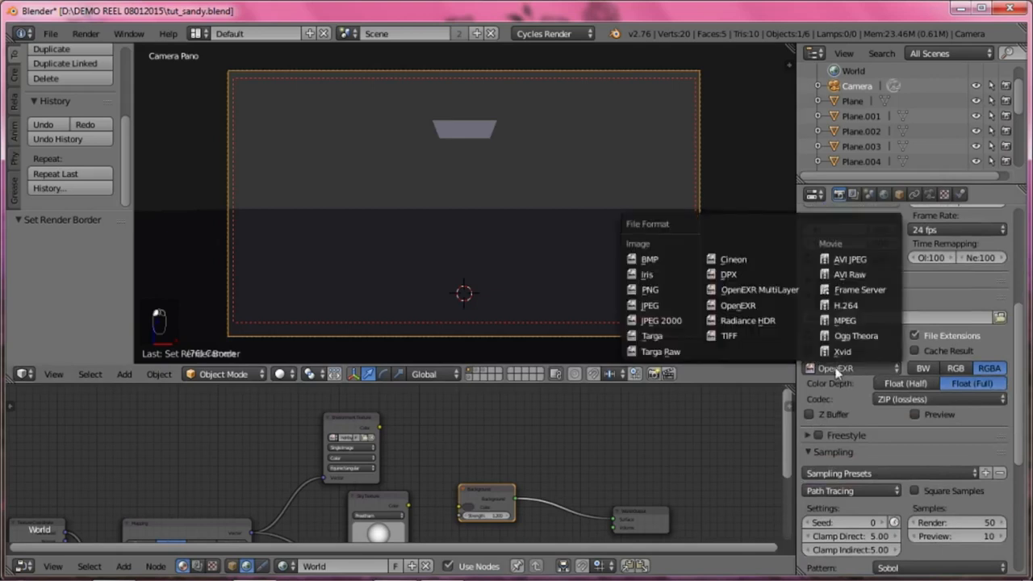
{"action": "left_click", "coordinate": [663, 291]}
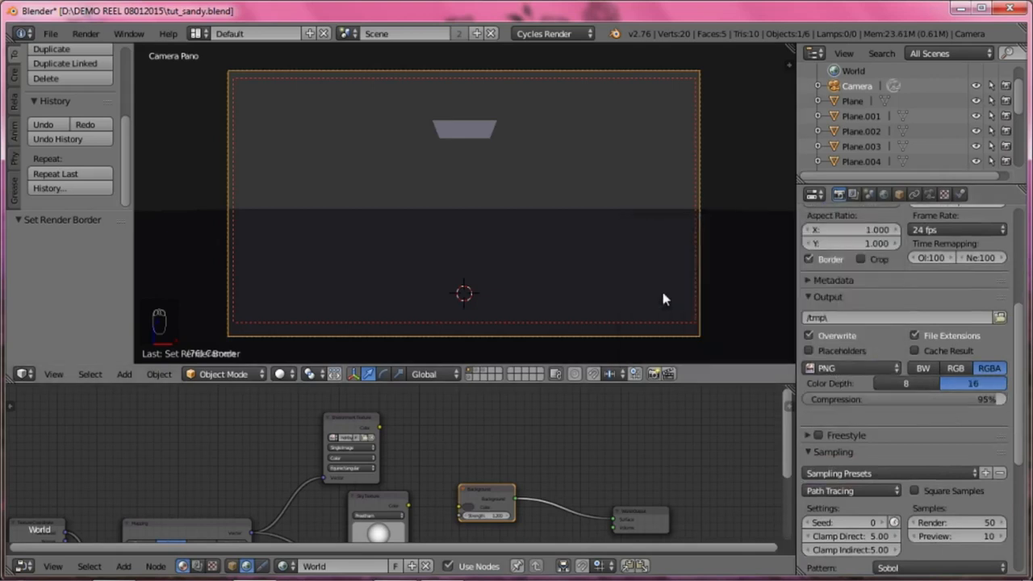
Step: Set the render output file format to OpenEXR with Float (Full) color depth
{"action": "left_click", "coordinate": [843, 367]}
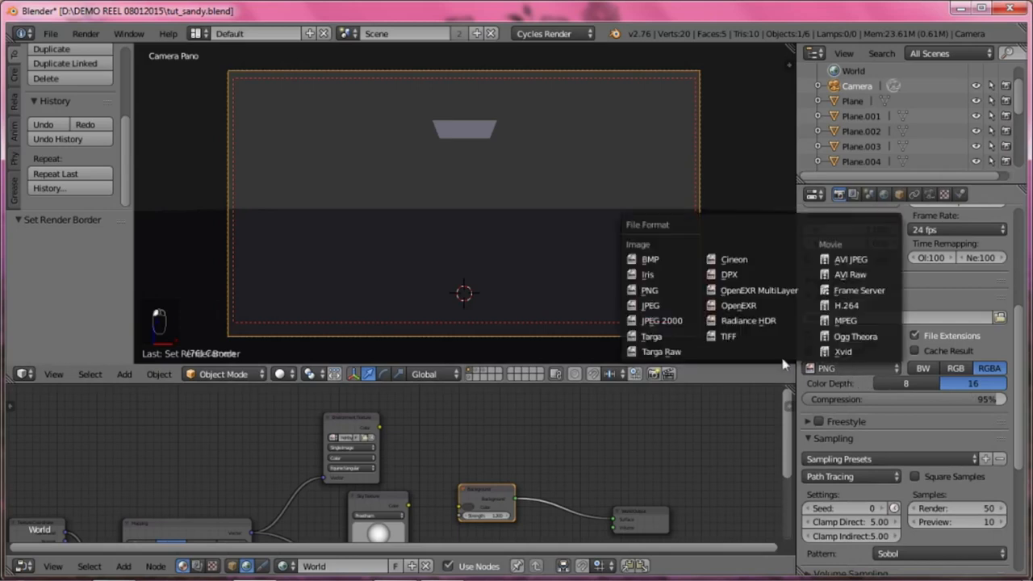
{"action": "left_click", "coordinate": [737, 307]}
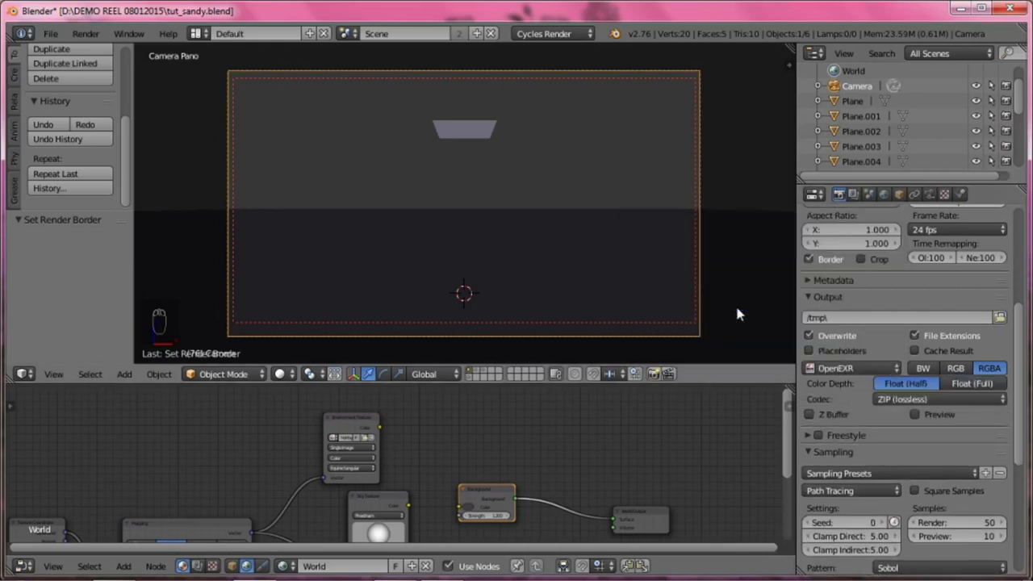
{"action": "left_click", "coordinate": [834, 368]}
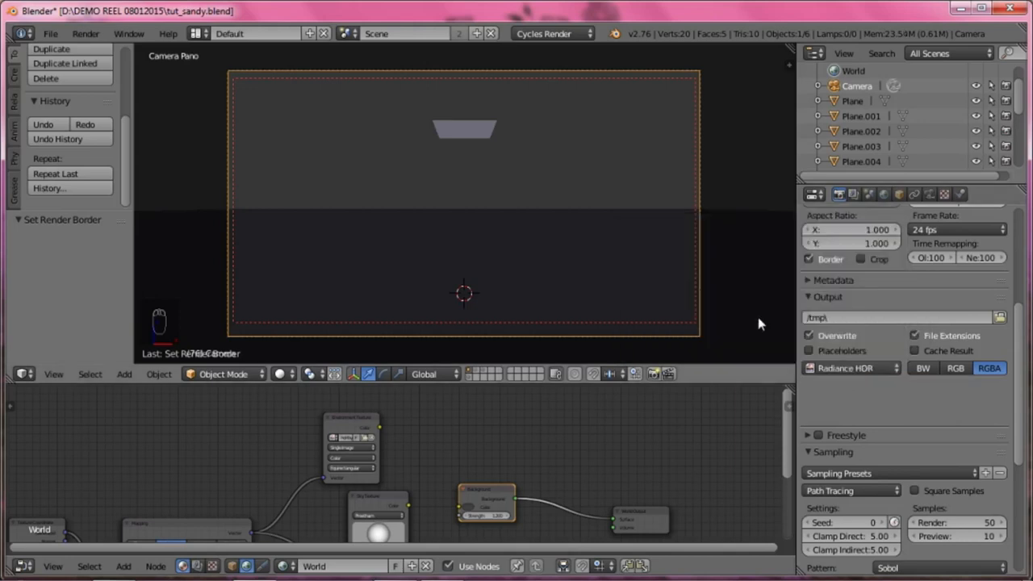
{"action": "left_click", "coordinate": [757, 318]}
{"action": "left_click", "coordinate": [845, 367]}
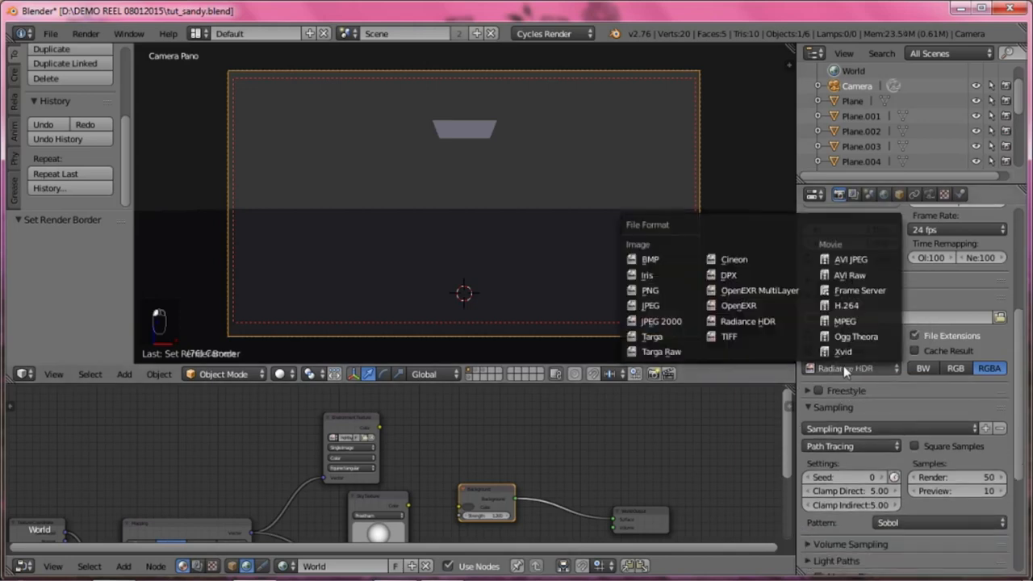
{"action": "left_click", "coordinate": [753, 307]}
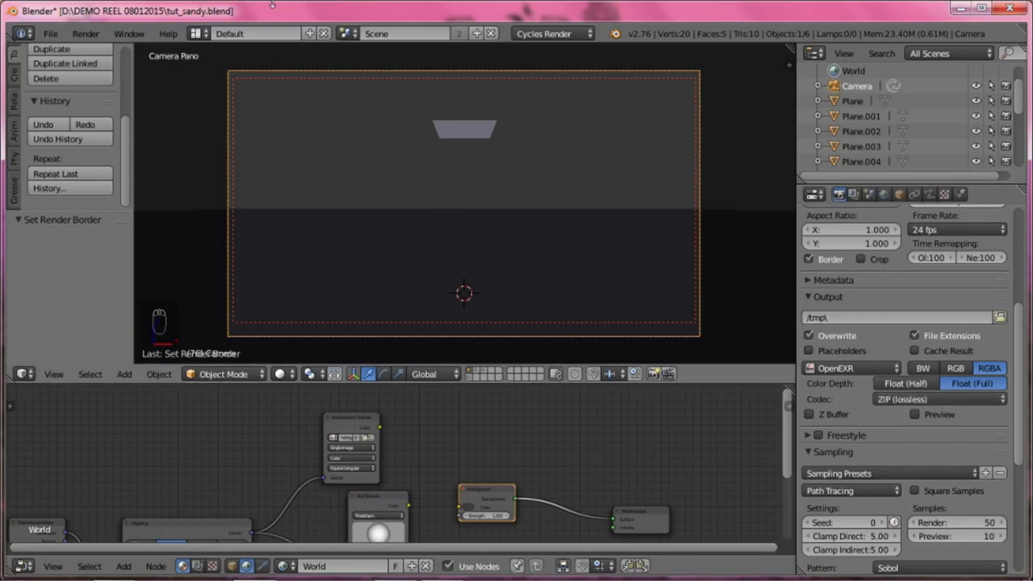
Step: Check the files in the HDR image folder, and preview the panoramic camera view in rendered shading
{"action": "mouse_move", "coordinate": [201, 577]}
{"action": "left_click", "coordinate": [113, 567]}
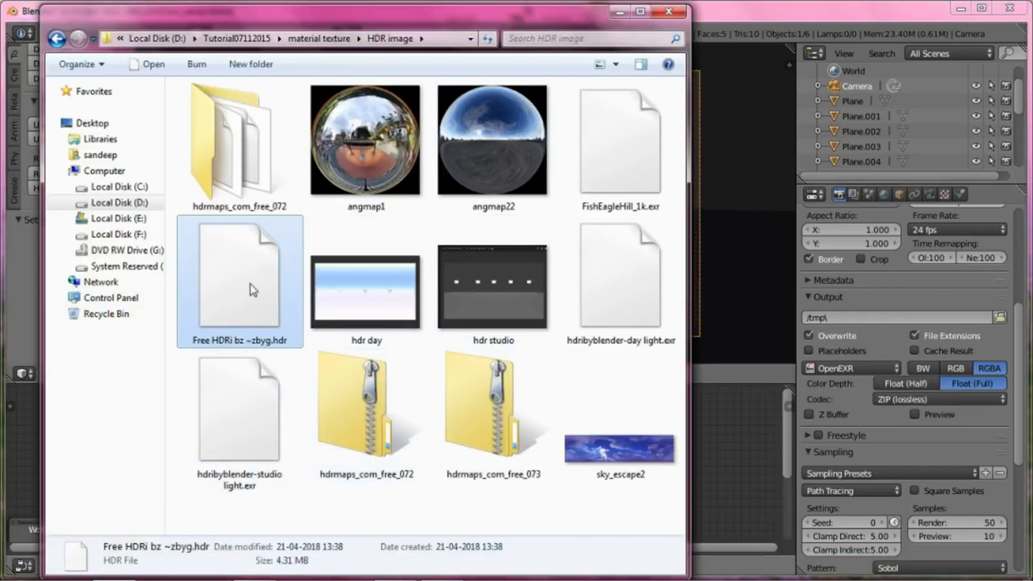
{"action": "left_click", "coordinate": [619, 12]}
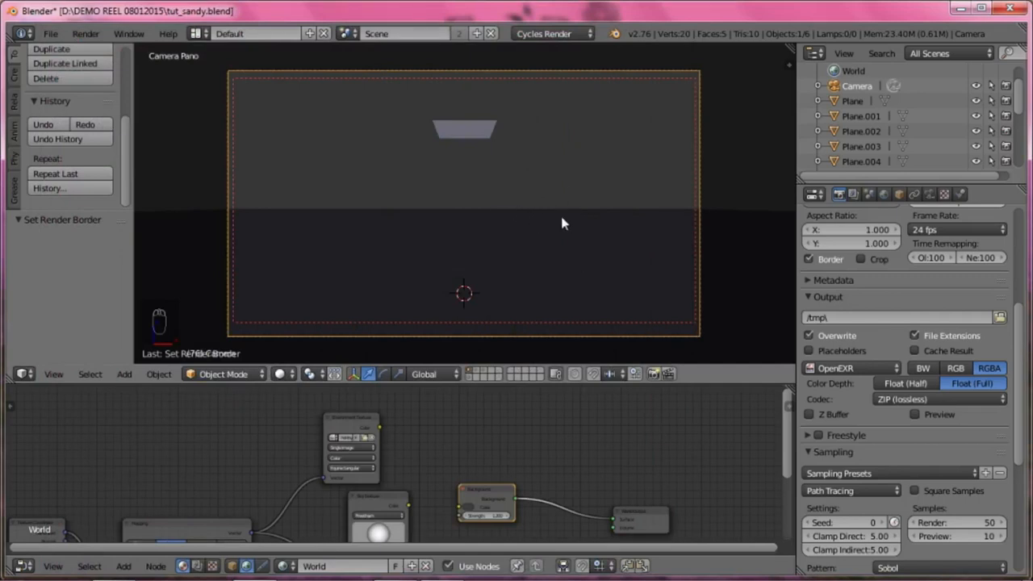
{"action": "key", "text": "shift+z"}
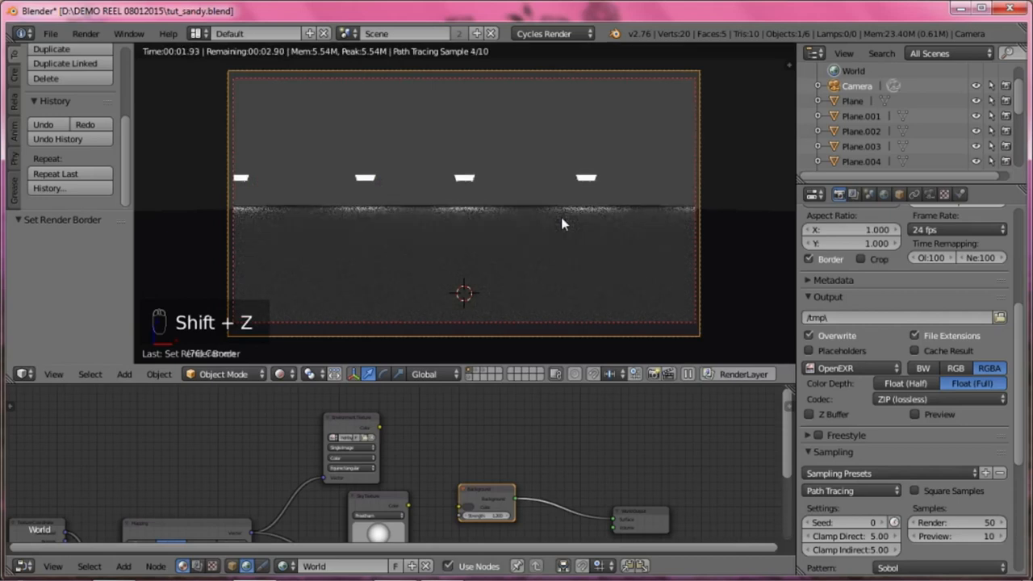
{"action": "key", "text": "shift+z"}
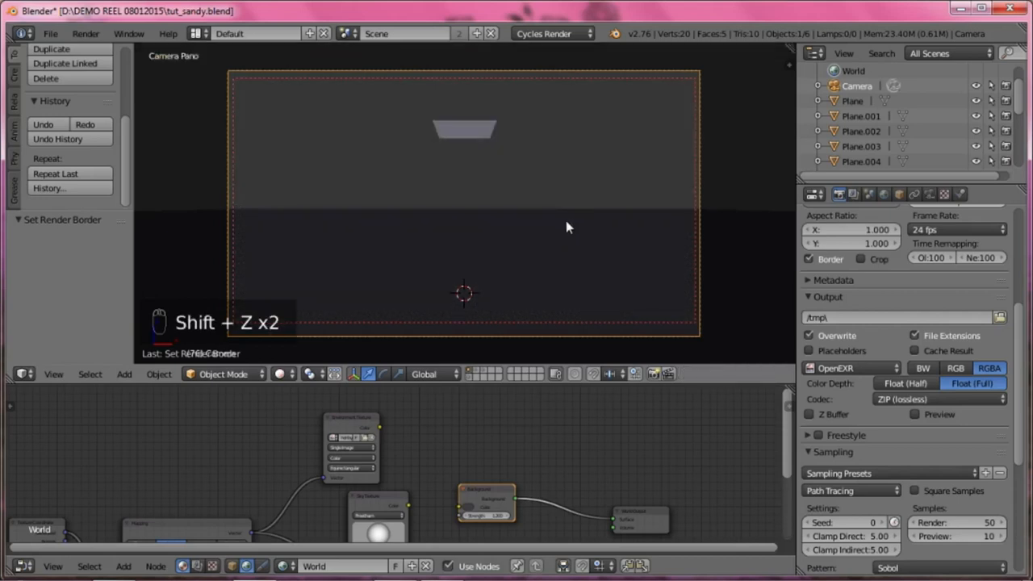
Step: Delete the four emission planes surrounding the panoramic camera
{"action": "key", "text": "KP_0"}
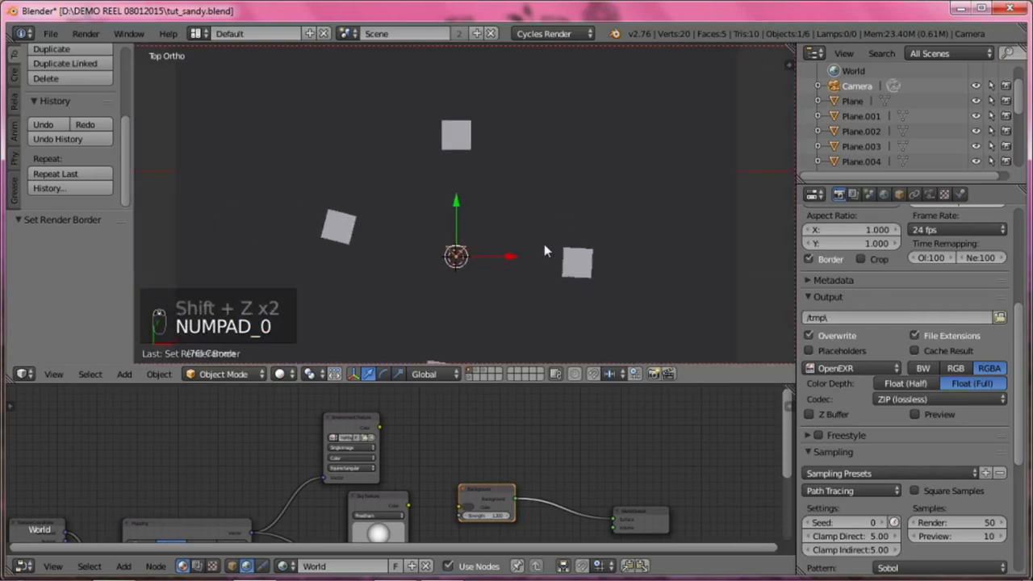
{"action": "scroll", "coordinate": [576, 248], "scroll_direction": "down", "scroll_amount": 2}
{"action": "right_click", "coordinate": [542, 246]}
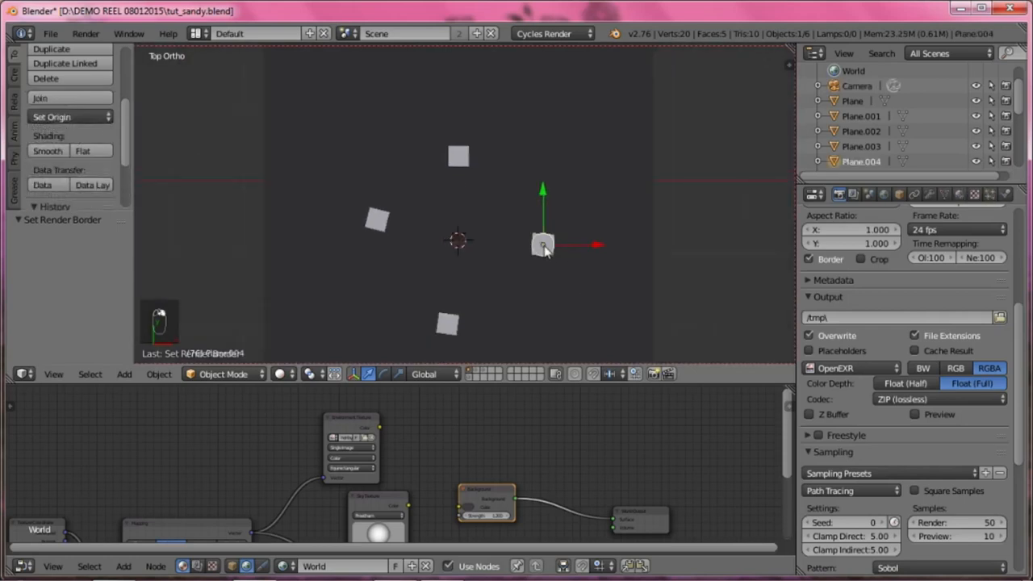
{"action": "key", "text": "x"}
{"action": "left_click", "coordinate": [543, 246]}
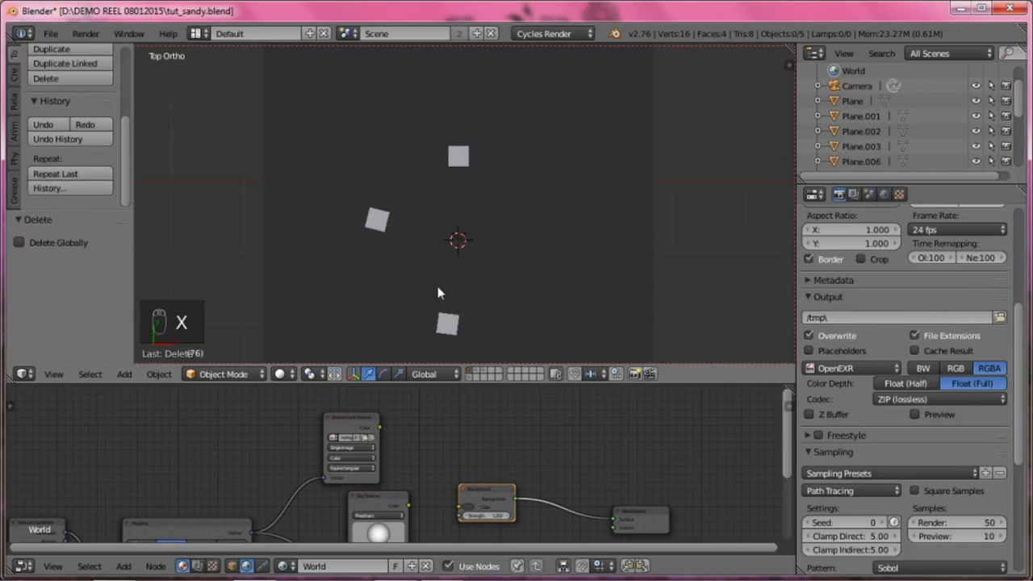
{"action": "right_click", "coordinate": [446, 323]}
{"action": "key", "text": "x"}
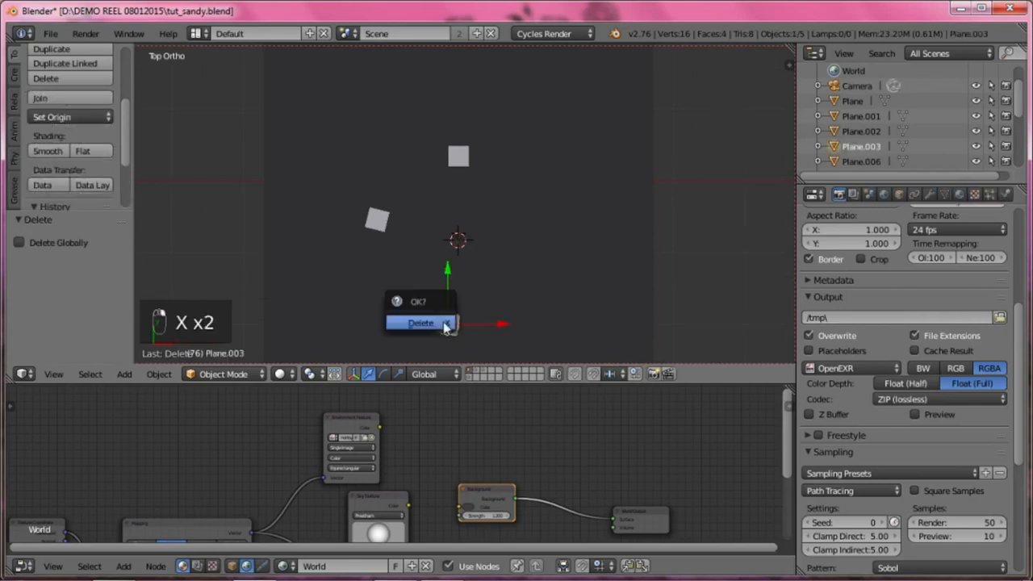
{"action": "left_click", "coordinate": [446, 325]}
{"action": "right_click", "coordinate": [377, 219]}
{"action": "right_click", "coordinate": [459, 158], "text": "shift"}
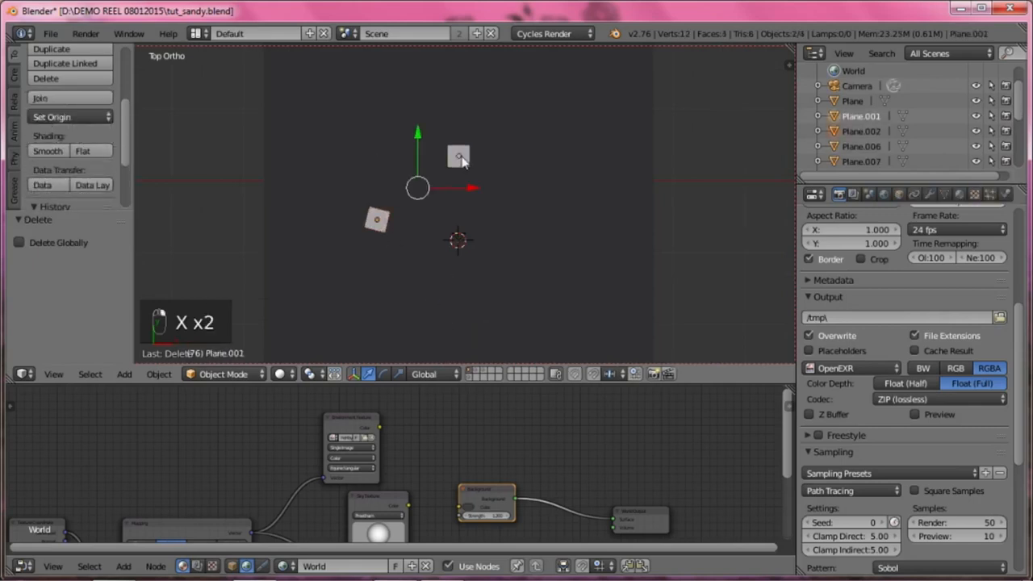
{"action": "key", "text": "x"}
{"action": "left_click", "coordinate": [462, 159]}
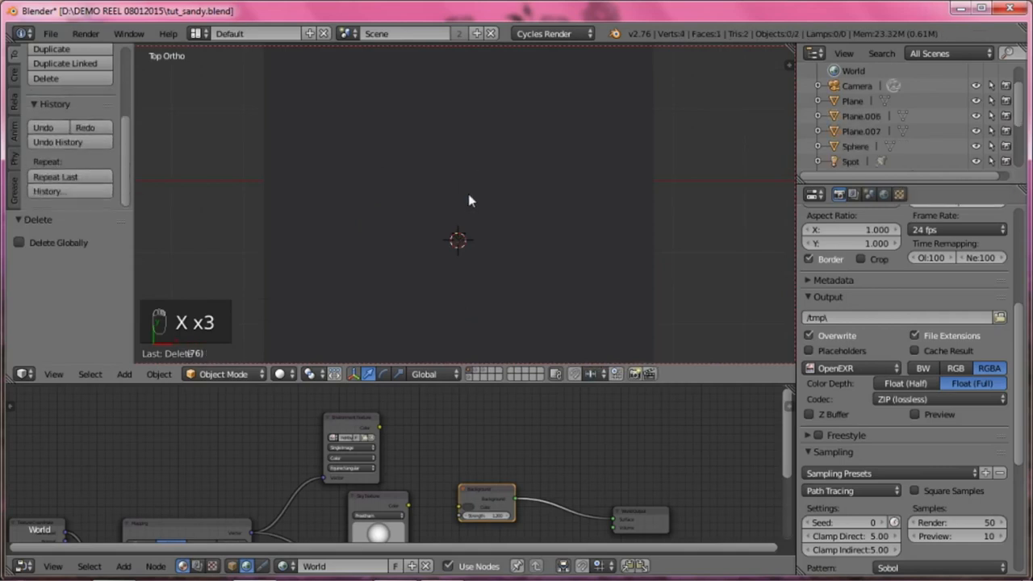
Step: Show the scene layer containing the Suzanne monkey head, and move Suzanne to the first layer
{"action": "left_click", "coordinate": [467, 376]}
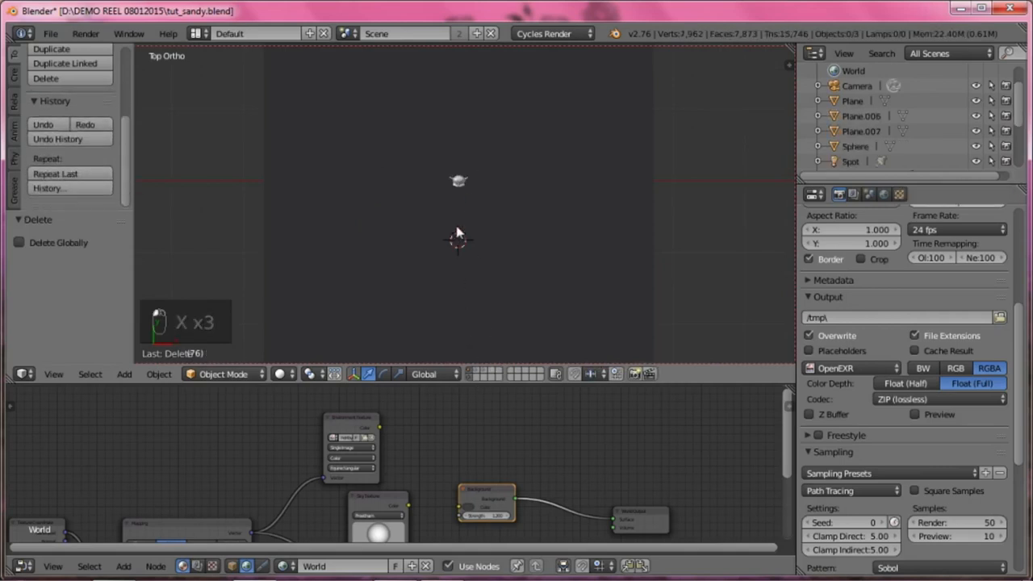
{"action": "right_click", "coordinate": [457, 182]}
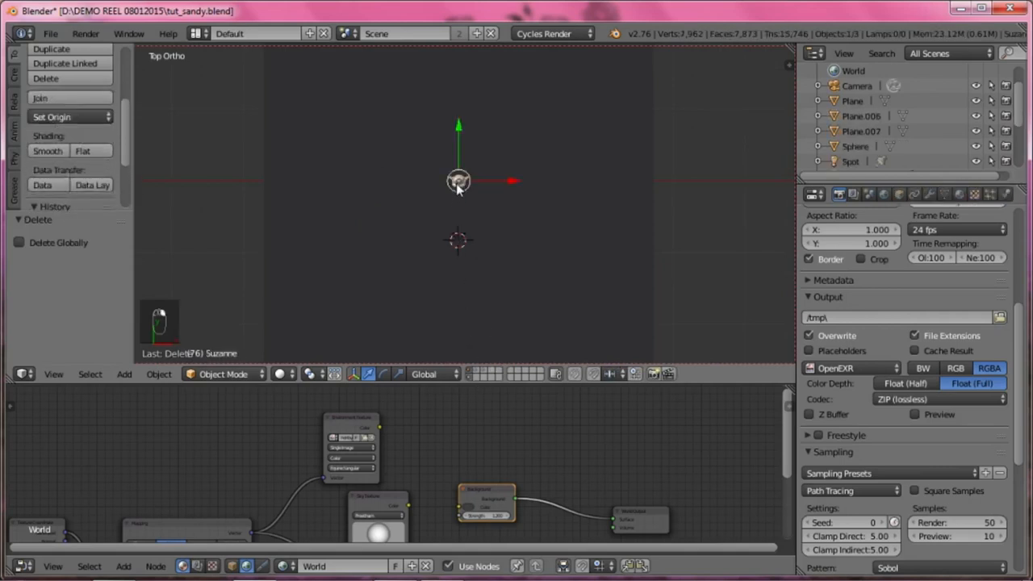
{"action": "key", "text": "m"}
{"action": "left_click", "coordinate": [579, 214]}
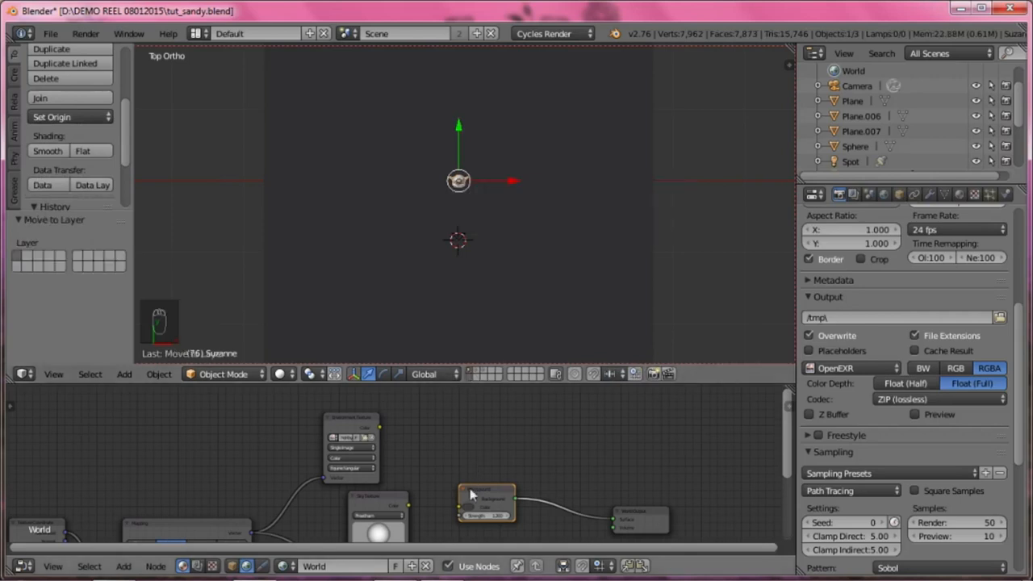
Step: Add a Sky Texture node to the World node tree below the Background node
{"action": "middle_click_drag", "start_coordinate": [455, 501], "coordinate": [485, 438]}
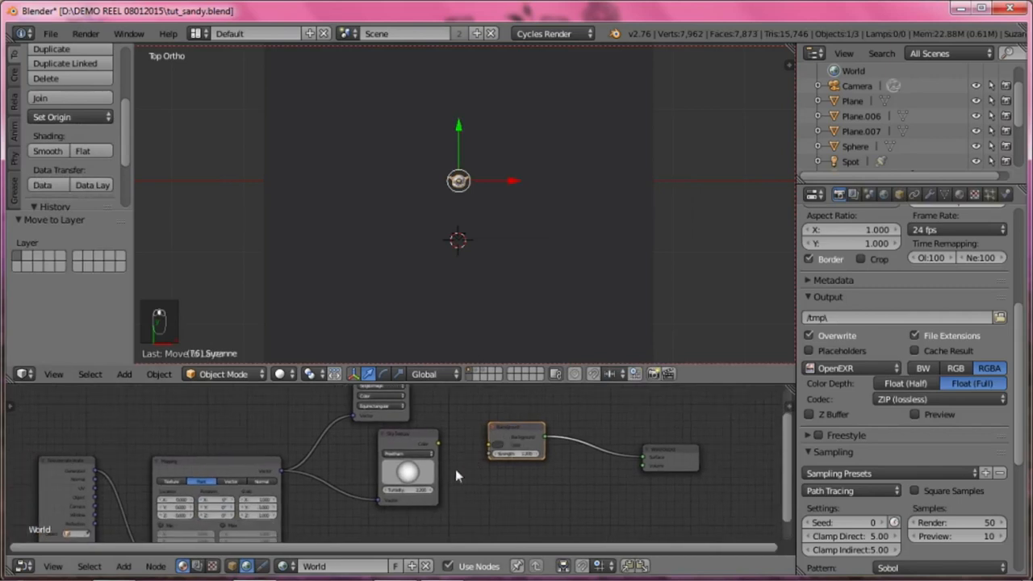
{"action": "left_click_drag", "start_coordinate": [490, 492], "coordinate": [483, 486]}
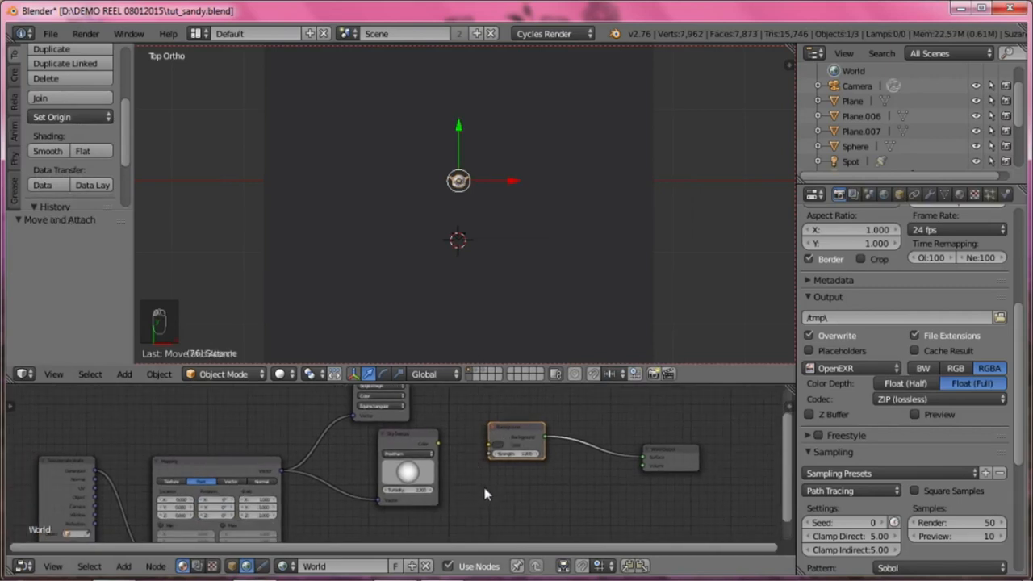
{"action": "key", "text": "t"}
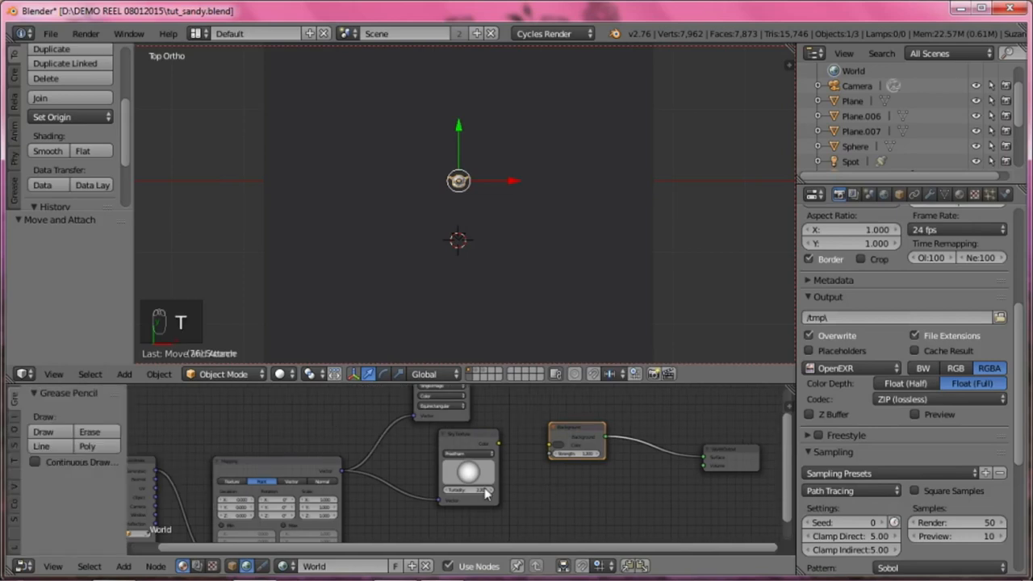
{"action": "left_click", "coordinate": [15, 419]}
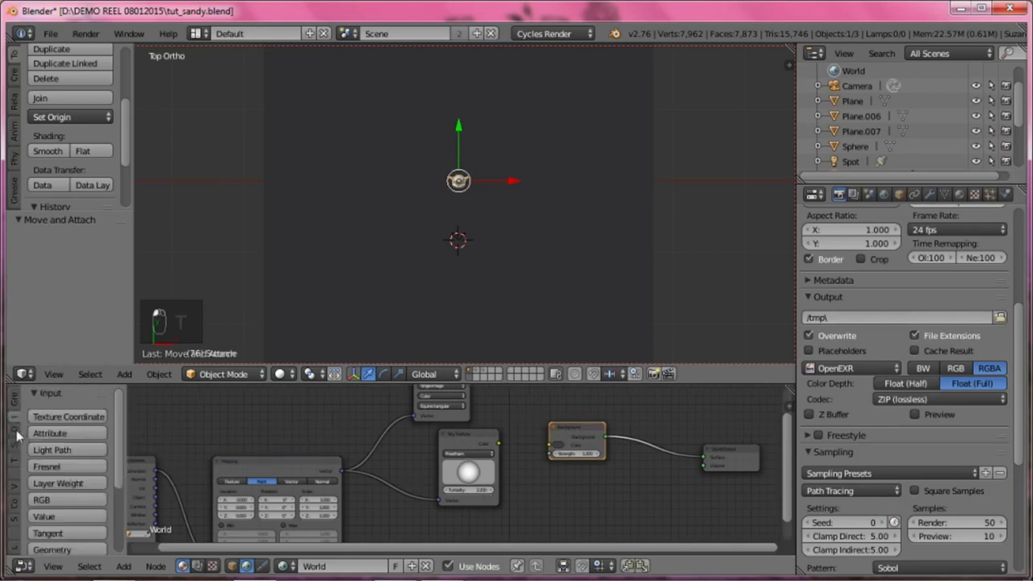
{"action": "left_click", "coordinate": [16, 431]}
{"action": "left_click", "coordinate": [16, 447]}
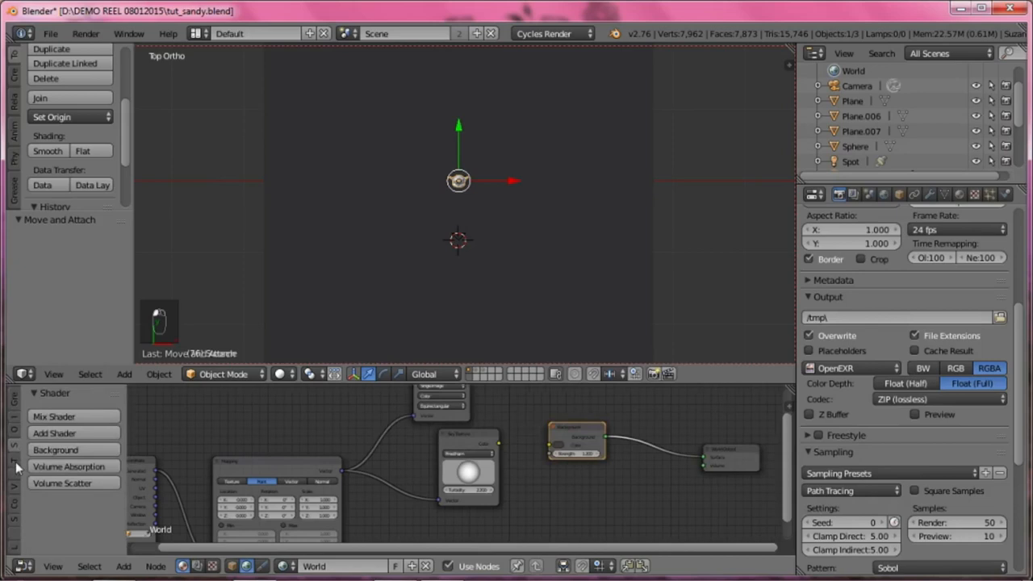
{"action": "left_click", "coordinate": [14, 468]}
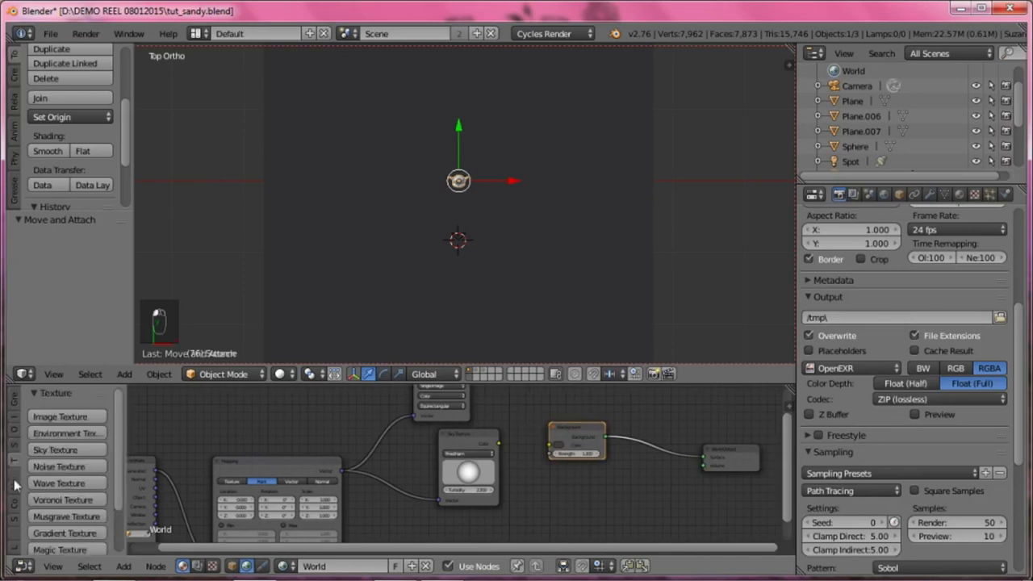
{"action": "left_click", "coordinate": [55, 450]}
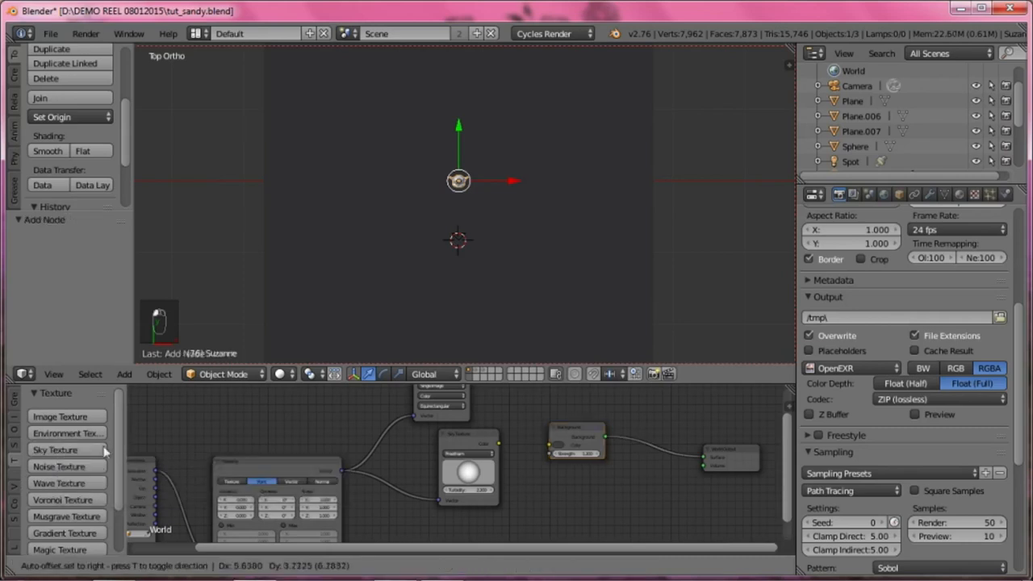
{"action": "left_click", "coordinate": [564, 485]}
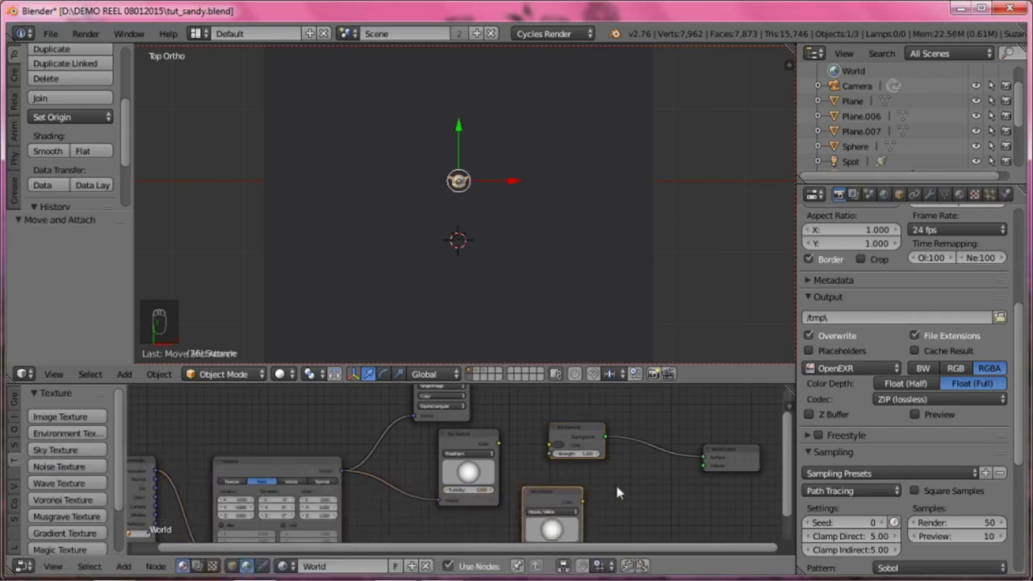
Step: Search for "sky" to add another Sky Texture node beside the existing one, and delete that extra node
{"action": "key", "text": "shift+a"}
{"action": "type", "text": "s"}
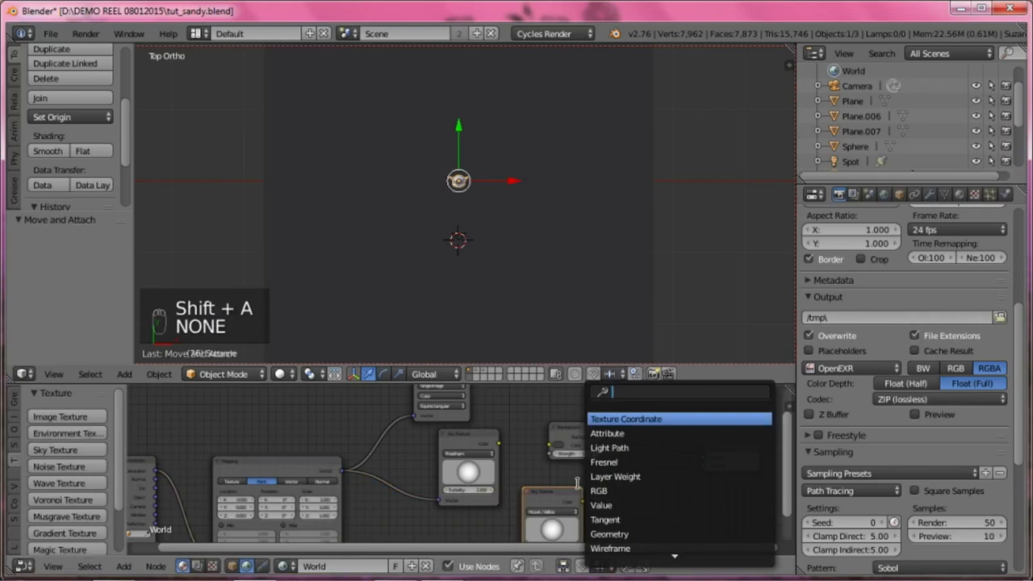
{"action": "type", "text": "sky"}
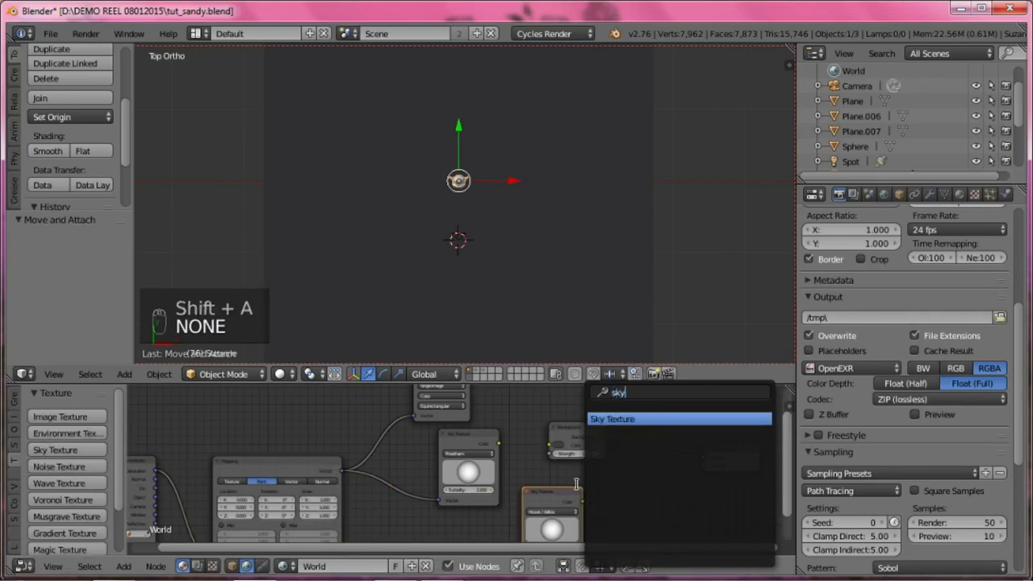
{"action": "key", "text": "Return"}
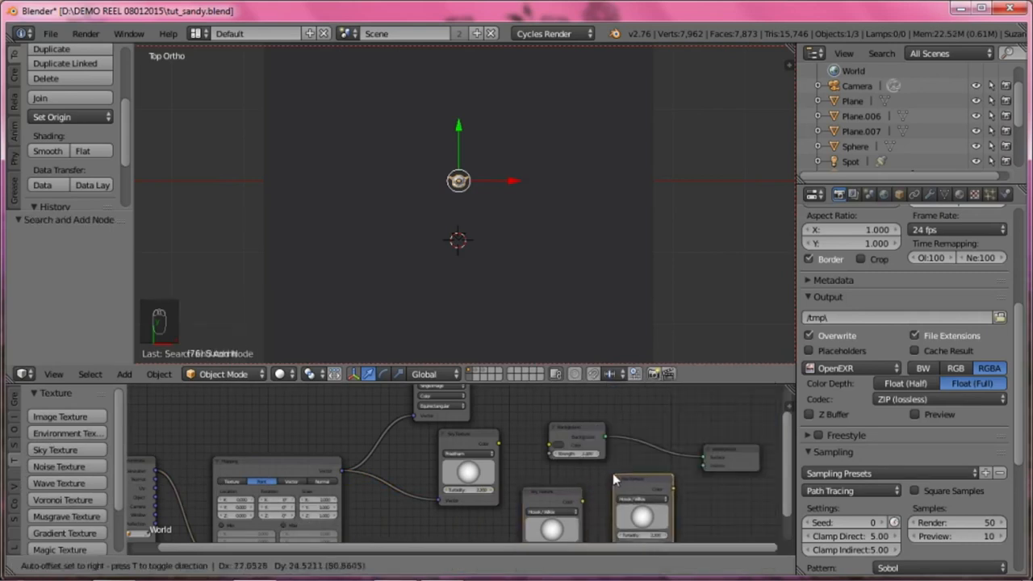
{"action": "left_click", "coordinate": [610, 474]}
{"action": "key", "text": "x"}
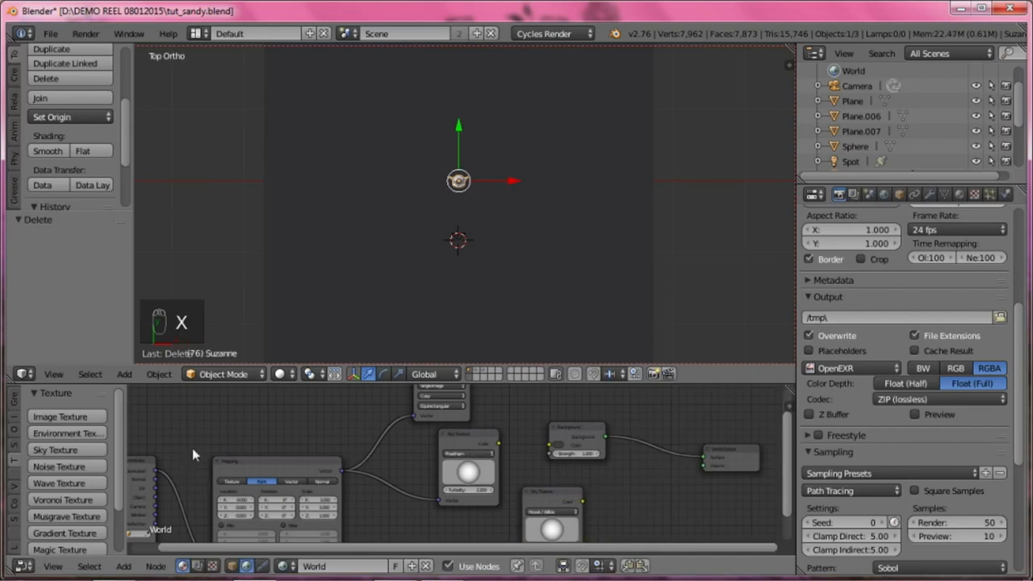
Step: Hide the node editor's tool shelf and examine the texture node types that can be added to the World
{"action": "key", "text": "t"}
{"action": "left_click", "coordinate": [123, 565]}
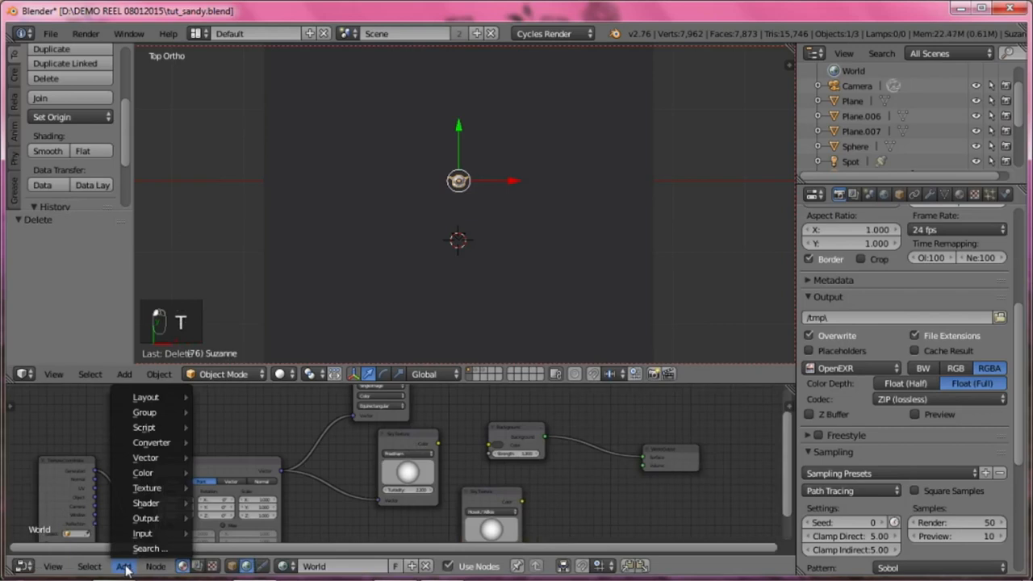
{"action": "mouse_move", "coordinate": [147, 487]}
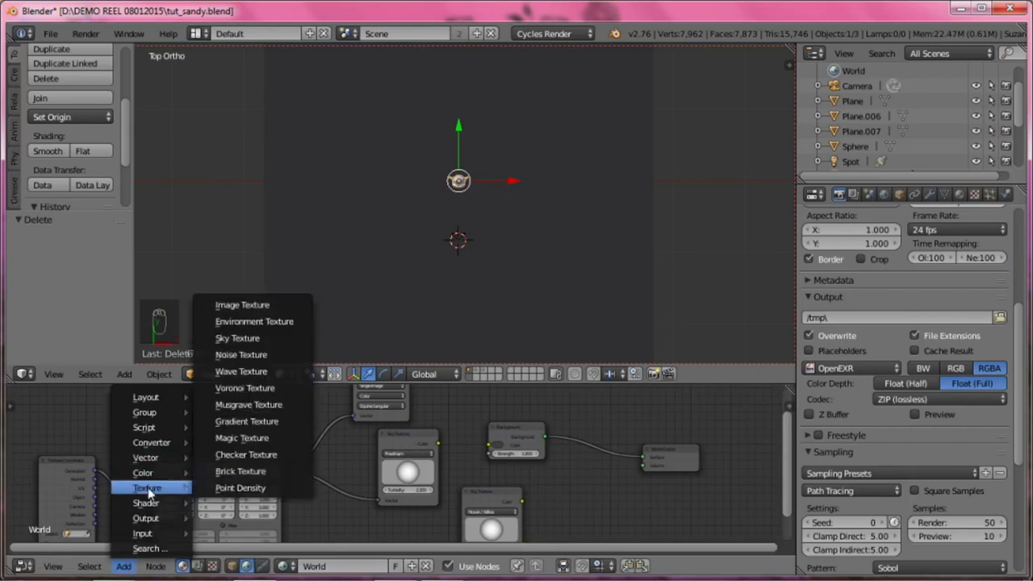
{"action": "left_click", "coordinate": [120, 566]}
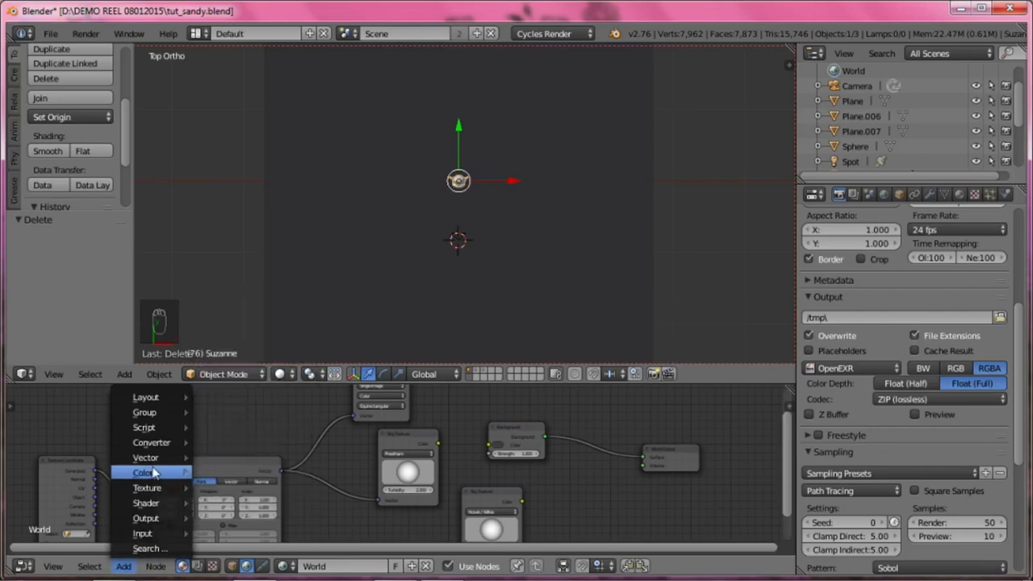
{"action": "mouse_move", "coordinate": [153, 489]}
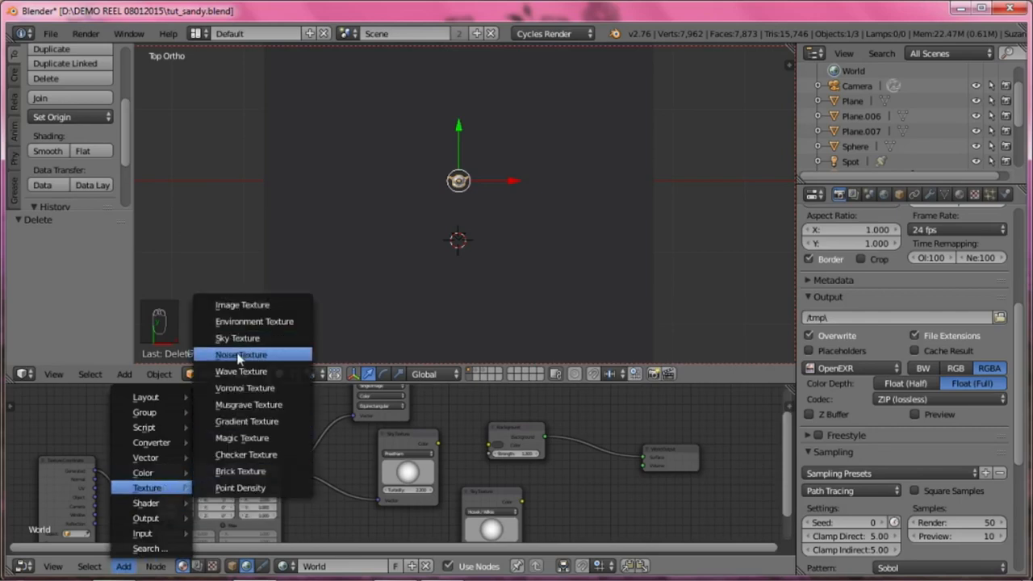
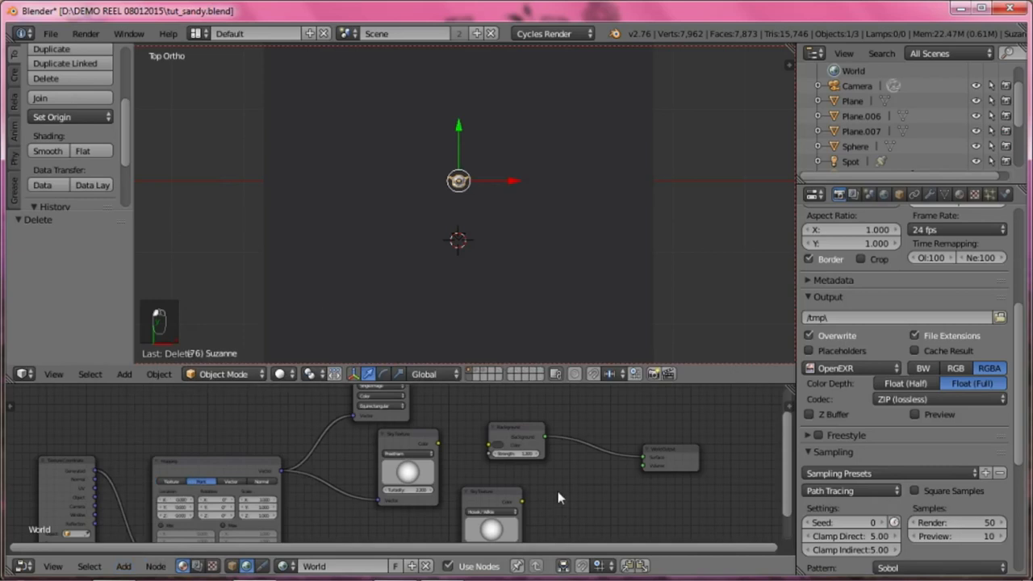
{"action": "key", "text": "shift+a"}
{"action": "mouse_move", "coordinate": [550, 498]}
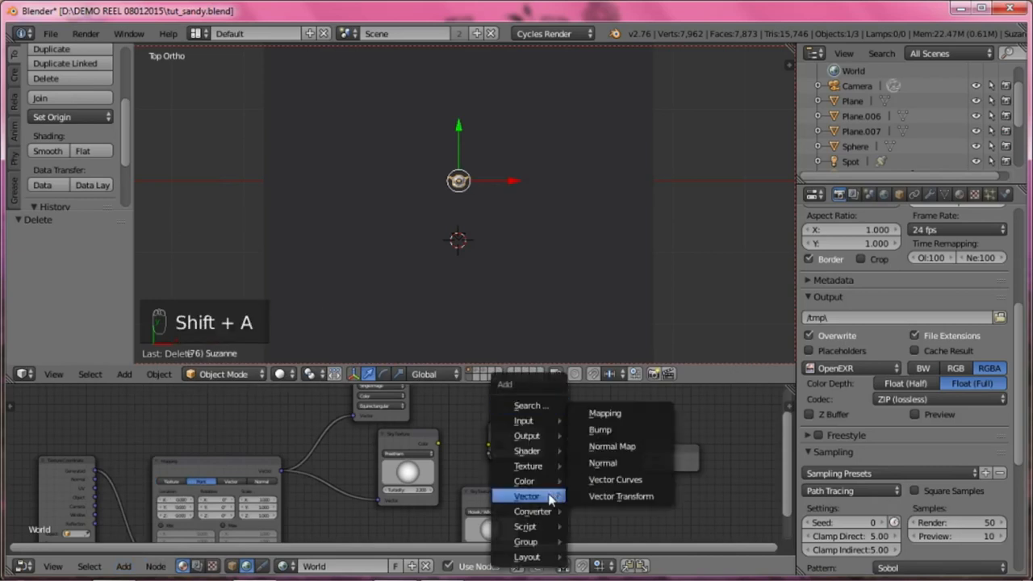
{"action": "key", "text": "s"}
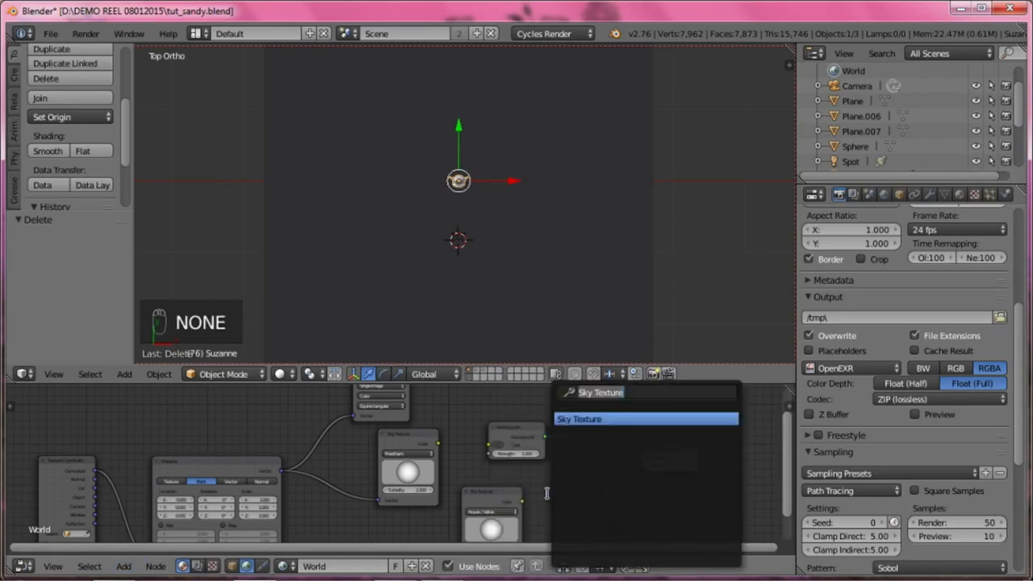
{"action": "type", "text": "tra"}
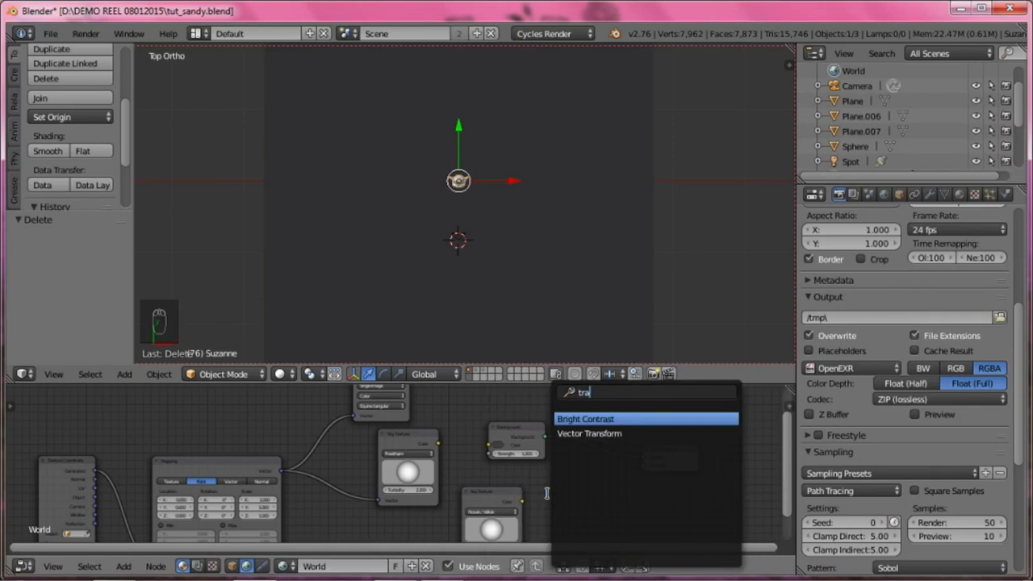
{"action": "key", "text": "BackSpace"}
{"action": "key", "text": "BackSpace"}
{"action": "key", "text": "BackSpace"}
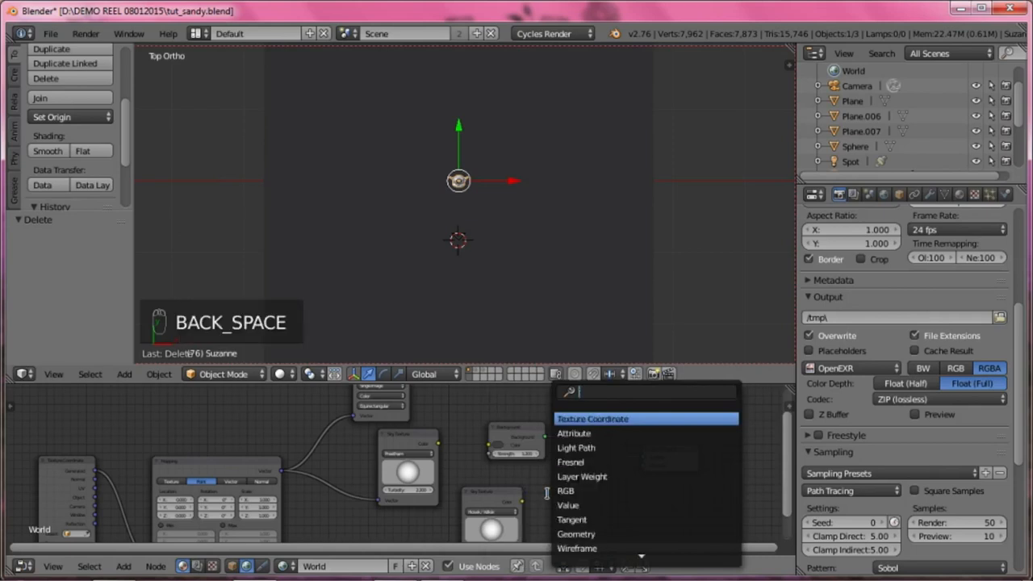
{"action": "key", "text": "Escape"}
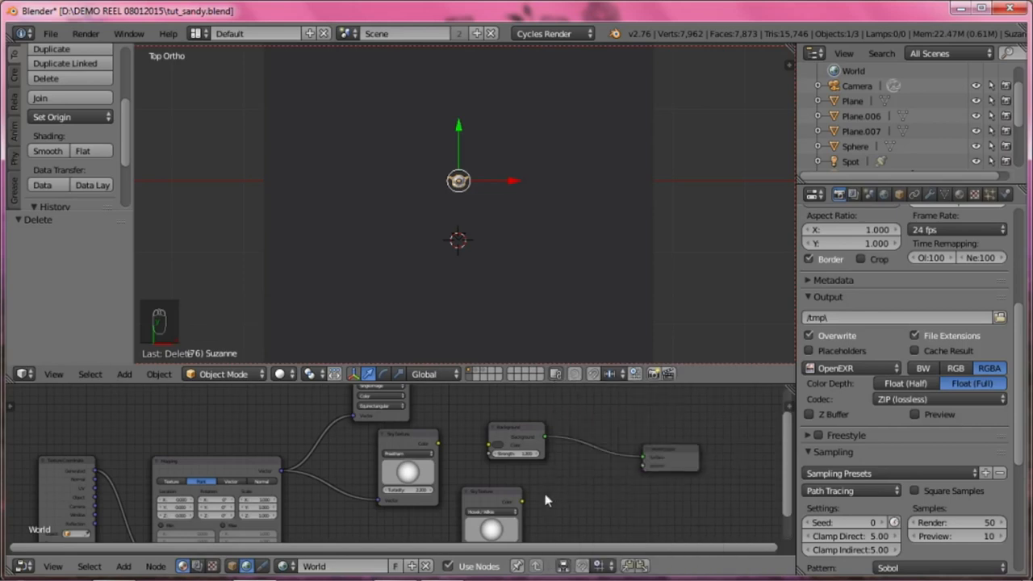
Step: Delete the unconnected Sky Texture node below the Background node
{"action": "mouse_move", "coordinate": [493, 489]}
{"action": "middle_mouse_down"}
{"action": "mouse_move", "coordinate": [482, 425]}
{"action": "mouse_move", "coordinate": [480, 500]}
{"action": "middle_mouse_up"}
{"action": "left_click", "coordinate": [480, 501]}
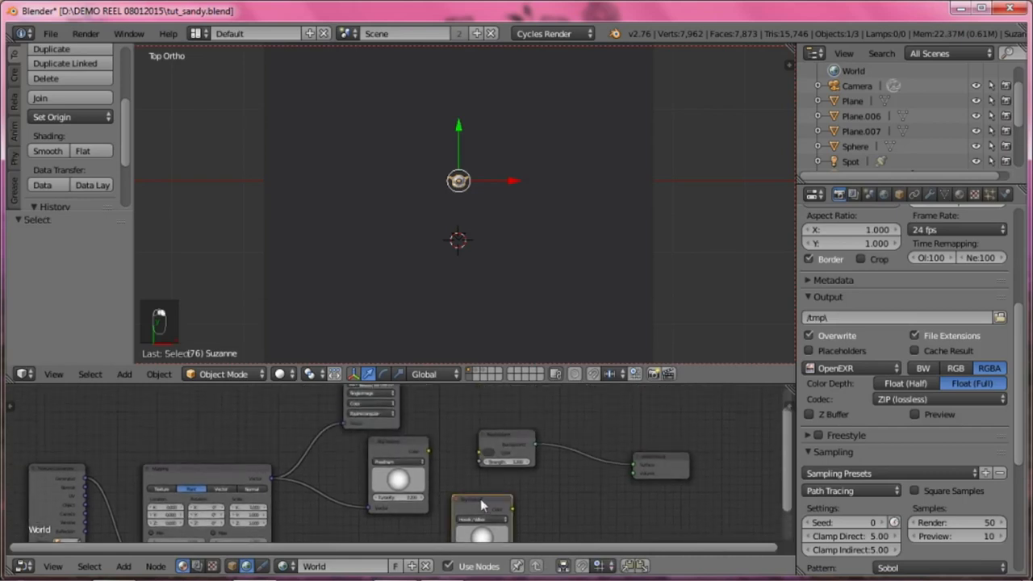
{"action": "key", "text": "x"}
Step: Enlarge the node editor and reposition the Texture Coordinate and Mapping nodes
{"action": "middle_click_drag", "start_coordinate": [334, 476], "coordinate": [449, 457]}
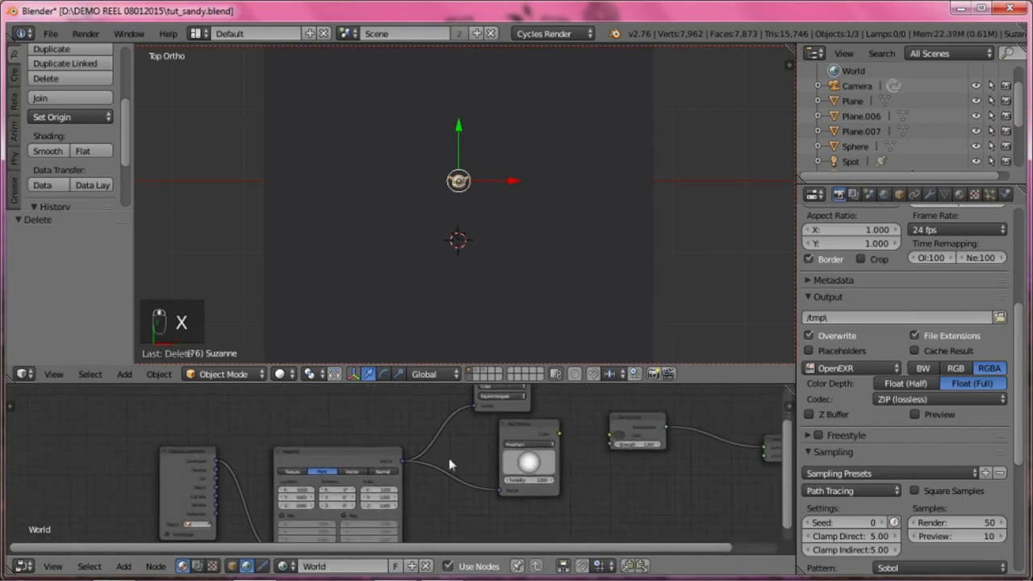
{"action": "left_click_drag", "start_coordinate": [179, 450], "coordinate": [193, 432]}
{"action": "left_click_drag", "start_coordinate": [393, 384], "coordinate": [397, 225]}
{"action": "left_click_drag", "start_coordinate": [315, 374], "coordinate": [299, 360]}
Step: Search the addable World nodes for "map" and "textu" without adding any node
{"action": "key", "text": "shift+a"}
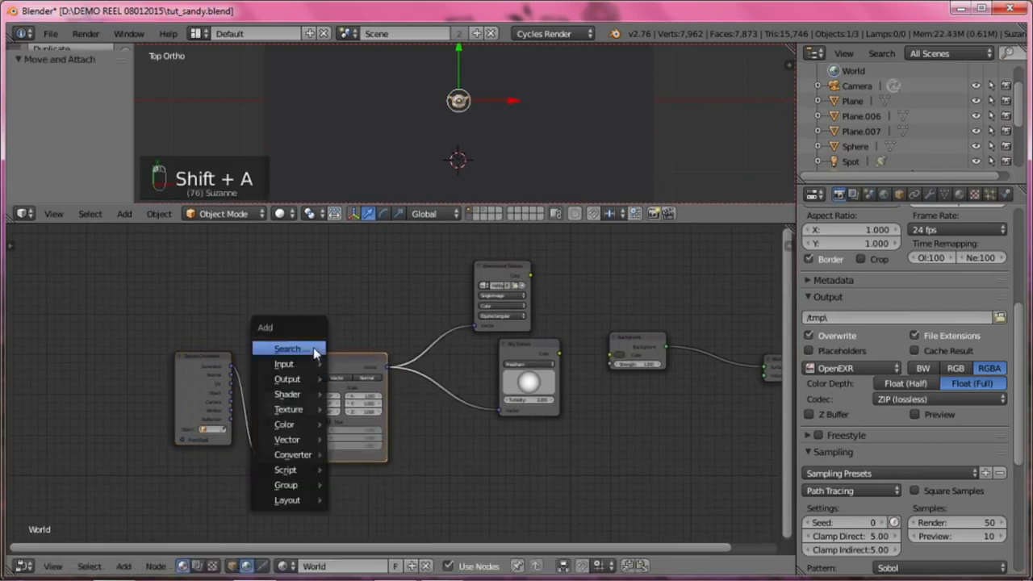
{"action": "left_click", "coordinate": [313, 347]}
{"action": "type", "text": "map"}
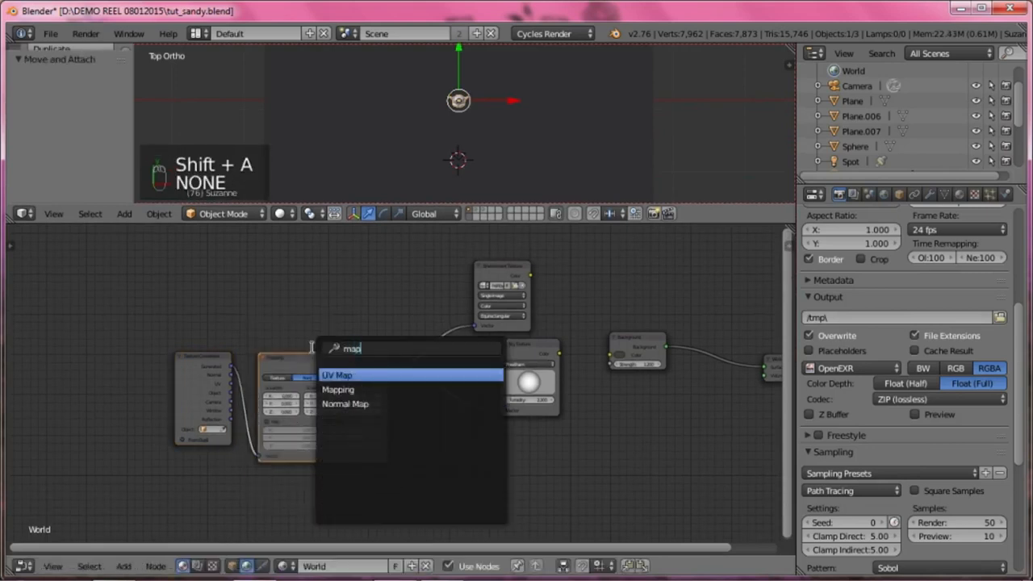
{"action": "type", "text": "p"}
{"action": "key", "text": "BackSpace"}
{"action": "key", "text": "BackSpace"}
{"action": "key", "text": "BackSpace"}
{"action": "key", "text": "BackSpace"}
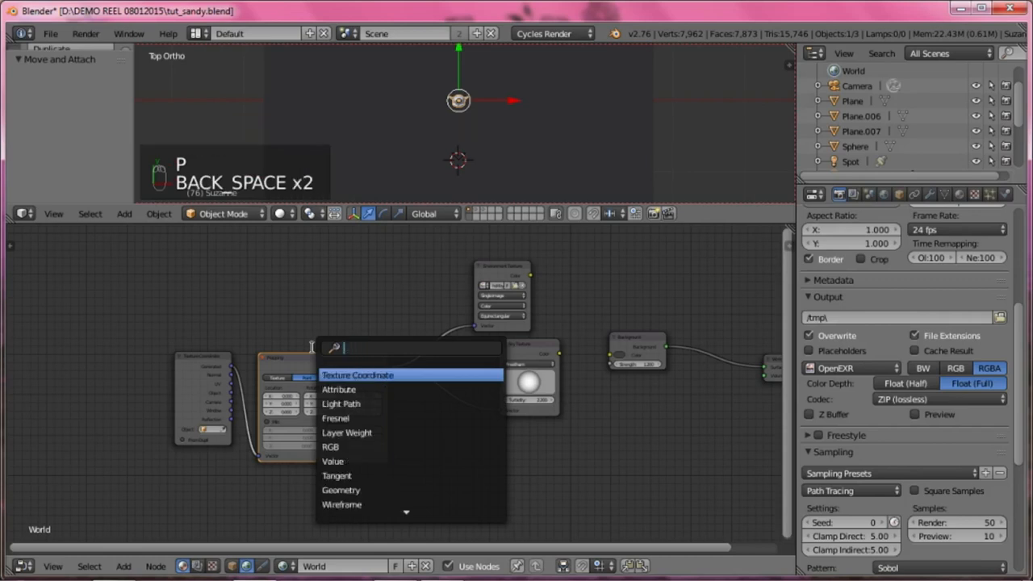
{"action": "type", "text": "textu"}
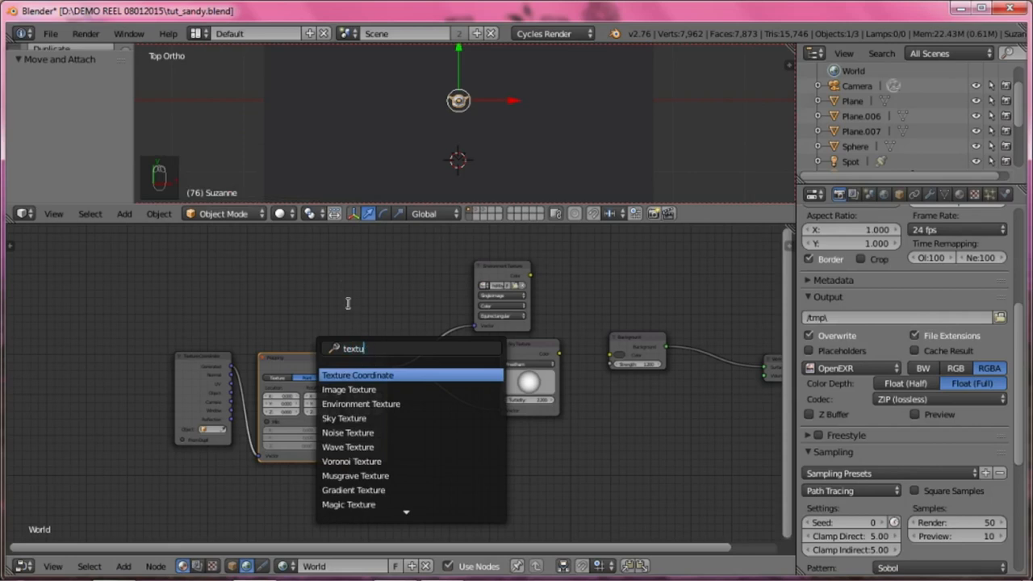
{"action": "key", "text": "Escape"}
Step: Link the Sky Texture node's Color output to the Background node's Color input and display the World preview
{"action": "middle_click_drag", "start_coordinate": [371, 408], "coordinate": [306, 427]}
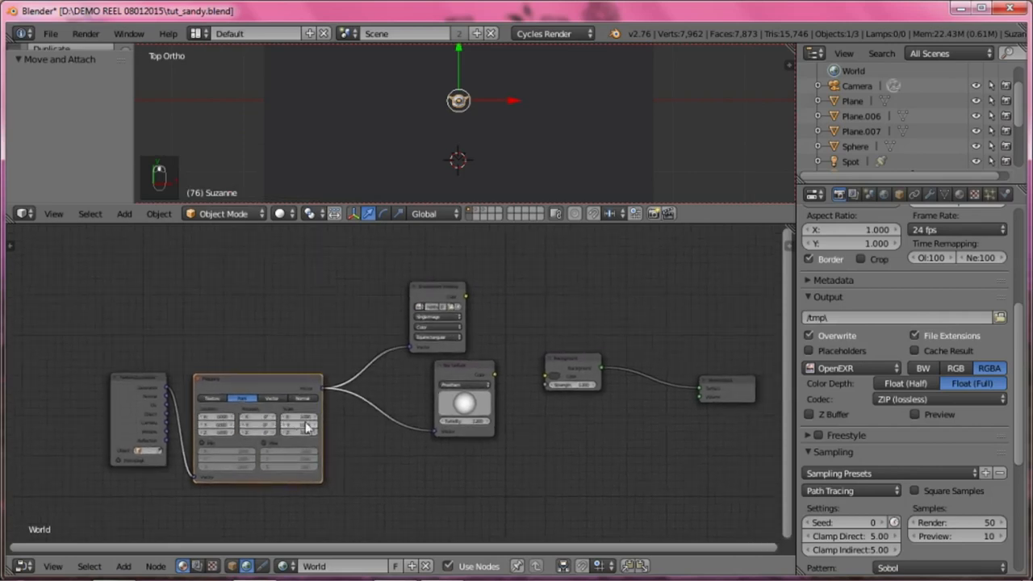
{"action": "left_click_drag", "start_coordinate": [146, 379], "coordinate": [99, 371]}
{"action": "middle_click_drag", "start_coordinate": [456, 379], "coordinate": [382, 412]}
{"action": "left_click_drag", "start_coordinate": [422, 406], "coordinate": [512, 410]}
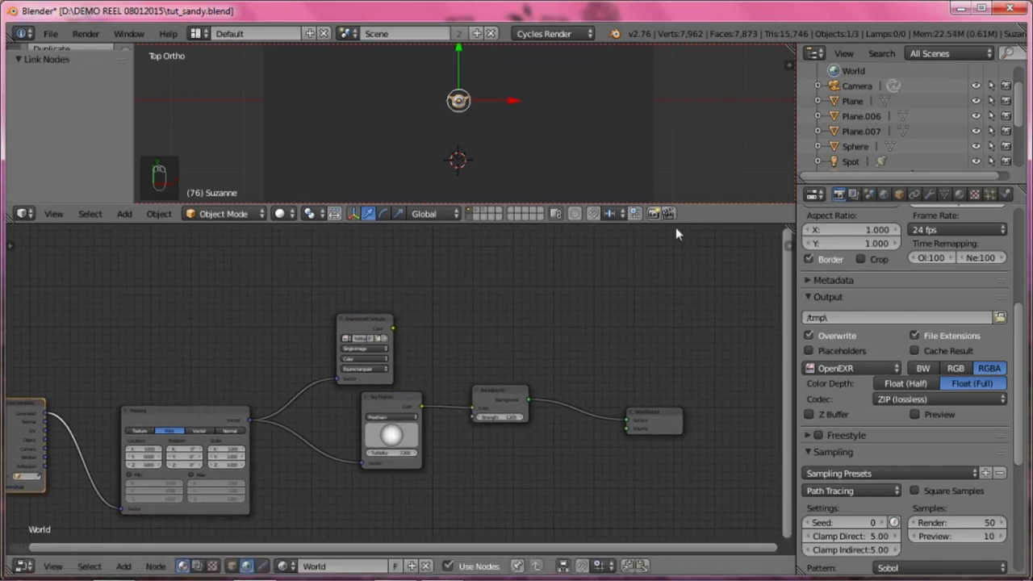
{"action": "scroll", "coordinate": [871, 236], "scroll_direction": "up", "scroll_amount": 4}
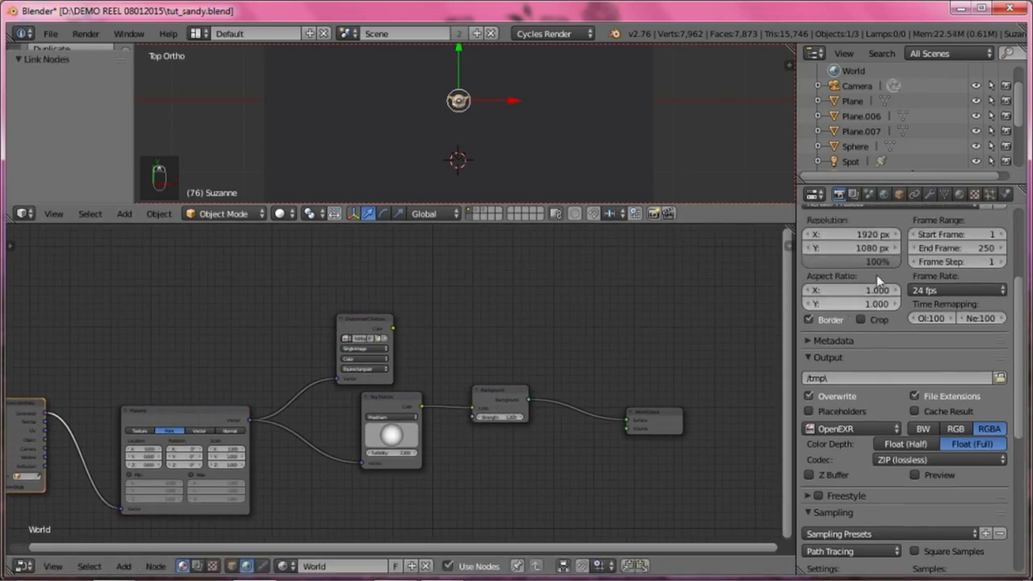
{"action": "left_click", "coordinate": [883, 194]}
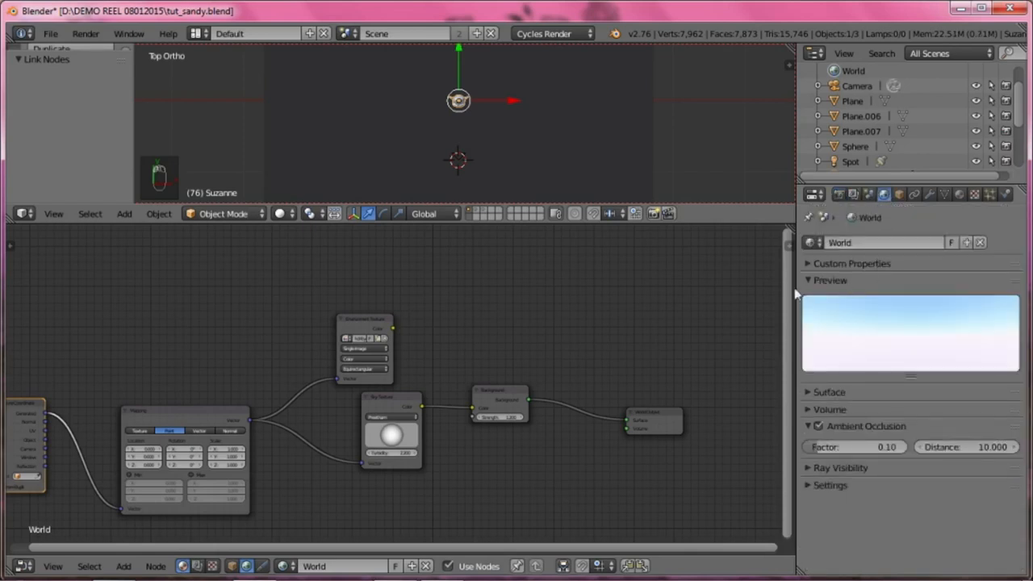
Step: Disconnect the Sky Texture from the Background node and link the Environment Texture's Color output in its place
{"action": "left_click", "coordinate": [478, 411]}
{"action": "left_click_drag", "start_coordinate": [472, 407], "coordinate": [444, 435]}
{"action": "left_click_drag", "start_coordinate": [395, 326], "coordinate": [474, 403]}
{"action": "left_click", "coordinate": [474, 402]}
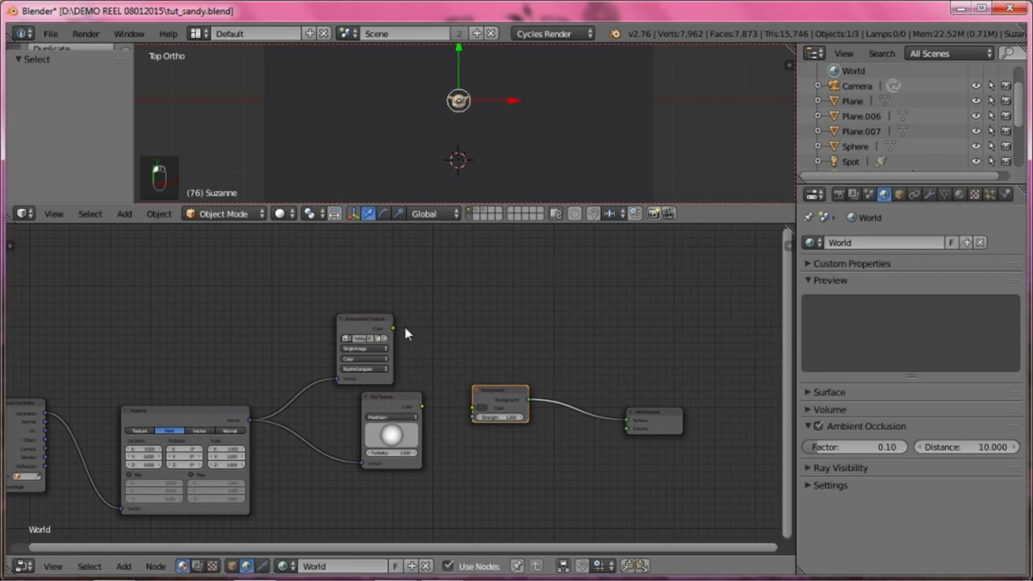
{"action": "left_click", "coordinate": [390, 329]}
{"action": "left_click", "coordinate": [485, 389]}
{"action": "key", "text": "f"}
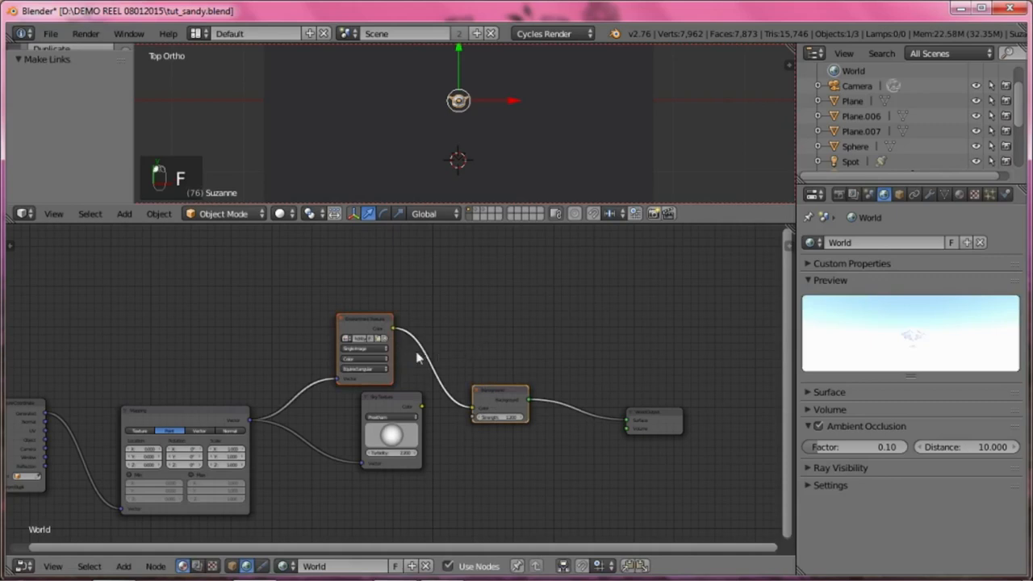
{"action": "key", "text": "a"}
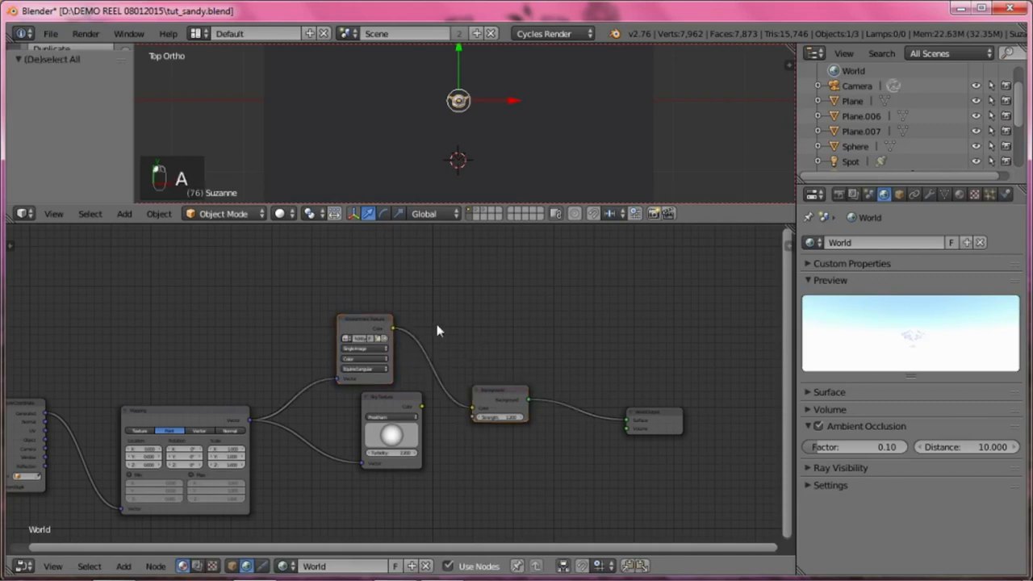
Step: Replace the Environment Texture link into the Background's Color with the Sky Texture, and enlarge the 3D viewport again
{"action": "mouse_move", "coordinate": [475, 409]}
{"action": "left_mouse_down"}
{"action": "mouse_move", "coordinate": [464, 406]}
{"action": "mouse_move", "coordinate": [474, 408]}
{"action": "left_mouse_up"}
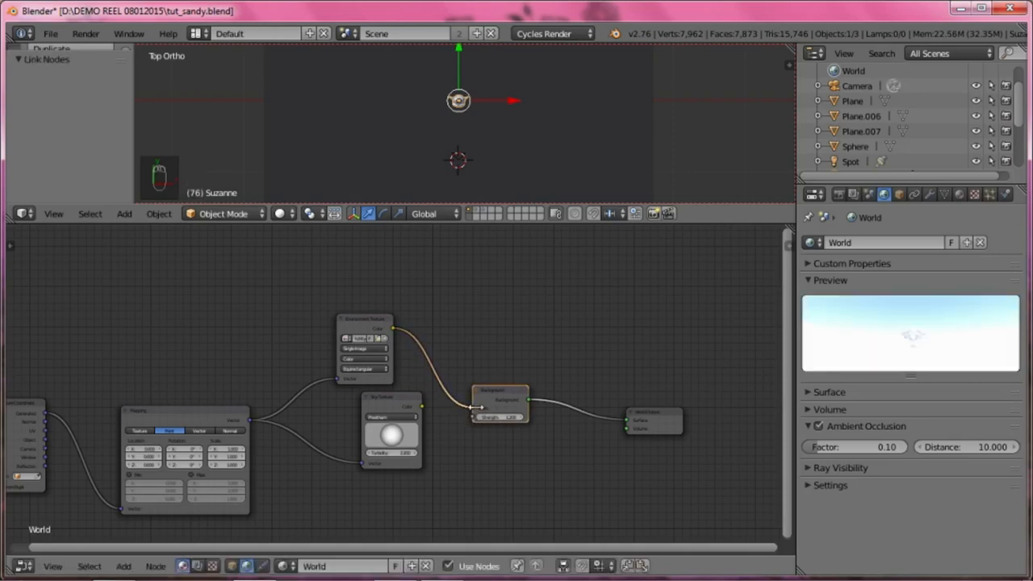
{"action": "left_click_drag", "start_coordinate": [474, 409], "coordinate": [498, 413]}
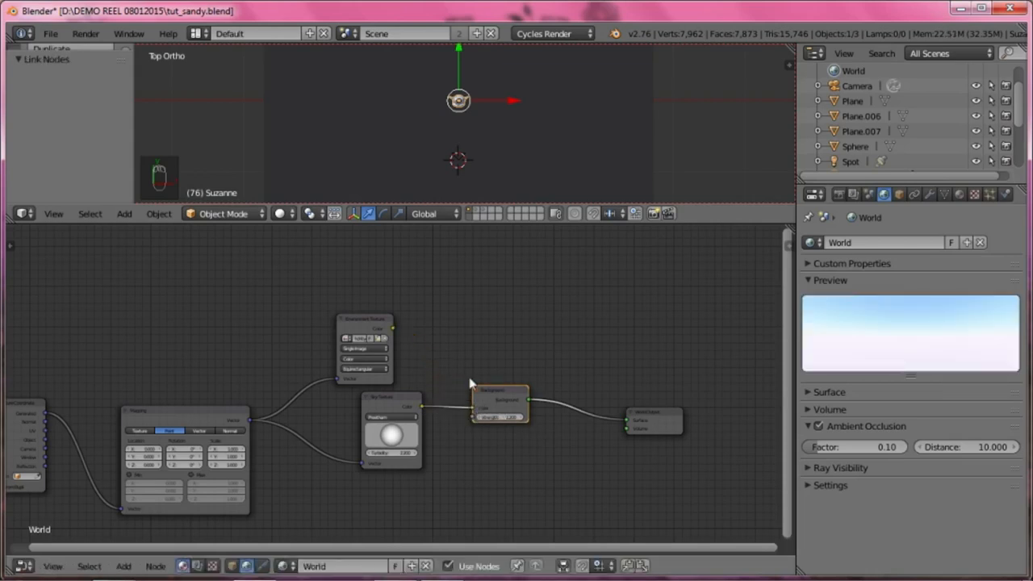
{"action": "left_click_drag", "start_coordinate": [475, 217], "coordinate": [476, 365]}
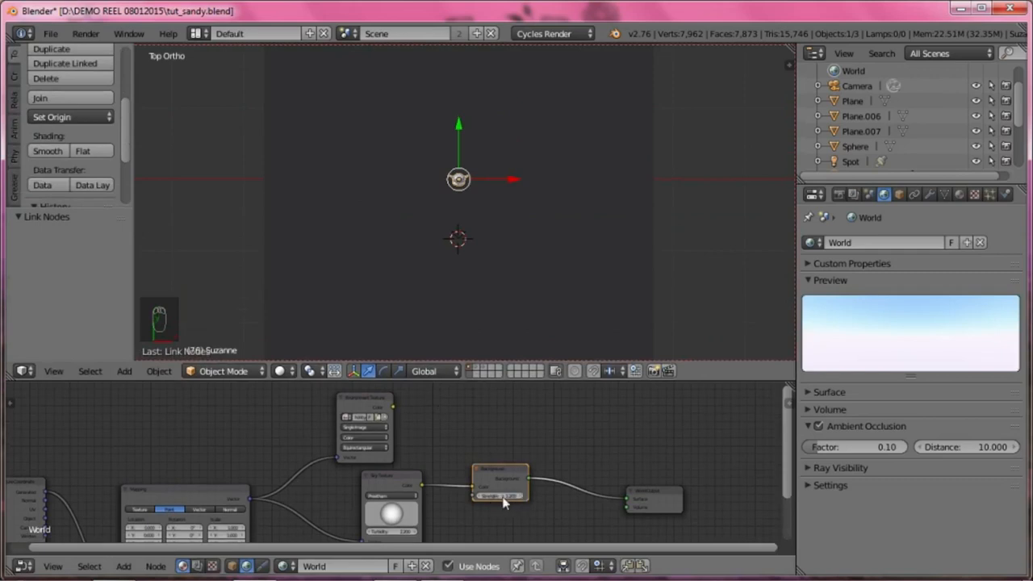
Step: Switch the 3D viewport's top view of Suzanne and the camera to wireframe shading
{"action": "scroll", "coordinate": [461, 388], "scroll_direction": "up", "scroll_amount": 1}
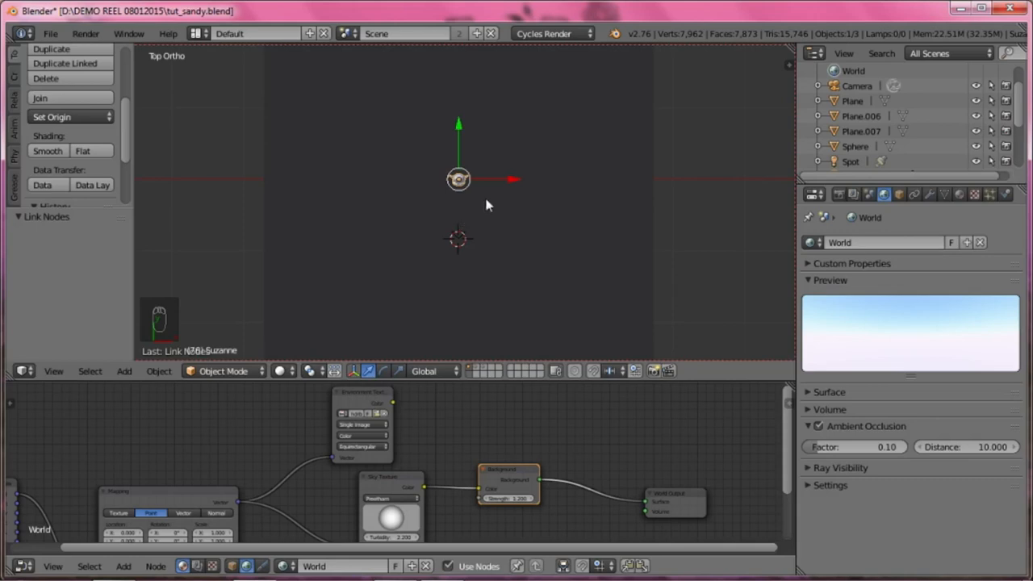
{"action": "scroll", "coordinate": [491, 213], "scroll_direction": "up", "scroll_amount": 1}
{"action": "key", "text": "KP_0"}
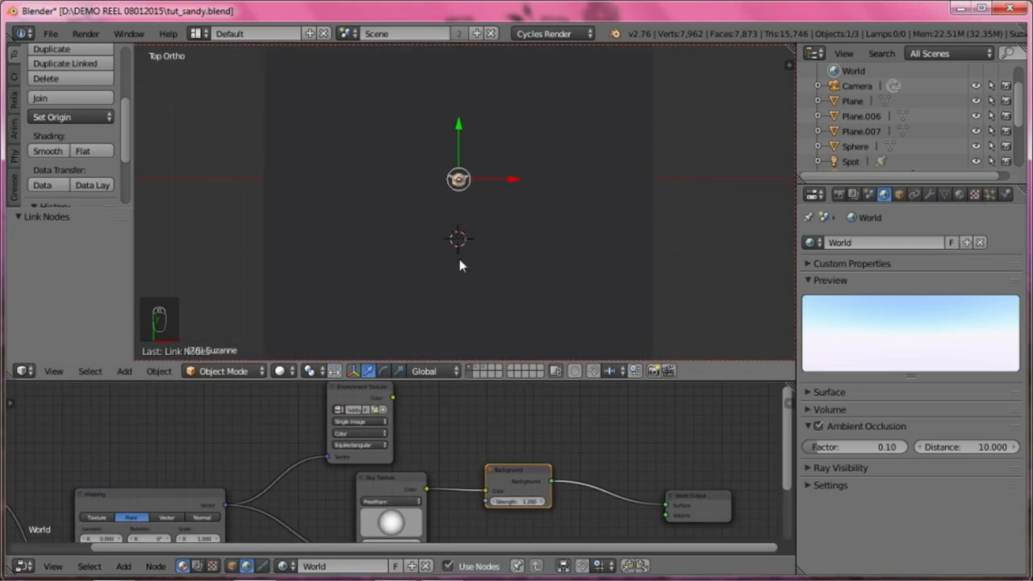
{"action": "key", "text": "z"}
{"action": "scroll", "coordinate": [477, 231], "scroll_direction": "down", "scroll_amount": 5}
{"action": "scroll", "coordinate": [477, 234], "scroll_direction": "up", "scroll_amount": 4}
{"action": "scroll", "coordinate": [464, 242], "scroll_direction": "up", "scroll_amount": 3}
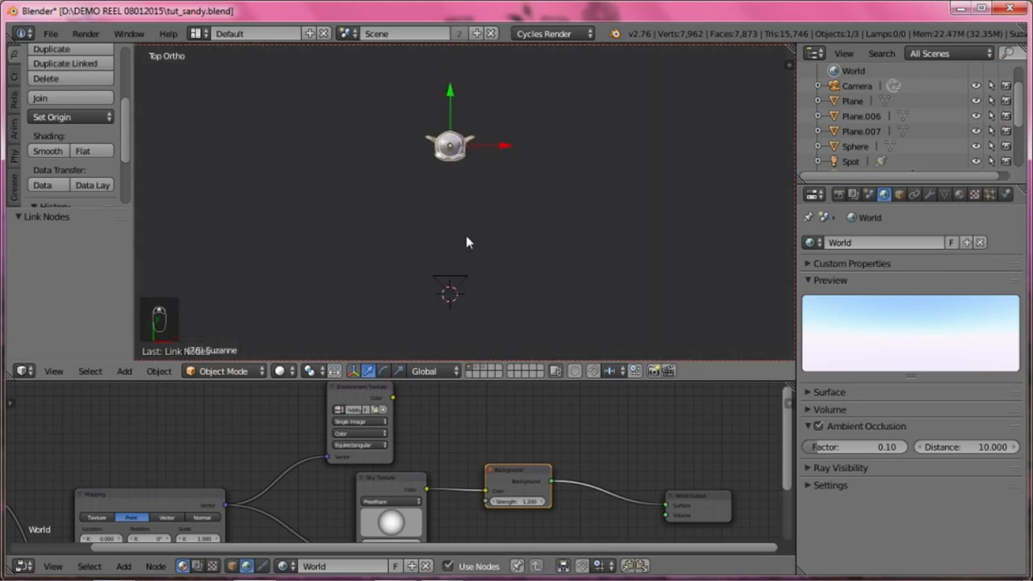
{"action": "key", "text": "z"}
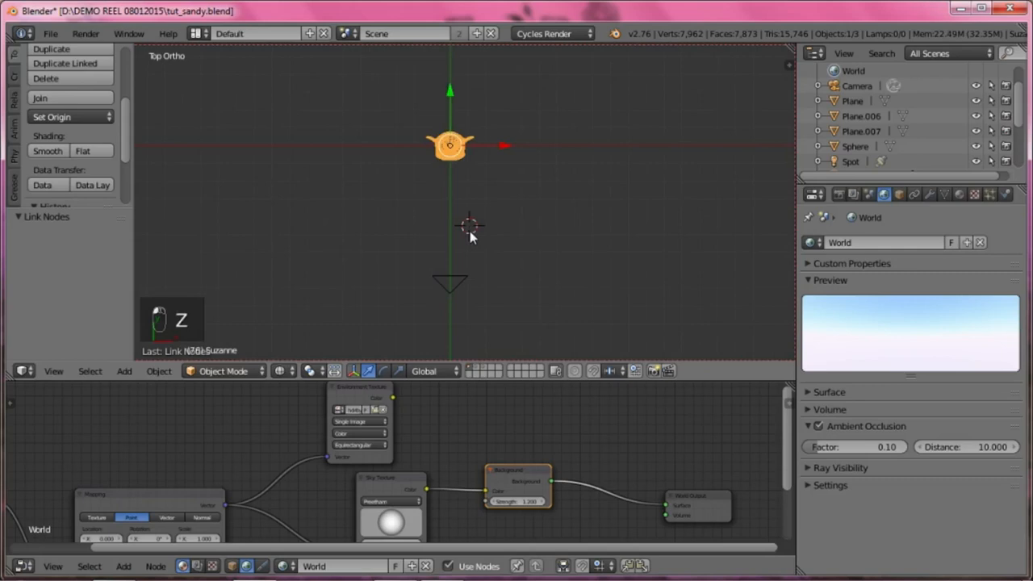
Step: Snap the 3D cursor to the camera and set the pivot point to 3D Cursor
{"action": "right_click", "coordinate": [453, 277]}
{"action": "scroll", "coordinate": [508, 247], "scroll_direction": "down", "scroll_amount": 3}
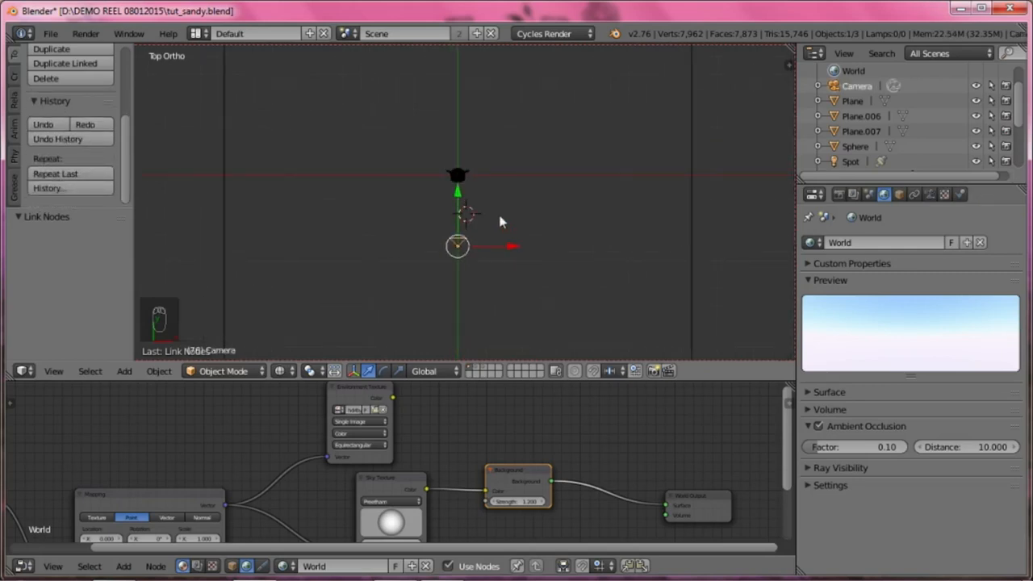
{"action": "key", "text": "shift+s"}
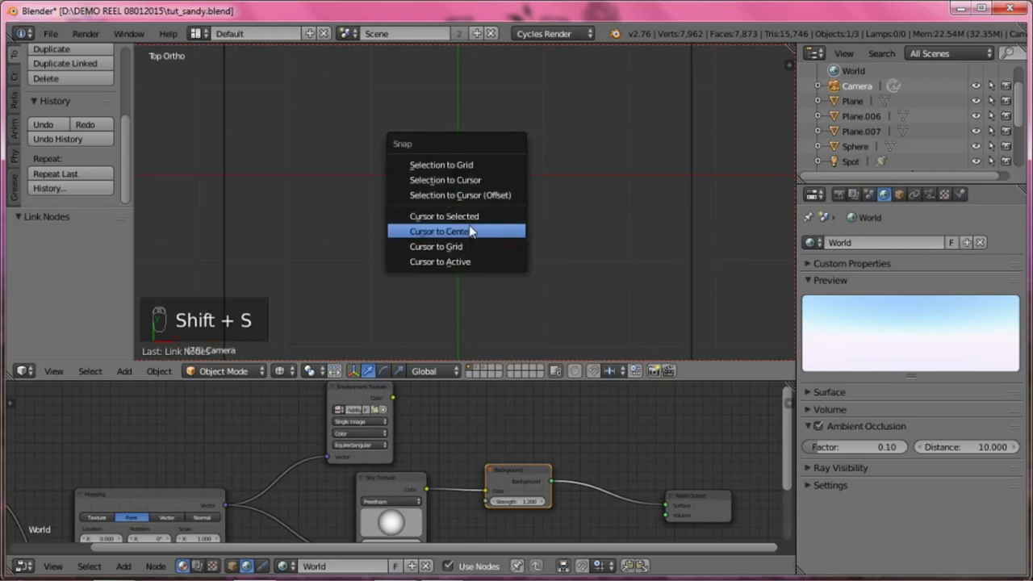
{"action": "left_click", "coordinate": [469, 222]}
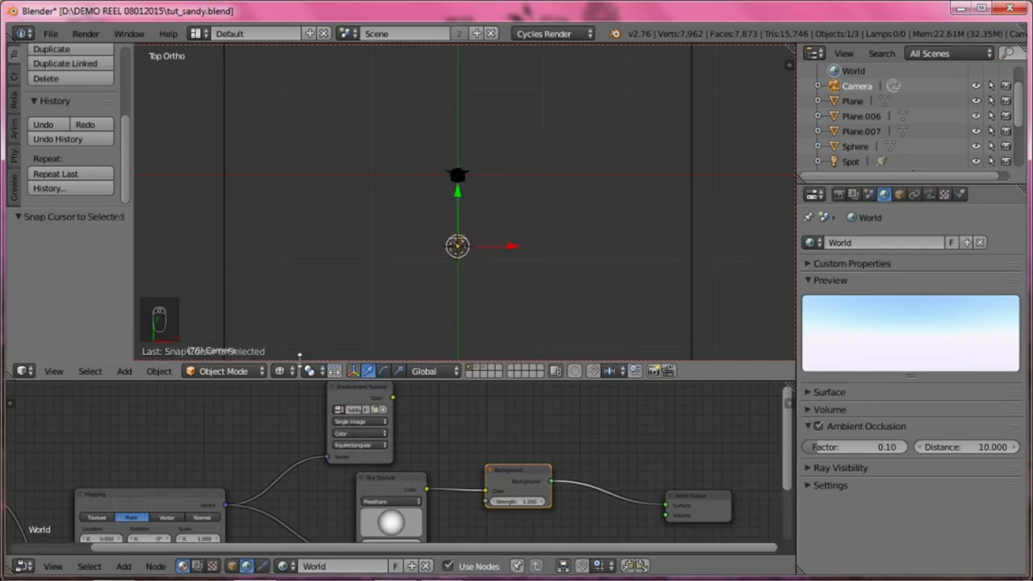
{"action": "left_click", "coordinate": [309, 371]}
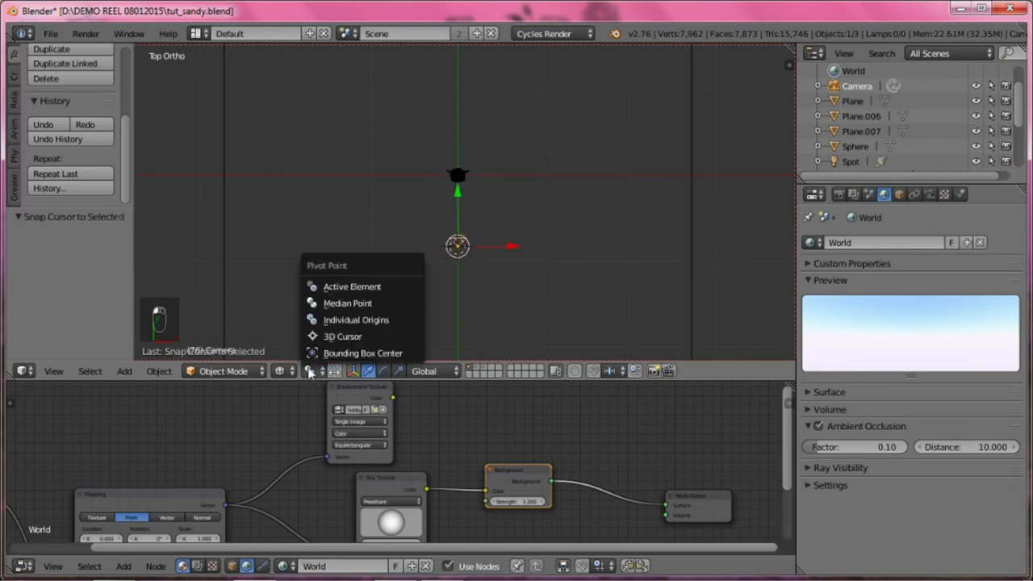
{"action": "left_click", "coordinate": [334, 336]}
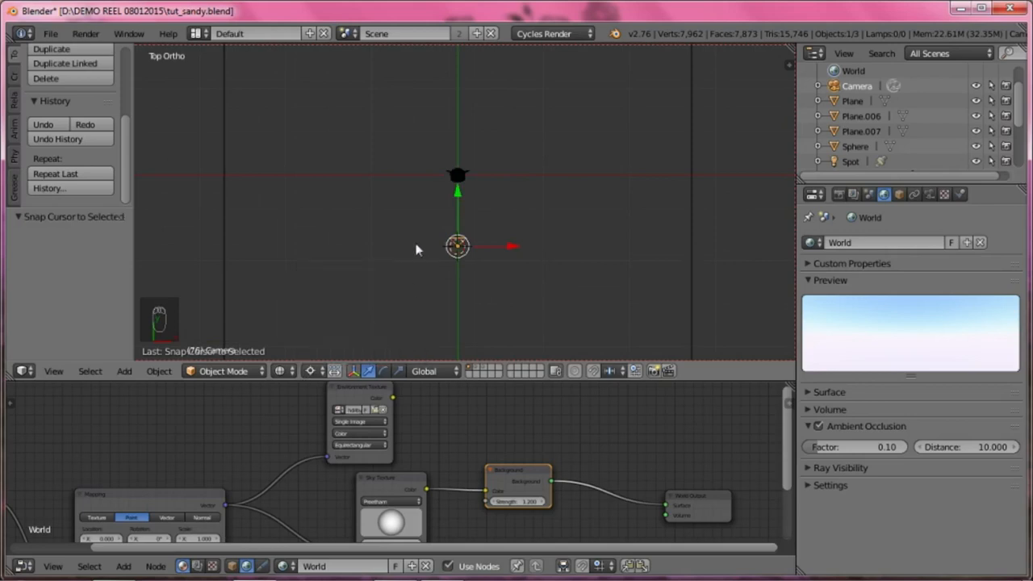
Step: Duplicate Suzanne in place and rotate the copy -90° about the global Z axis around the camera
{"action": "right_click", "coordinate": [456, 175]}
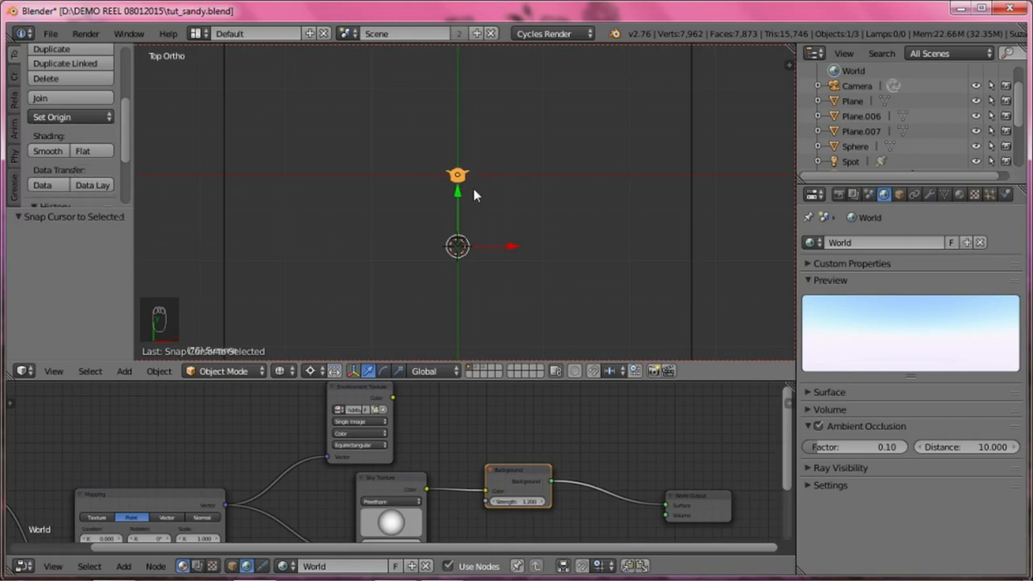
{"action": "key", "text": "shift+d"}
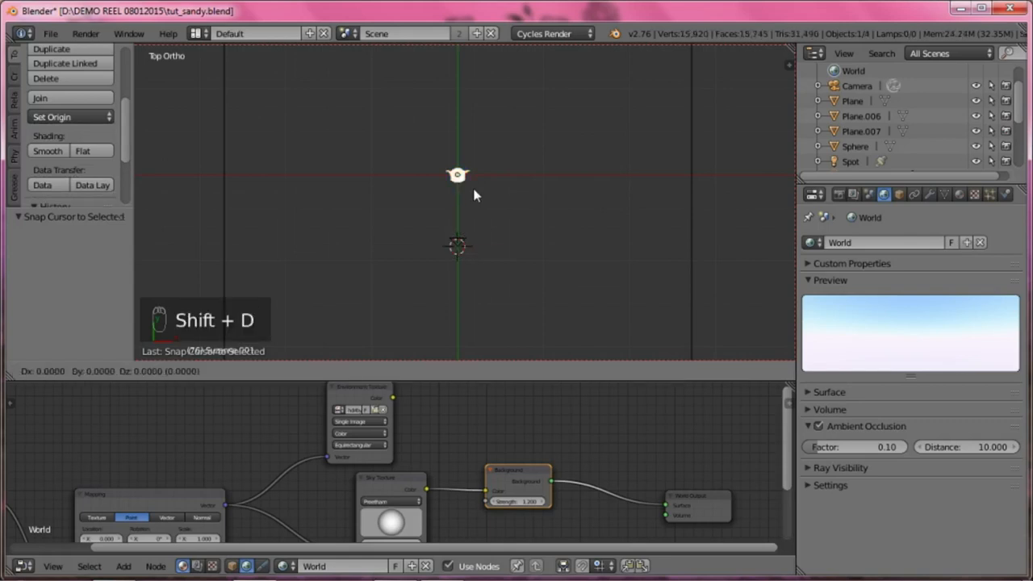
{"action": "left_click", "coordinate": [492, 189]}
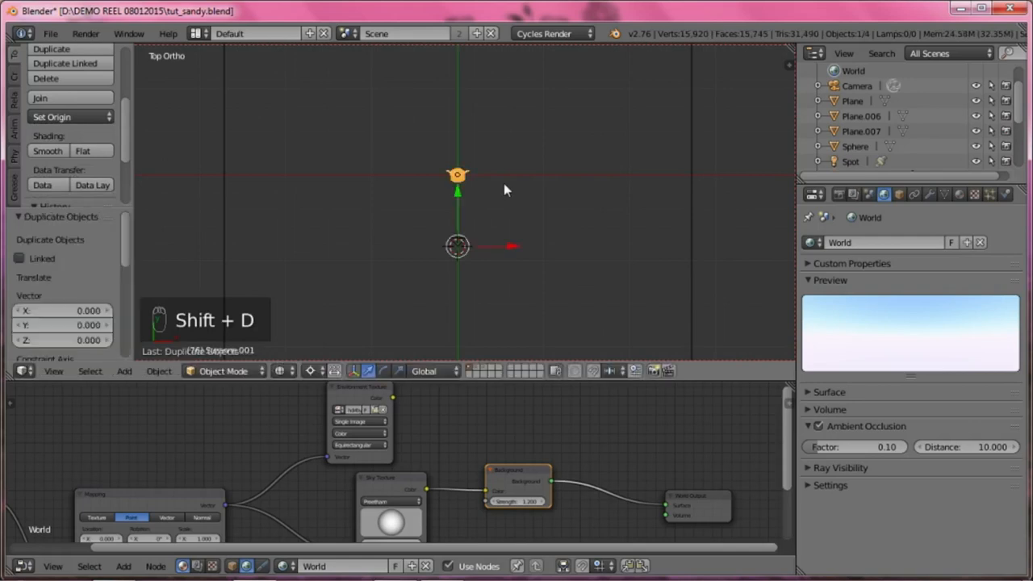
{"action": "key", "text": "r"}
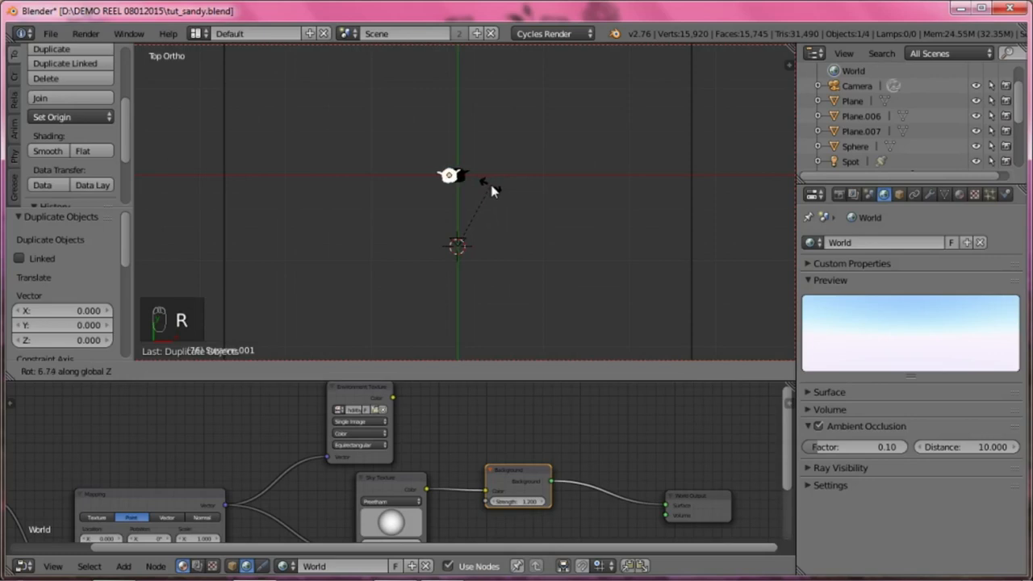
{"action": "type", "text": "-90"}
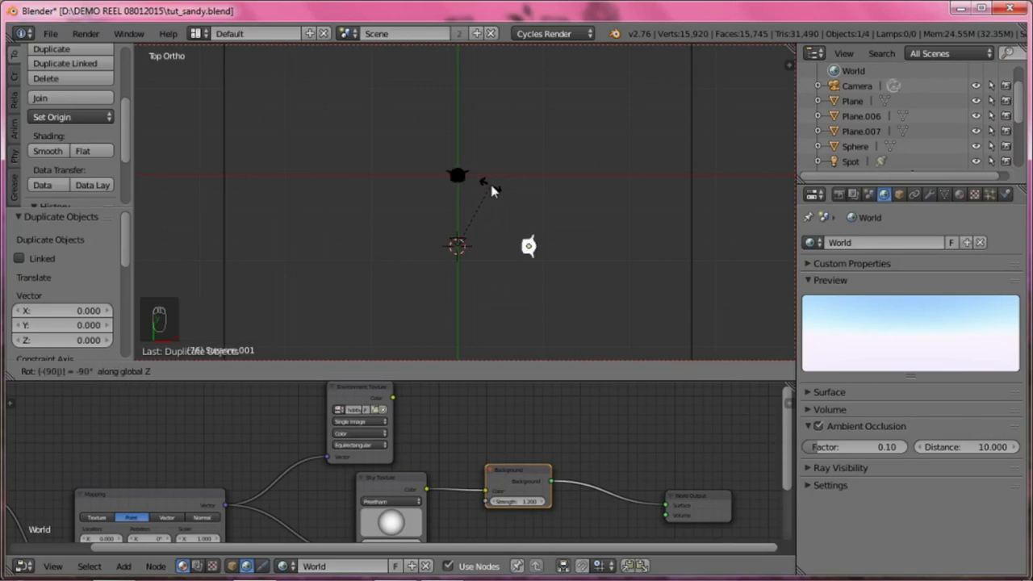
{"action": "key", "text": "Return"}
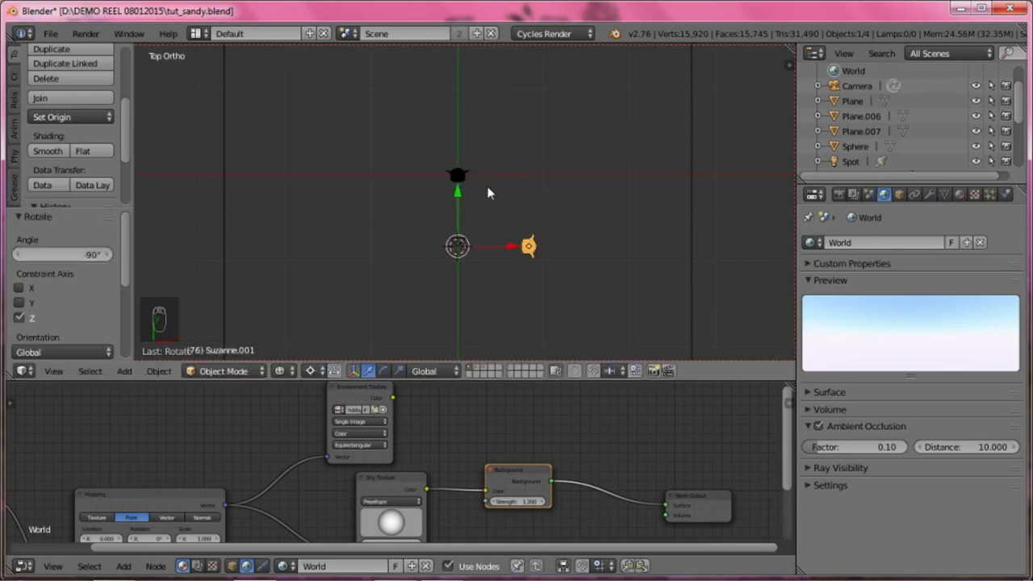
Step: Duplicate the rotated Suzanne copy and turn the duplicate another -90° about Z, placing it behind the camera
{"action": "key", "text": "shift+d"}
{"action": "left_click", "coordinate": [488, 192]}
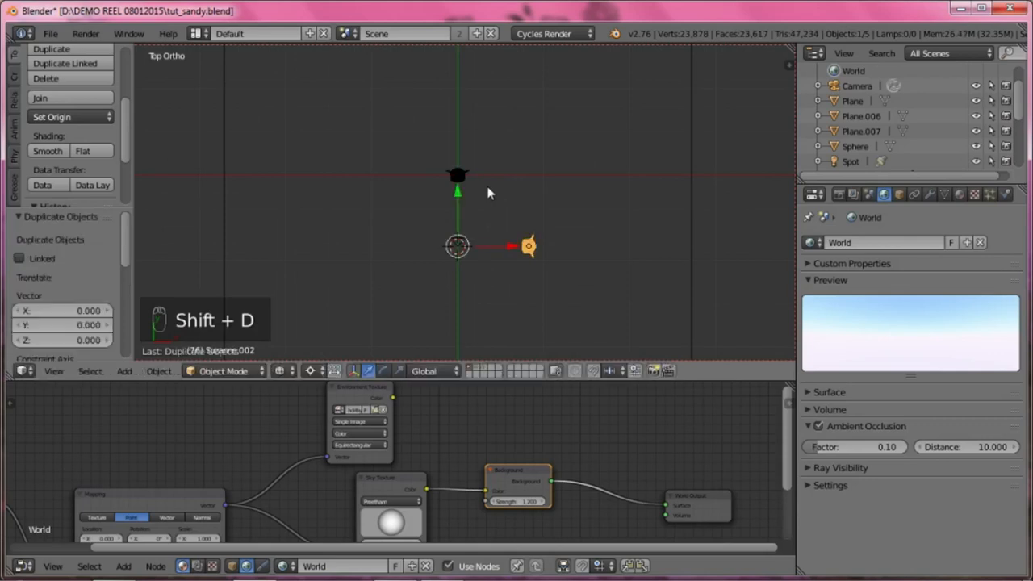
{"action": "key", "text": "r"}
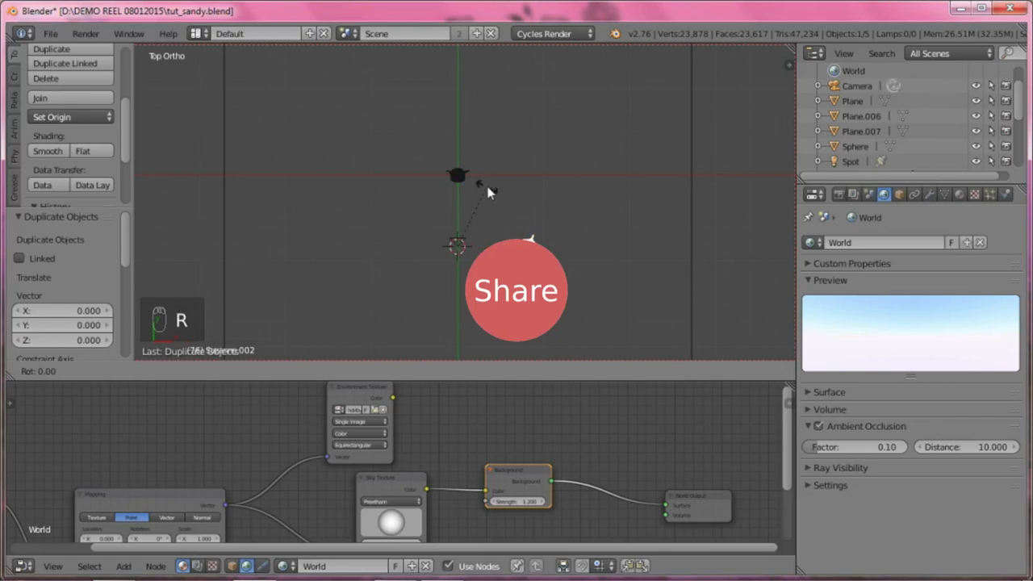
{"action": "key", "text": "z"}
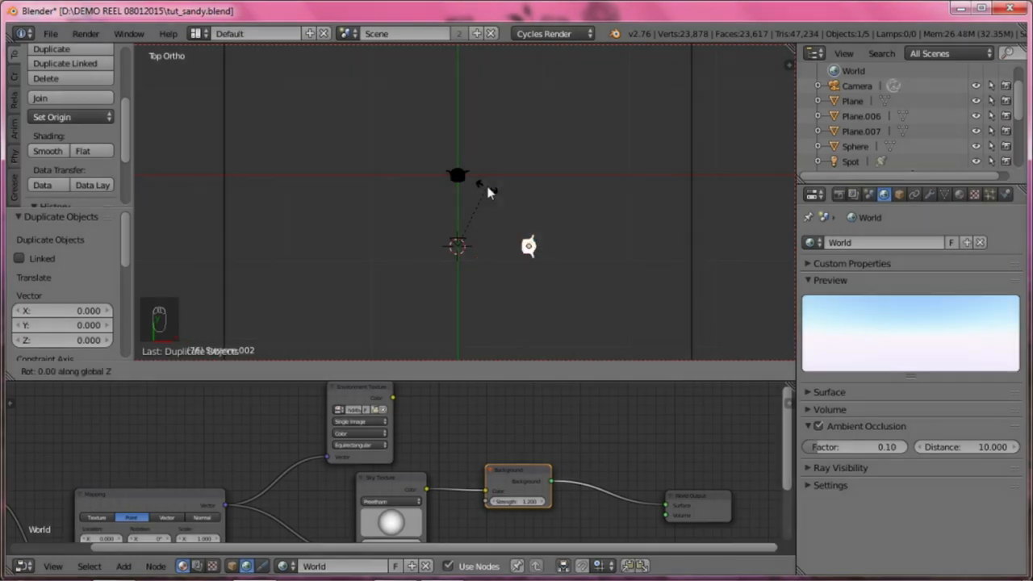
{"action": "type", "text": "-90"}
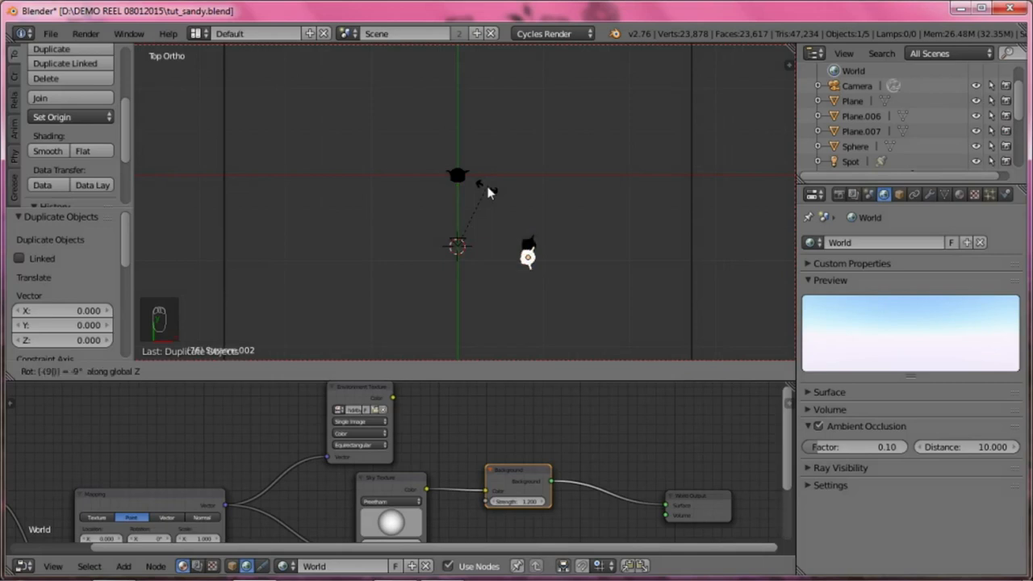
{"action": "key", "text": "Return"}
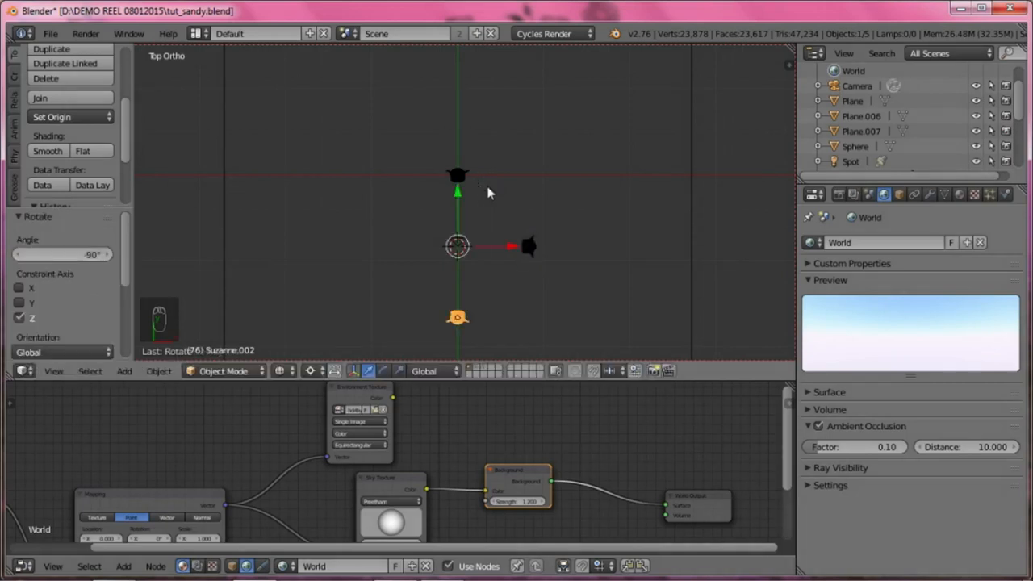
Step: Duplicate the Suzanne behind the camera and rotate the new copy -90° about Z to complete the ring of four
{"action": "key", "text": "shift+d"}
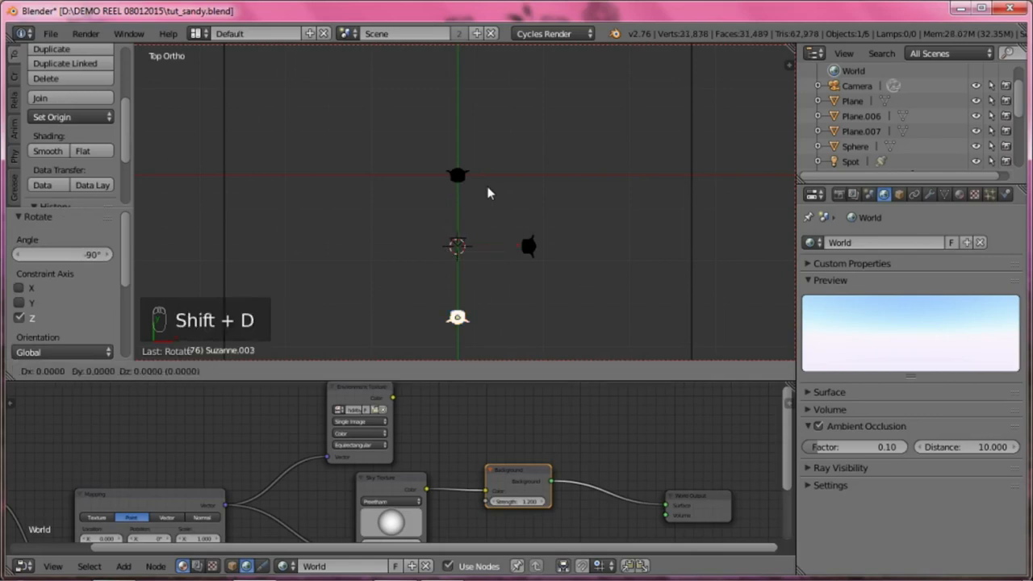
{"action": "right_click", "coordinate": [487, 192]}
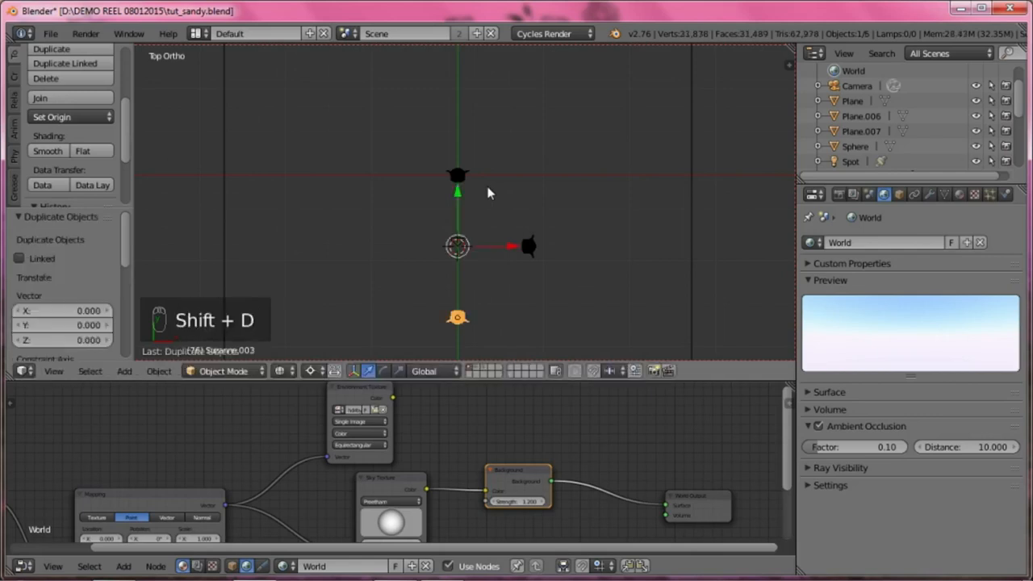
{"action": "key", "text": "r"}
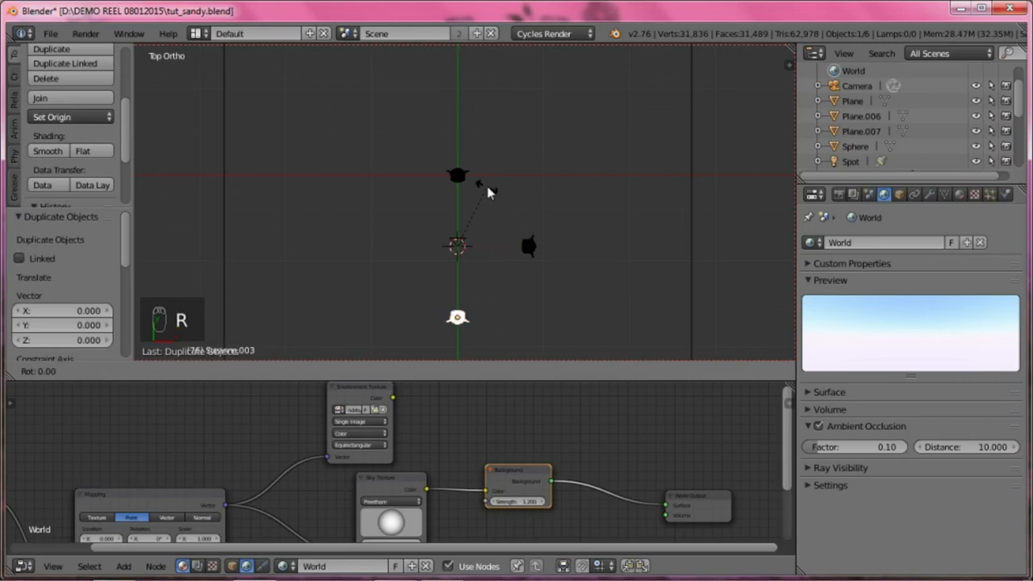
{"action": "key", "text": "z"}
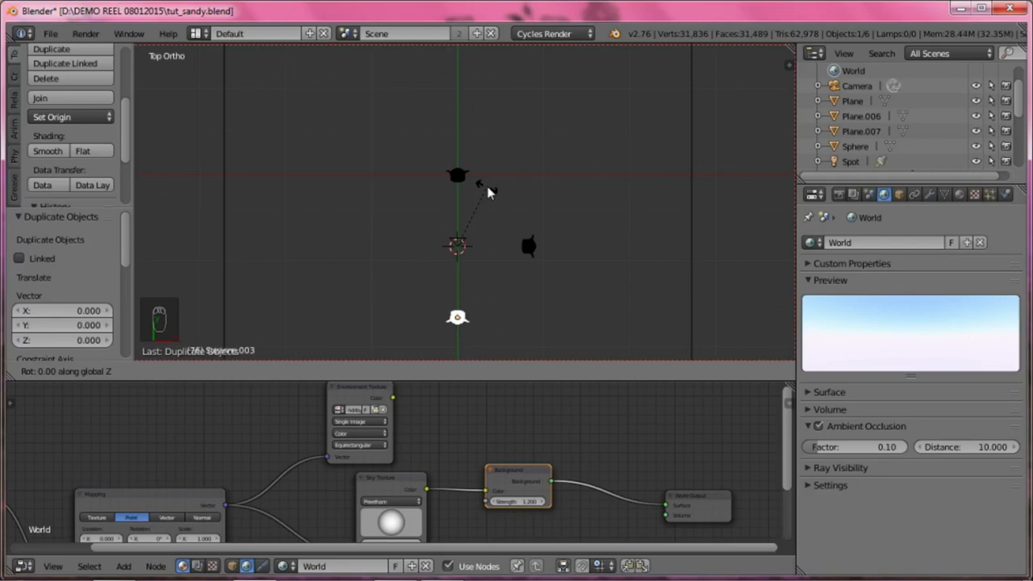
{"action": "type", "text": "-90"}
{"action": "key", "text": "Return"}
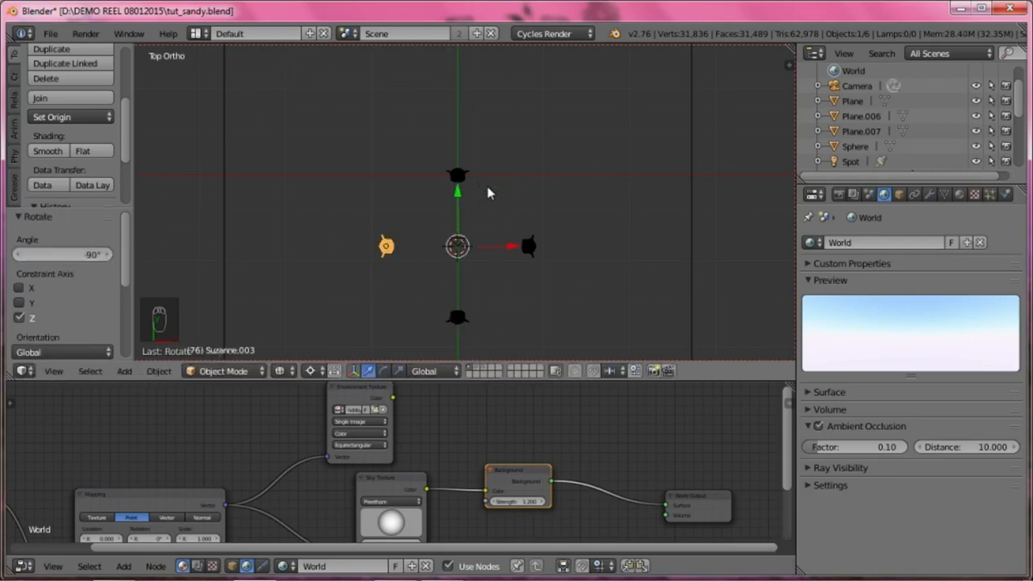
Step: Set the pivot point to Median Point, select the camera and look through it
{"action": "scroll", "coordinate": [448, 254], "scroll_direction": "up", "scroll_amount": 2}
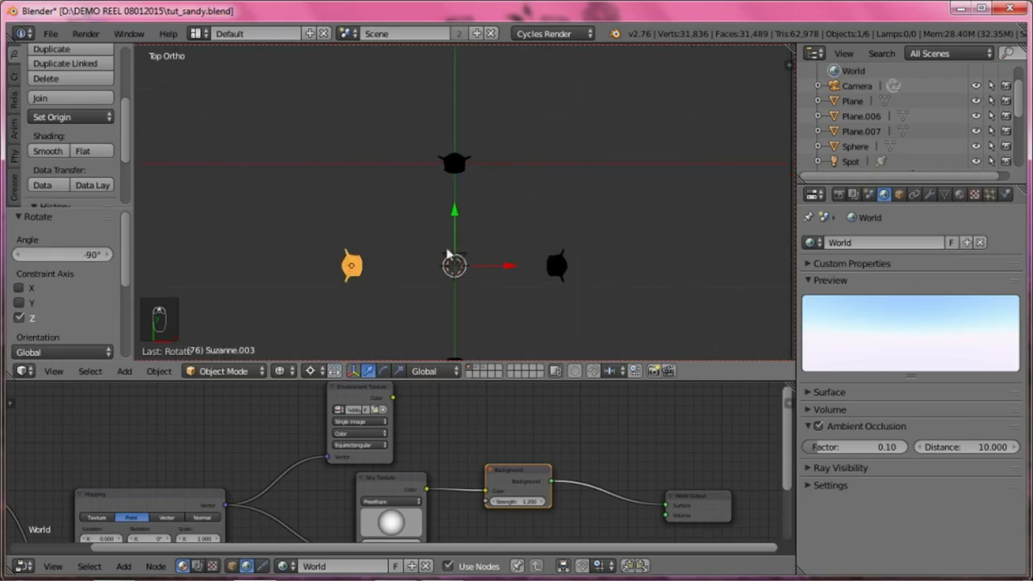
{"action": "left_click", "coordinate": [311, 371]}
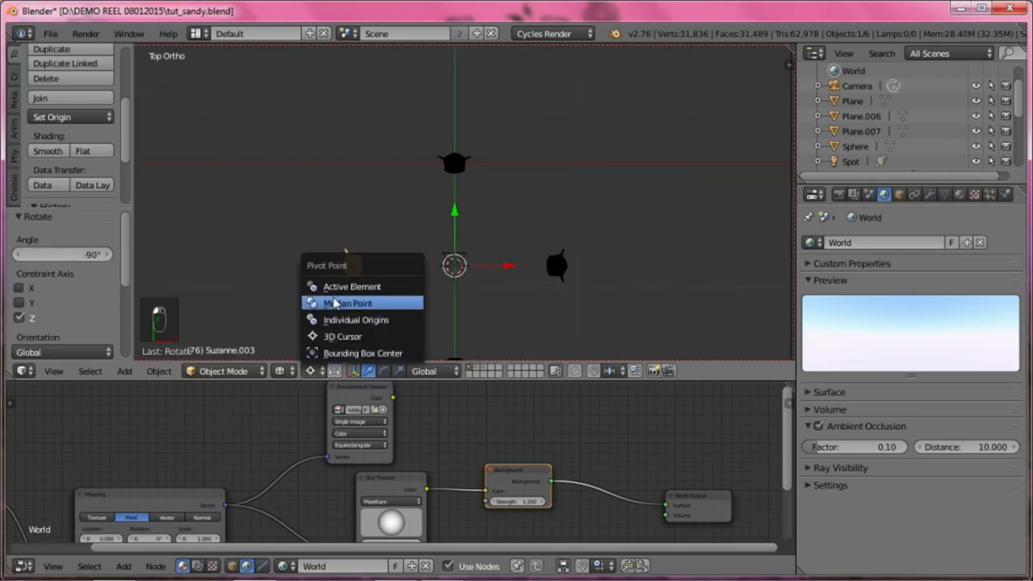
{"action": "left_click", "coordinate": [335, 303]}
{"action": "right_click", "coordinate": [455, 252]}
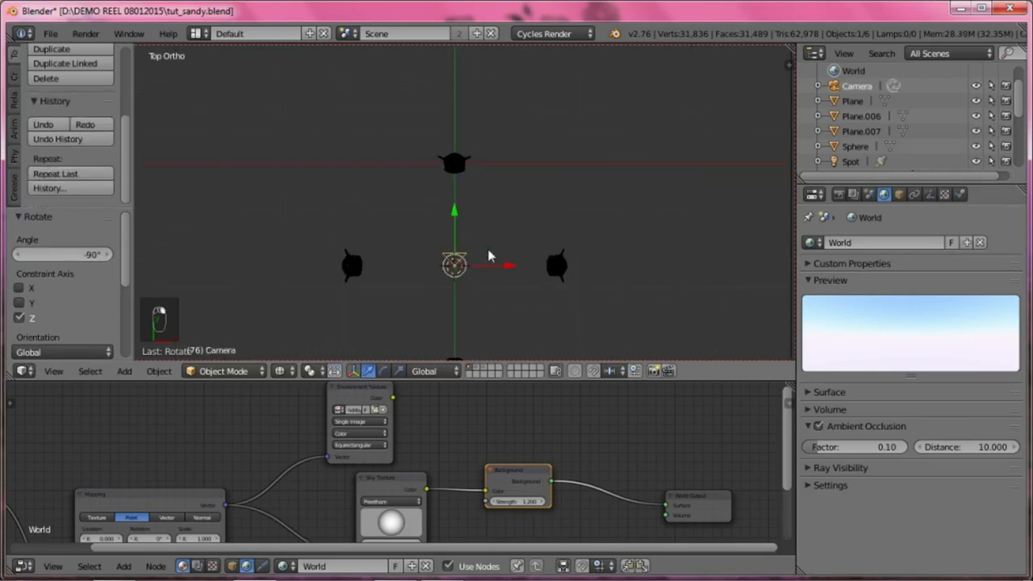
{"action": "key", "text": "KP_0"}
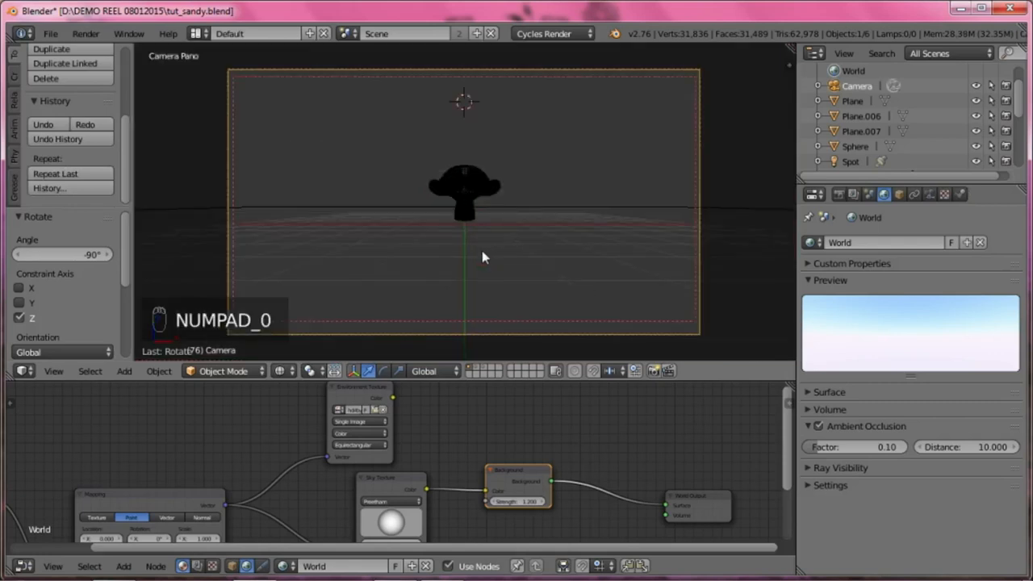
Step: Leave the camera view for an angled overview and add a Sun lamp at the 3D cursor
{"action": "middle_click_drag", "start_coordinate": [479, 255], "coordinate": [384, 268]}
{"action": "scroll", "coordinate": [403, 272], "scroll_direction": "down", "scroll_amount": 4}
{"action": "scroll", "coordinate": [336, 306], "scroll_direction": "down", "scroll_amount": 3}
{"action": "scroll", "coordinate": [387, 259], "scroll_direction": "up", "scroll_amount": 2}
{"action": "key", "text": "shift+a"}
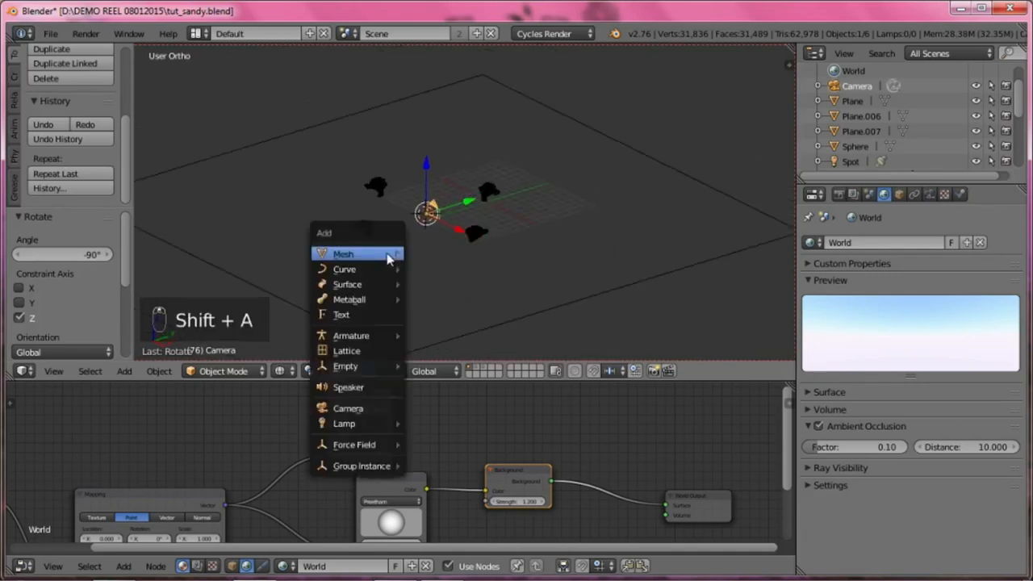
{"action": "mouse_move", "coordinate": [393, 254]}
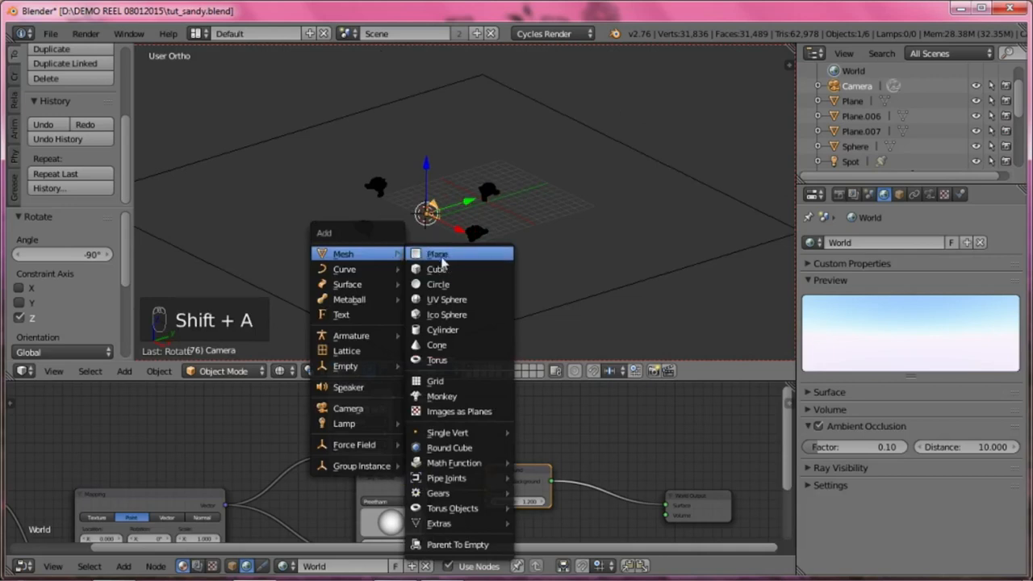
{"action": "mouse_move", "coordinate": [367, 425]}
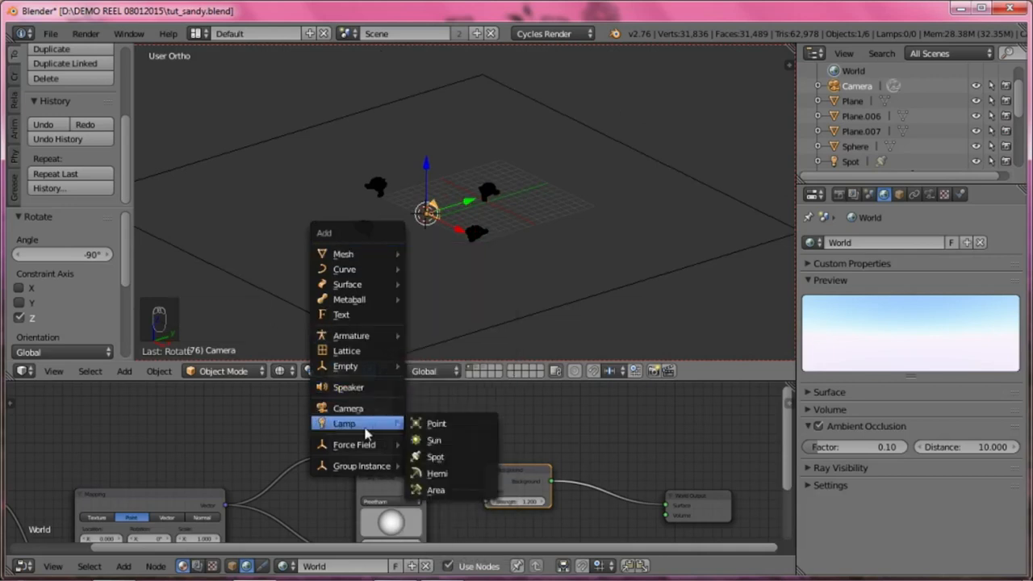
{"action": "left_click", "coordinate": [437, 442]}
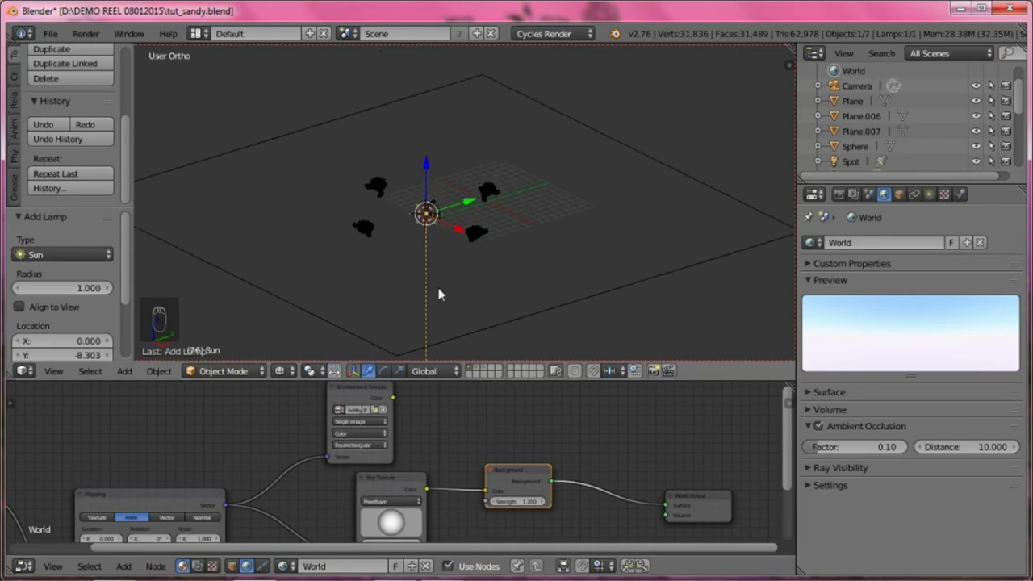
Step: Tilt the Sun lamp about 32° in the front view
{"action": "key", "text": "KP_1"}
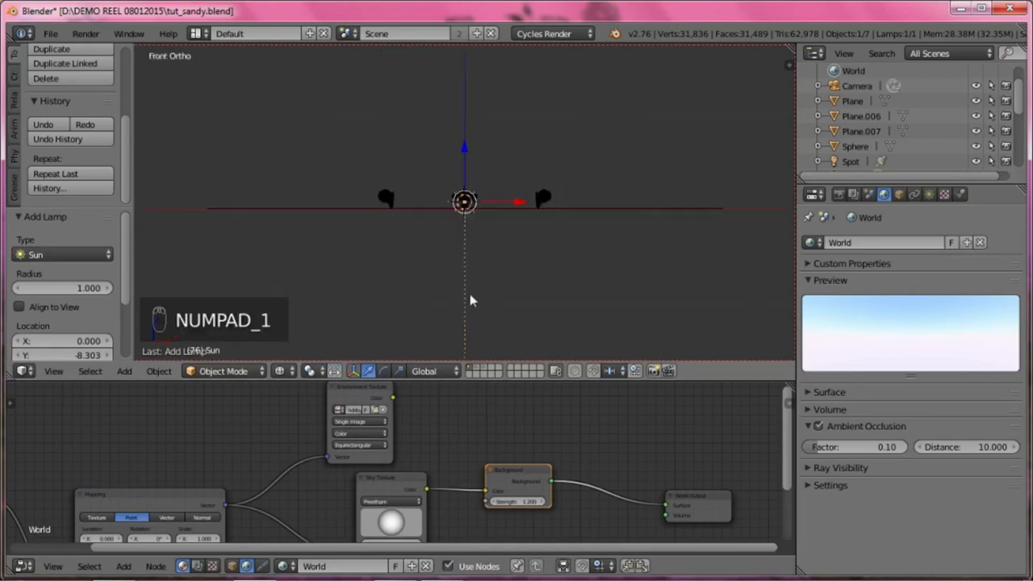
{"action": "key", "text": "r"}
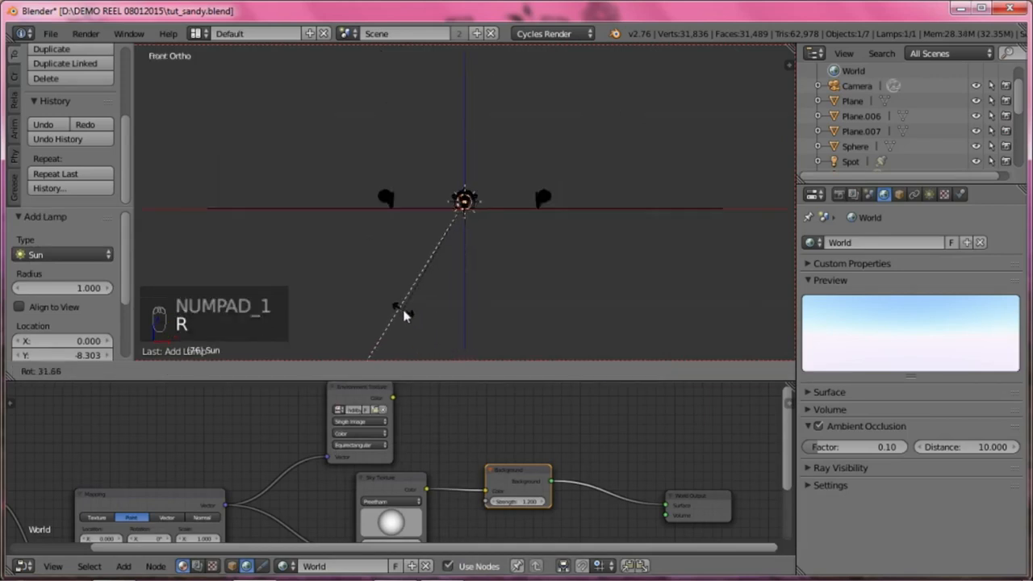
{"action": "left_click", "coordinate": [404, 316]}
Step: Tilt the Sun lamp towards the original Suzanne in the right view and raise it about 6.06 units along Z
{"action": "key", "text": "KP_3"}
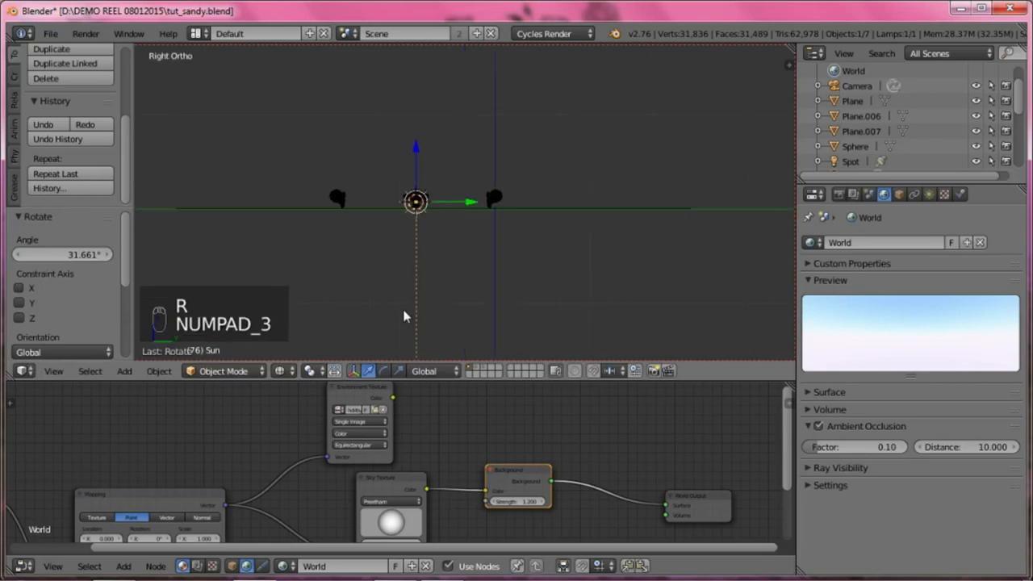
{"action": "key", "text": "r"}
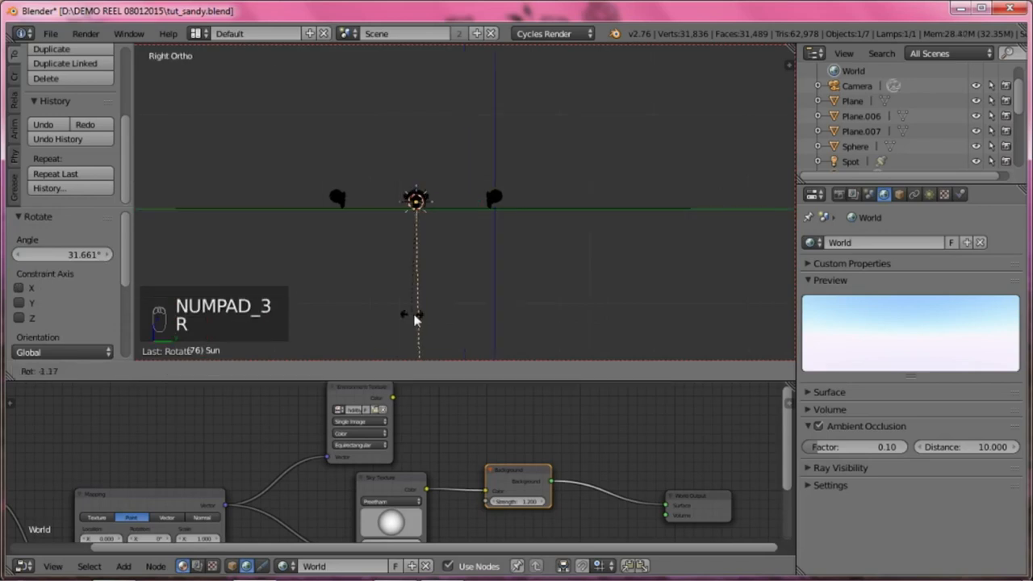
{"action": "left_click_drag", "start_coordinate": [418, 179], "coordinate": [418, 120]}
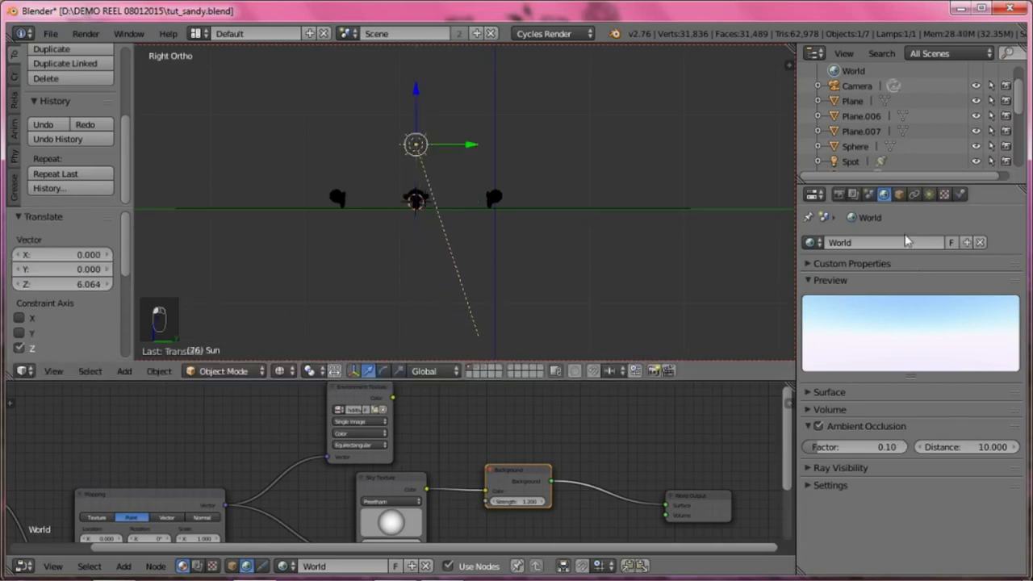
Step: Keep the lamp type as Sun and set its emission strength to 3
{"action": "left_click", "coordinate": [930, 195]}
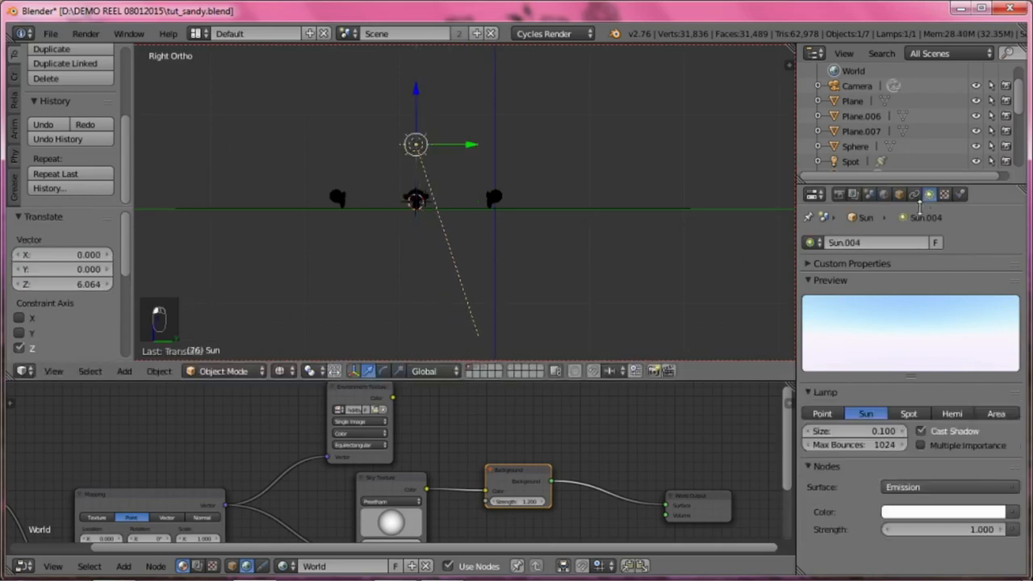
{"action": "left_click", "coordinate": [822, 413]}
{"action": "left_click", "coordinate": [864, 415]}
{"action": "left_click", "coordinate": [921, 529]}
{"action": "type", "text": "3"}
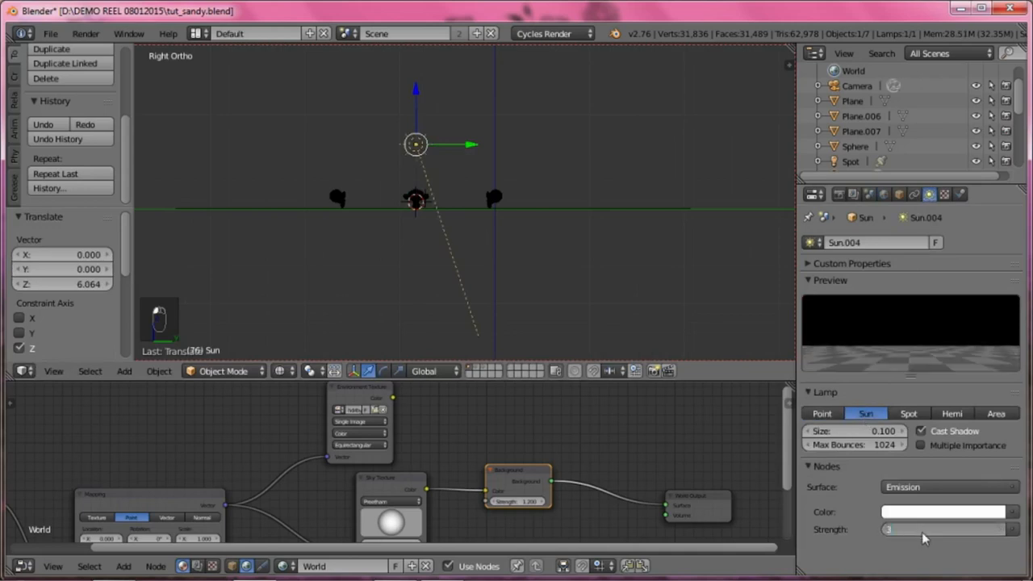
{"action": "key", "text": "Return"}
Step: Preview the panoramic camera view of the Suzanne ring in rendered shading
{"action": "key", "text": "KP_1"}
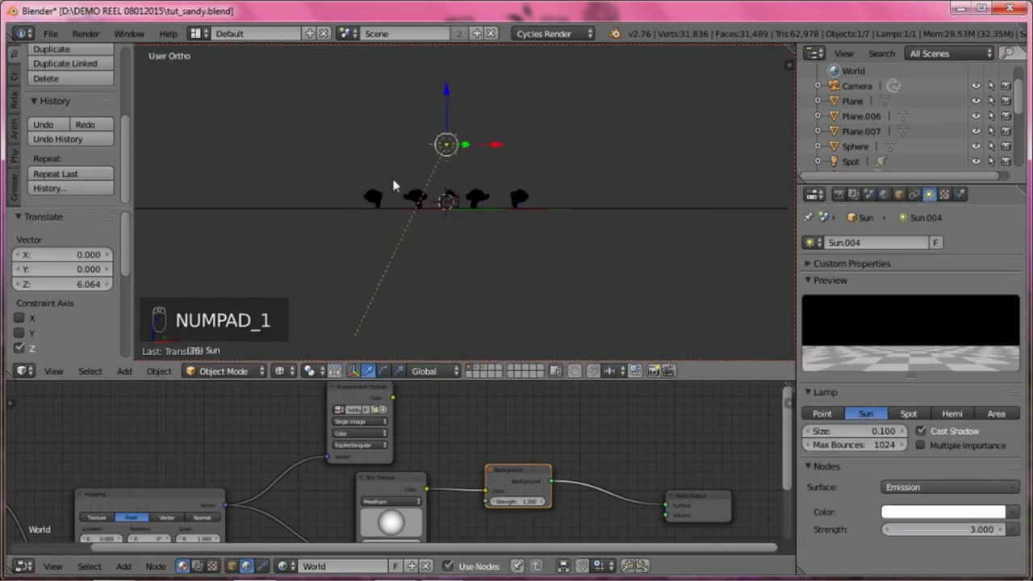
{"action": "key", "text": "KP_0"}
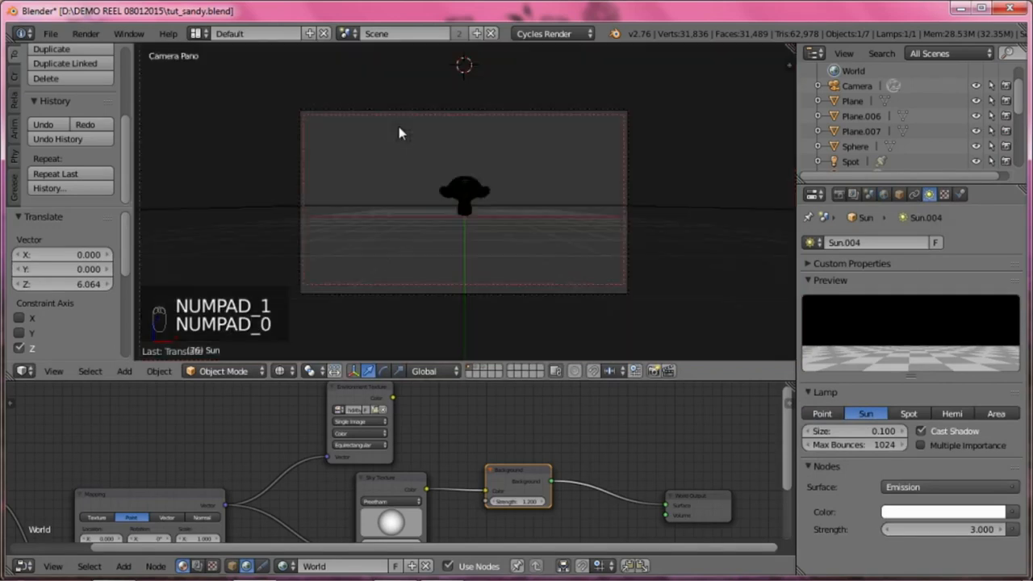
{"action": "scroll", "coordinate": [432, 174], "scroll_direction": "up", "scroll_amount": 4}
{"action": "scroll", "coordinate": [429, 166], "scroll_direction": "down", "scroll_amount": 2}
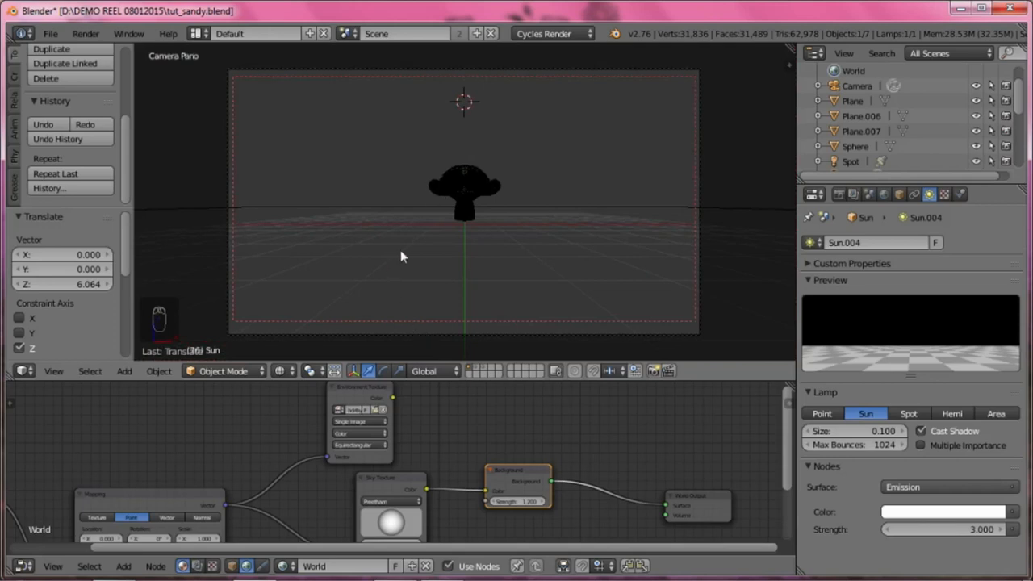
{"action": "key", "text": "shift+z"}
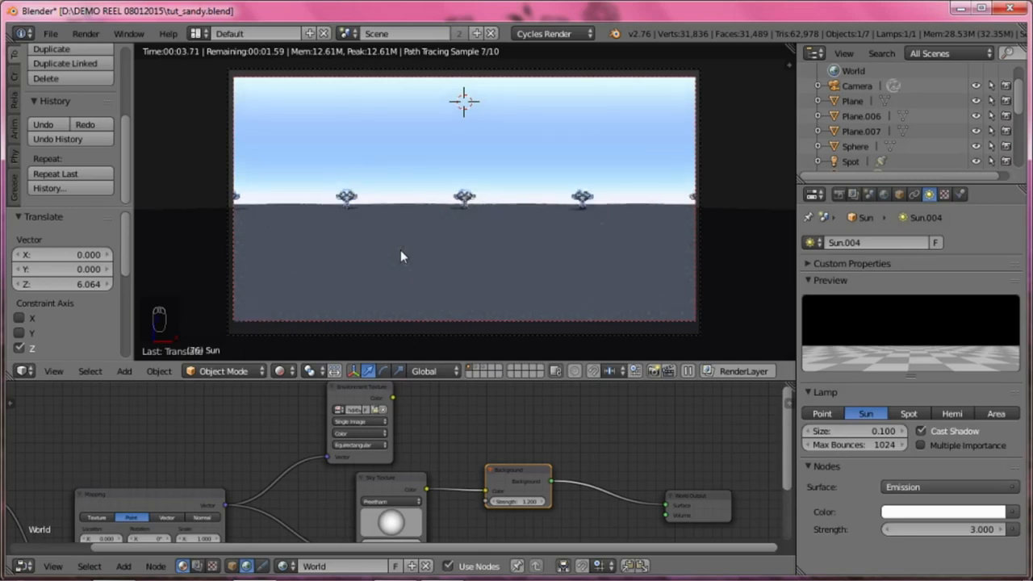
Step: Delete the ground plane from the scene and preview the panoramic camera view in rendered shading
{"action": "key", "text": "shift+z"}
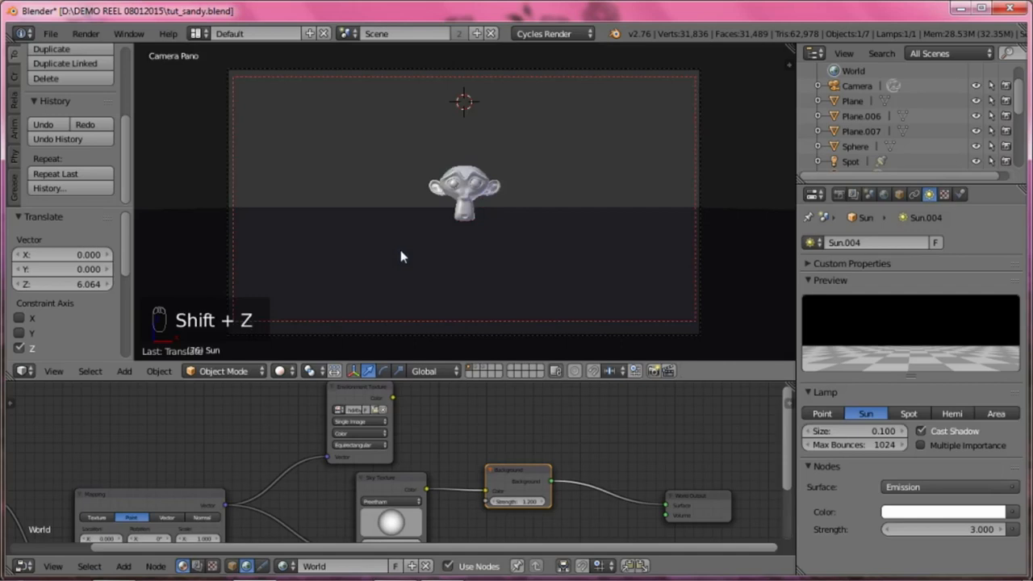
{"action": "right_click", "coordinate": [401, 256]}
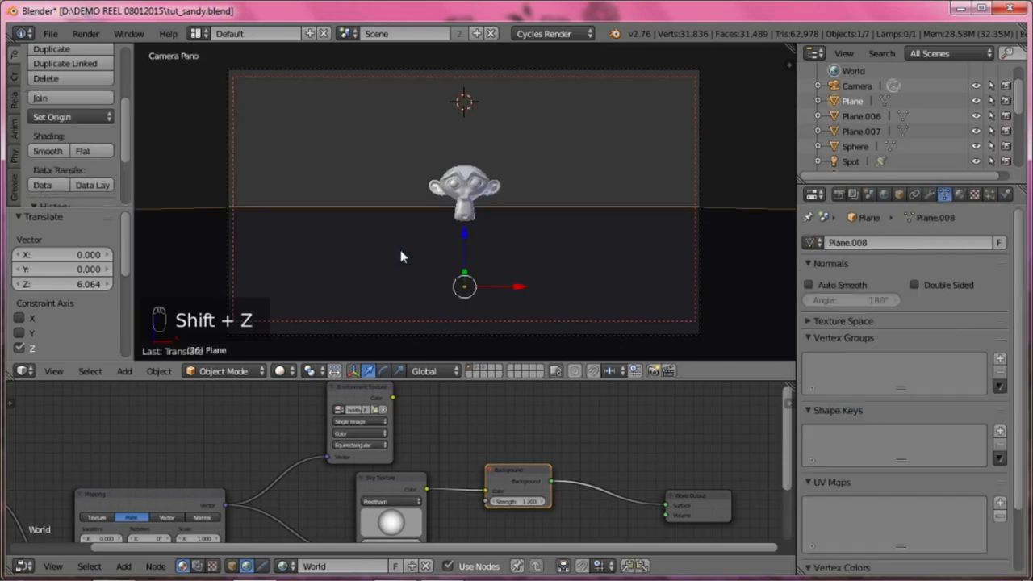
{"action": "key", "text": "x"}
{"action": "left_click", "coordinate": [378, 251]}
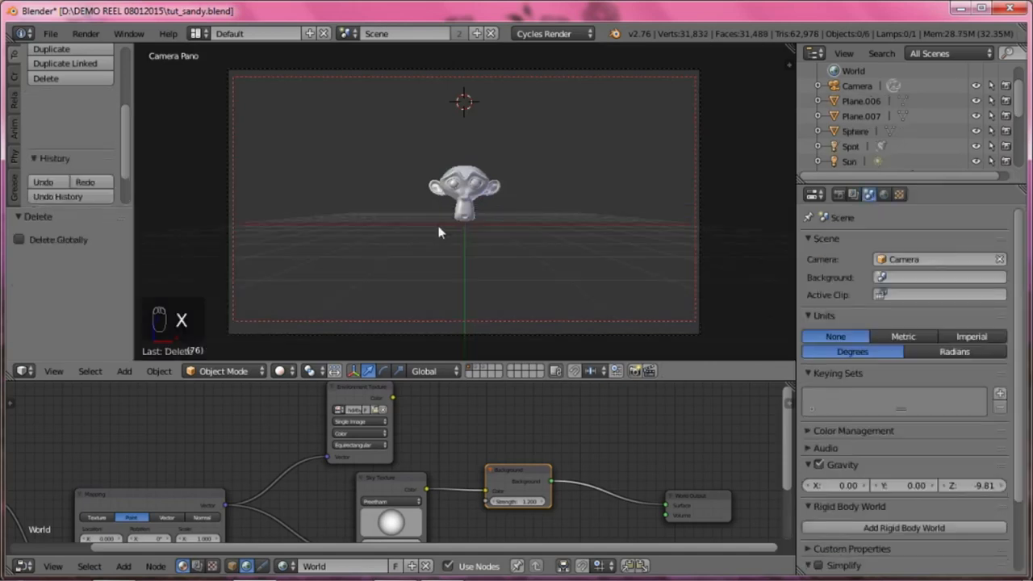
{"action": "key", "text": "shift+z"}
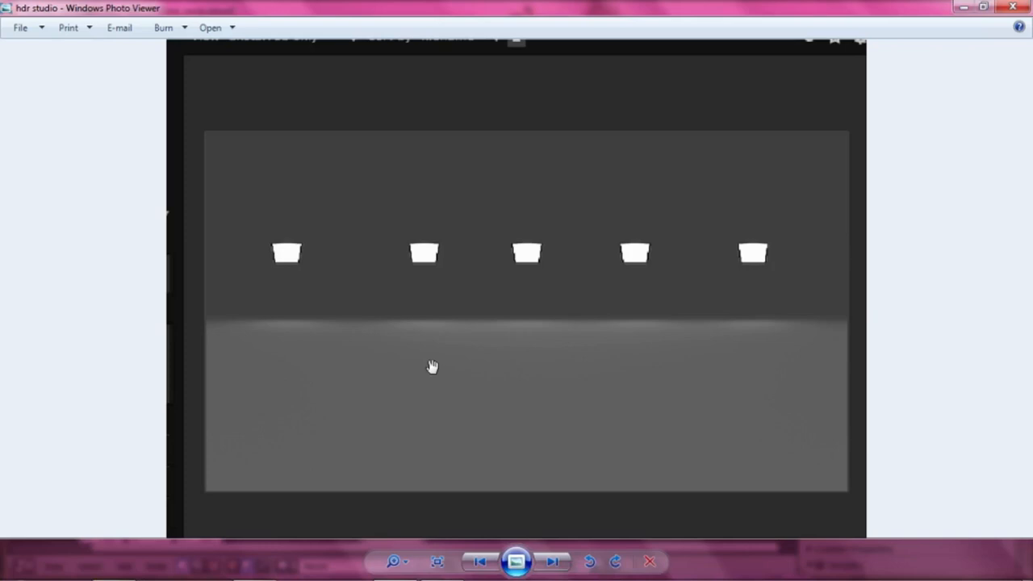
Step: Compare the hdr studio and hdr day pictures in Windows Photo Viewer, and return to Blender in solid shading
{"action": "key", "text": "Right"}
{"action": "key", "text": "Left"}
{"action": "key", "text": "Left"}
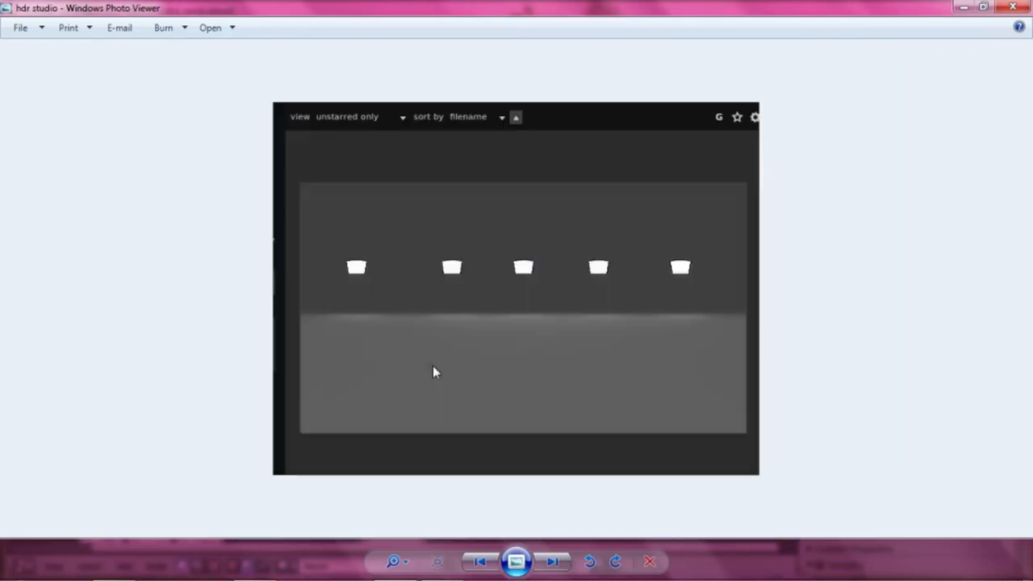
{"action": "scroll", "coordinate": [460, 334], "scroll_direction": "up", "scroll_amount": 4}
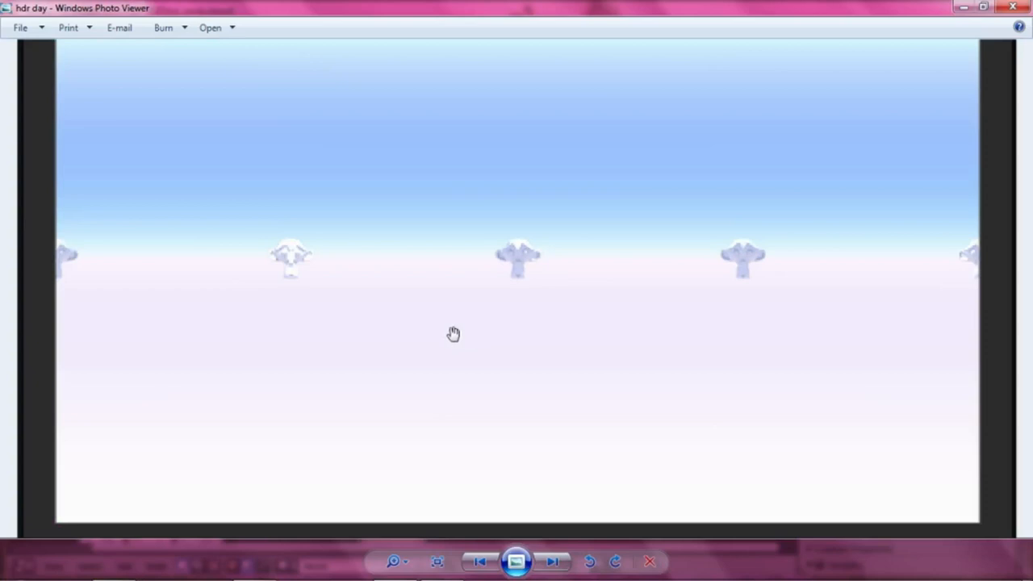
{"action": "left_click", "coordinate": [447, 325]}
{"action": "mouse_move", "coordinate": [356, 570]}
{"action": "left_click", "coordinate": [255, 566]}
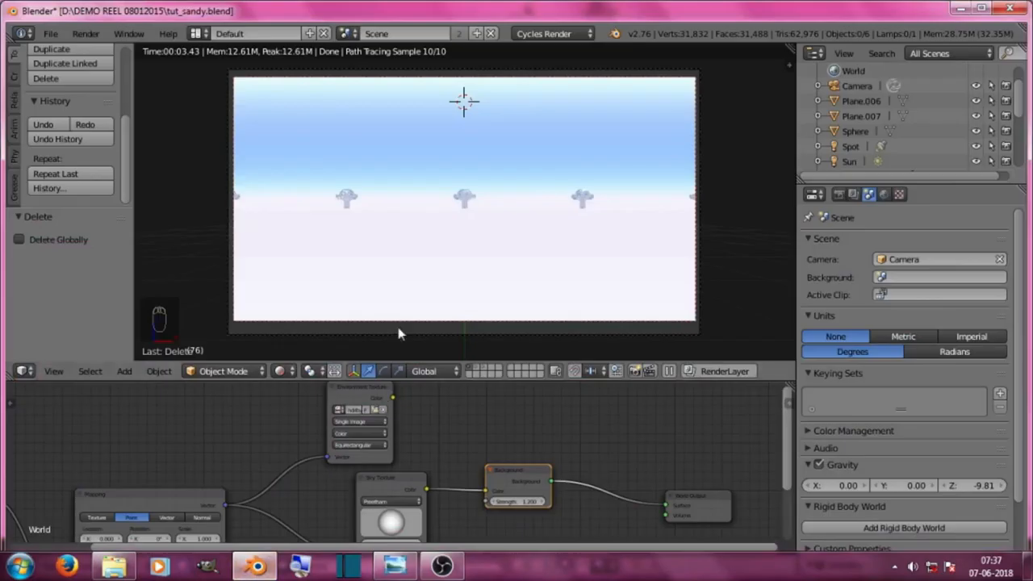
{"action": "key", "text": "shift+z"}
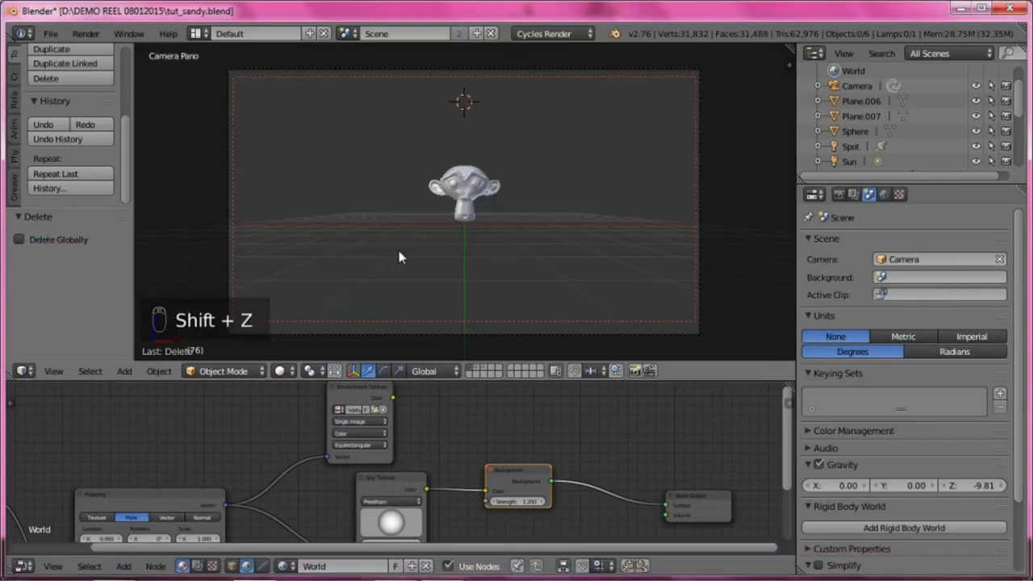
Step: Browse the Environment Texture's HDR image folder as thumbnails, check the hdr day picture in Windows Photo Viewer, and leave without loading an image
{"action": "left_click", "coordinate": [375, 410]}
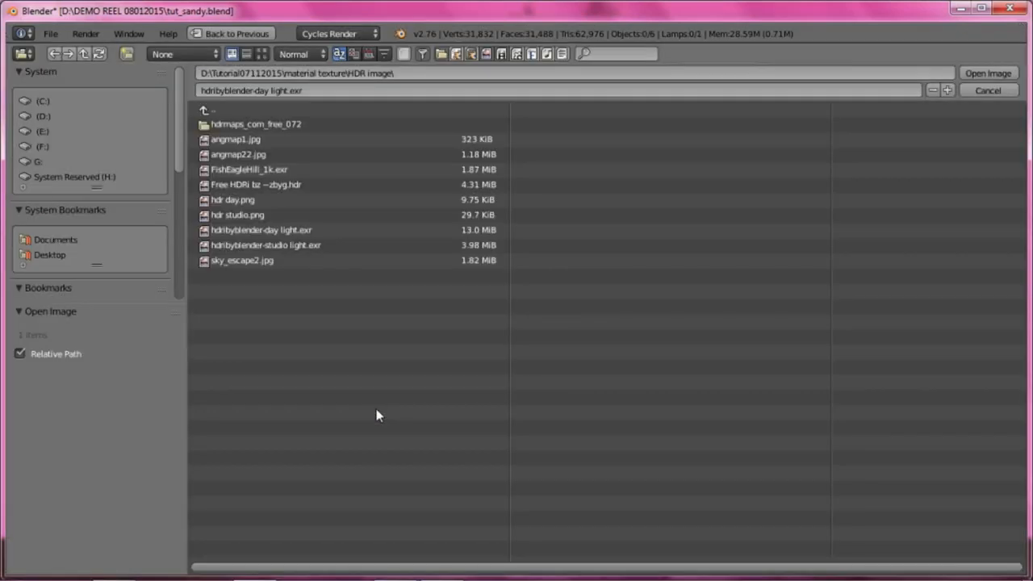
{"action": "left_click", "coordinate": [261, 53]}
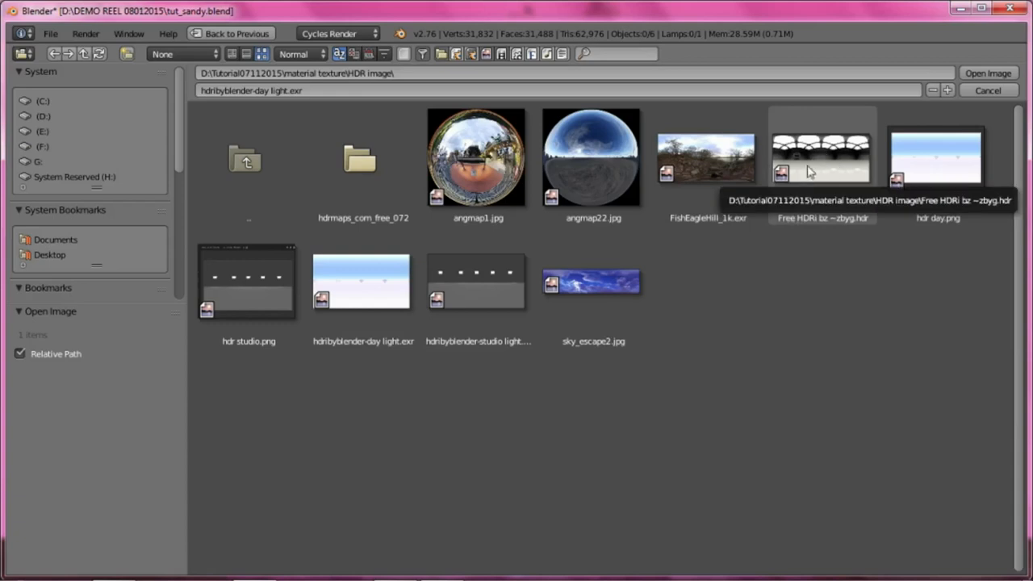
{"action": "left_click", "coordinate": [960, 10]}
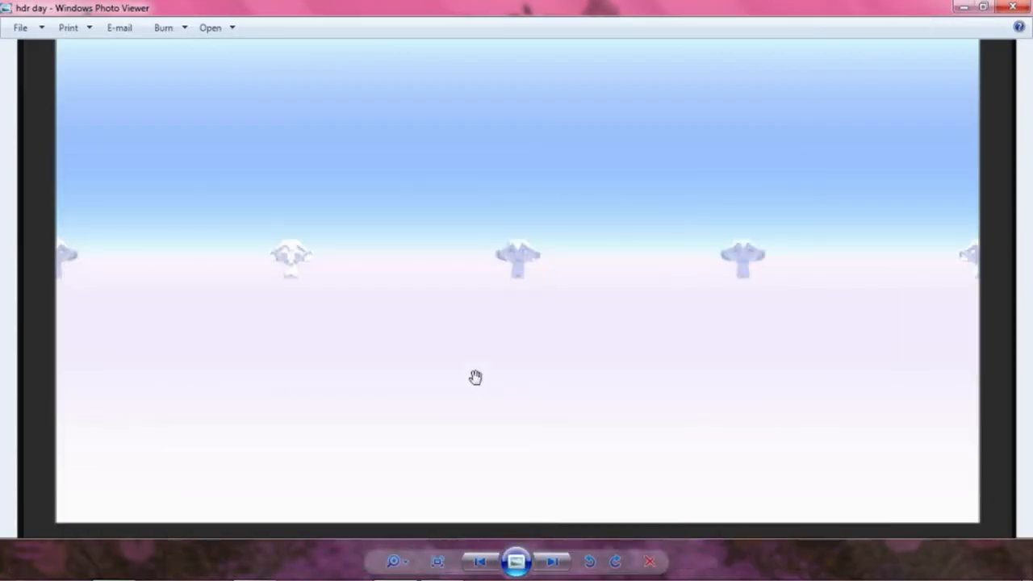
{"action": "mouse_move", "coordinate": [396, 573]}
{"action": "left_click", "coordinate": [267, 568]}
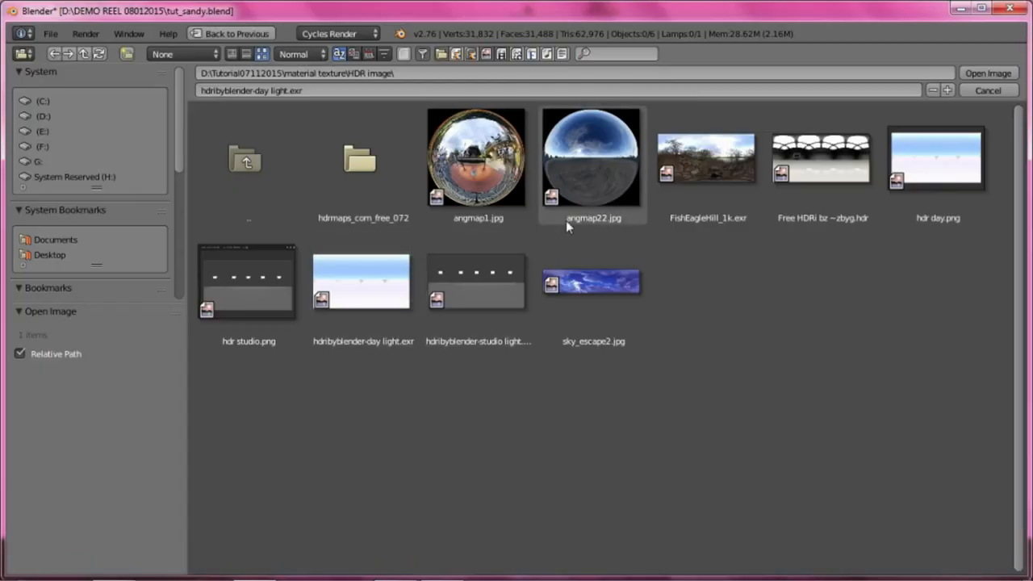
{"action": "key", "text": "Escape"}
Step: Preview the camera view in rendered shading and examine the render resolution and OpenEXR output settings
{"action": "key", "text": "shift+z"}
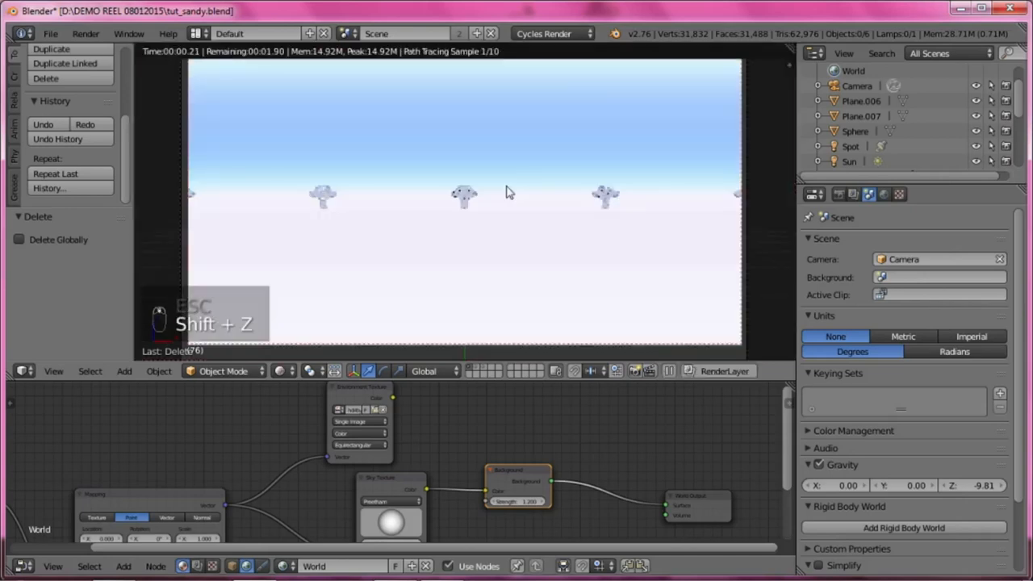
{"action": "key", "text": "shift+z"}
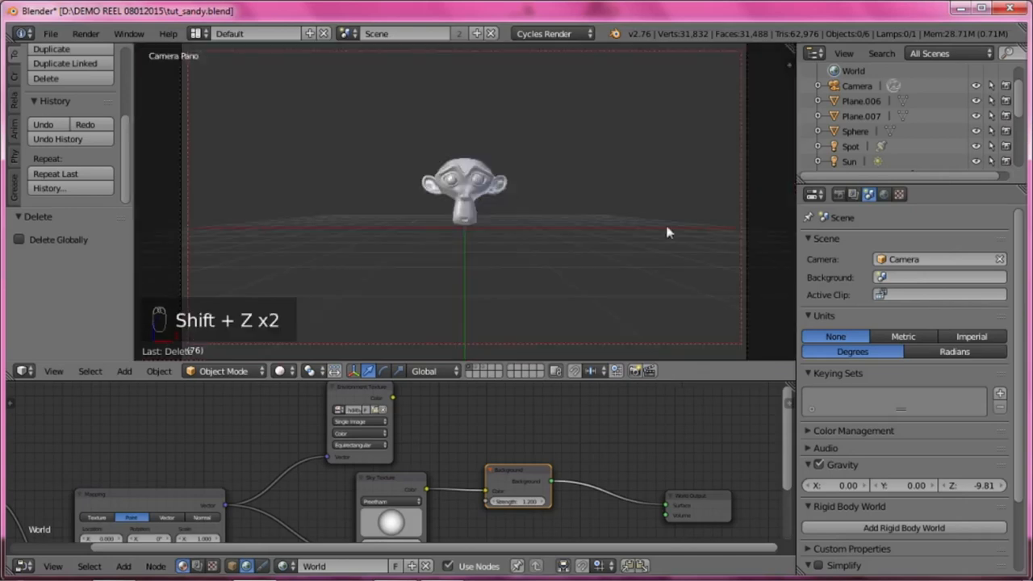
{"action": "left_click", "coordinate": [838, 196]}
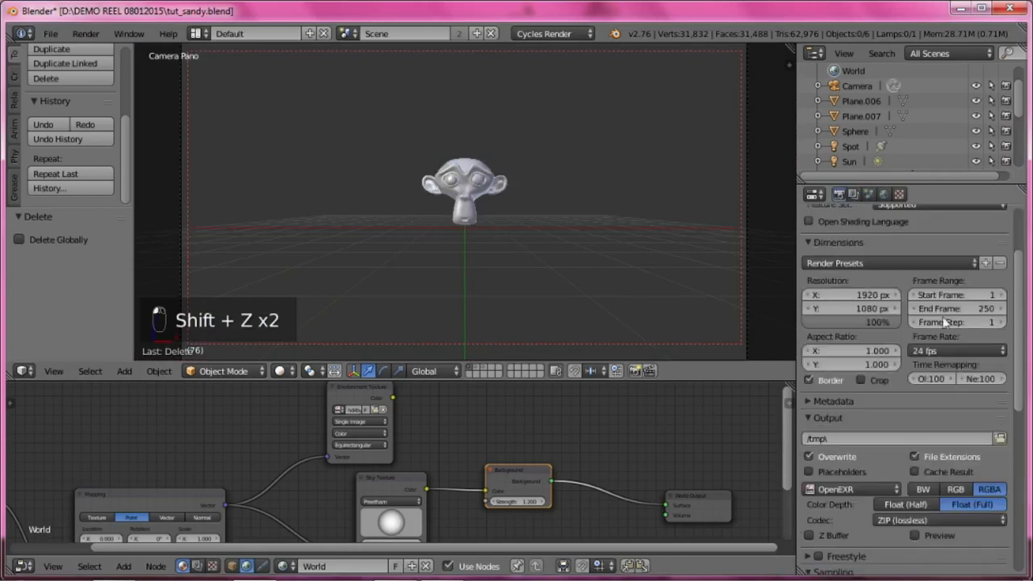
{"action": "scroll", "coordinate": [929, 362], "scroll_direction": "down", "scroll_amount": 2}
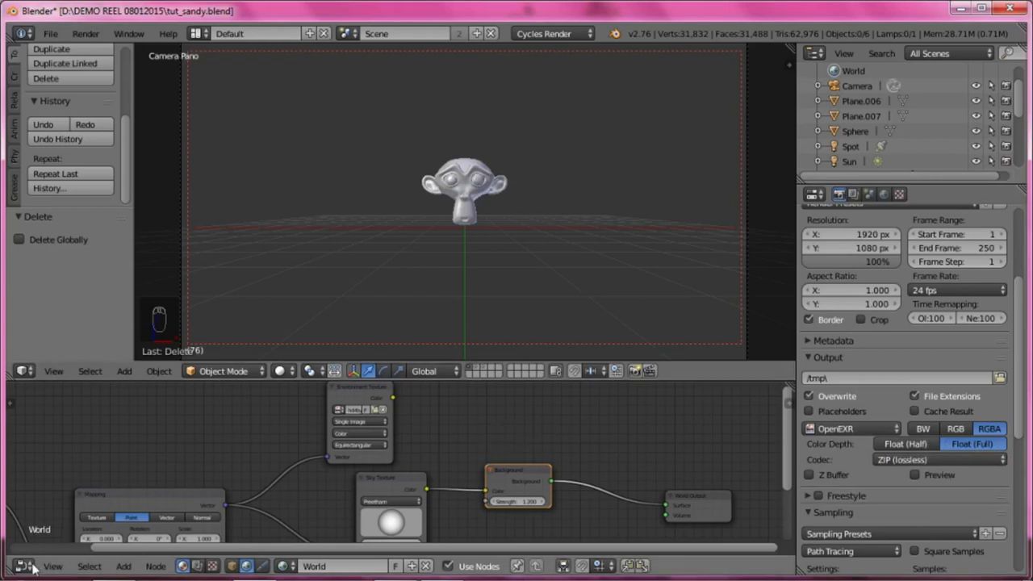
Step: Switch the node editor area to the UV/Image Editor and zoom out on the dress texture
{"action": "scroll", "coordinate": [31, 564], "scroll_direction": "down", "scroll_amount": 1}
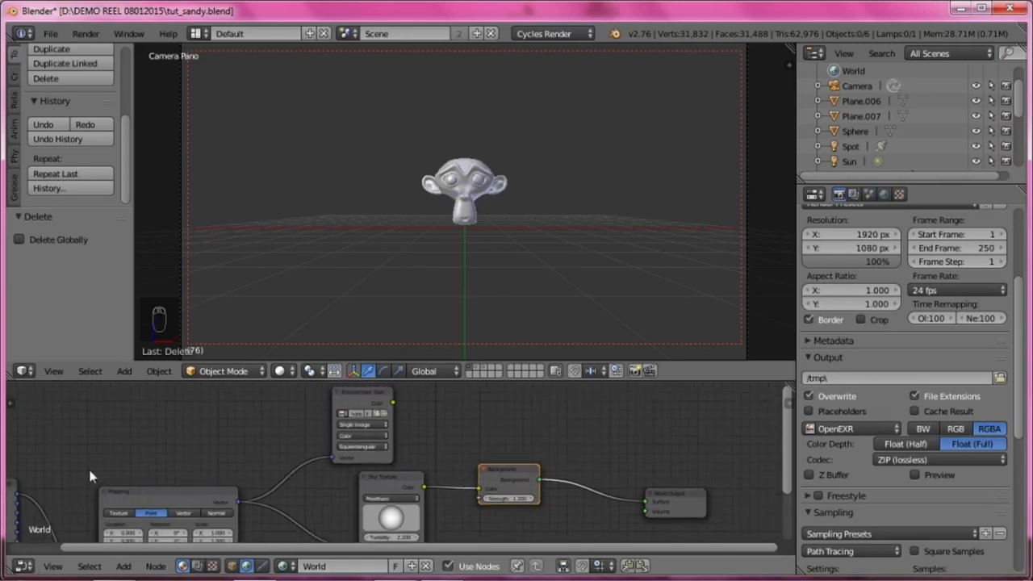
{"action": "scroll", "coordinate": [90, 476], "scroll_direction": "down", "scroll_amount": 1}
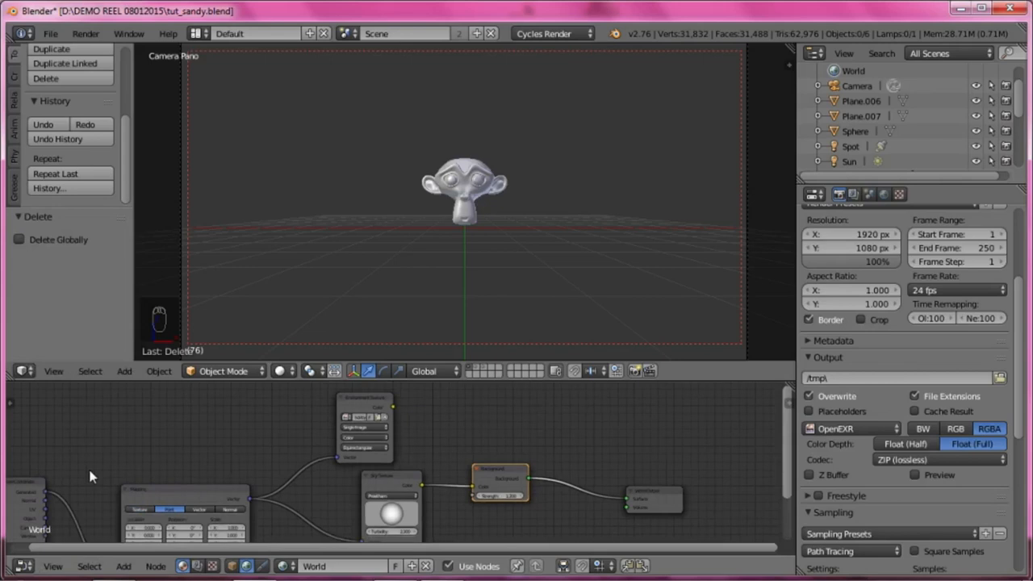
{"action": "key", "text": "shift+F10"}
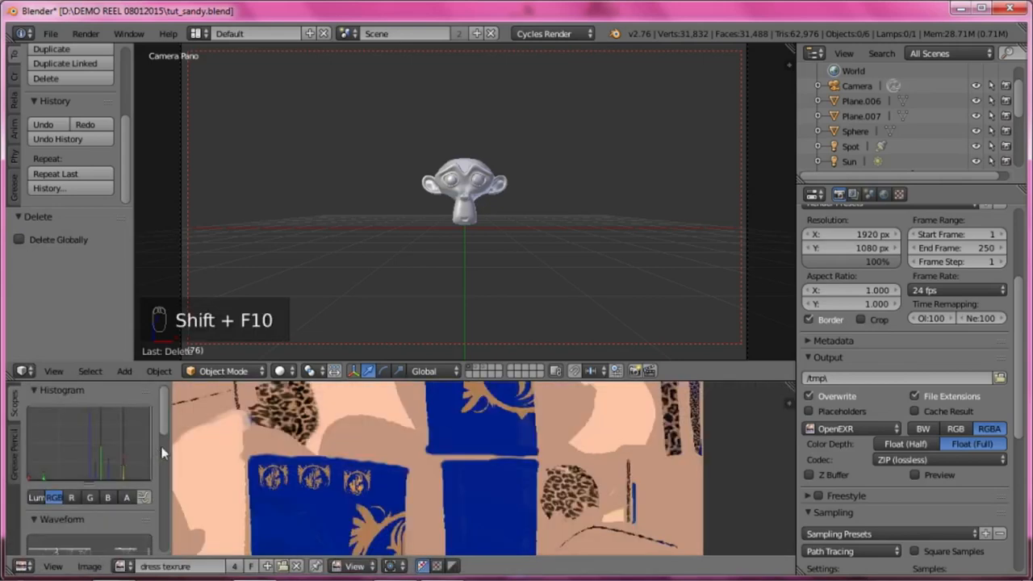
{"action": "scroll", "coordinate": [161, 456], "scroll_direction": "down", "scroll_amount": 1}
{"action": "scroll", "coordinate": [188, 530], "scroll_direction": "down", "scroll_amount": 1}
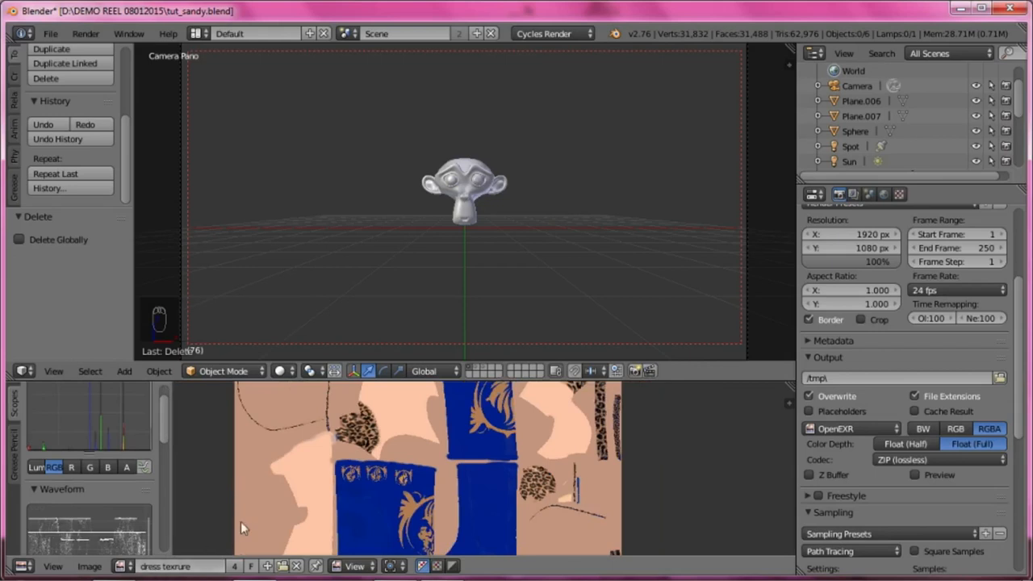
Step: Open the save dialog for the dress texture, set the file format to OpenEXR, and cancel the save
{"action": "key", "text": "F3"}
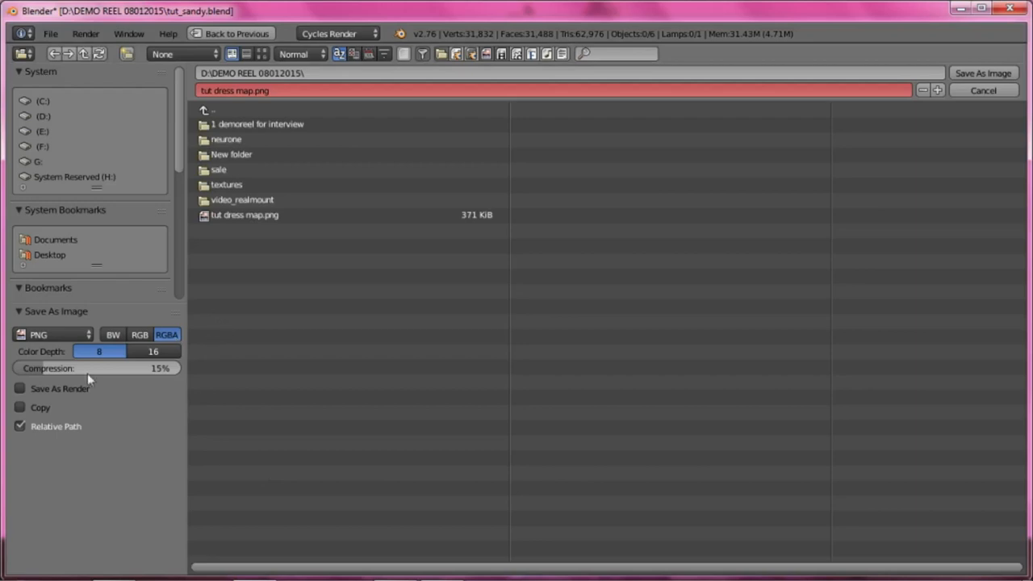
{"action": "left_click", "coordinate": [46, 336]}
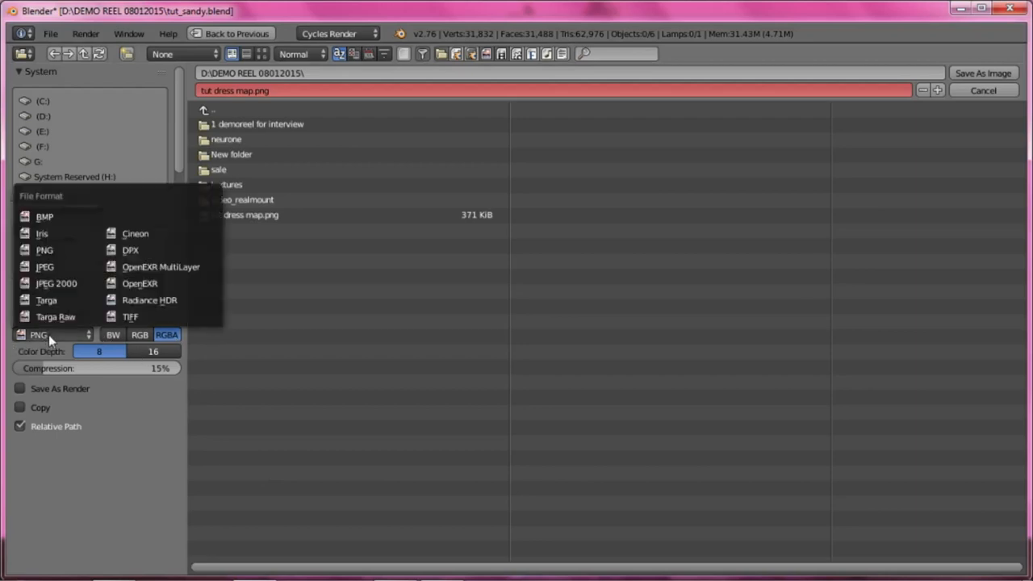
{"action": "left_click", "coordinate": [162, 284]}
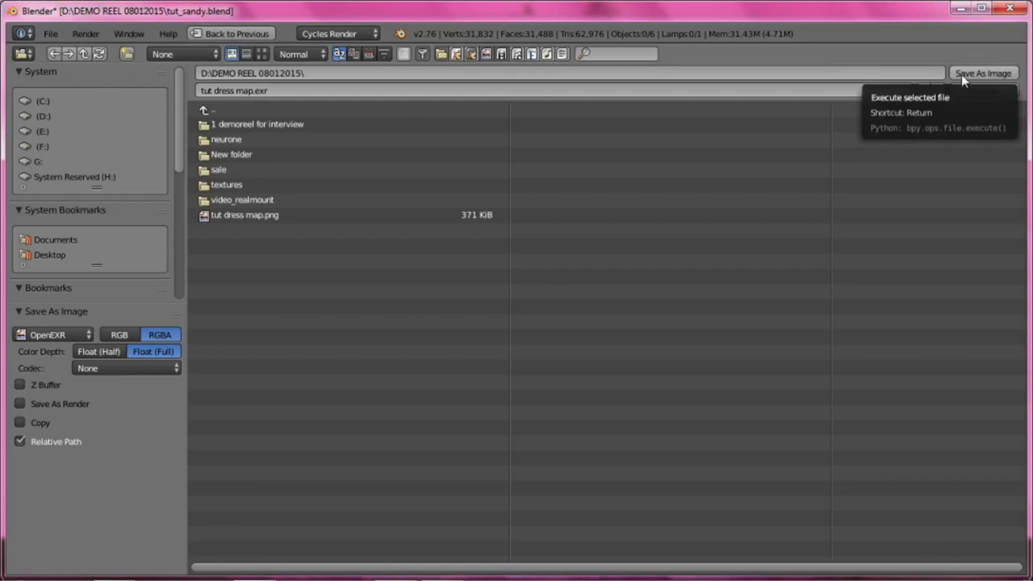
{"action": "key", "text": "Escape"}
Step: Enlarge the 3D viewport, preview the panoramic camera view in rendered shading, and return to solid shading
{"action": "scroll", "coordinate": [457, 278], "scroll_direction": "up", "scroll_amount": 2}
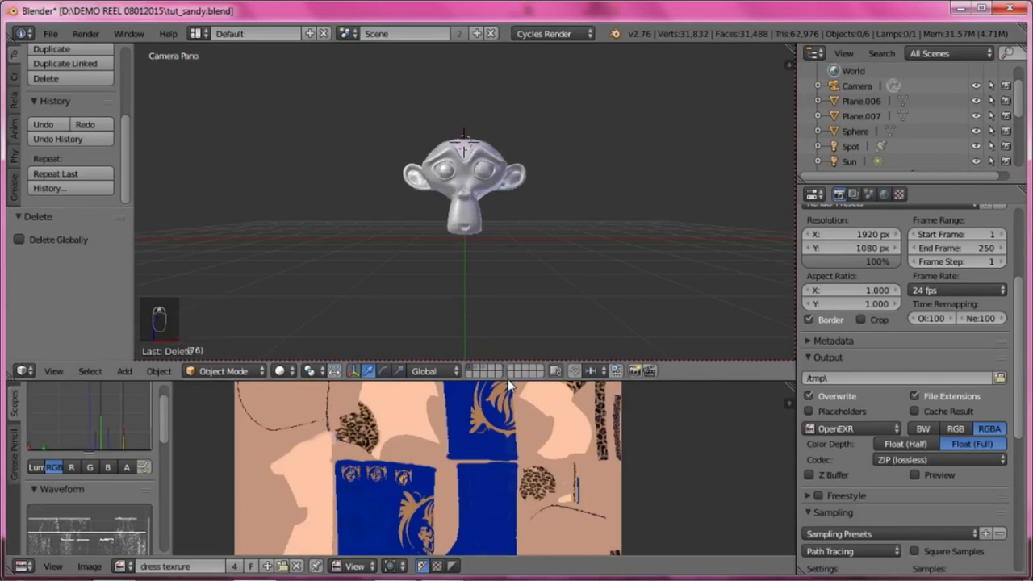
{"action": "left_click_drag", "start_coordinate": [509, 379], "coordinate": [509, 471]}
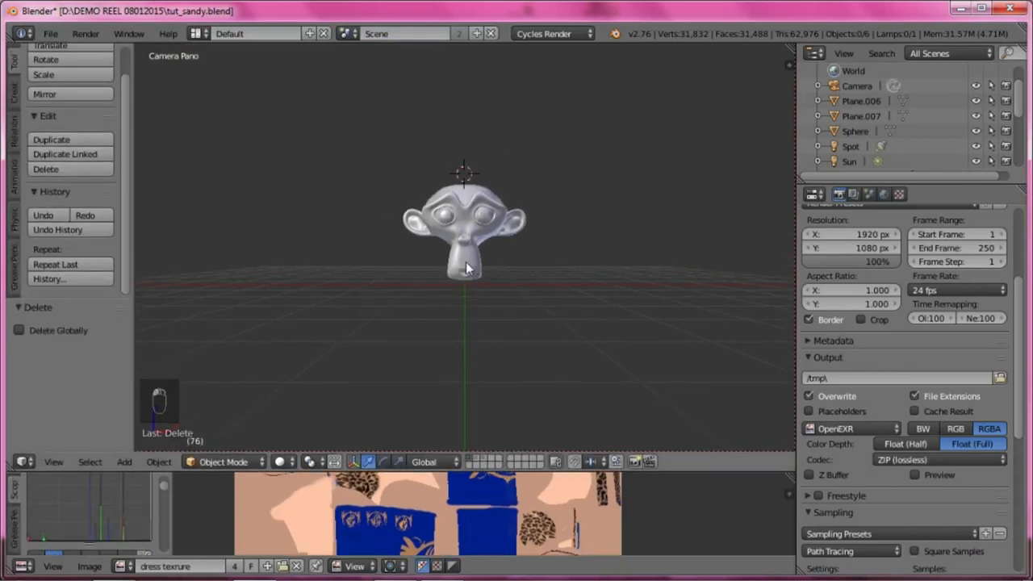
{"action": "scroll", "coordinate": [466, 261], "scroll_direction": "down", "scroll_amount": 3}
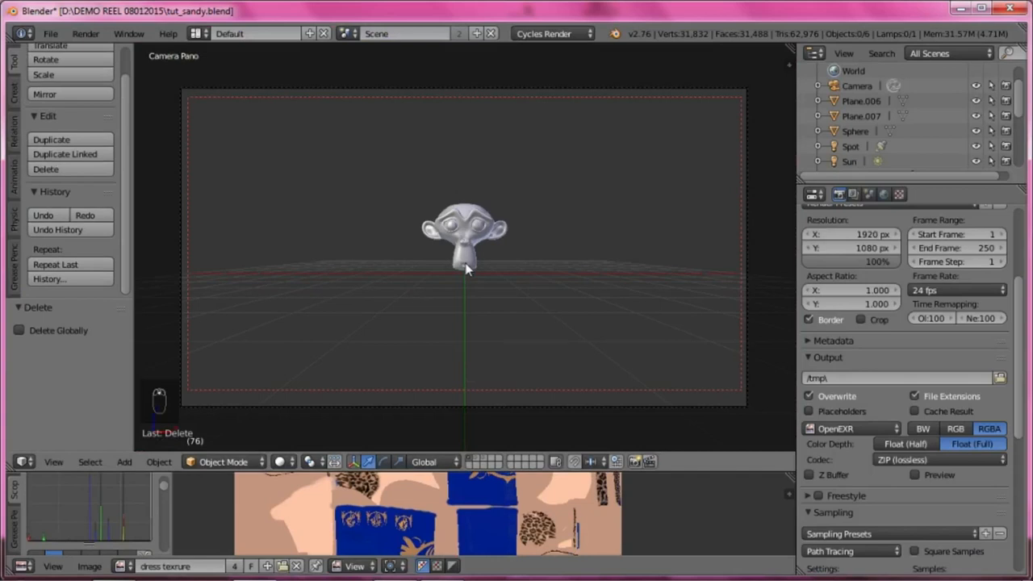
{"action": "key", "text": "shift+z"}
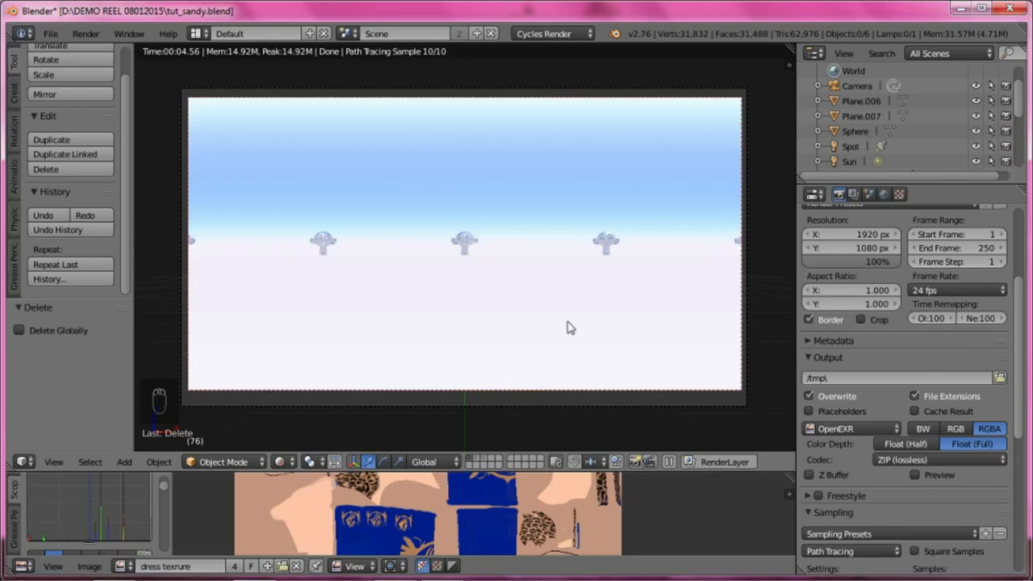
{"action": "key", "text": "shift+z"}
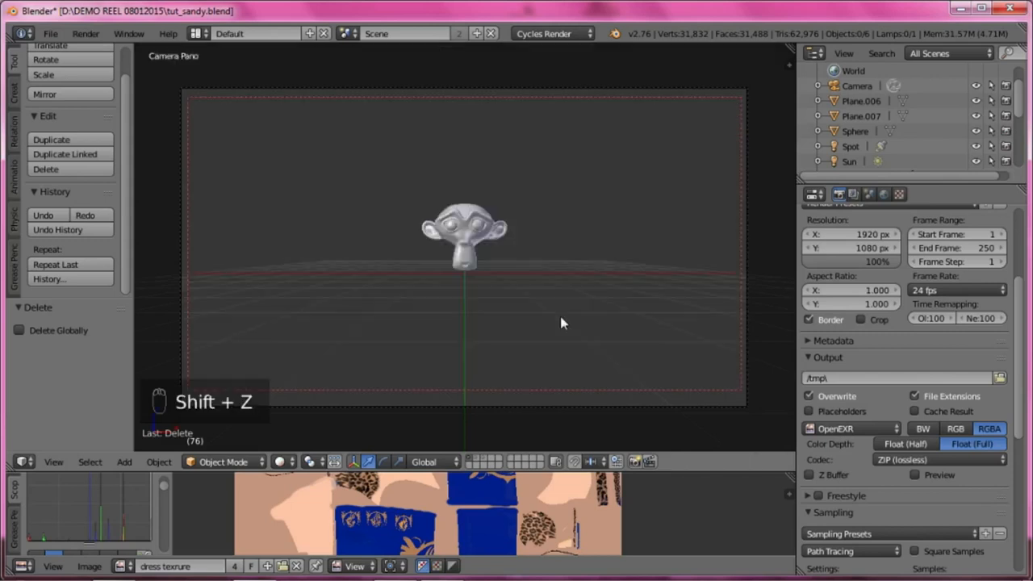
Step: Select all four Suzanne heads around the camera in a perspective view
{"action": "scroll", "coordinate": [537, 310], "scroll_direction": "down", "scroll_amount": 1}
{"action": "middle_click_drag", "start_coordinate": [537, 311], "coordinate": [482, 339]}
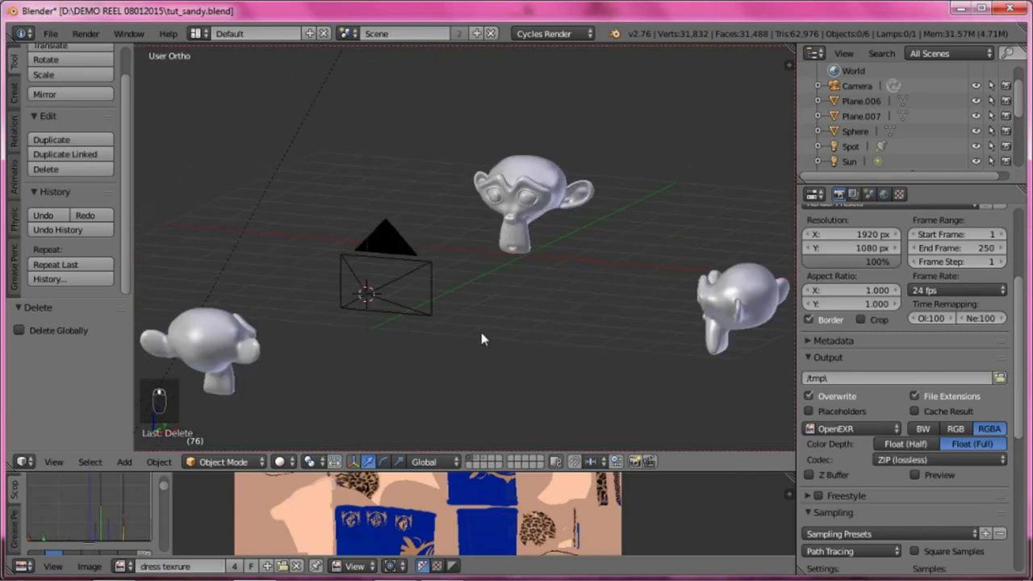
{"action": "key", "text": "KP_5"}
{"action": "scroll", "coordinate": [492, 325], "scroll_direction": "down", "scroll_amount": 4}
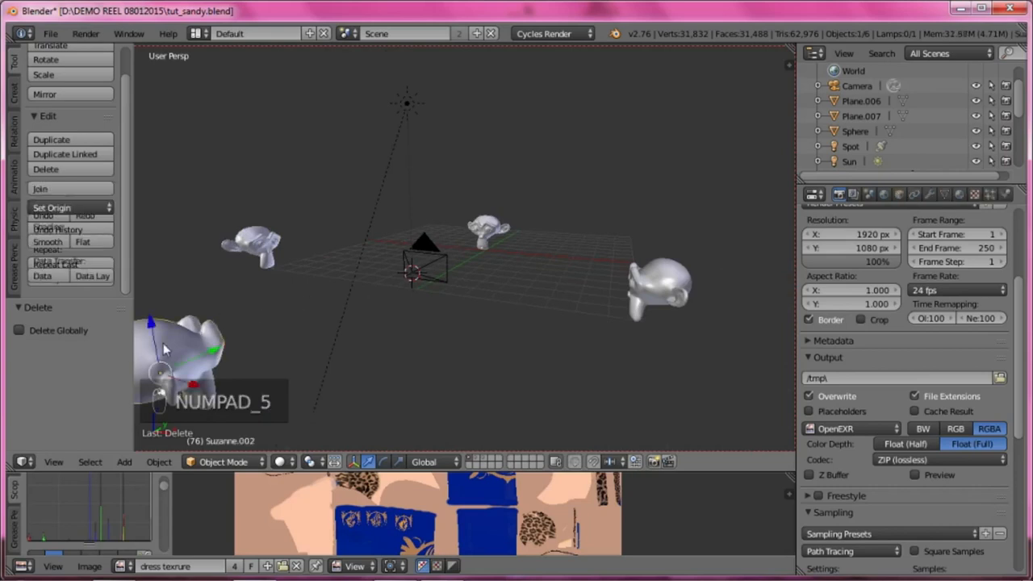
{"action": "right_click", "coordinate": [172, 345]}
{"action": "right_click", "coordinate": [248, 243], "text": "shift"}
{"action": "right_click", "coordinate": [659, 284], "text": "shift"}
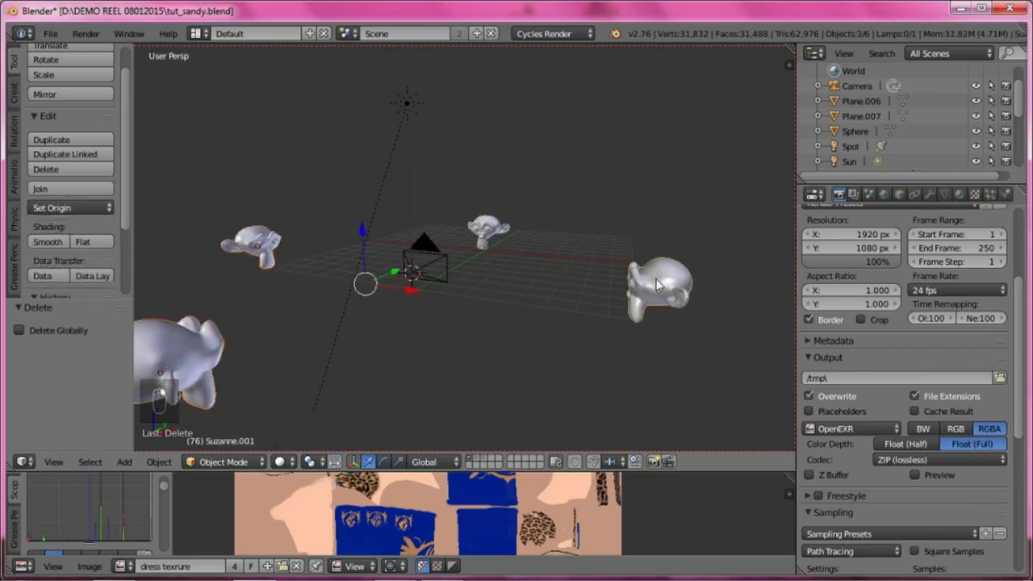
{"action": "right_click", "coordinate": [496, 231], "text": "shift"}
Step: Preview the four Suzanne heads under the sky in rendered shading from outside the camera, and return to solid shading
{"action": "middle_click_drag", "start_coordinate": [520, 292], "coordinate": [464, 292]}
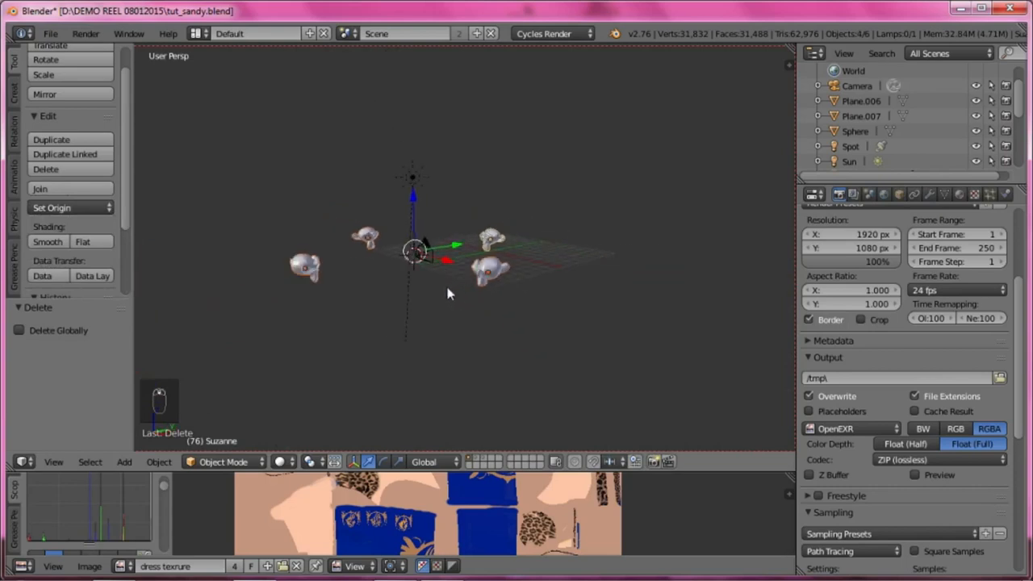
{"action": "key", "text": "shift+z"}
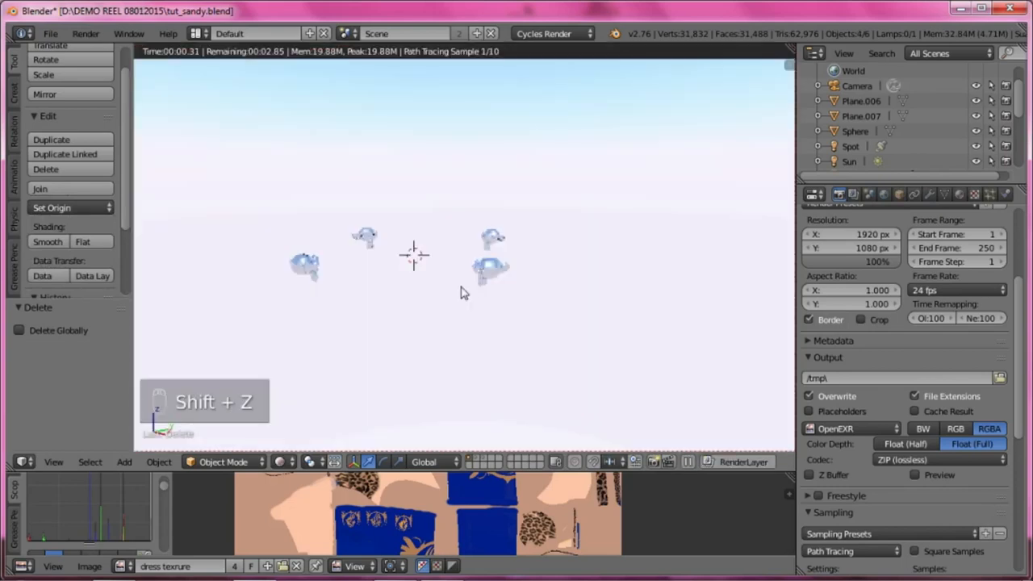
{"action": "middle_click_drag", "start_coordinate": [464, 293], "coordinate": [457, 282]}
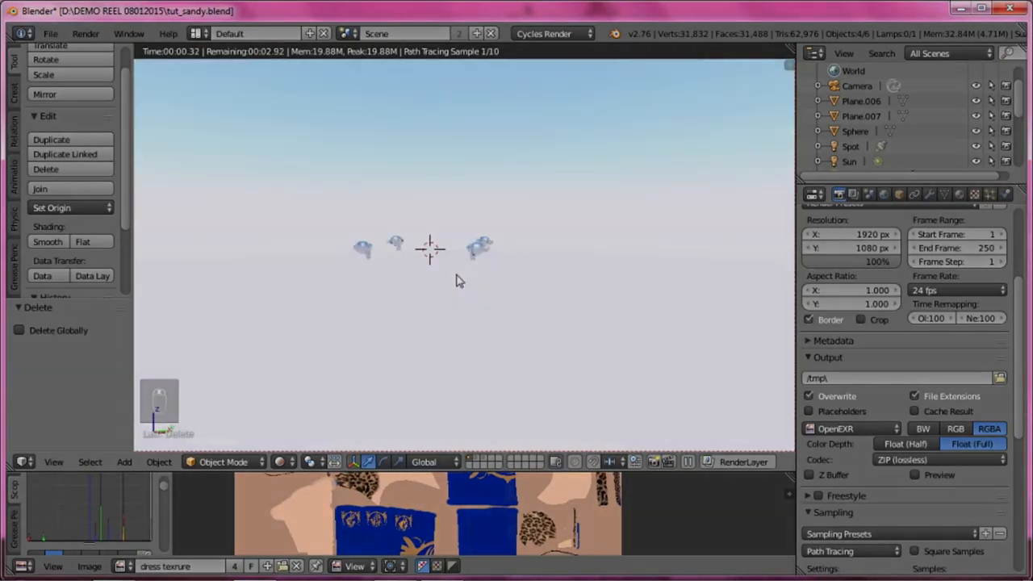
{"action": "key", "text": "shift+z"}
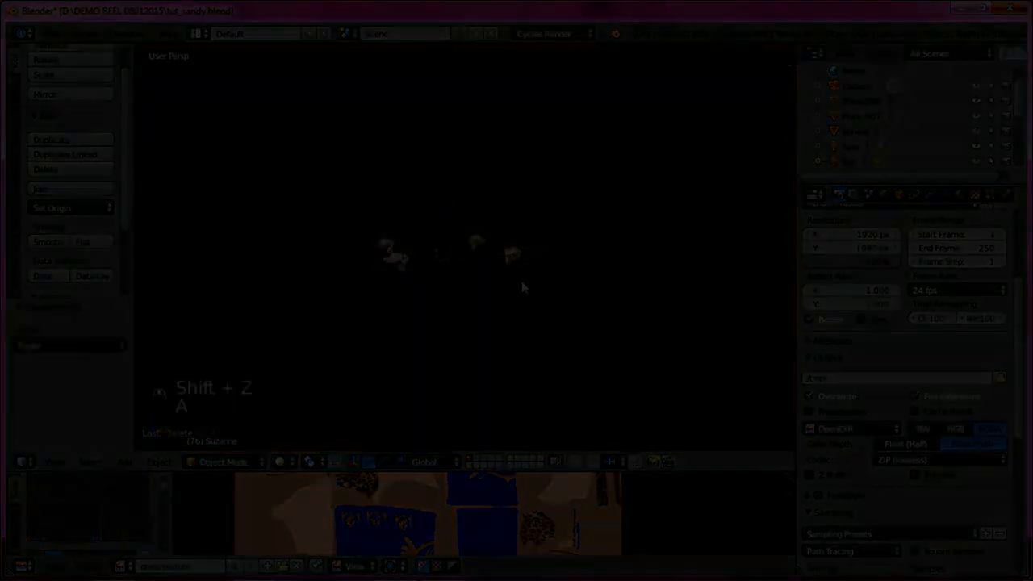